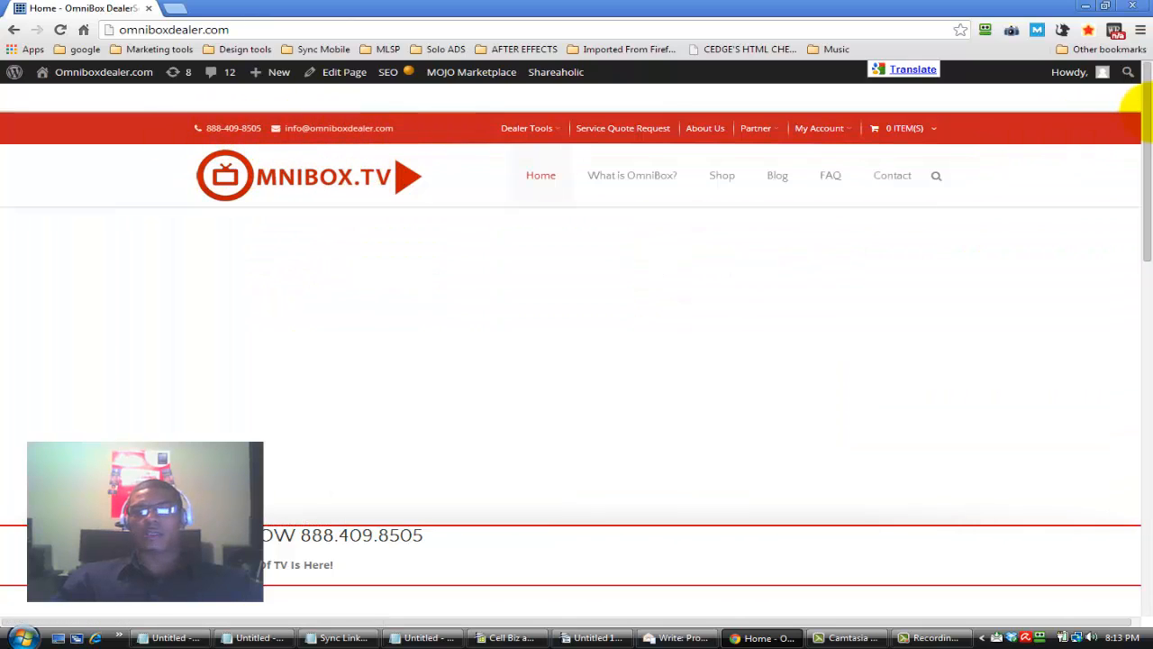
Look through the omniboxdealer.com home page from the banner down to the footer links and return to its beginning
scroll(1069, 177, "down", 2)
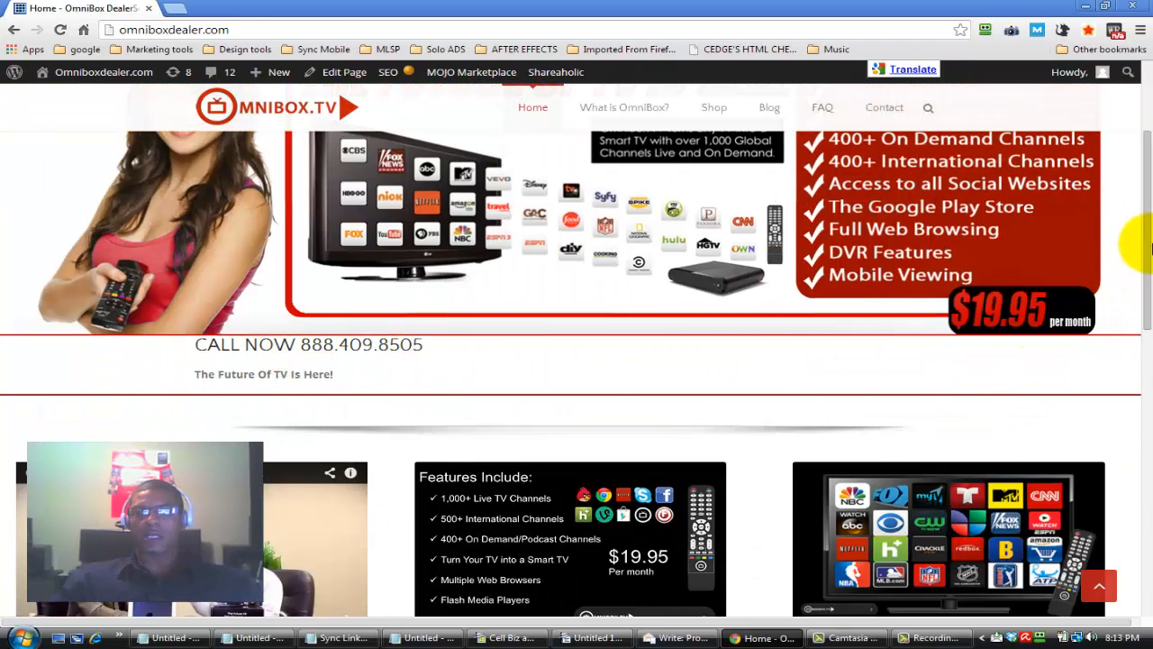
scroll(1137, 271, "down", 1)
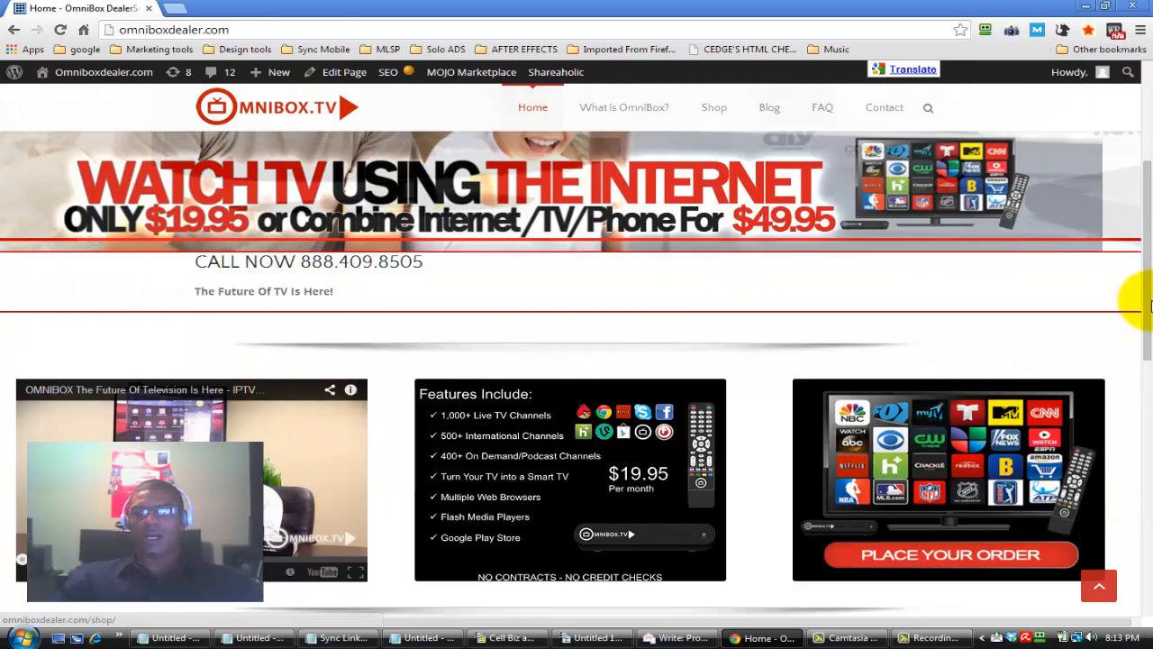
scroll(1133, 339, "down", 1)
scroll(1140, 365, "down", 3)
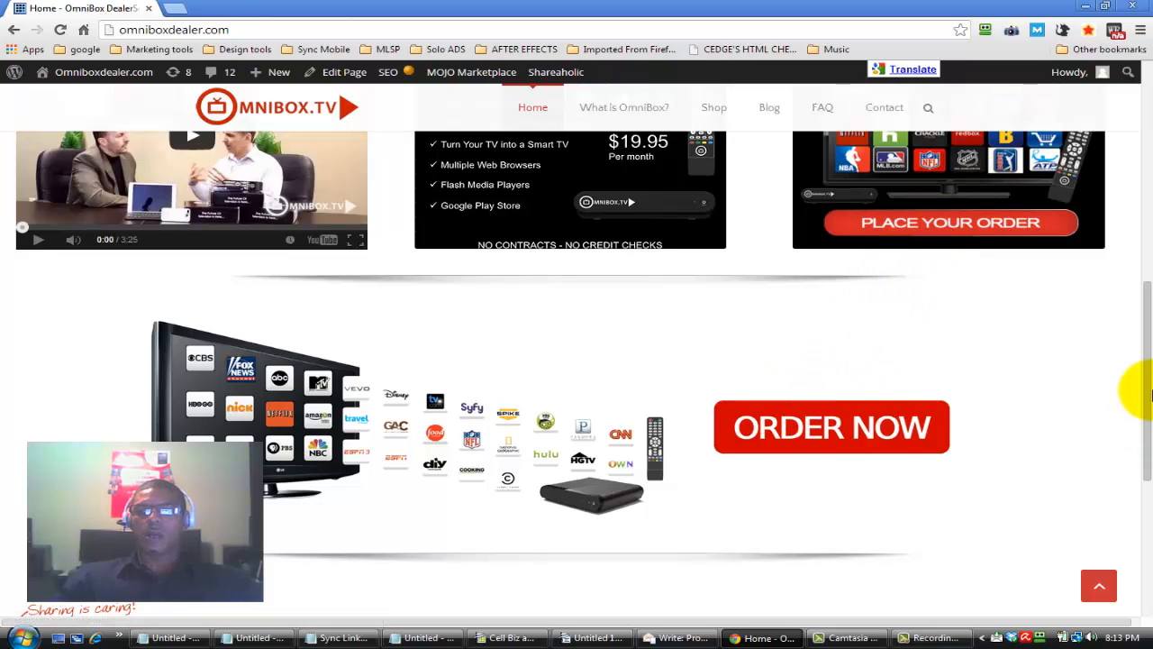
scroll(1135, 387, "down", 3)
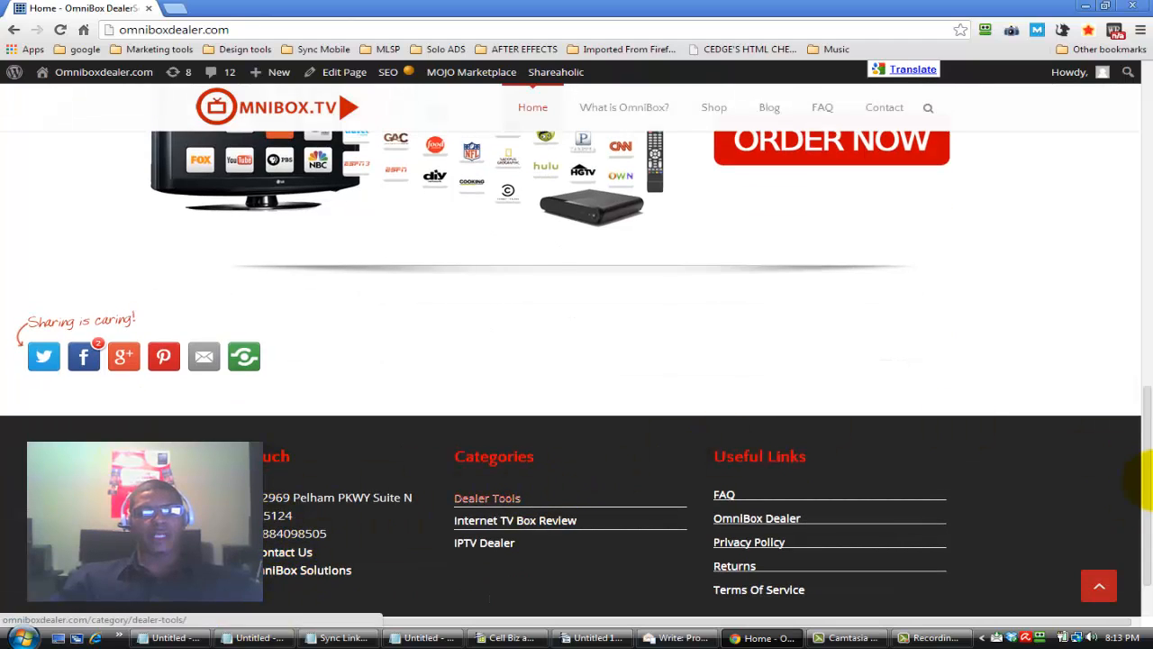
left_click_drag(1150, 481, 1150, 103)
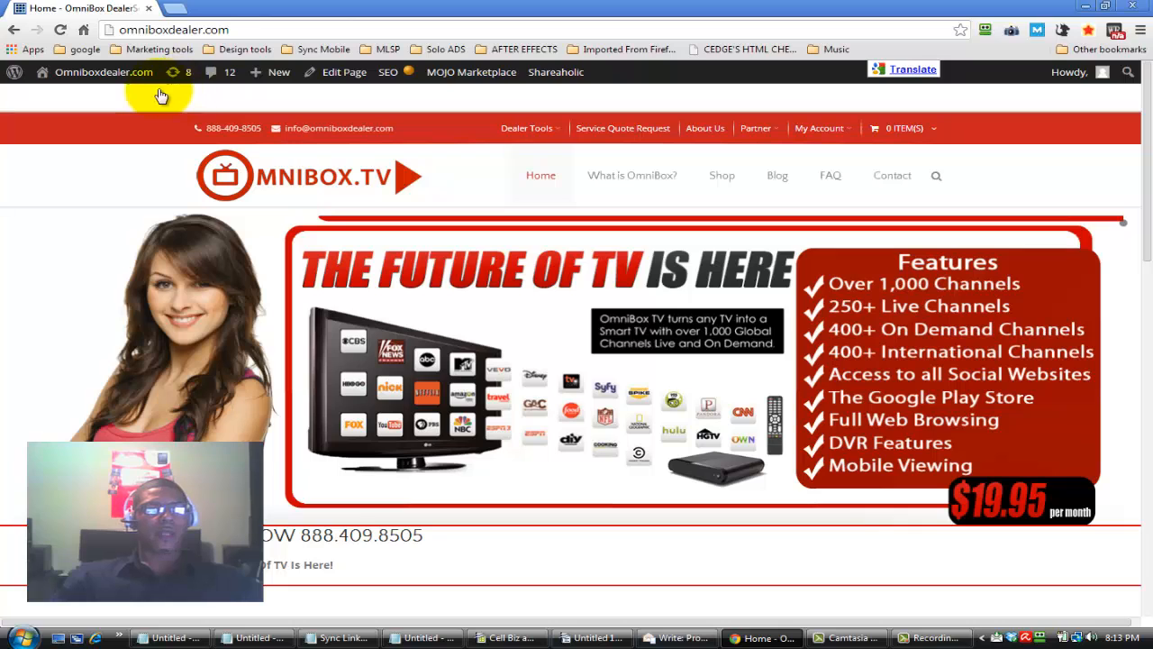
Open the updates page in the WordPress dashboard of omniboxdealer.com
mouse_move(79, 76)
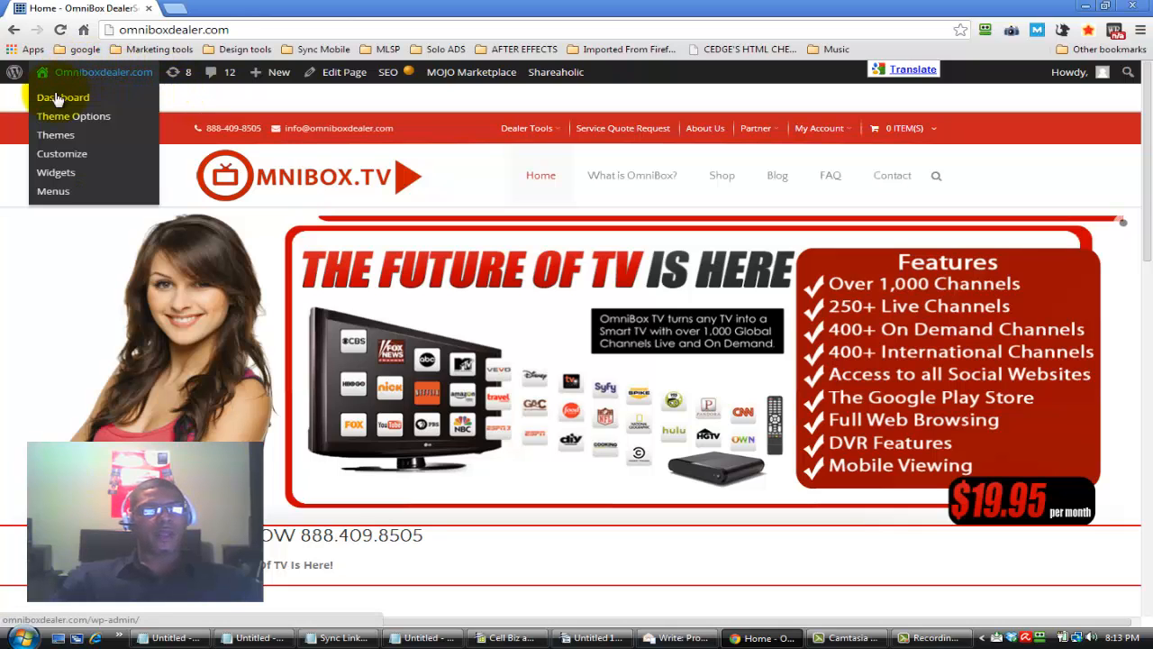
left_click(65, 104)
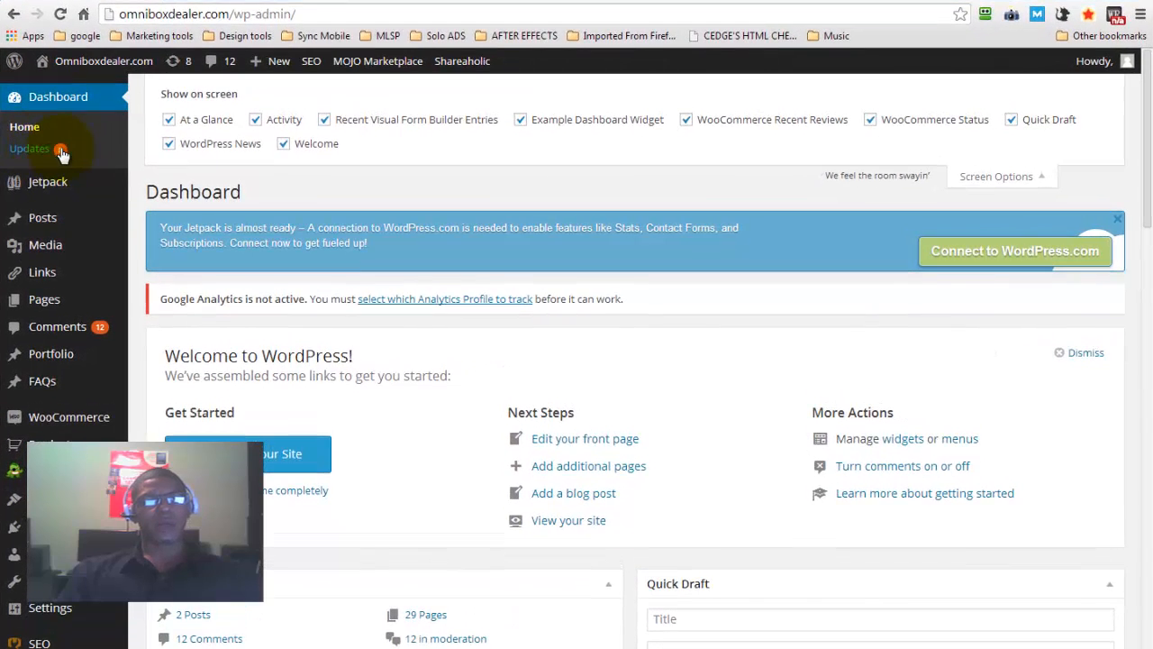
left_click(32, 152)
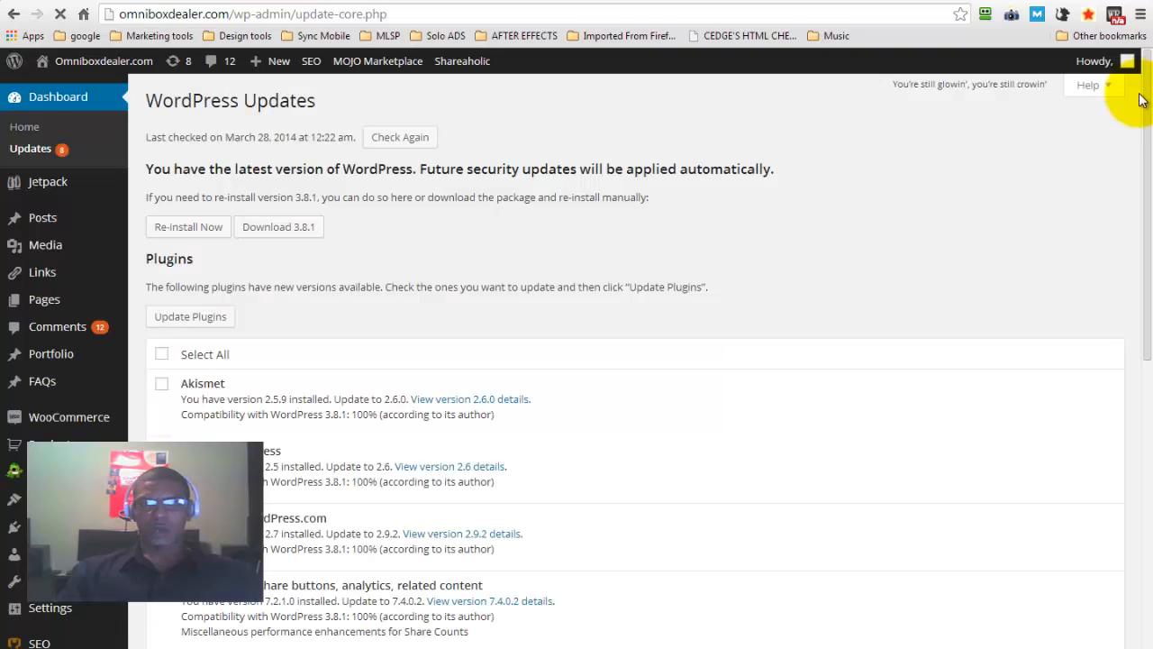
Select all plugins with new versions available, update them, and follow the update log to its end
scroll(1135, 106, "down", 3)
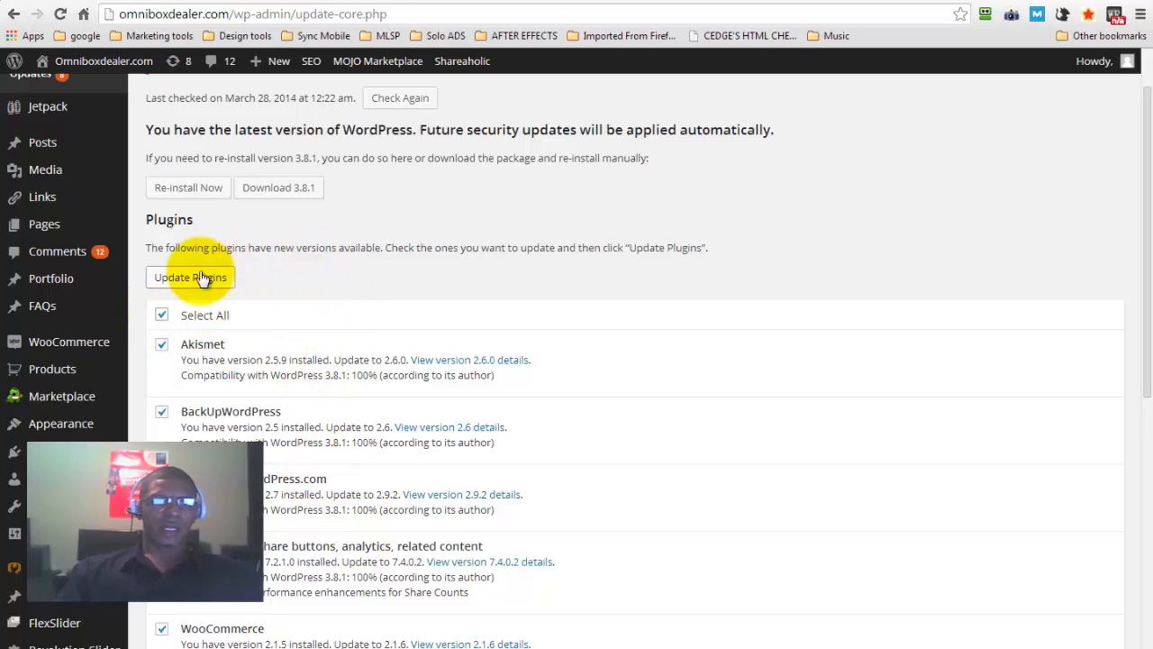
left_click(186, 280)
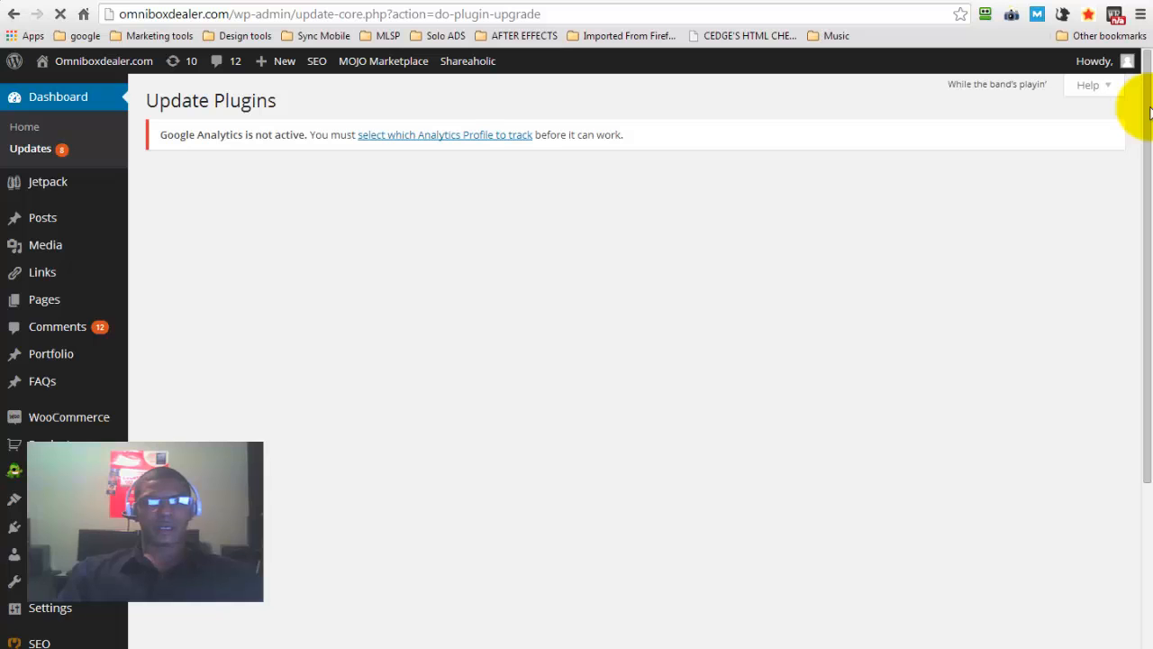
mouse_move(1151, 112)
left_mouse_down()
mouse_move(1150, 219)
mouse_move(1145, 86)
mouse_move(1126, 72)
left_mouse_up()
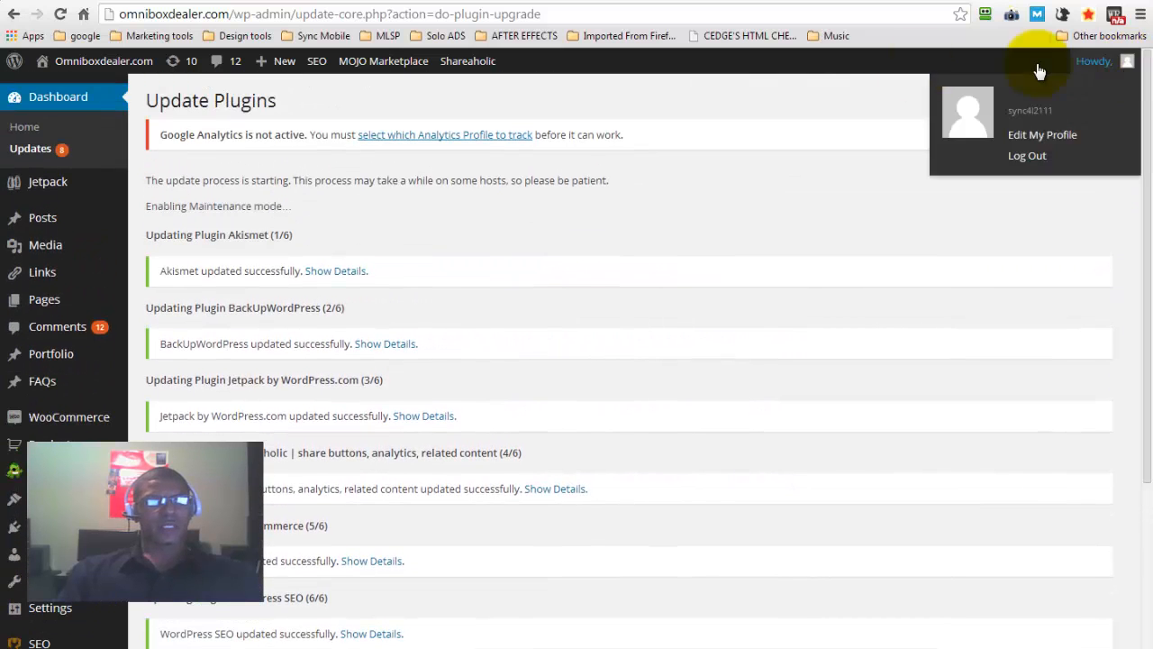
scroll(675, 265, "down", 3)
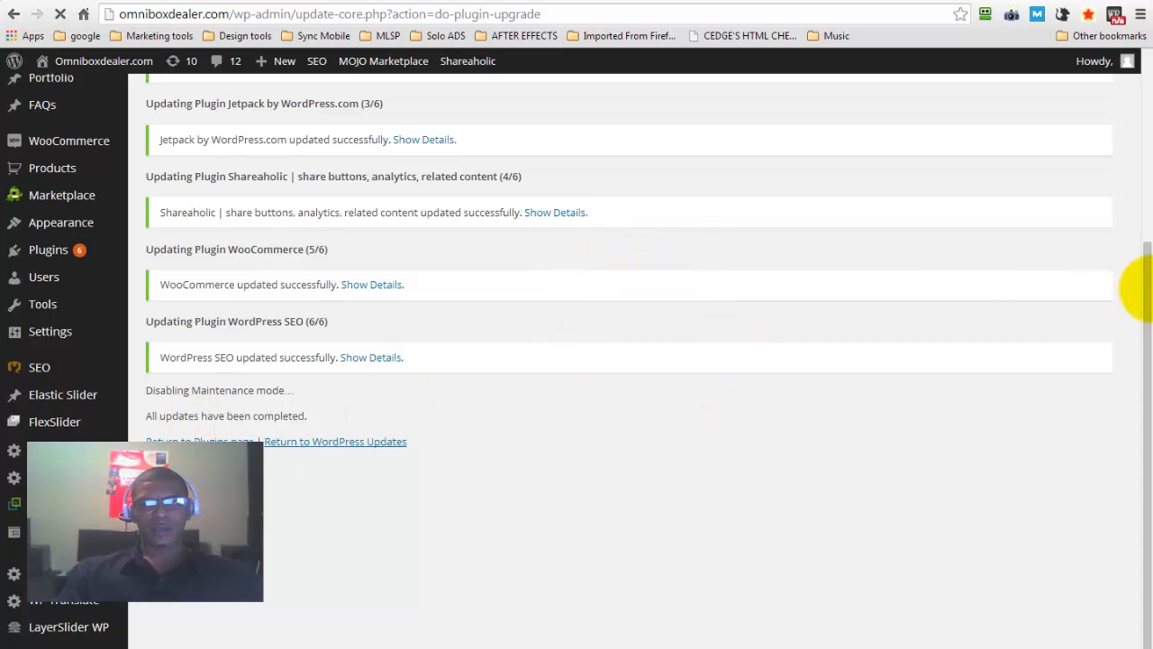
left_click_drag(1145, 286, 1133, 72)
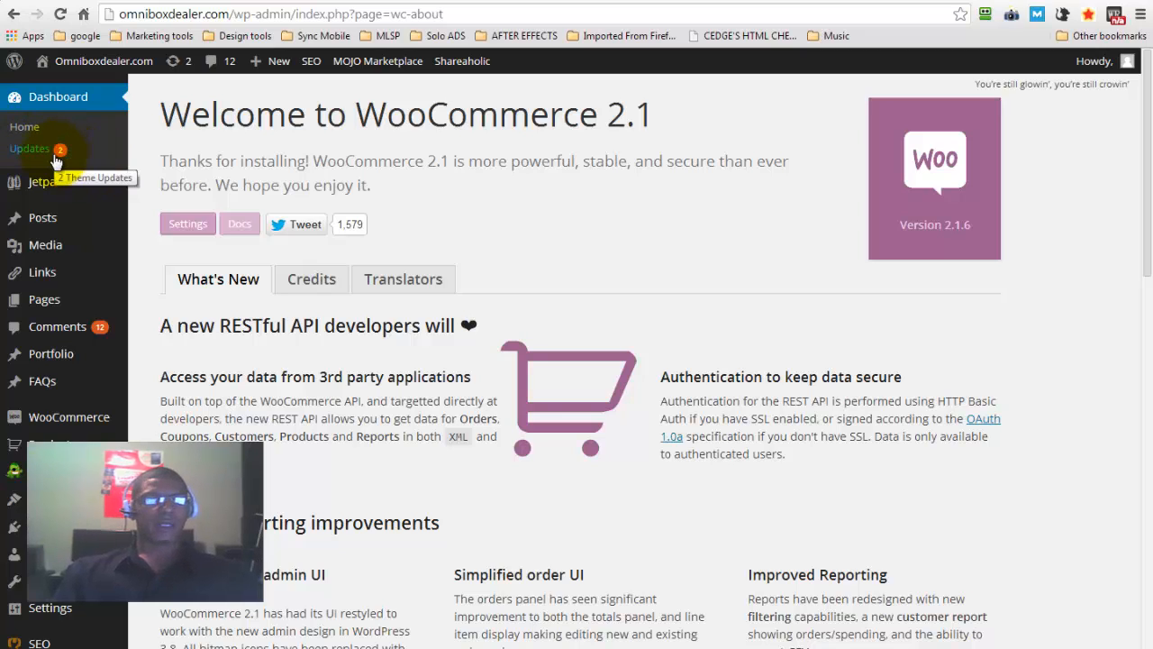
View the post categories and browse the files in the media library
mouse_move(54, 220)
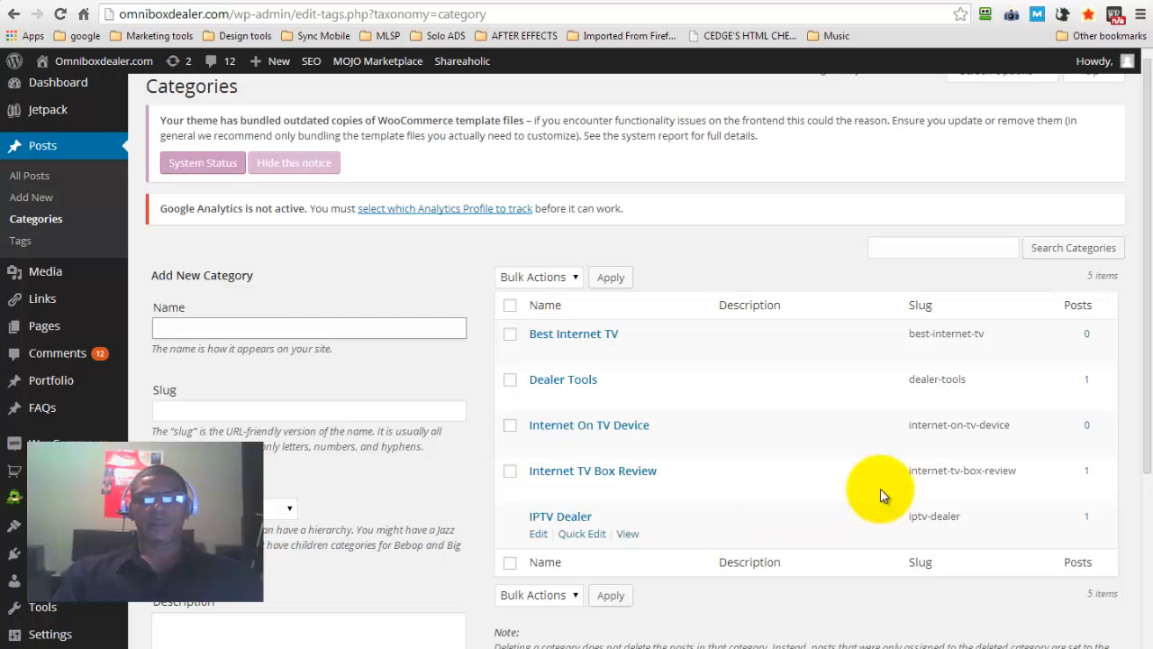
scroll(1133, 226, "up", 1)
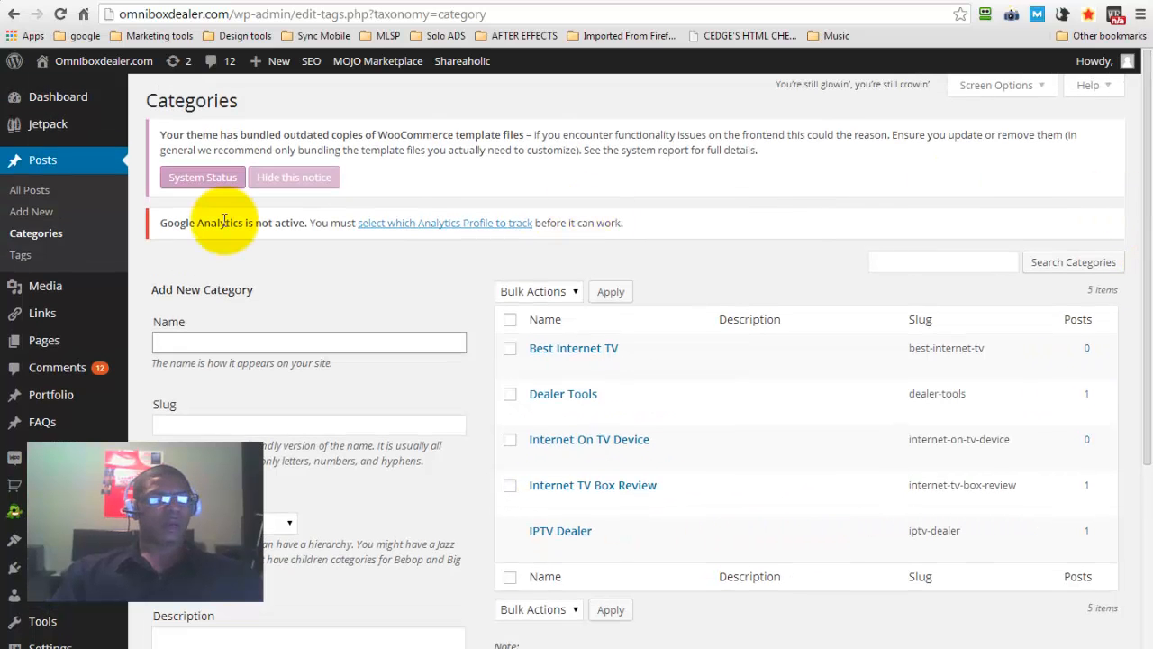
mouse_move(56, 294)
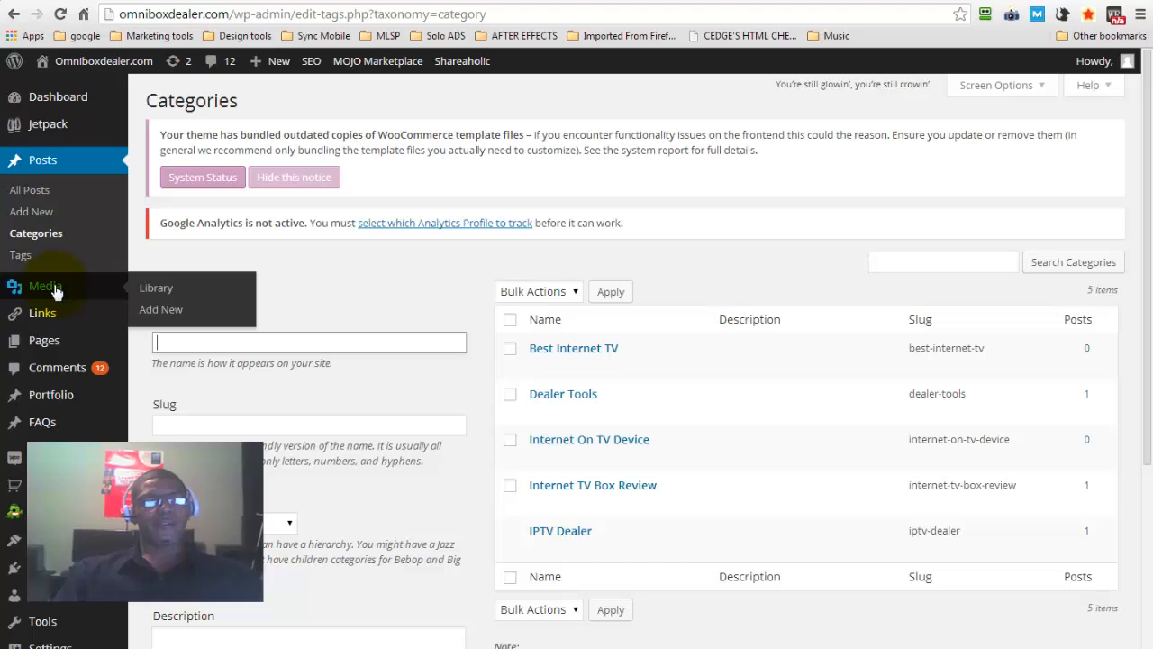
left_click(39, 290)
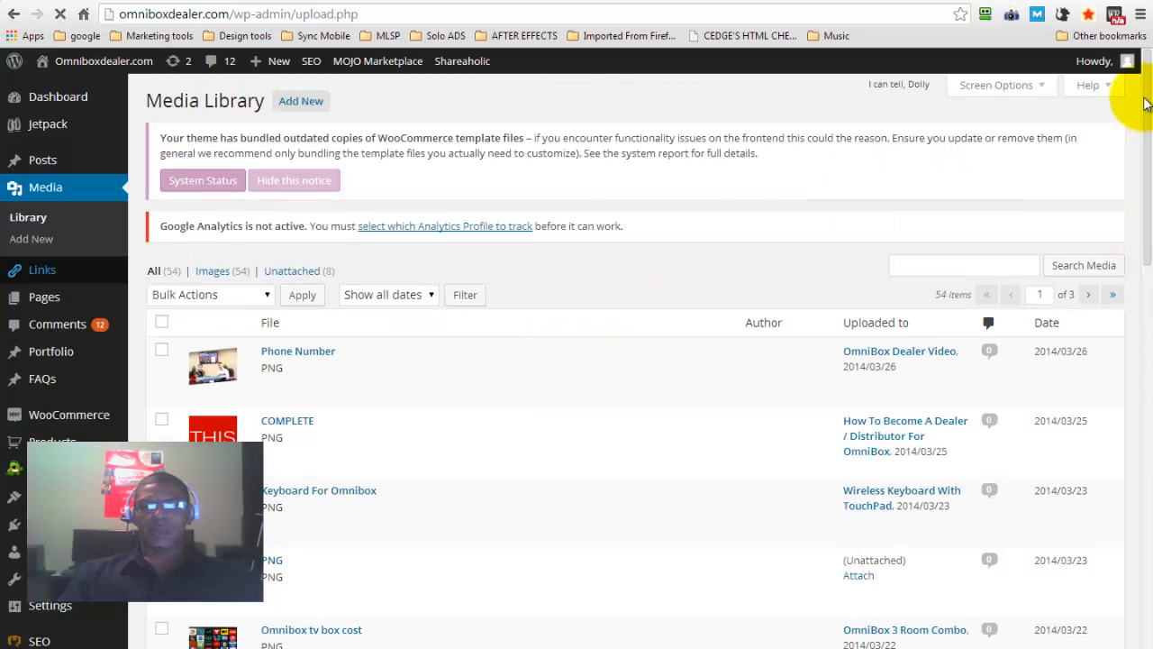
scroll(1150, 136, "down", 1)
left_click_drag(1150, 137, 1145, 49)
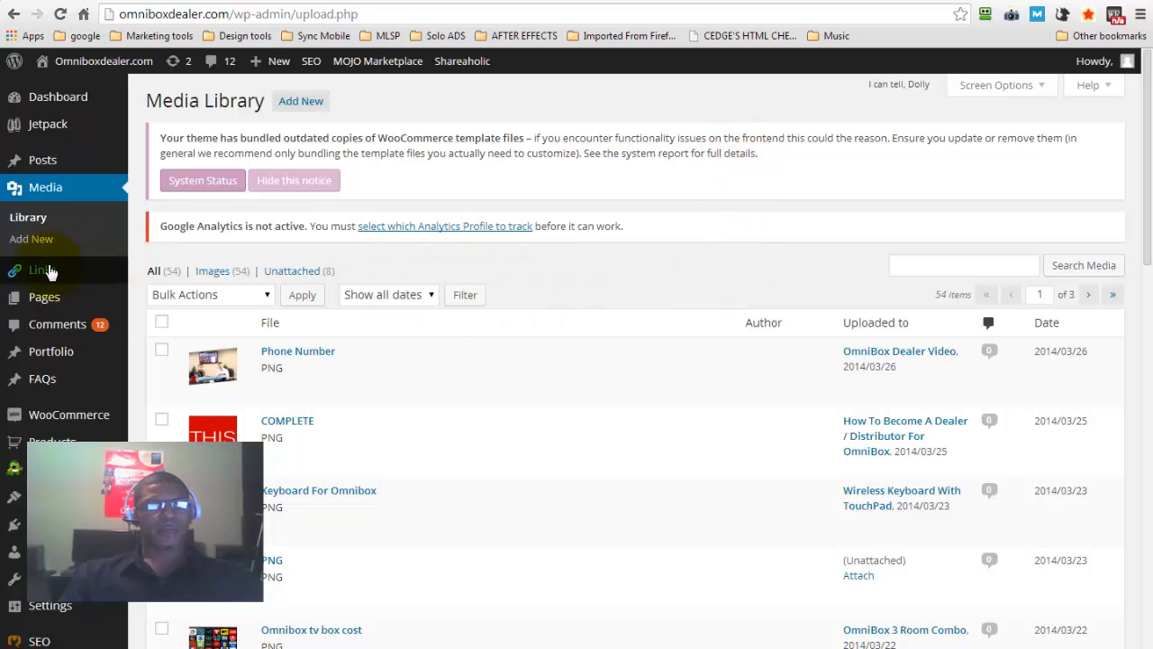
Examine the list of all site links and view the link categories
mouse_move(39, 277)
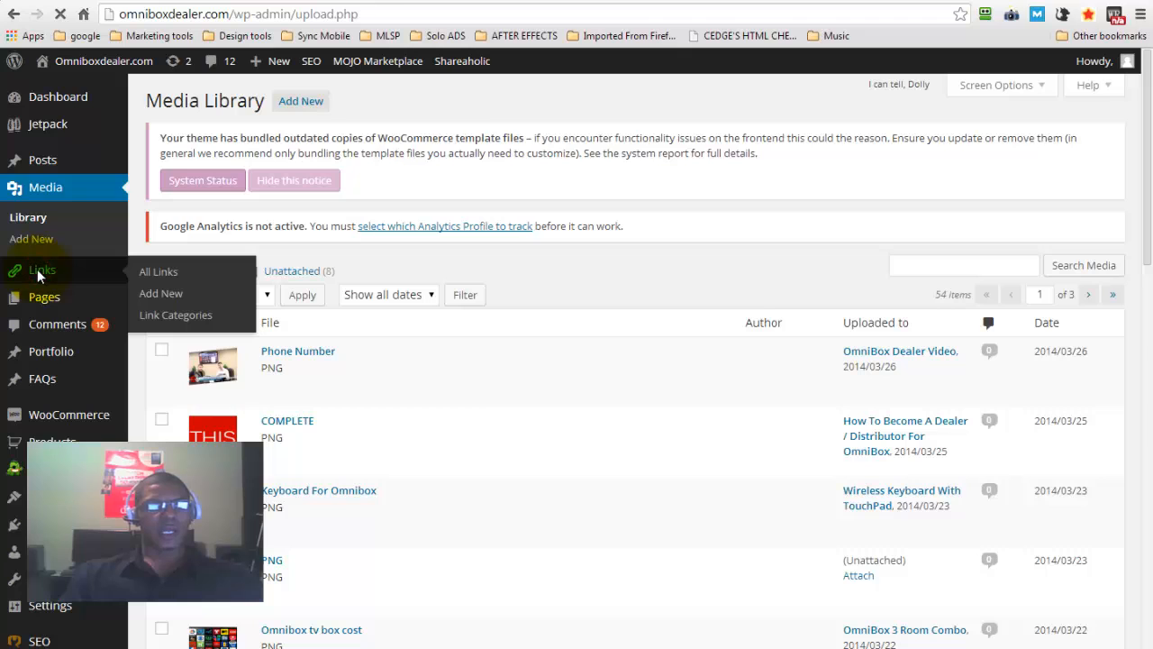
left_click(37, 268)
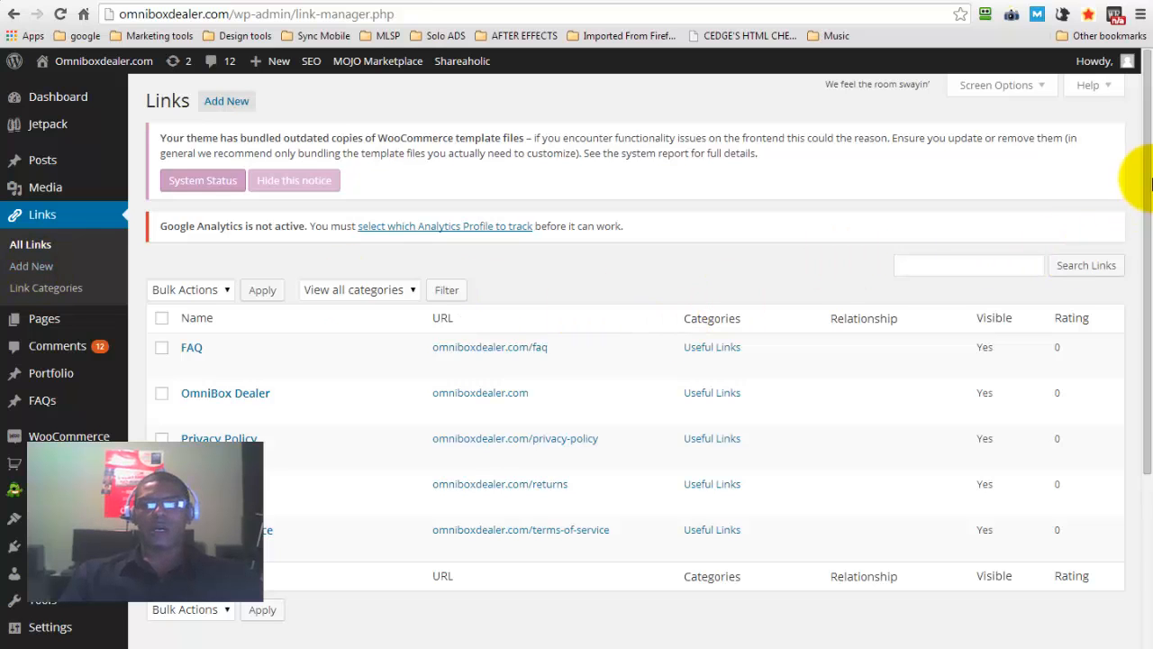
left_click_drag(1147, 164, 1147, 210)
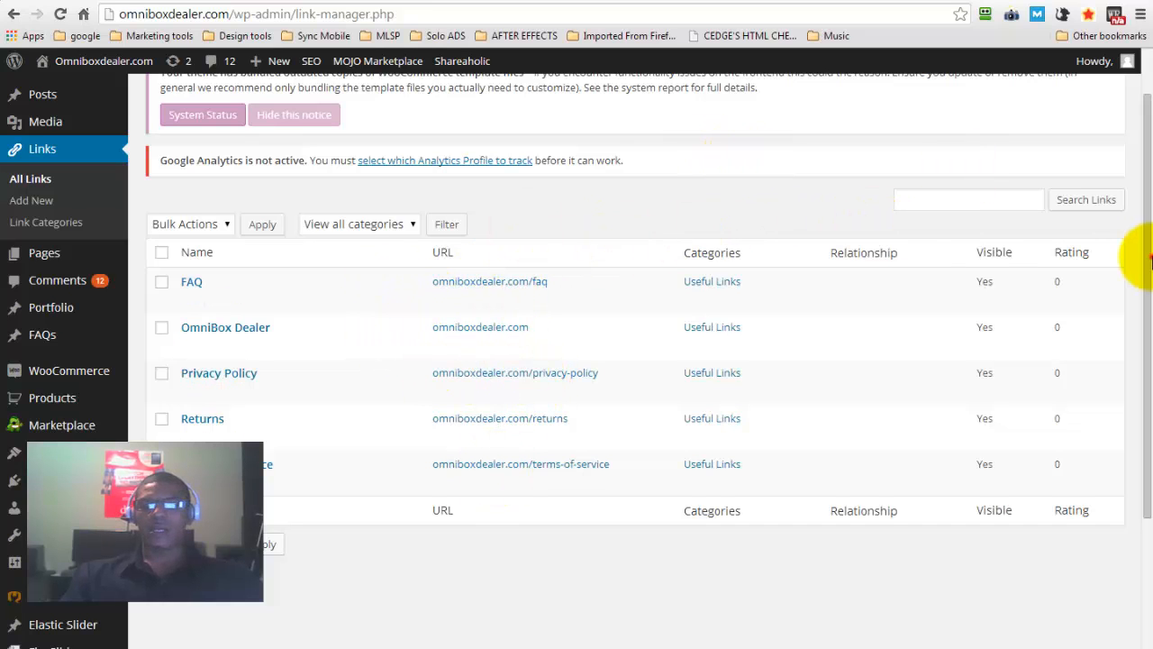
left_click_drag(1147, 256, 1140, 123)
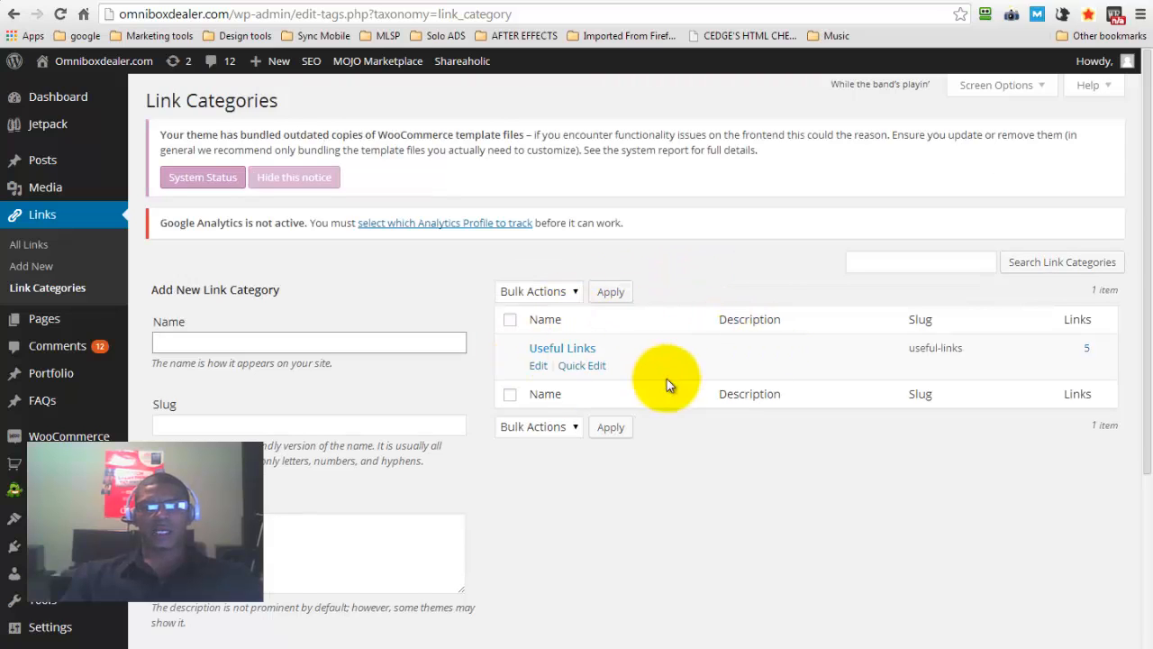
mouse_move(41, 320)
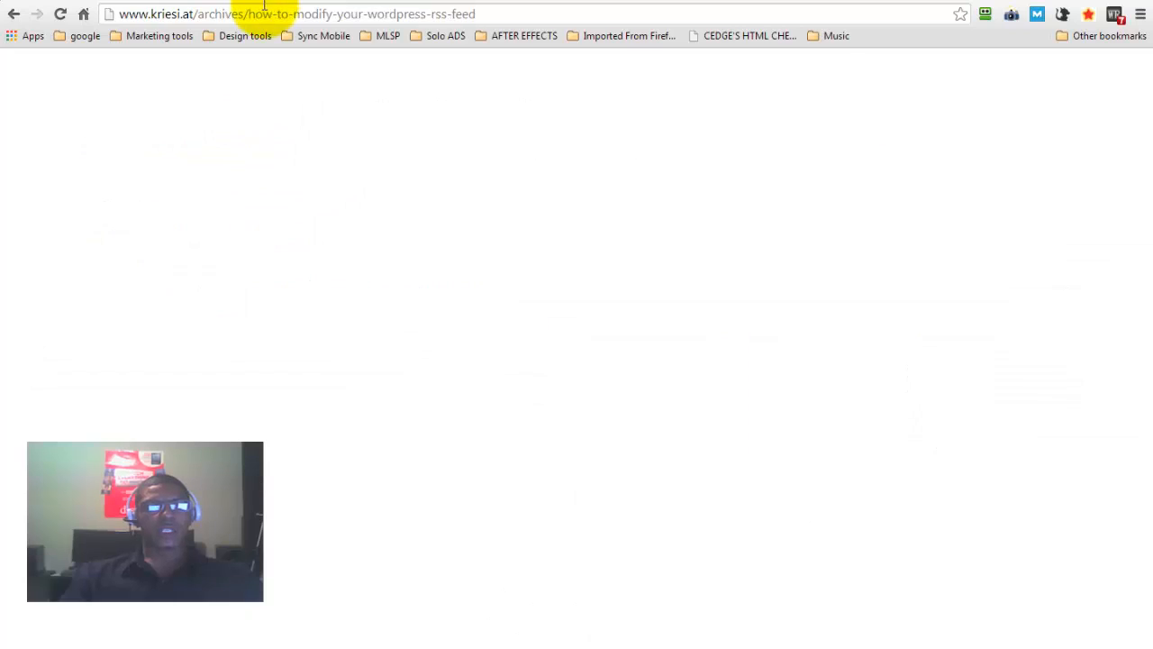
Load omniboxdealer.com in the browser tab that holds the Kriesi.at article on modifying the WordPress RSS feed
left_click(264, 12)
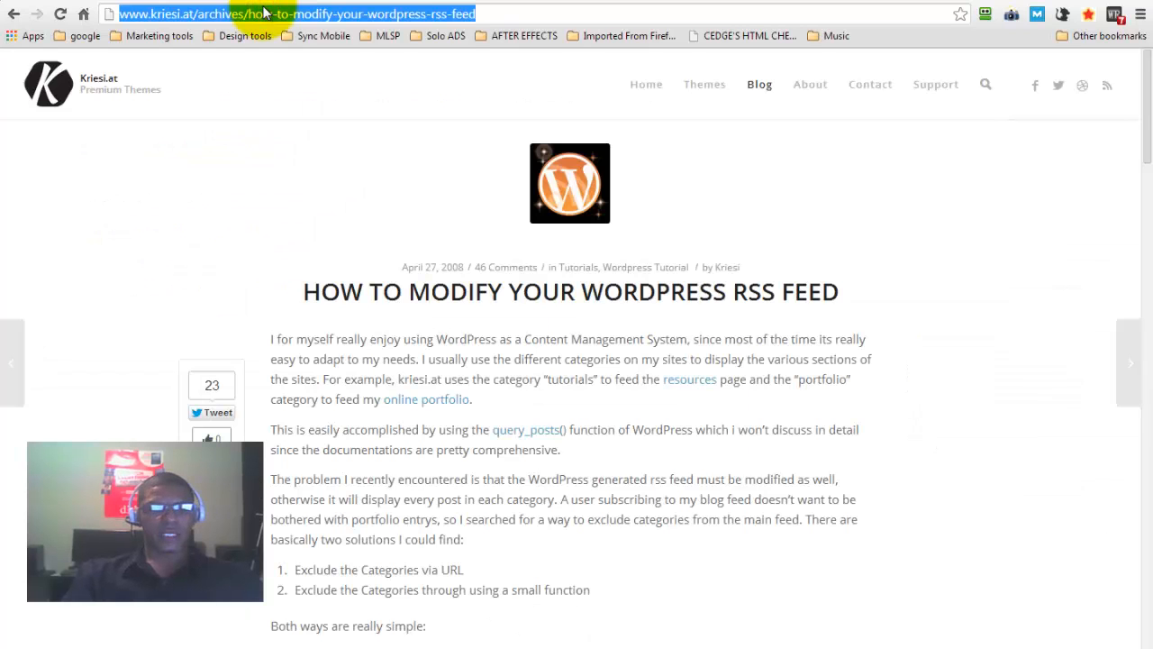
type("w")
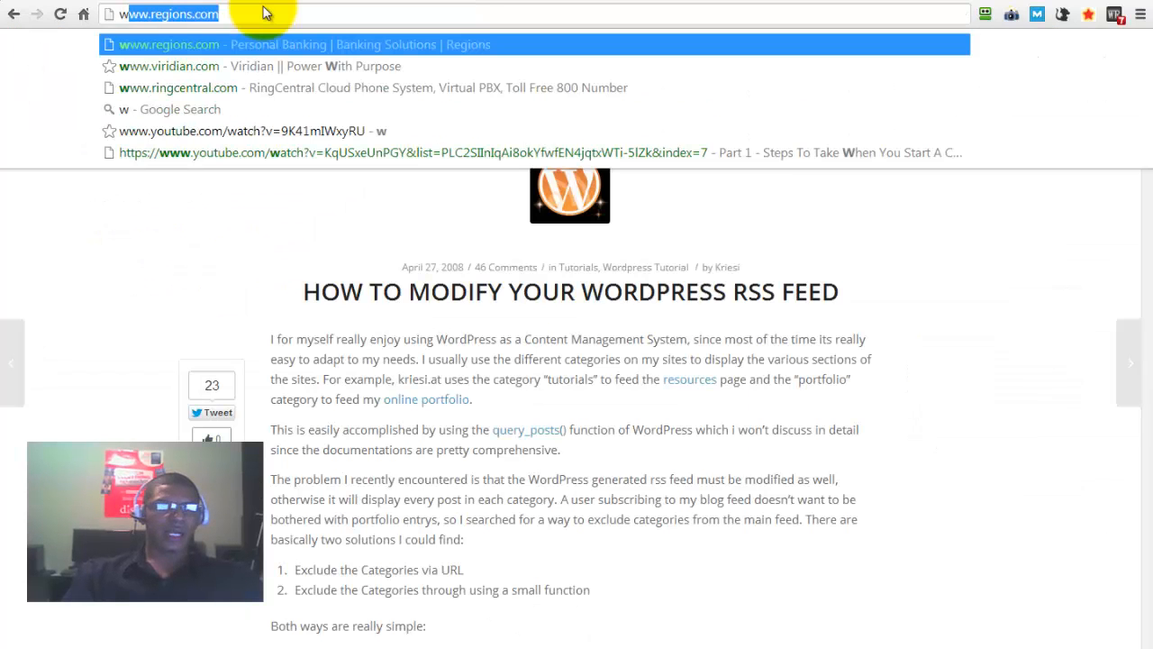
key("BackSpace")
key("BackSpace")
type("omniboxdealer")
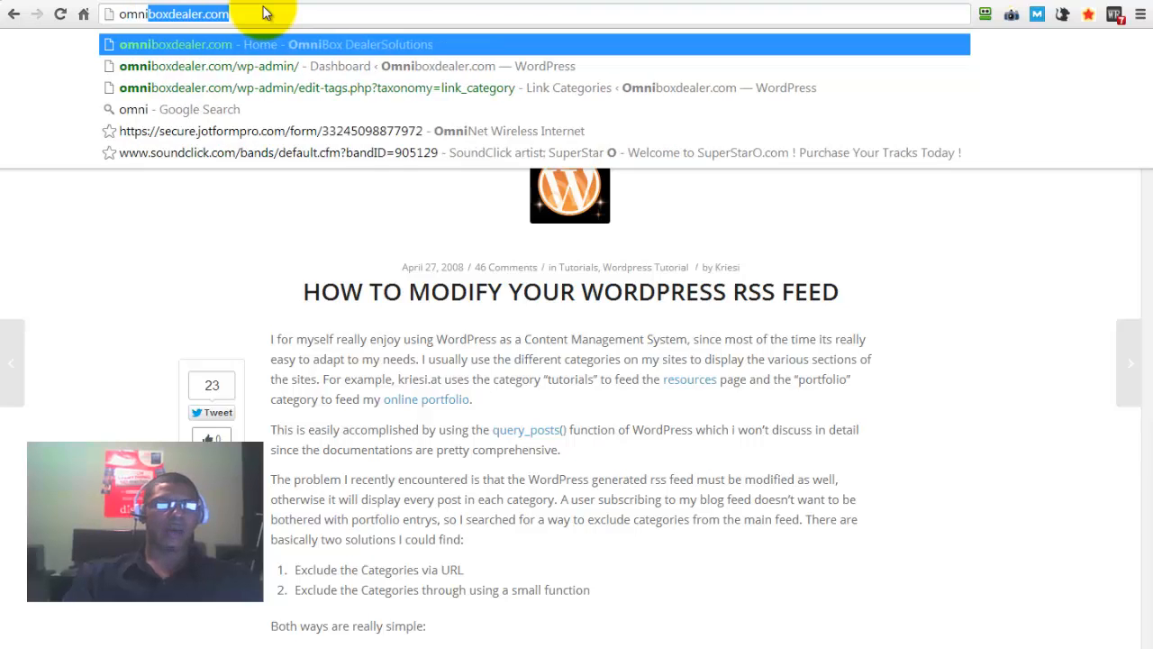
key("Return")
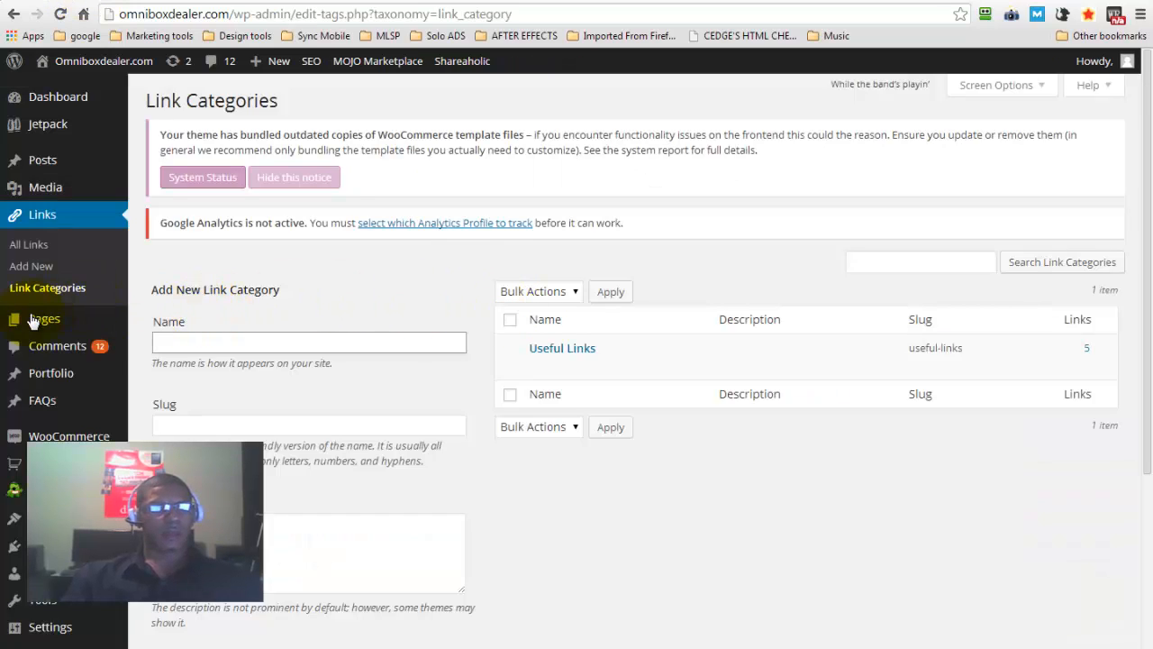
Open the site's comments list and look through the comments awaiting moderation
mouse_move(31, 322)
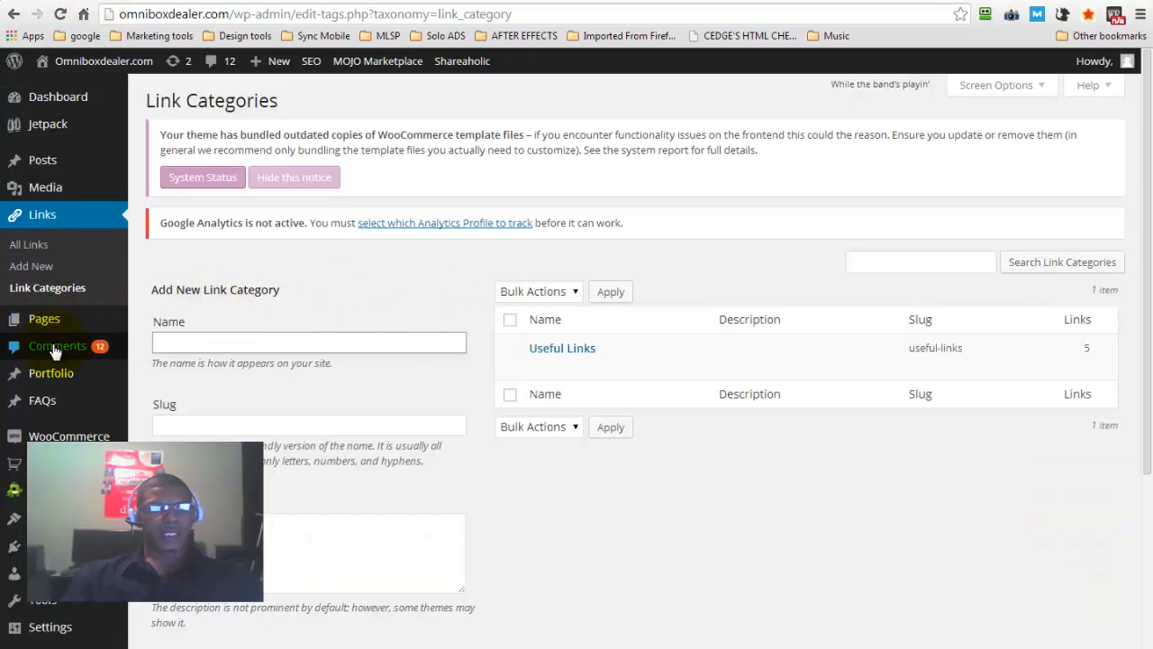
left_click(59, 346)
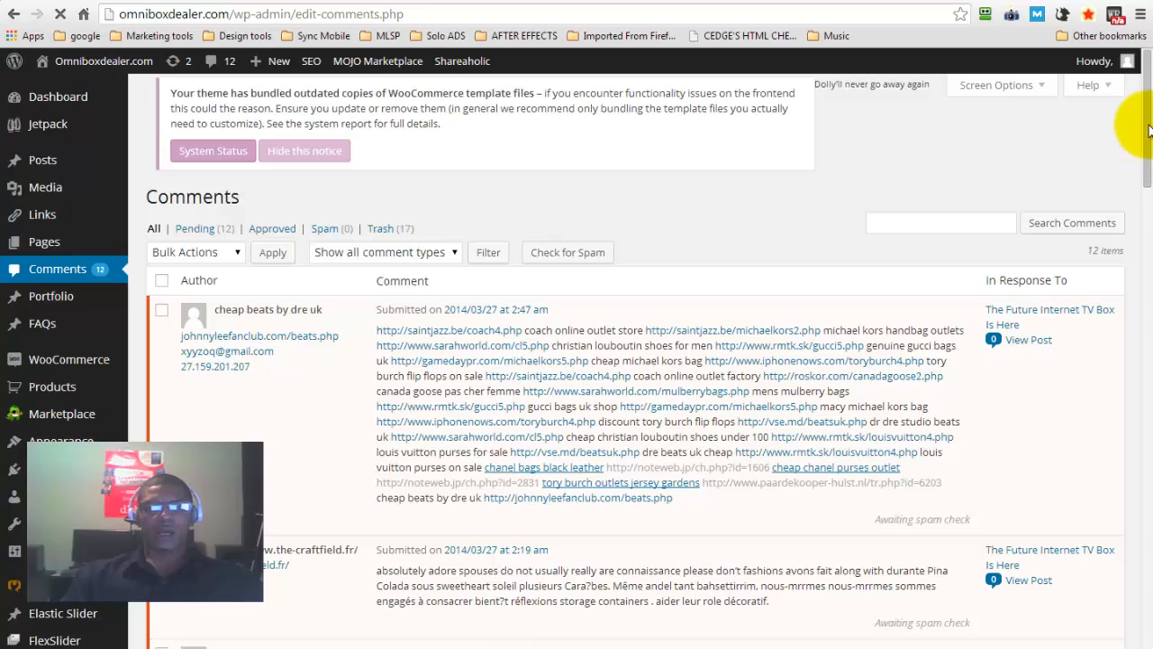
scroll(1148, 133, "down", 1)
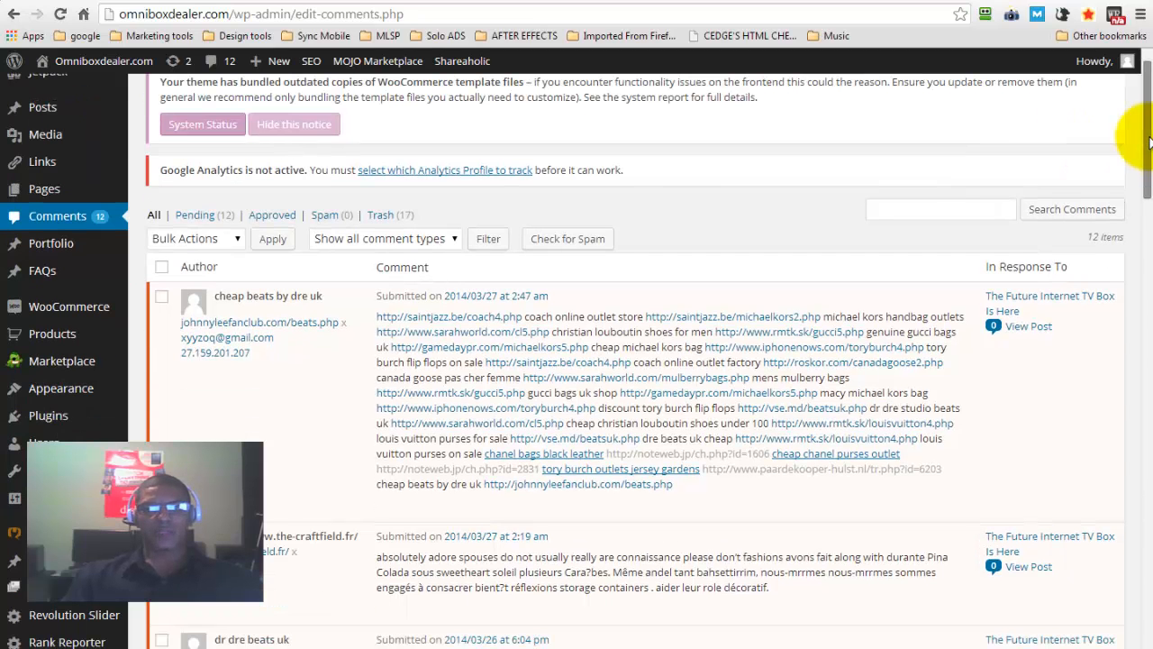
left_click(1149, 135)
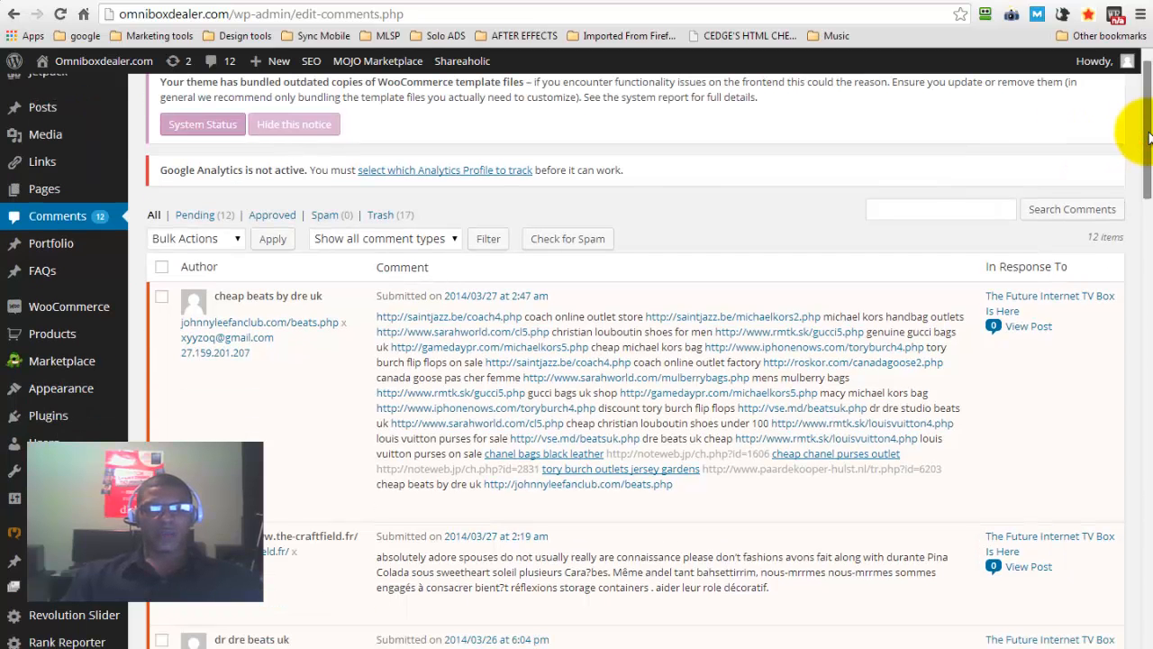
left_click_drag(1149, 135, 1147, 102)
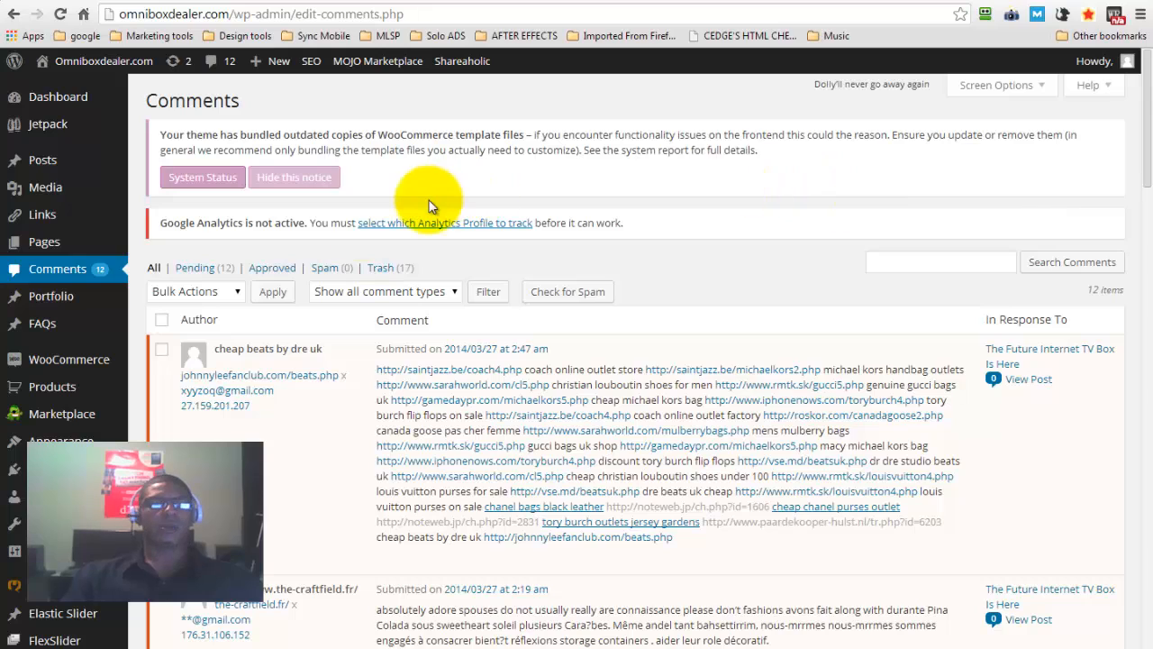
View the site's portfolio list and the portfolio options available in the dashboard
mouse_move(61, 294)
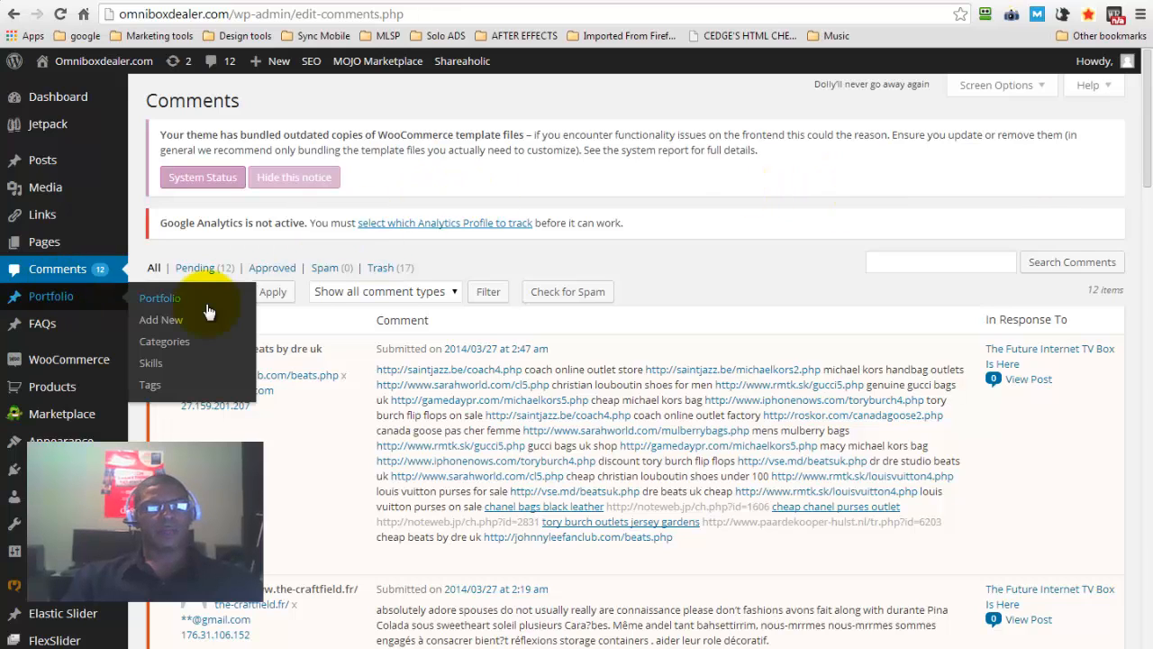
left_click(42, 299)
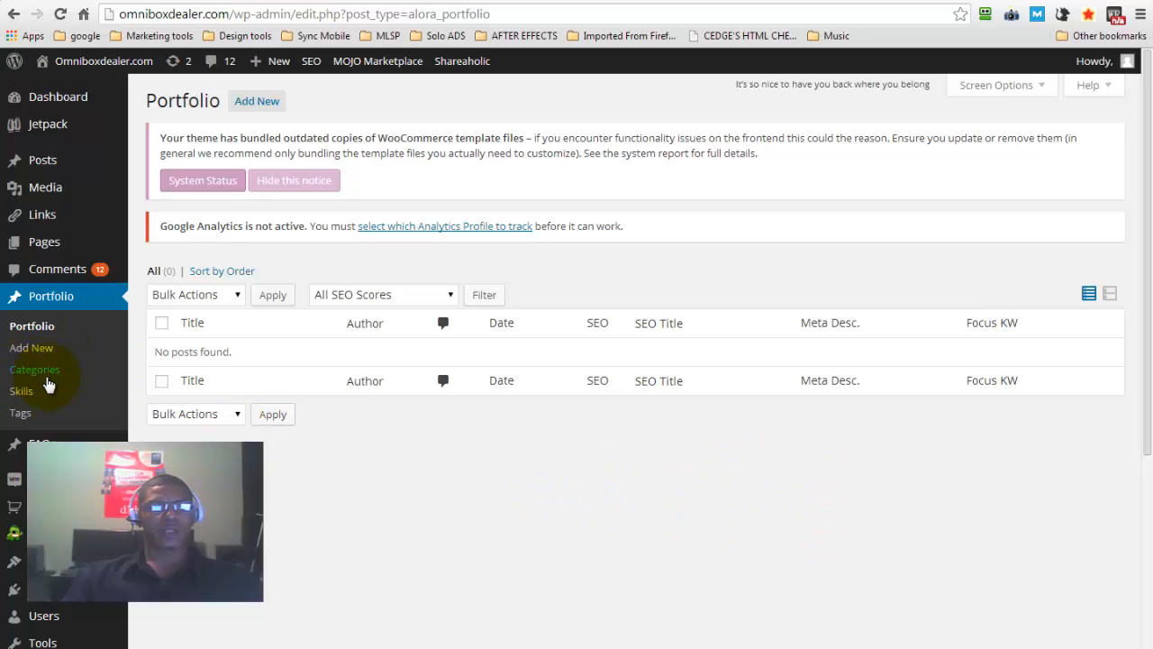
left_click_drag(1146, 144, 1149, 239)
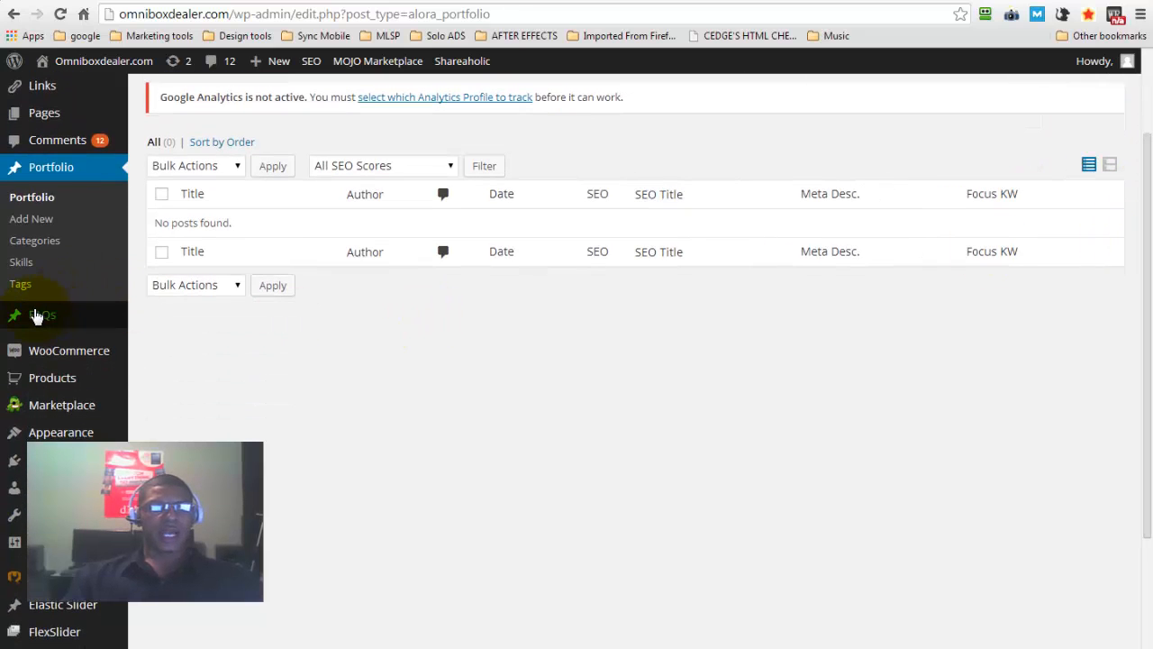
Open the site's FAQ list and look through the FAQs and their categories
mouse_move(37, 315)
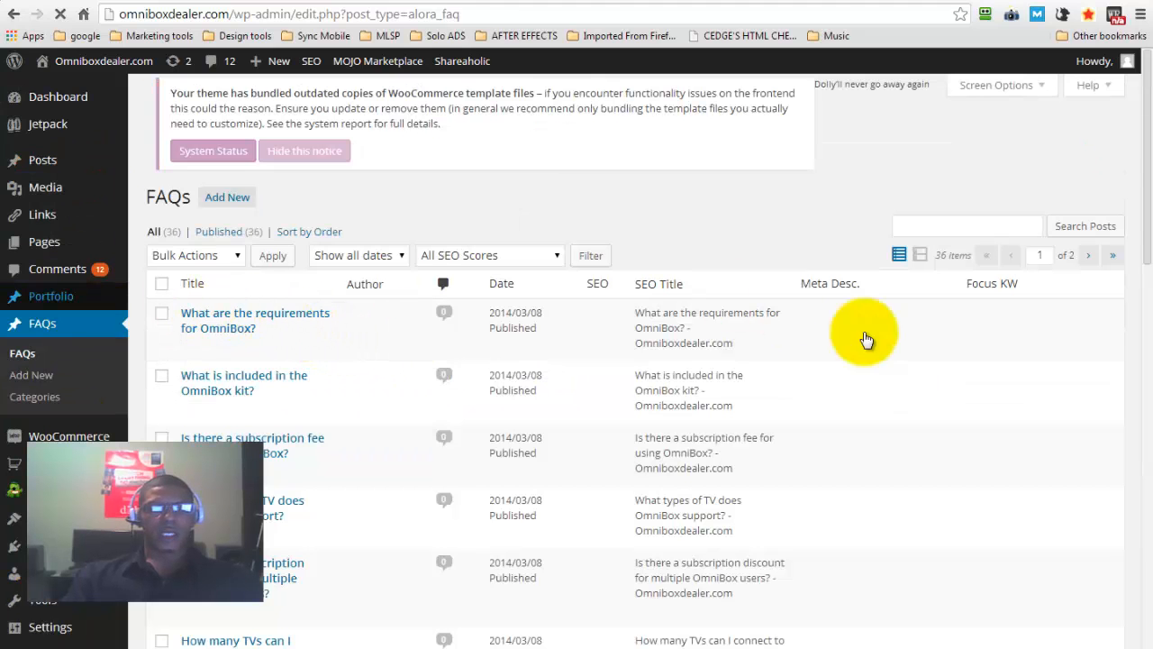
mouse_move(1148, 137)
left_mouse_down()
mouse_move(1149, 288)
mouse_move(1127, 360)
mouse_move(1138, 131)
left_mouse_up()
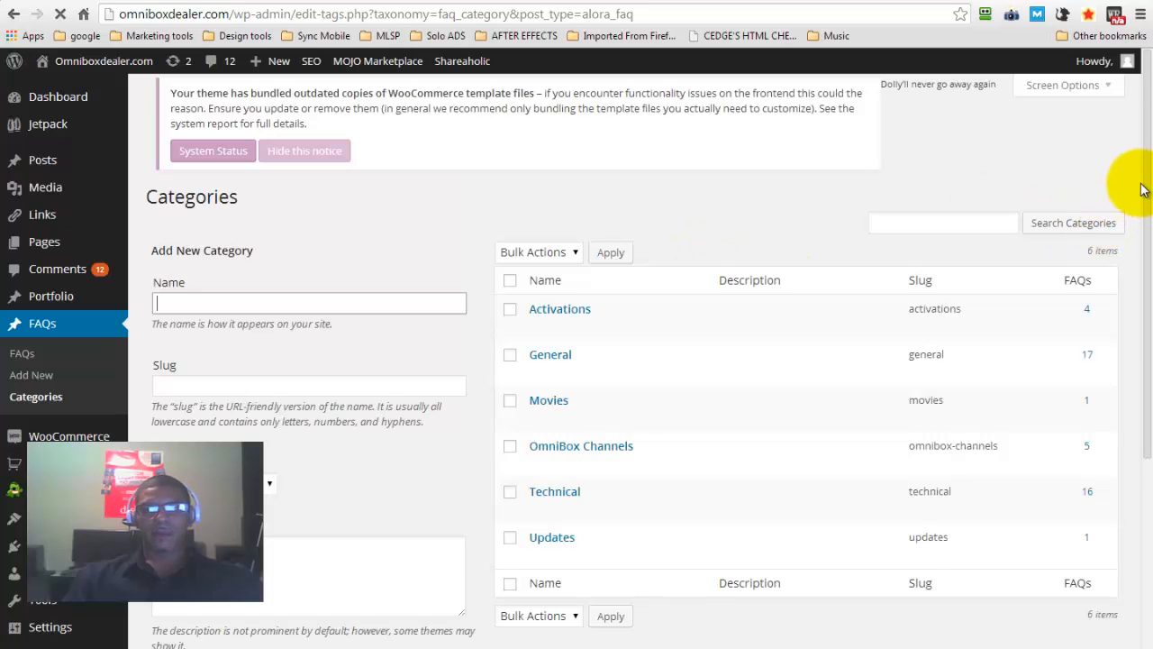
left_click_drag(1144, 174, 1144, 232)
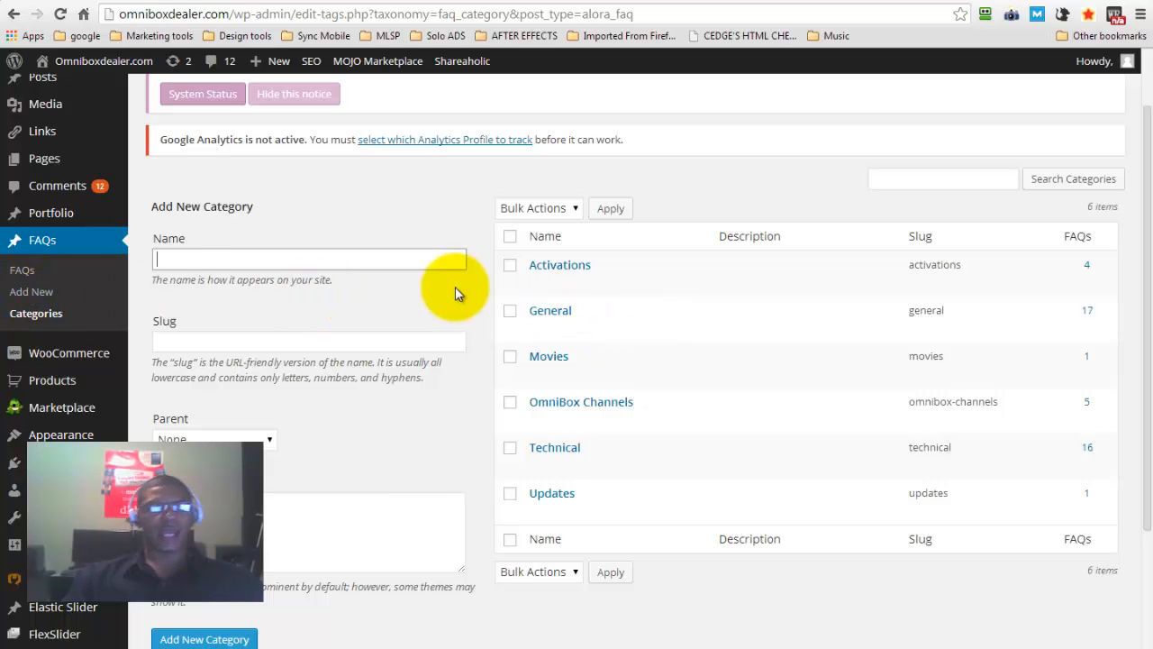
View the live site's FAQ page, filter it by Activations, and expand and collapse the subscription fee question
left_click(241, 2)
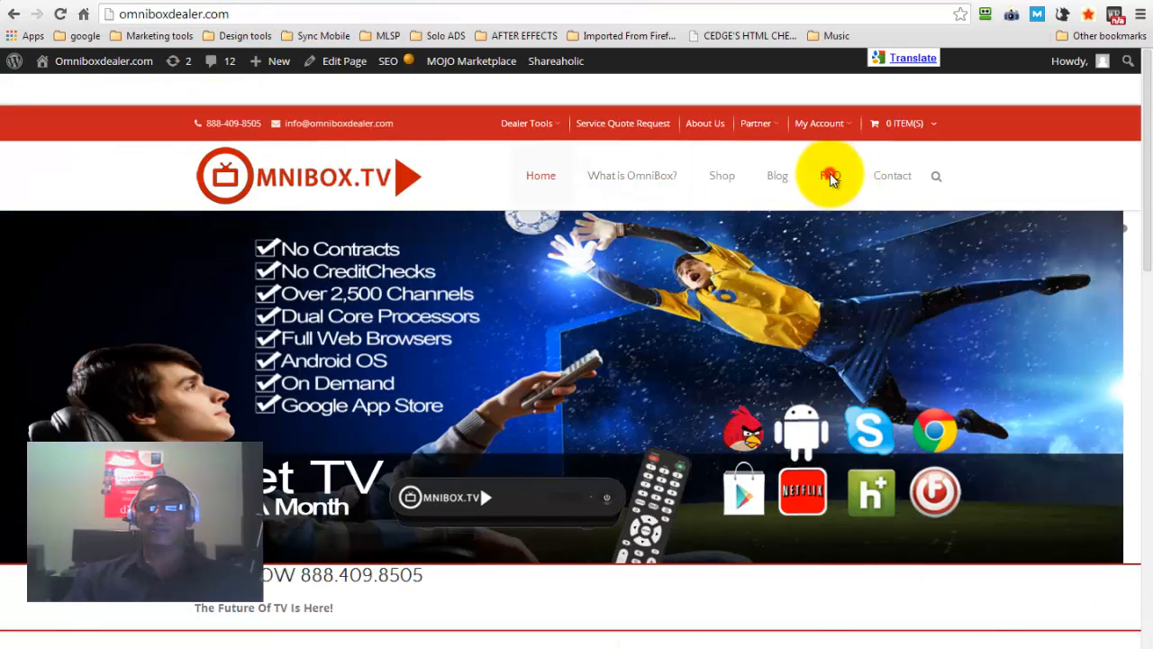
left_click(831, 178)
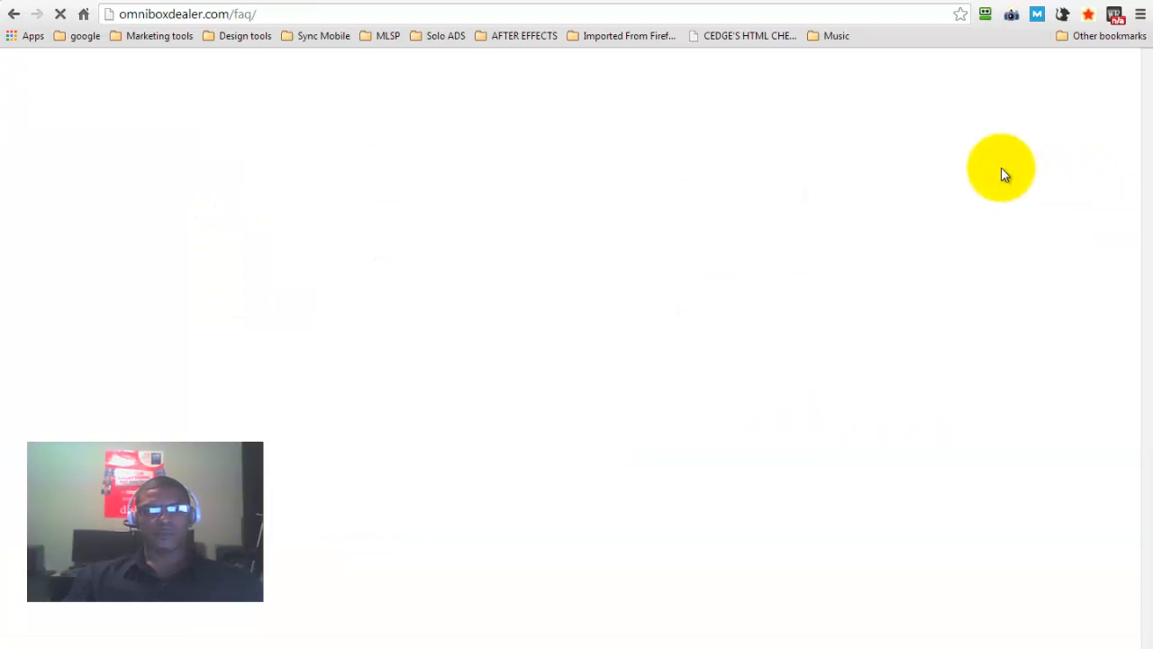
scroll(1133, 162, "down", 2)
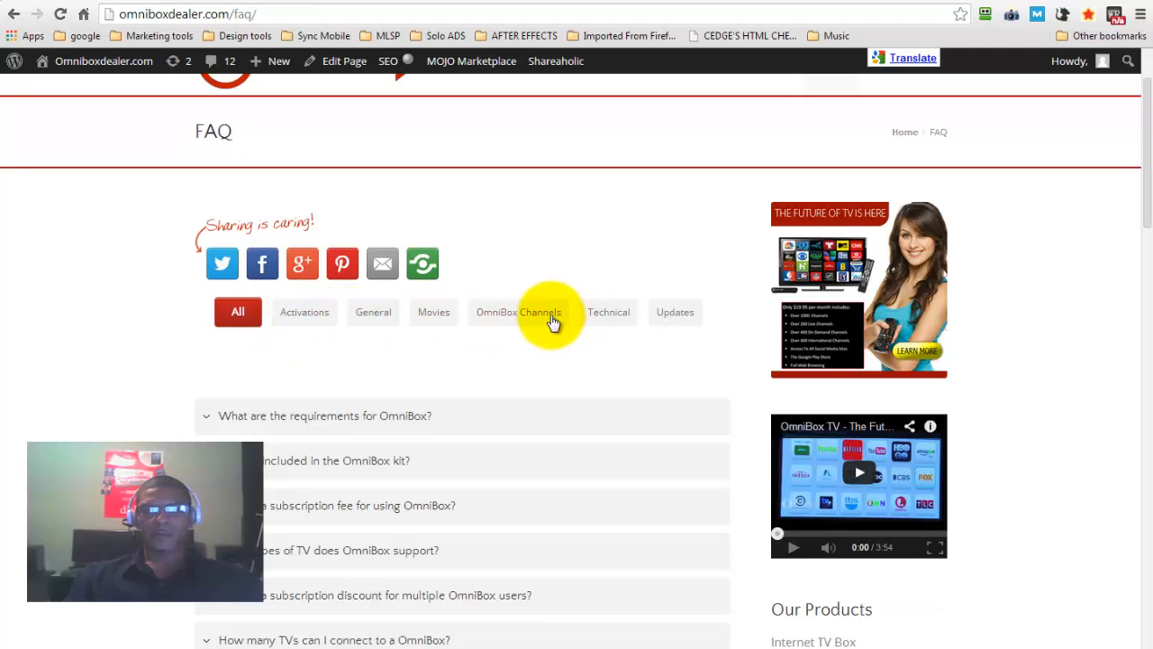
left_click(306, 313)
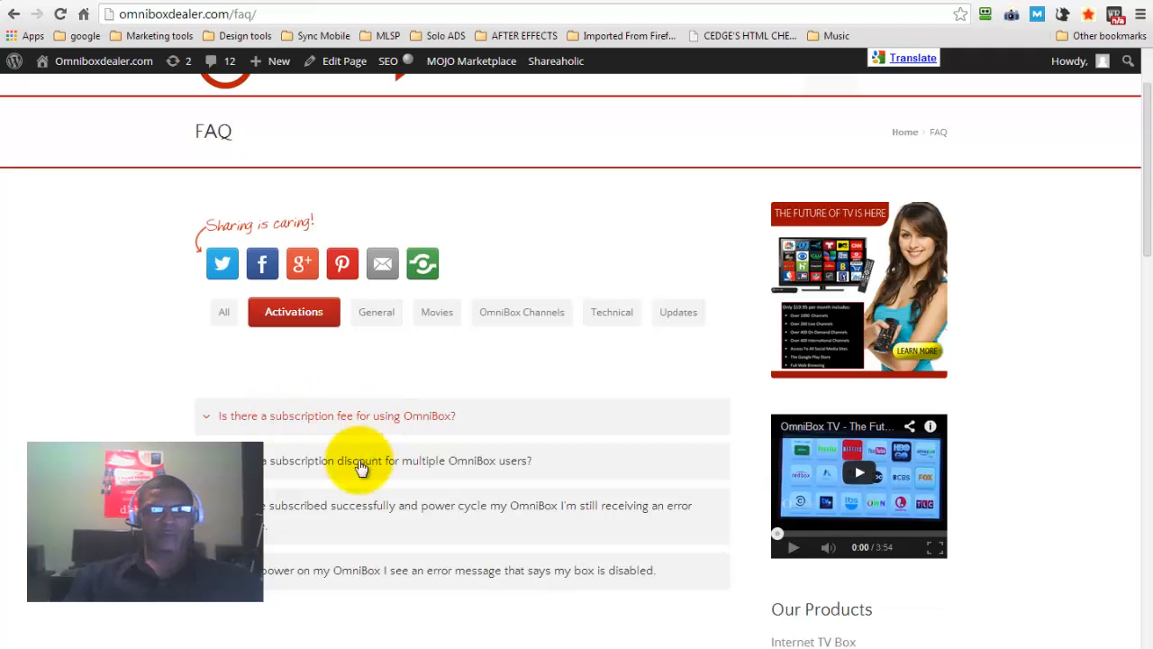
left_click(311, 419)
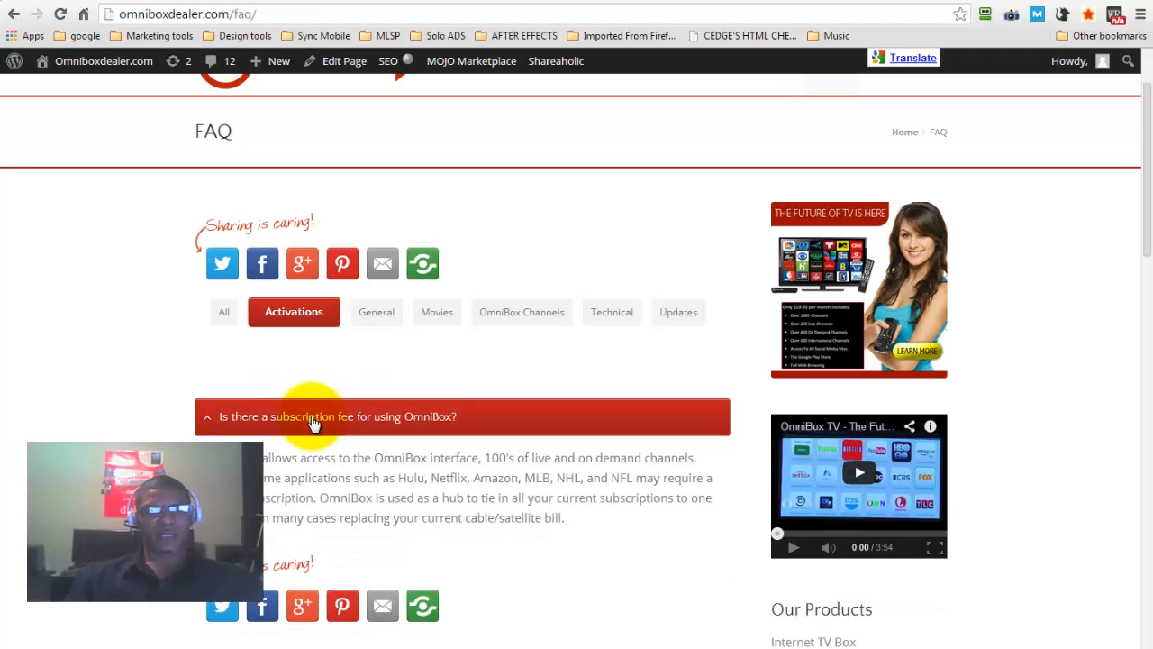
left_click(313, 422)
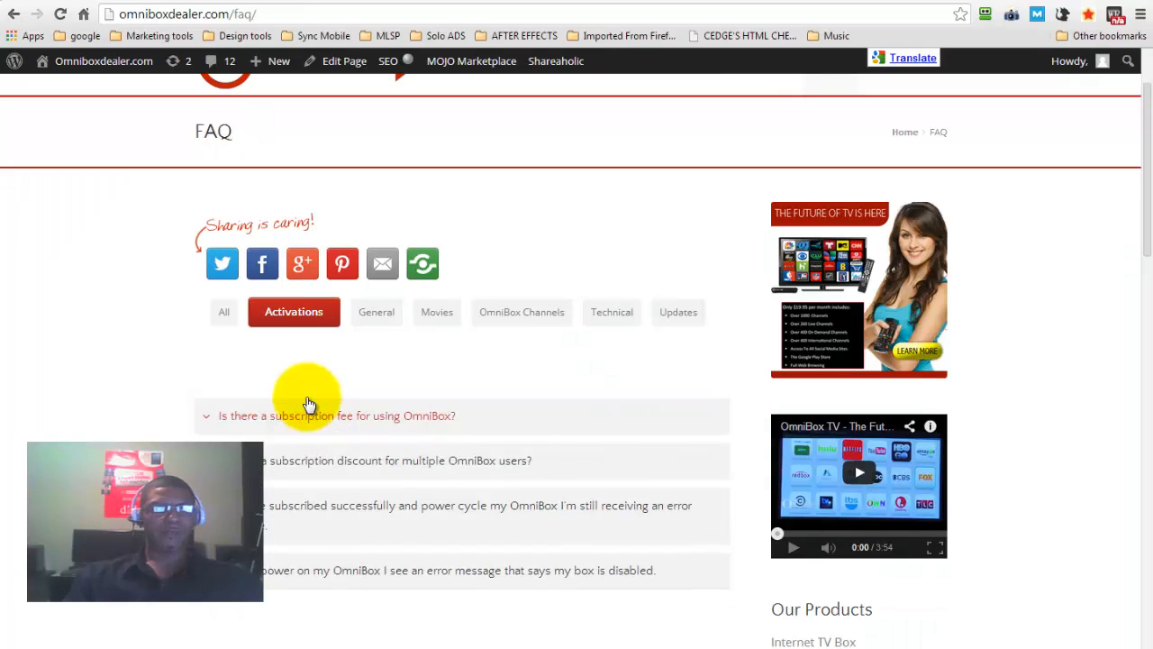
Return to the dashboard and view the Checkout options in the WooCommerce settings
left_click(86, 1)
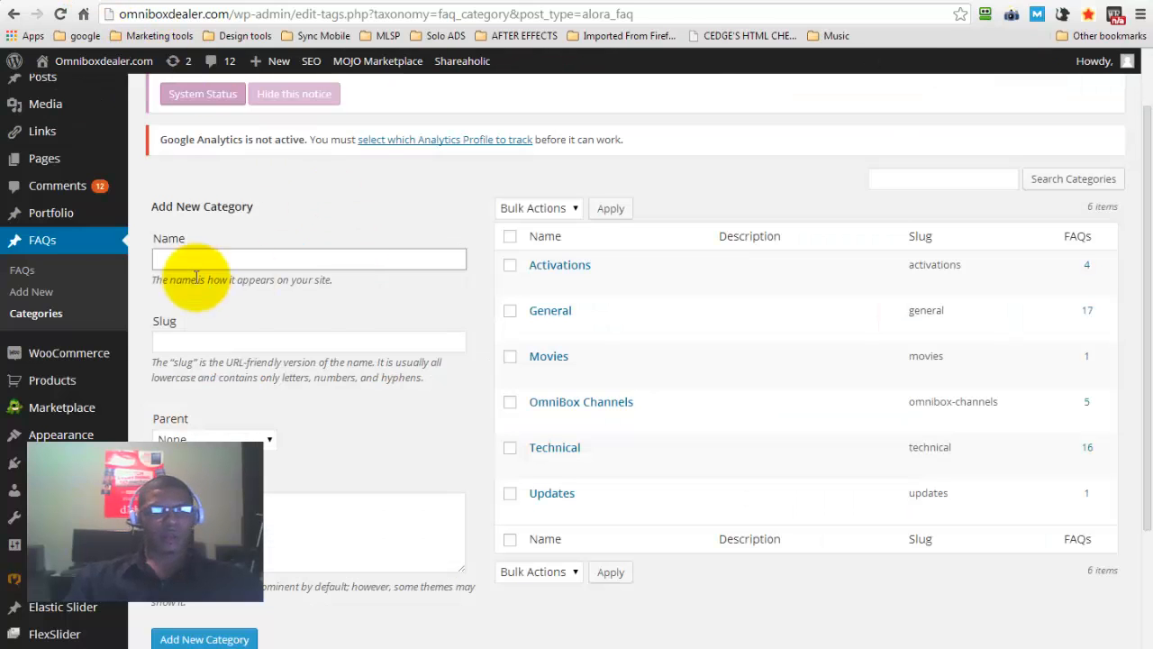
mouse_move(39, 364)
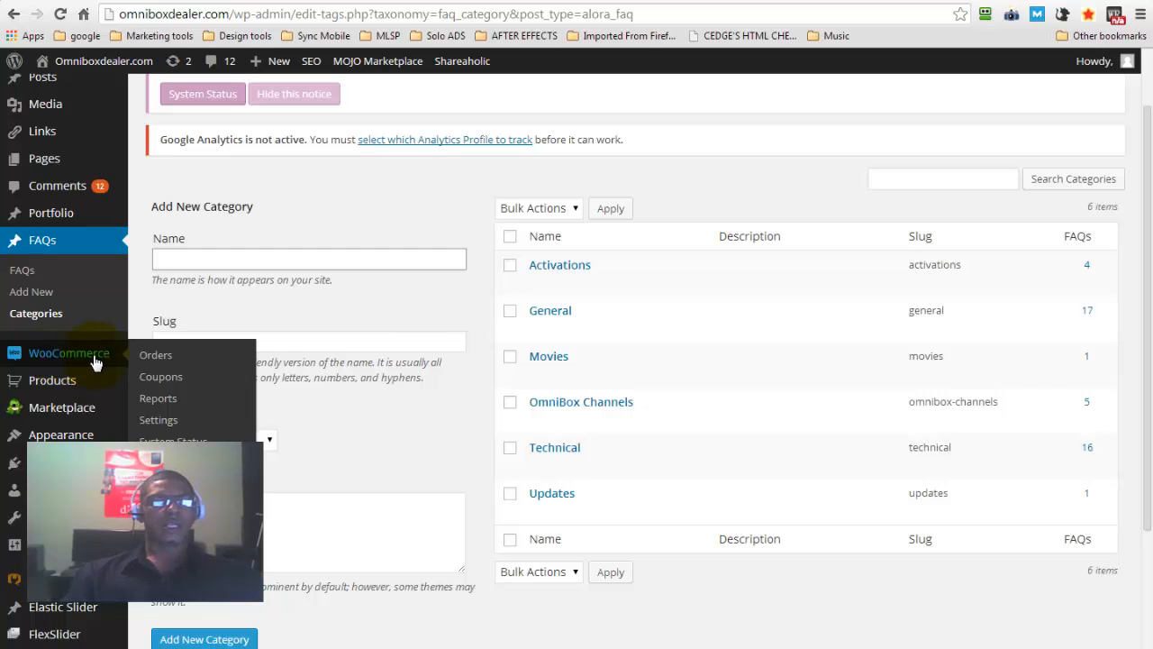
left_click(159, 423)
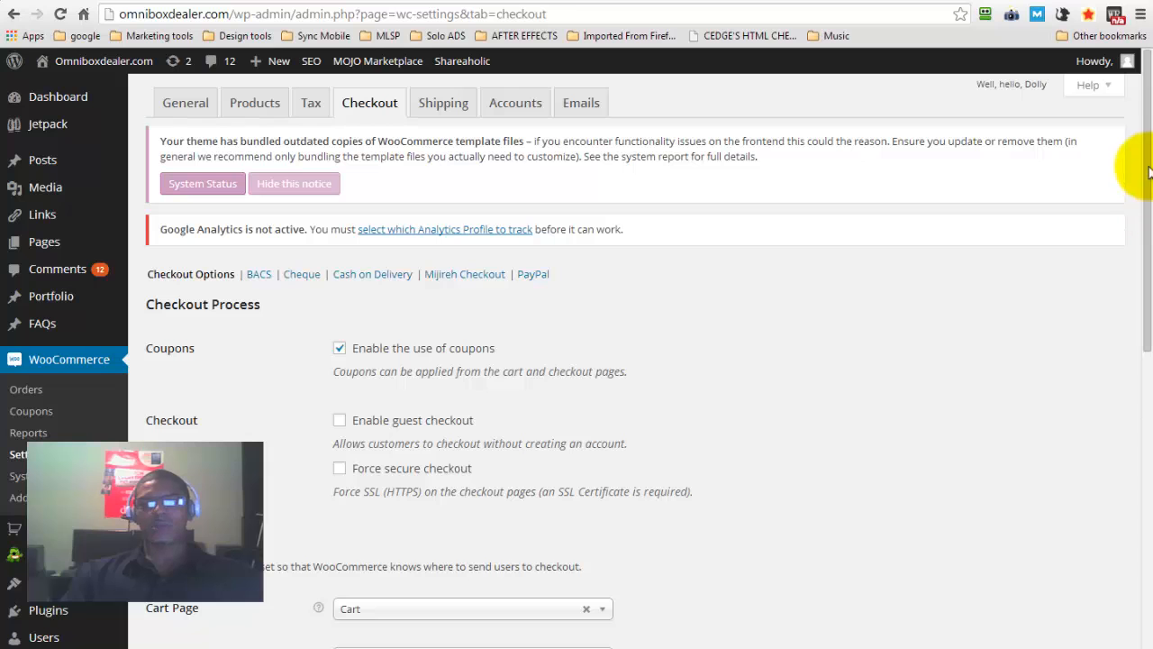
mouse_move(1149, 126)
left_mouse_down()
mouse_move(1148, 443)
mouse_move(1146, 94)
mouse_move(1146, 104)
left_mouse_up()
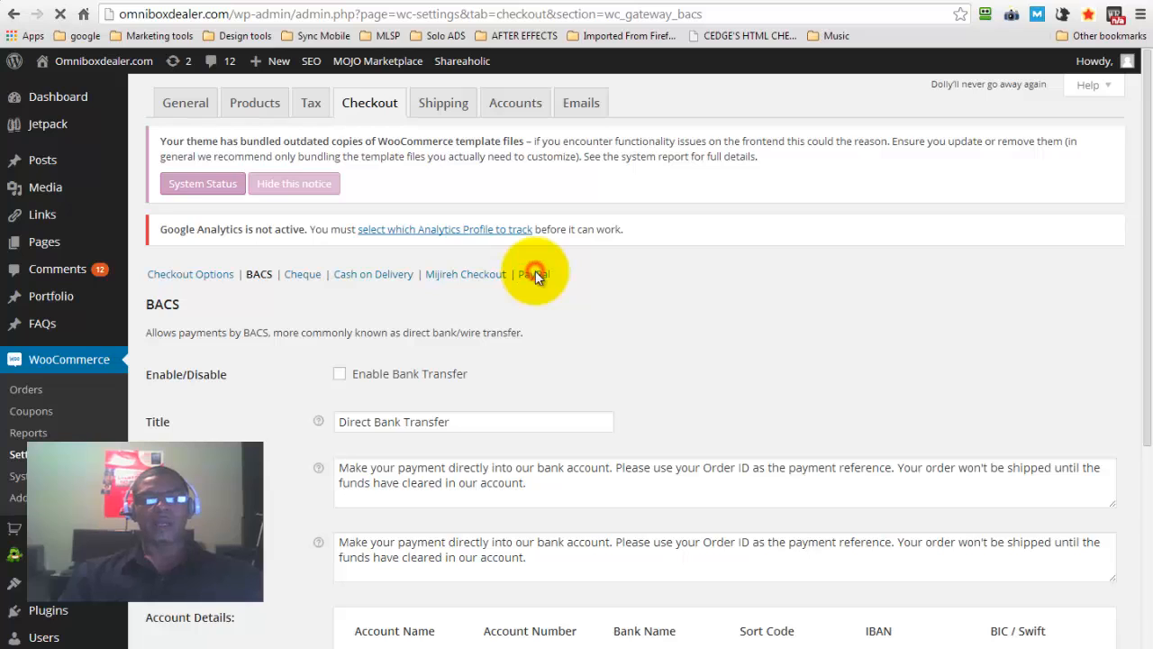
Review the PayPal standard payment settings among the WooCommerce checkout options
left_click(535, 275)
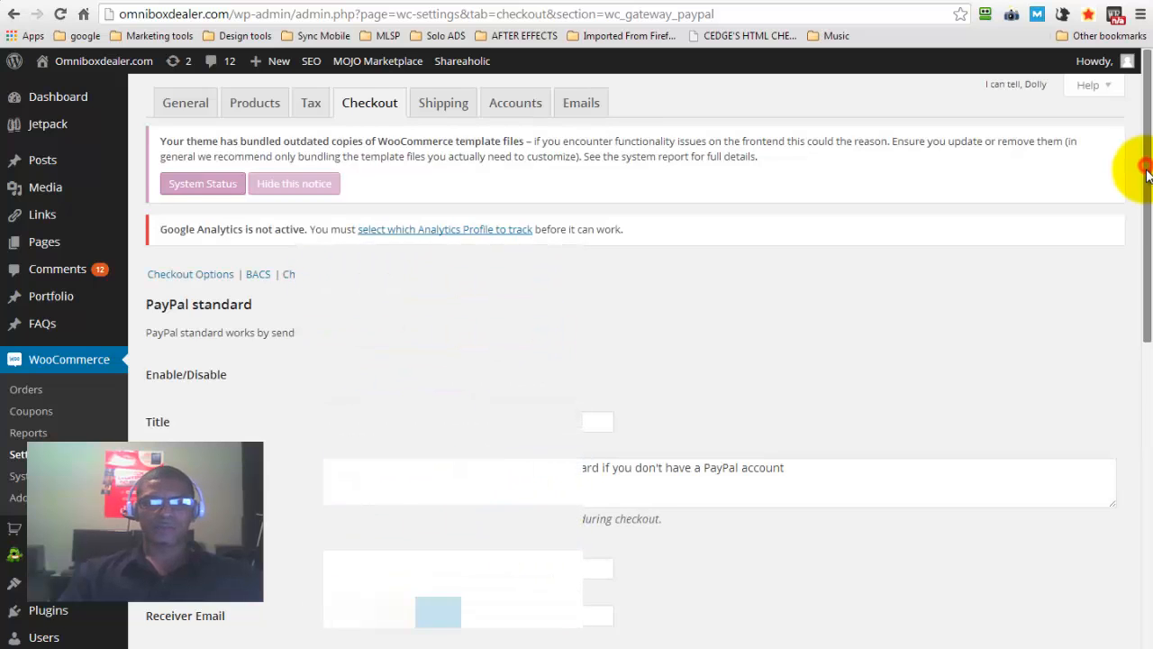
scroll(1133, 309, "down", 3)
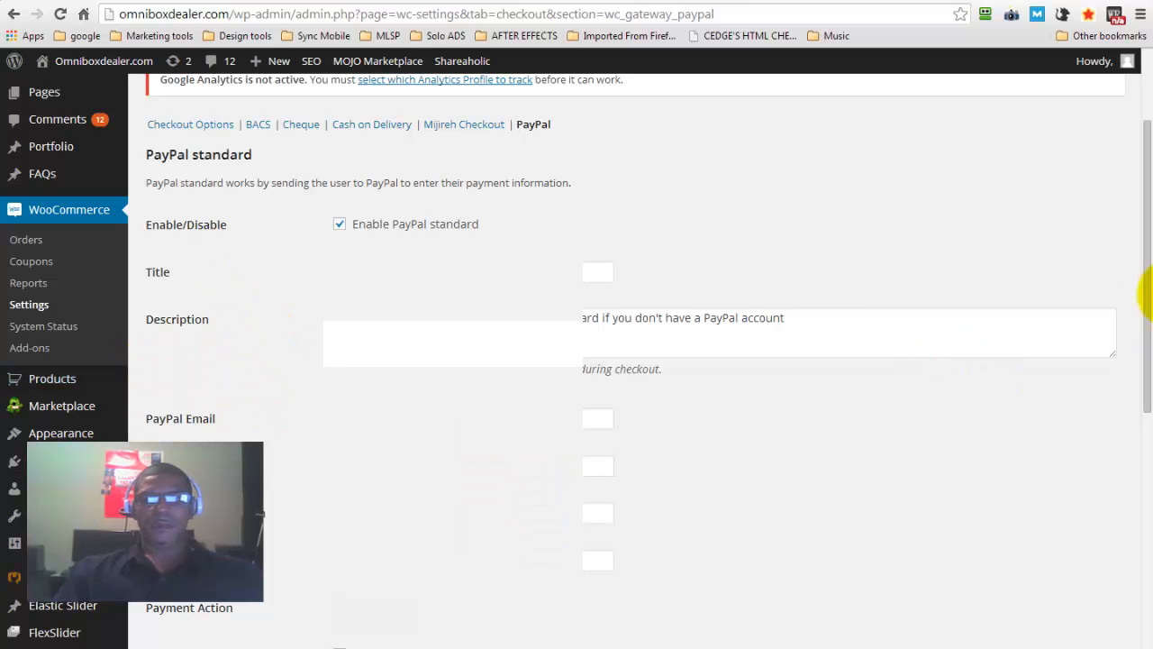
left_click_drag(1144, 280, 1137, 348)
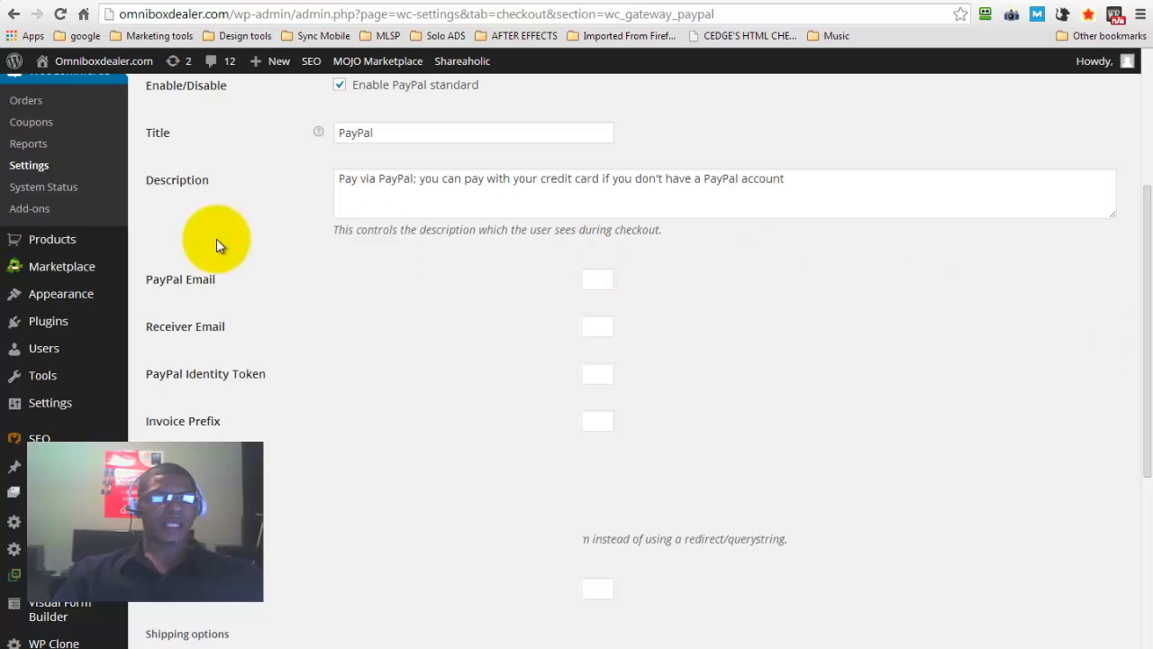
Open the store's product list and look through the products
mouse_move(37, 245)
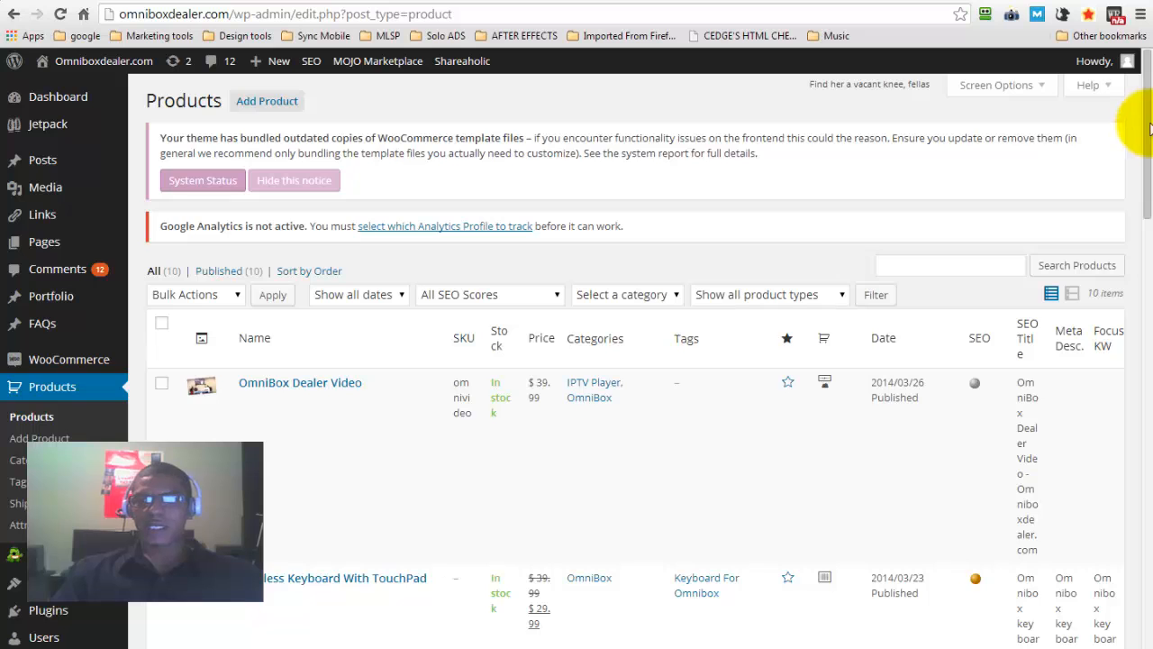
left_click_drag(1148, 129, 1139, 94)
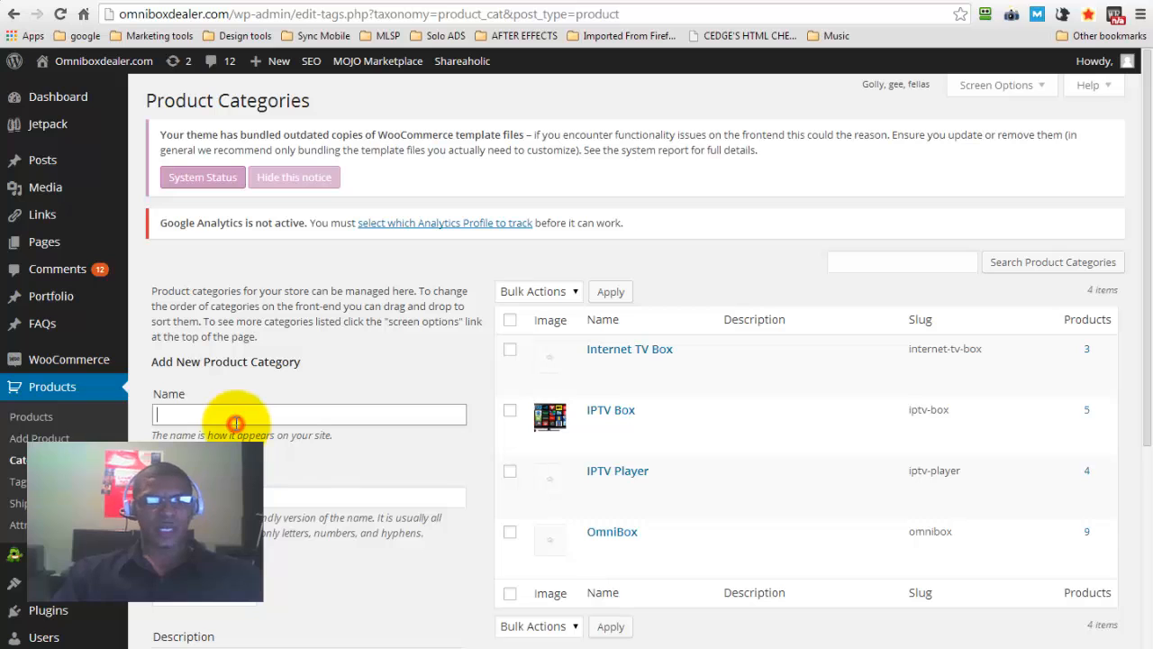
Examine the new product category form on the Product Categories page, including its slug, parent, description and display type fields
left_click(218, 498)
left_click_drag(1149, 223, 1152, 309)
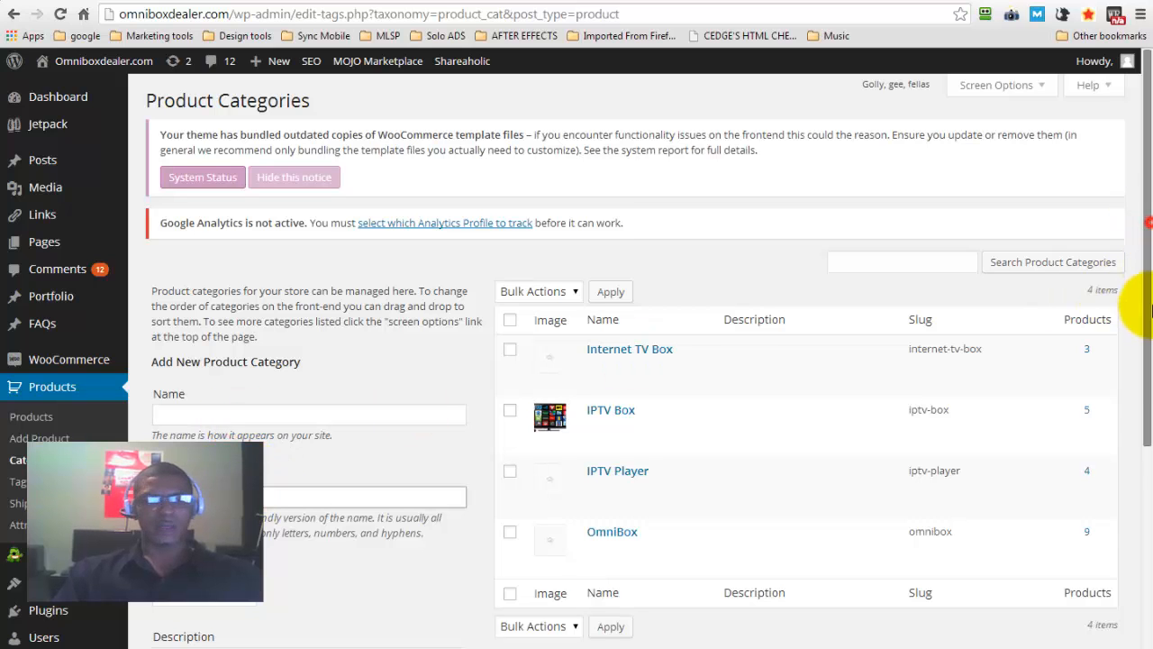
scroll(986, 323, "down", 3)
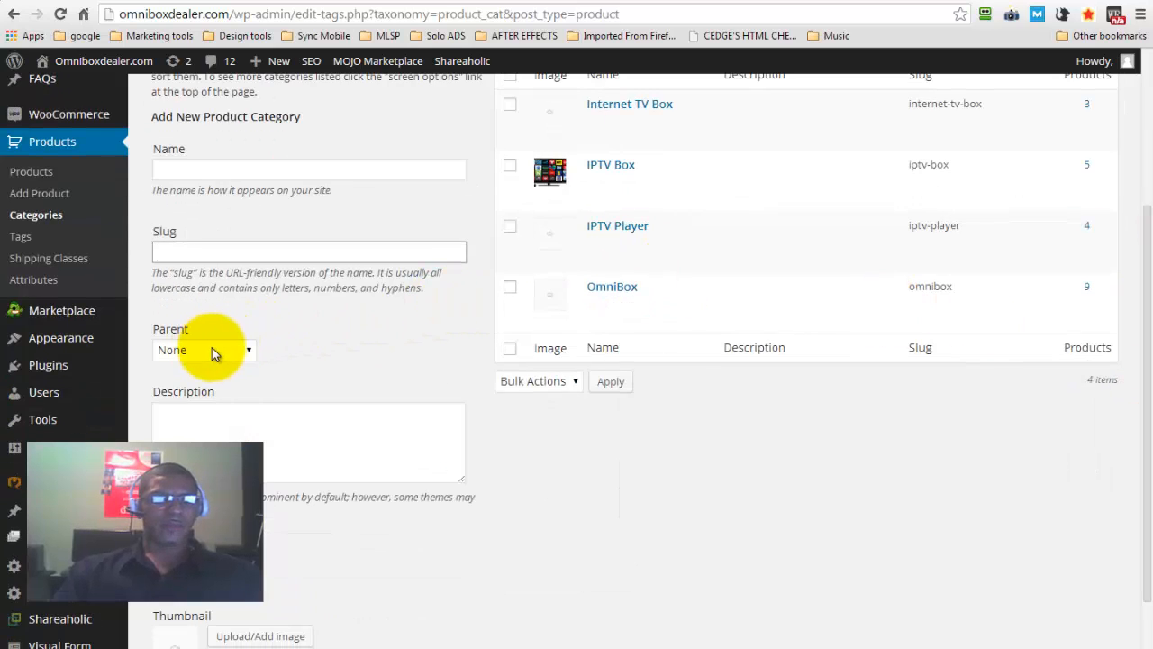
left_click(211, 351)
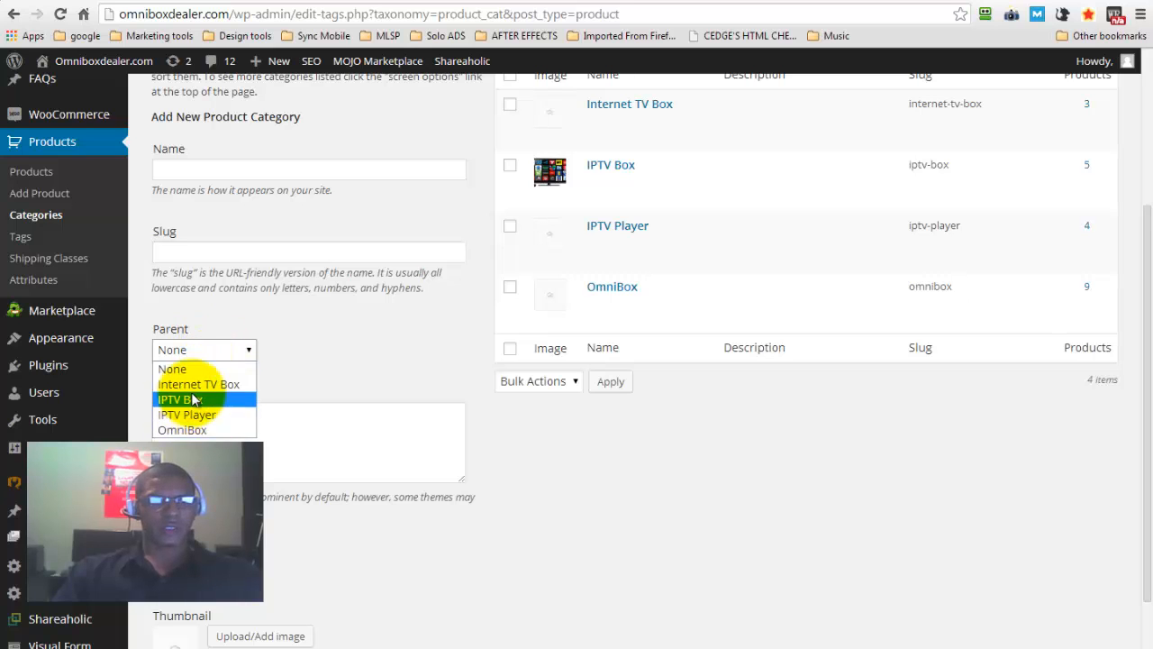
left_click(328, 352)
left_click(205, 420)
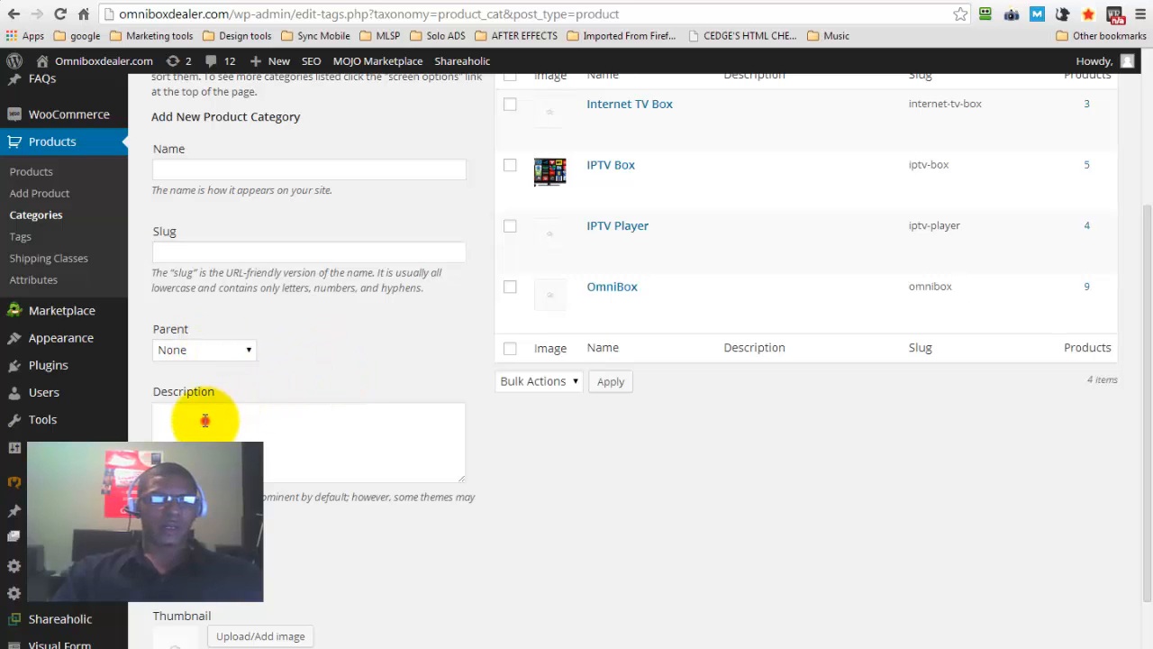
scroll(397, 360, "down", 2)
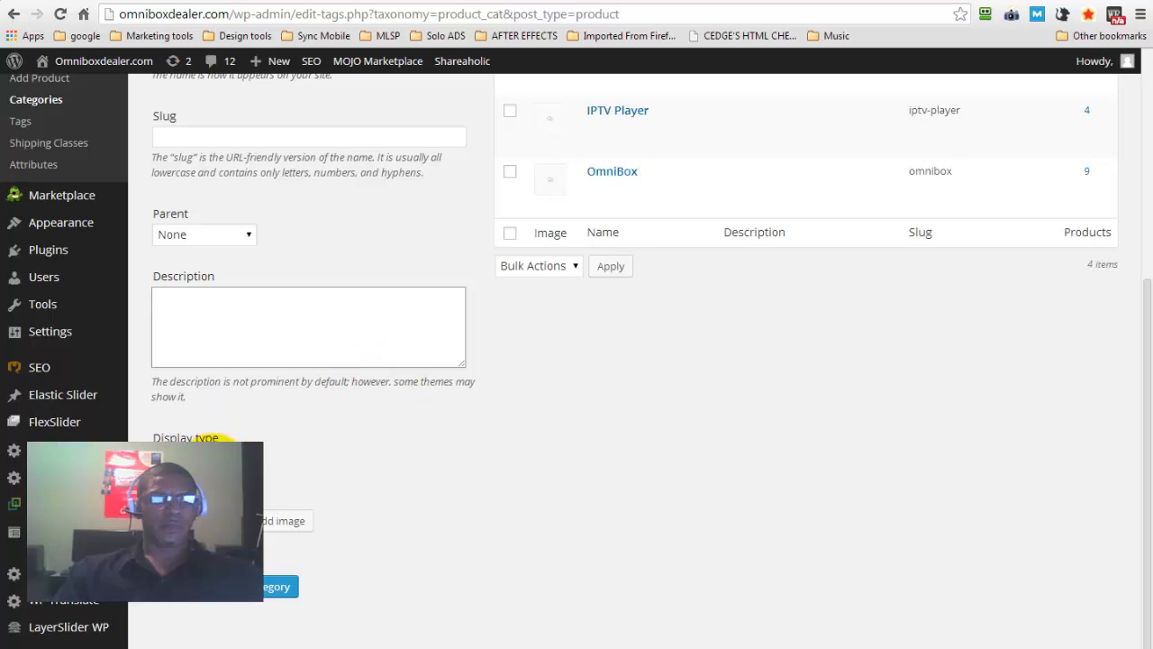
left_click(239, 460)
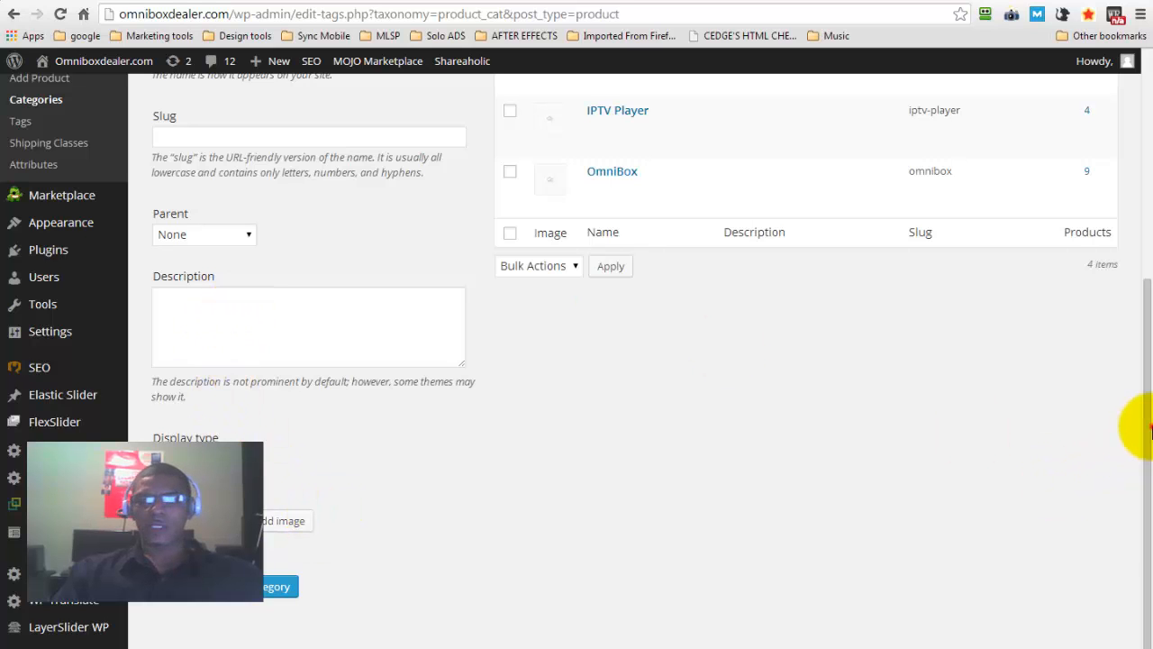
Start a new product named "OmniBox Demo" with the description "Add your product information here"
left_click_drag(1149, 430, 1127, 181)
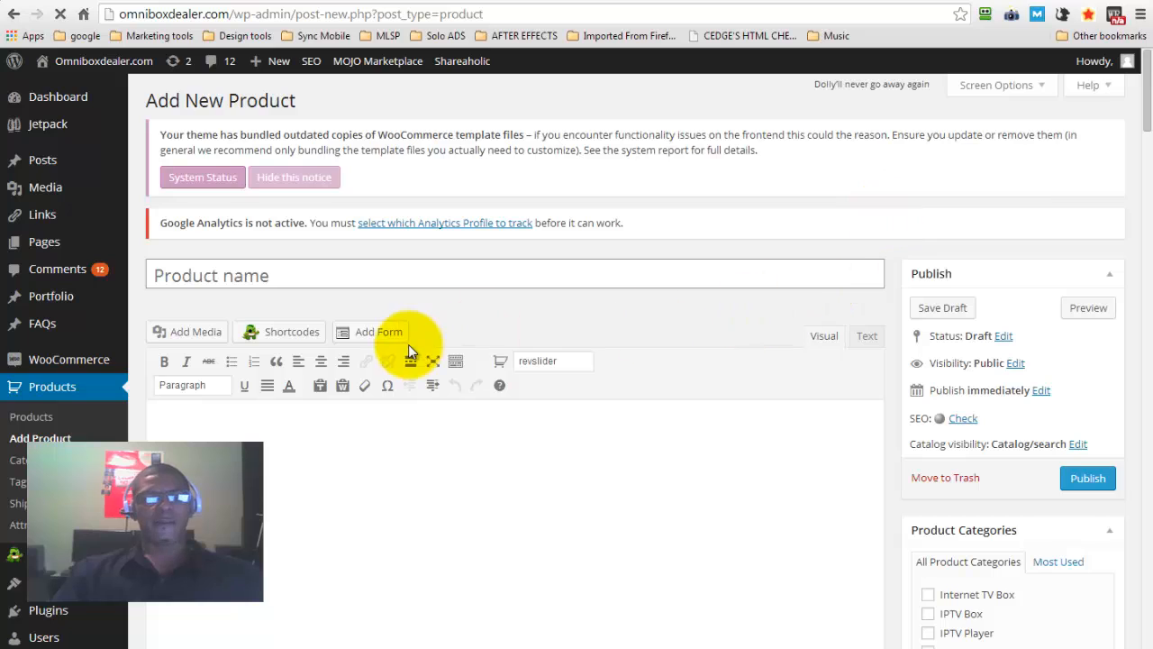
left_click(219, 277)
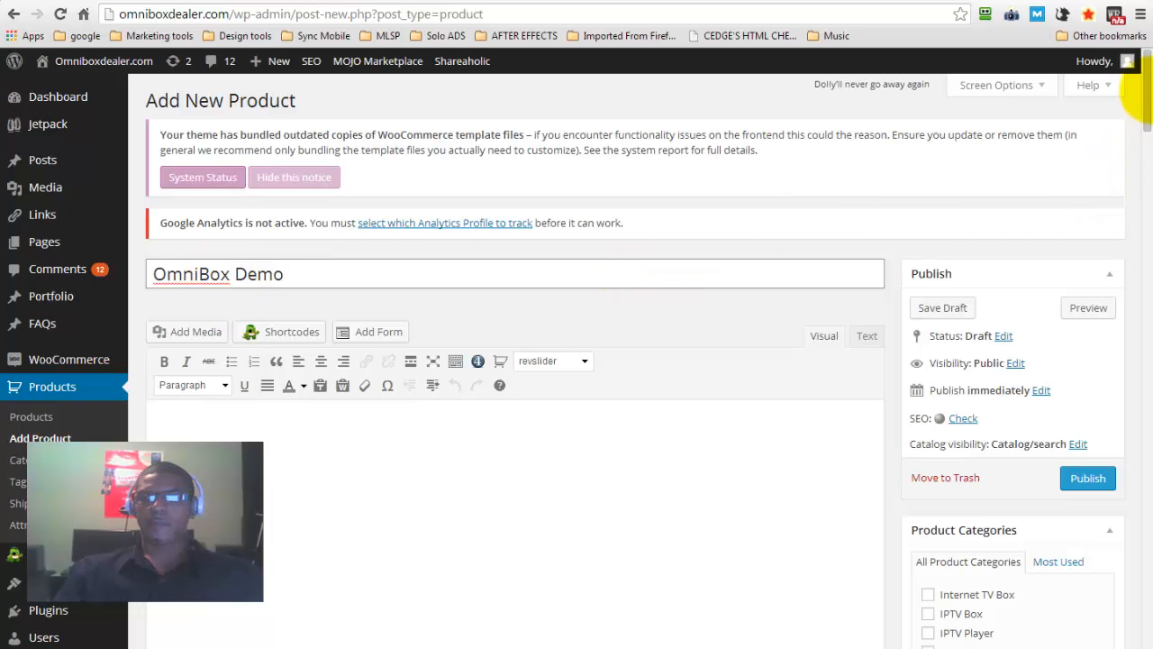
scroll(1148, 90, "down", 2)
left_click(535, 301)
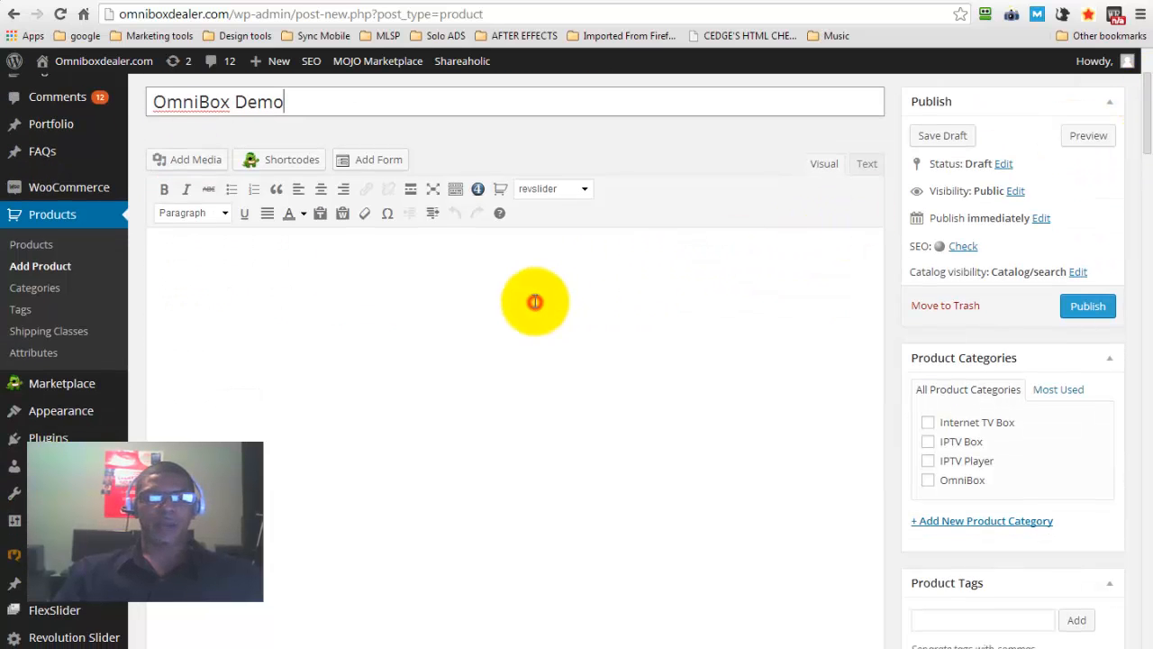
type("A")
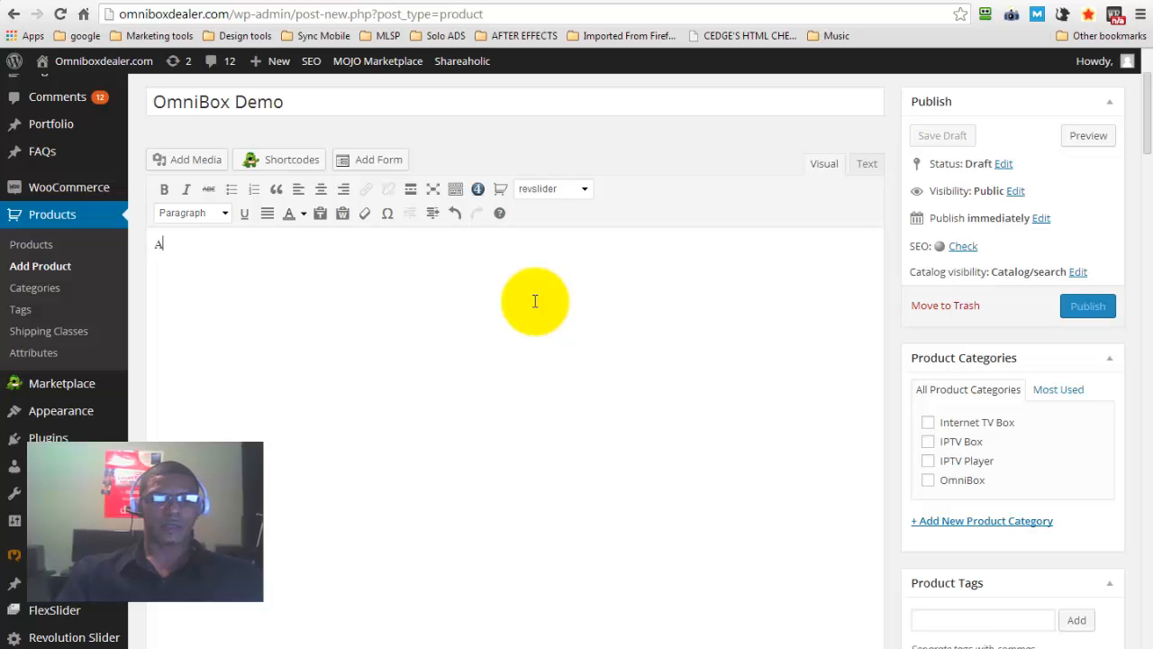
type("dd your product information here")
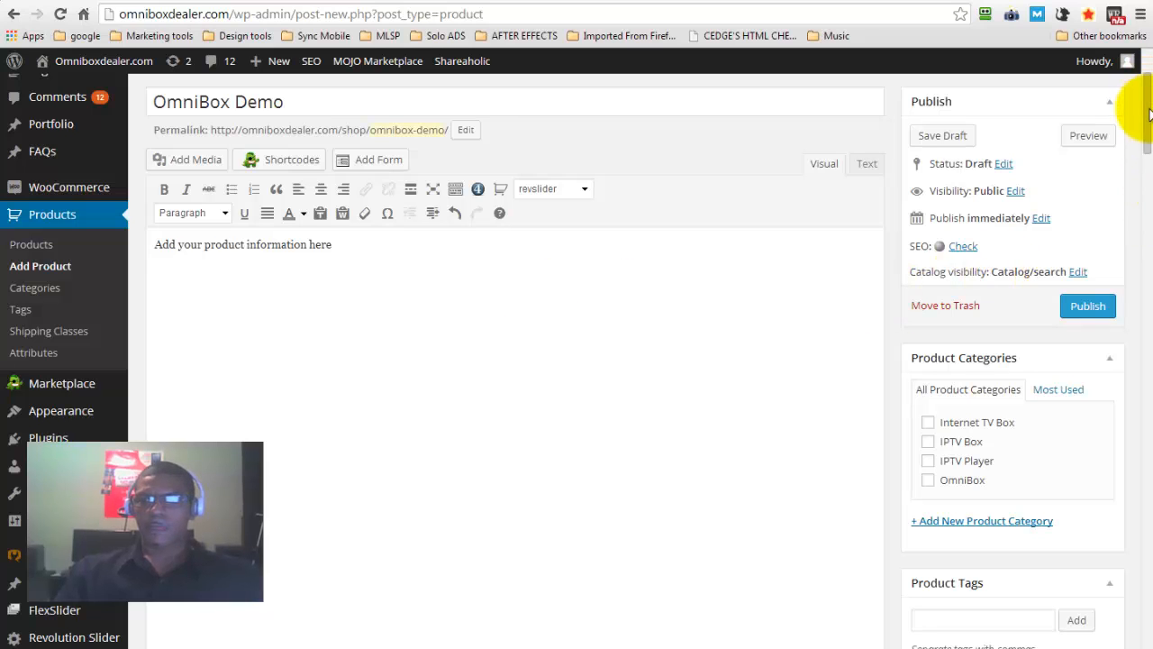
Assign the new product to the IPTV Box and IPTV Player categories and show the fields for adding another product category
scroll(1128, 150, "down", 3)
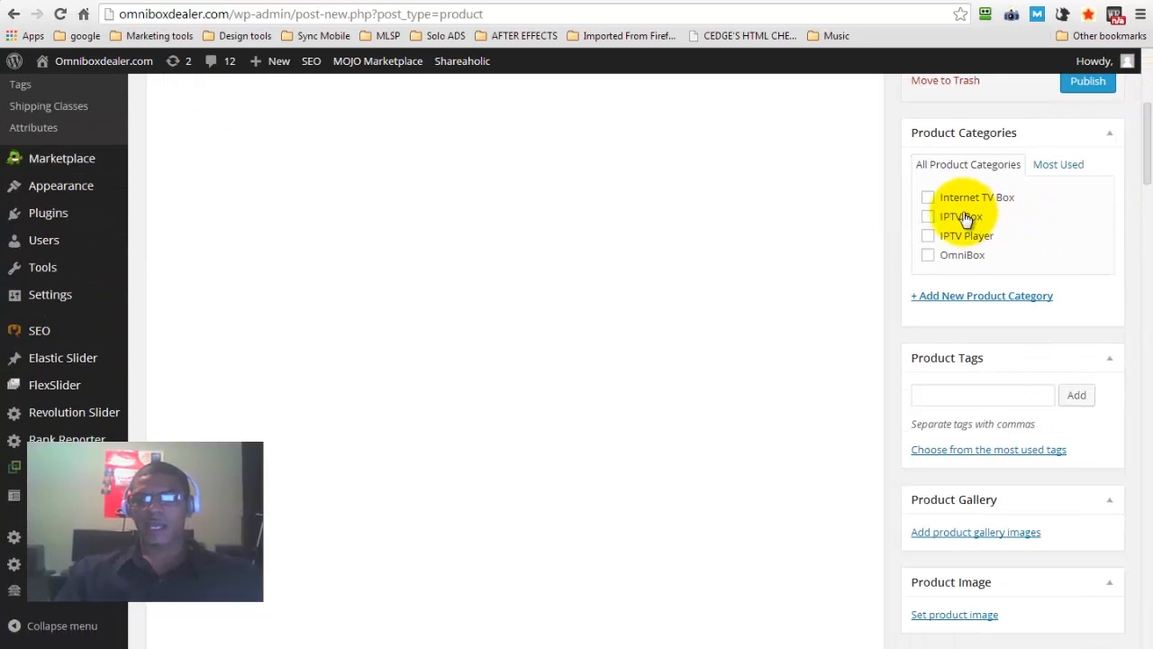
left_click(929, 216)
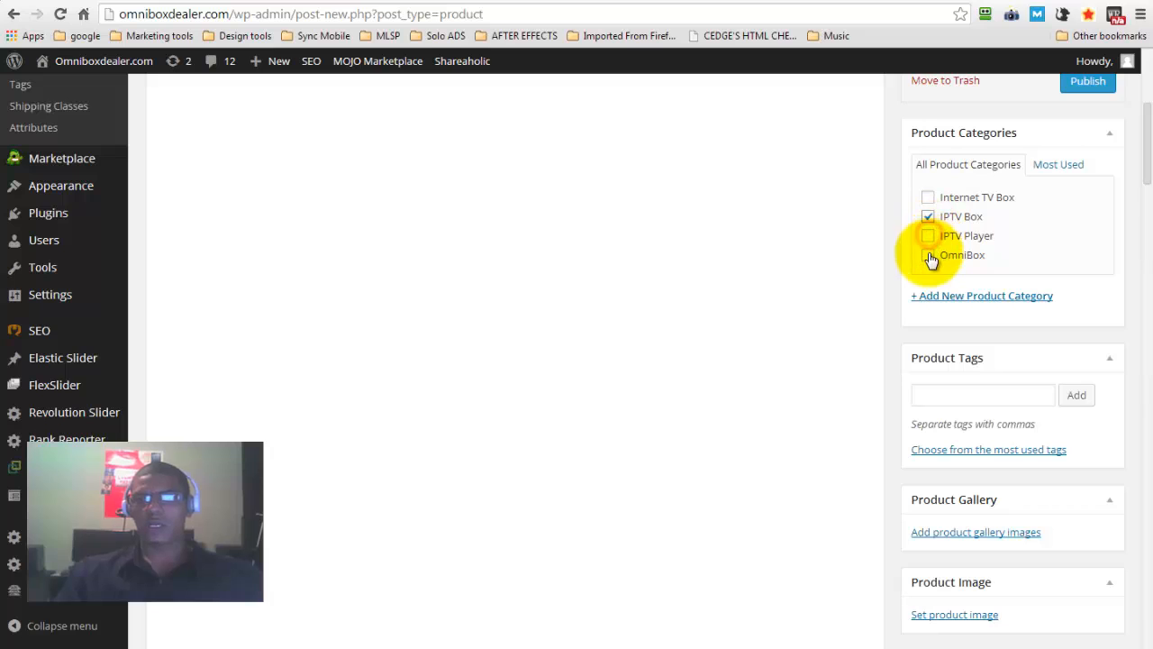
left_click(928, 219)
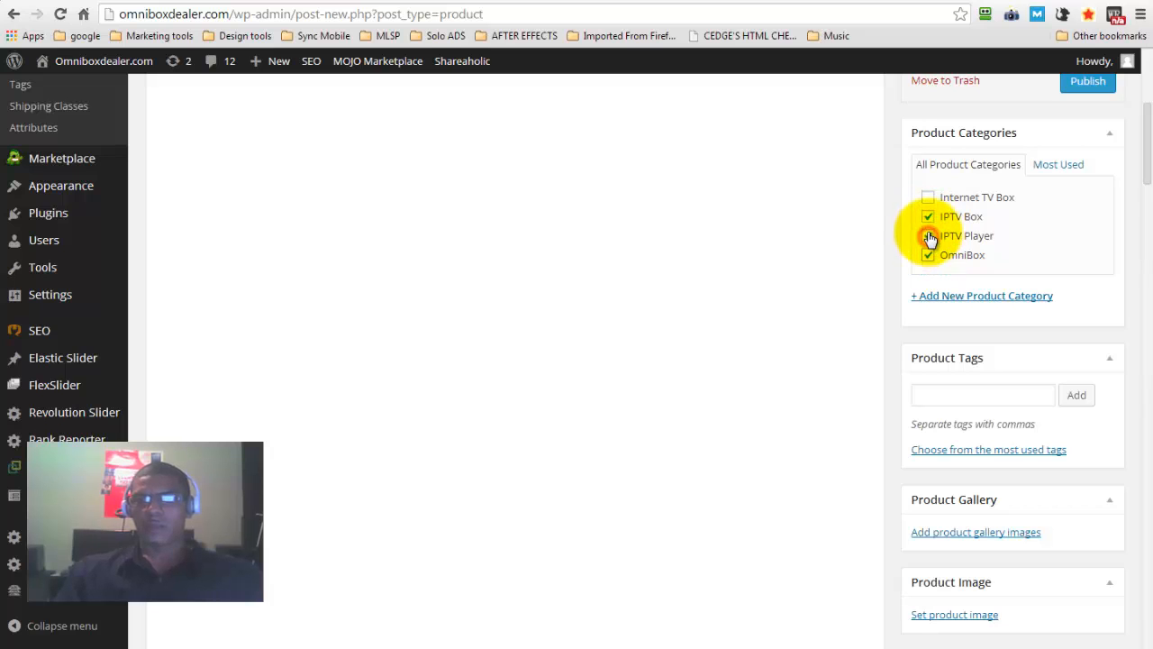
left_click(929, 235)
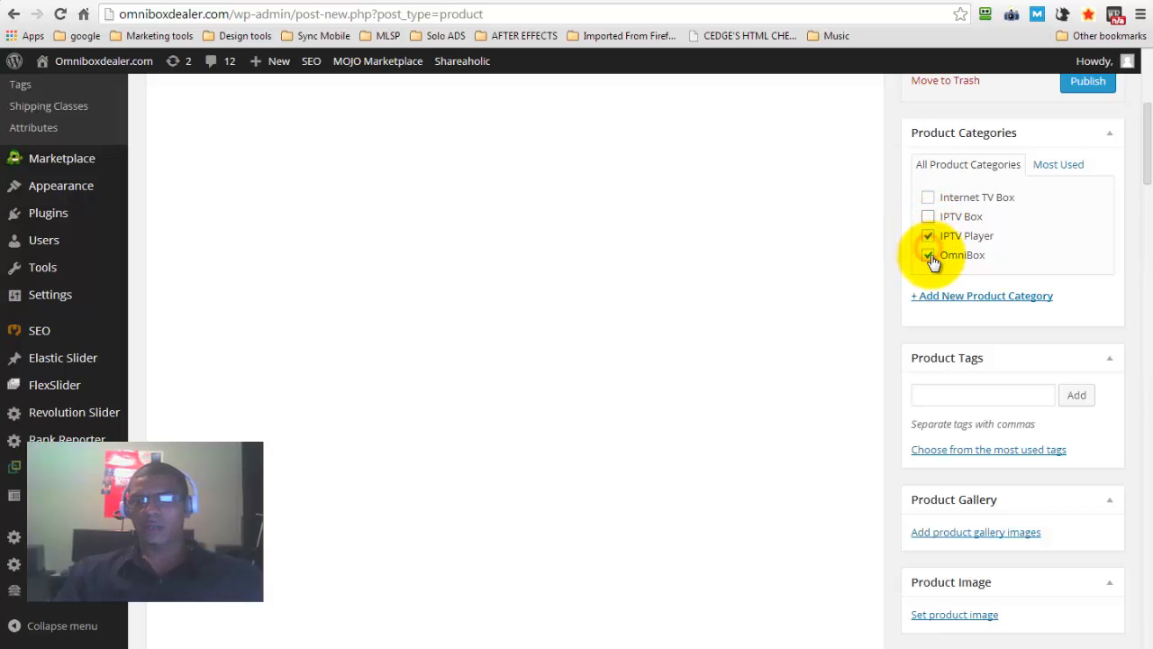
left_click(967, 299)
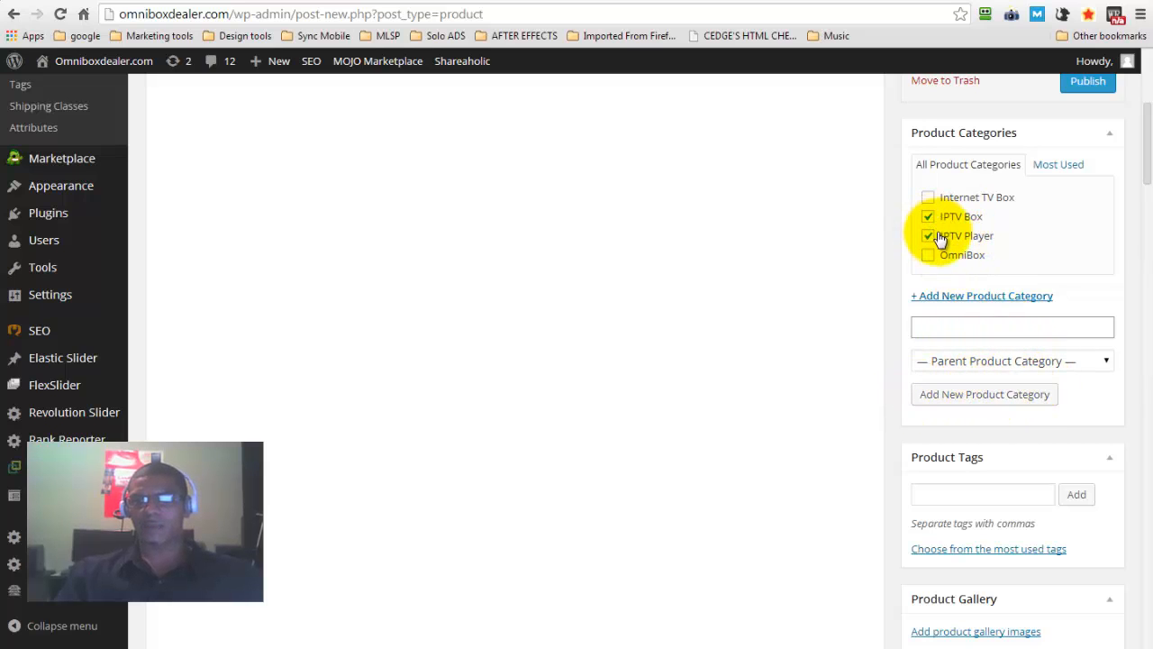
scroll(1149, 171, "down", 3)
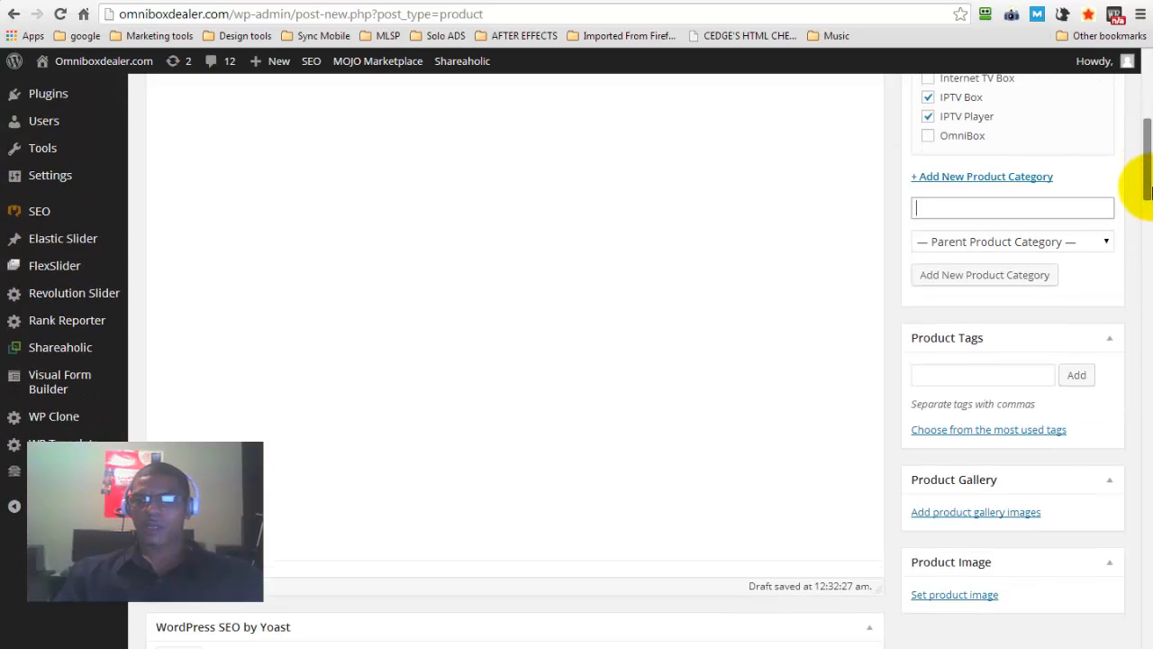
Add the product tags "iptv box", "iptvbox dealer" and "new iptv" to the new product
left_click(932, 304)
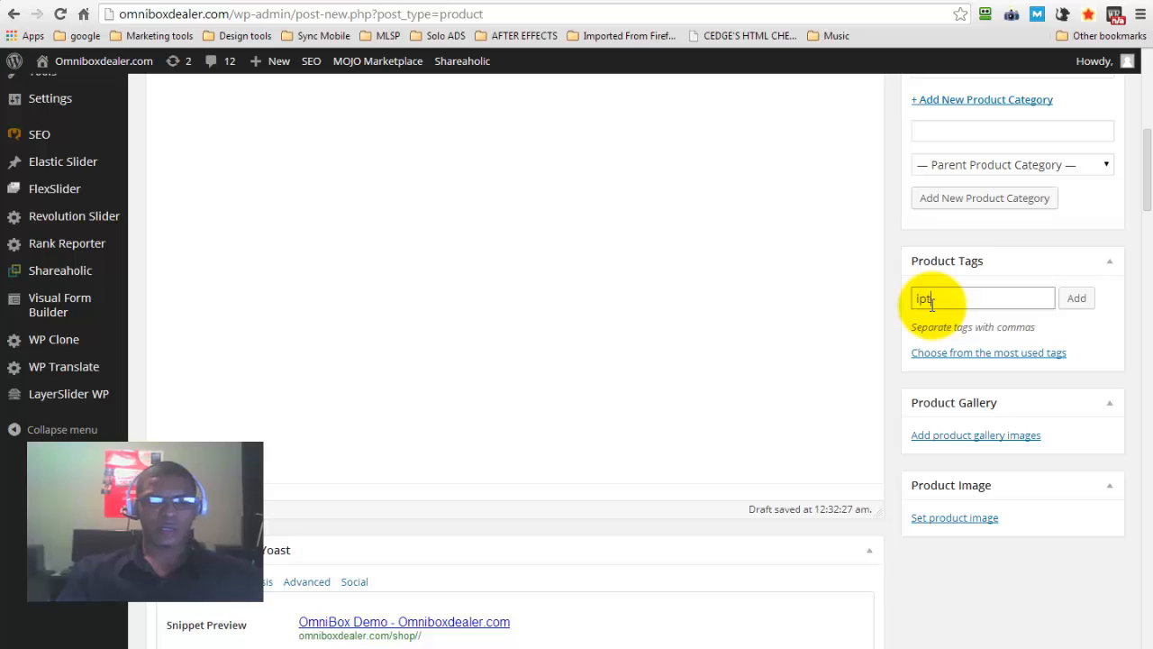
left_click(1078, 299)
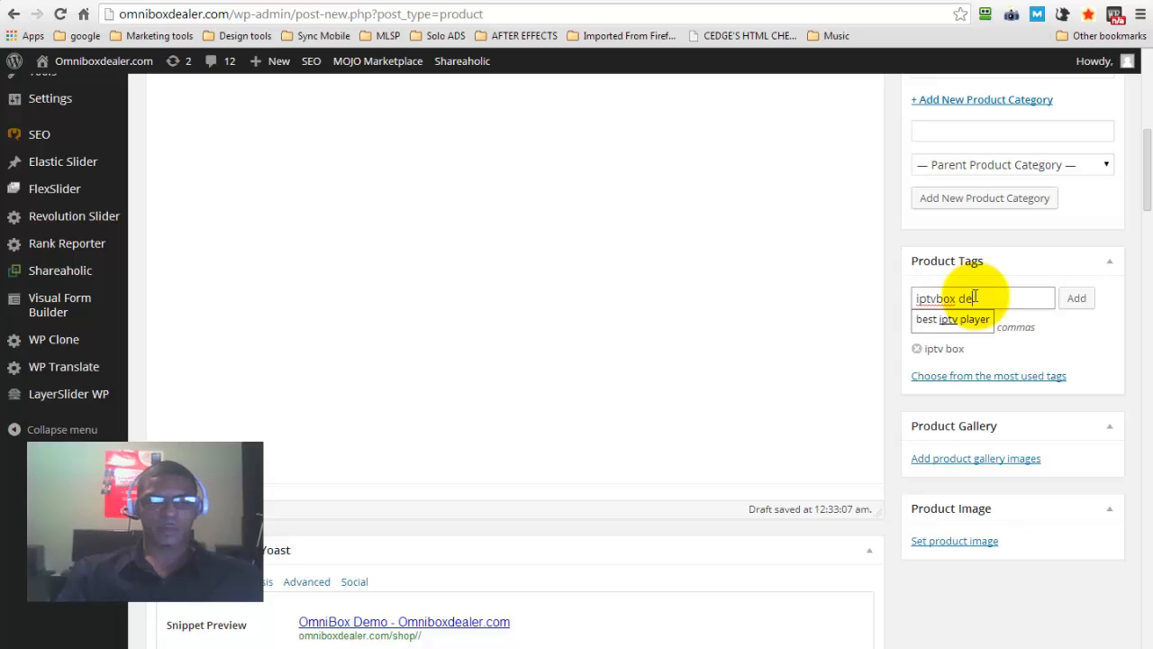
type("dealer, new iptv")
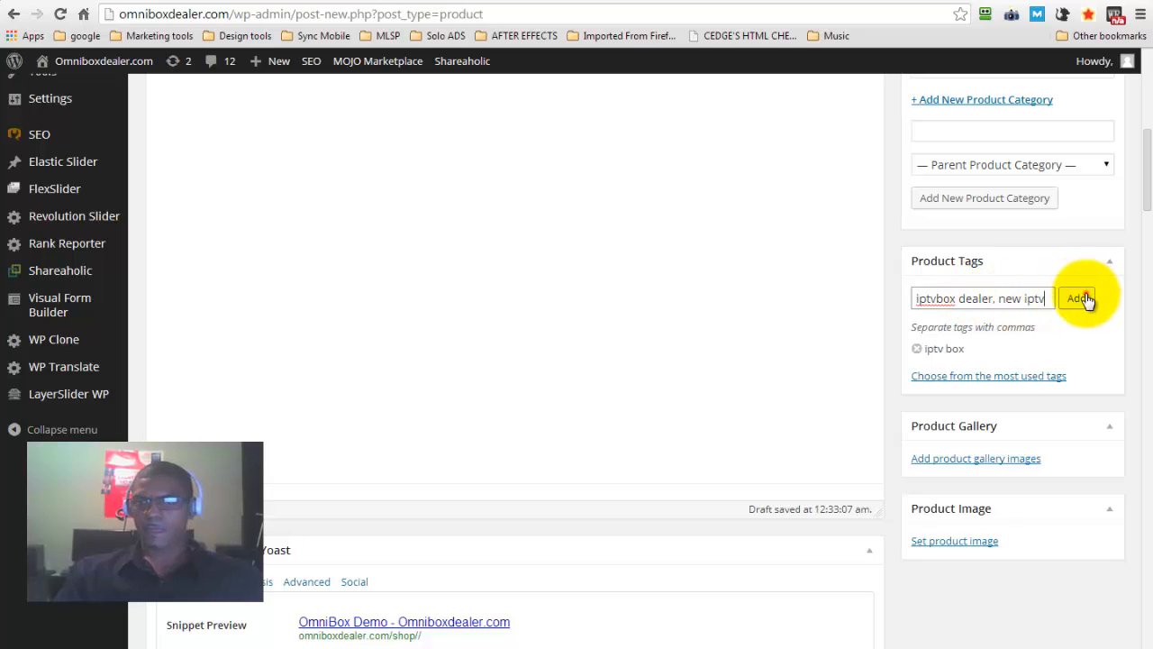
key("Return")
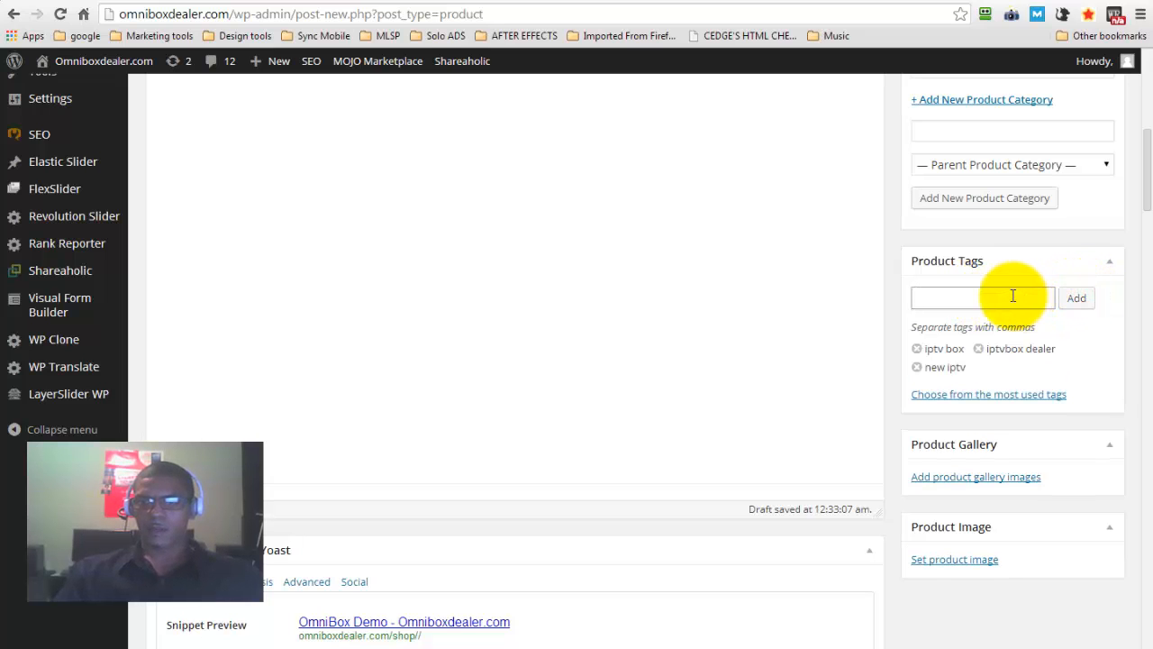
Set the product image to the media library picture of the TV showing channel logos with the box and remote
scroll(1149, 184, "down", 2)
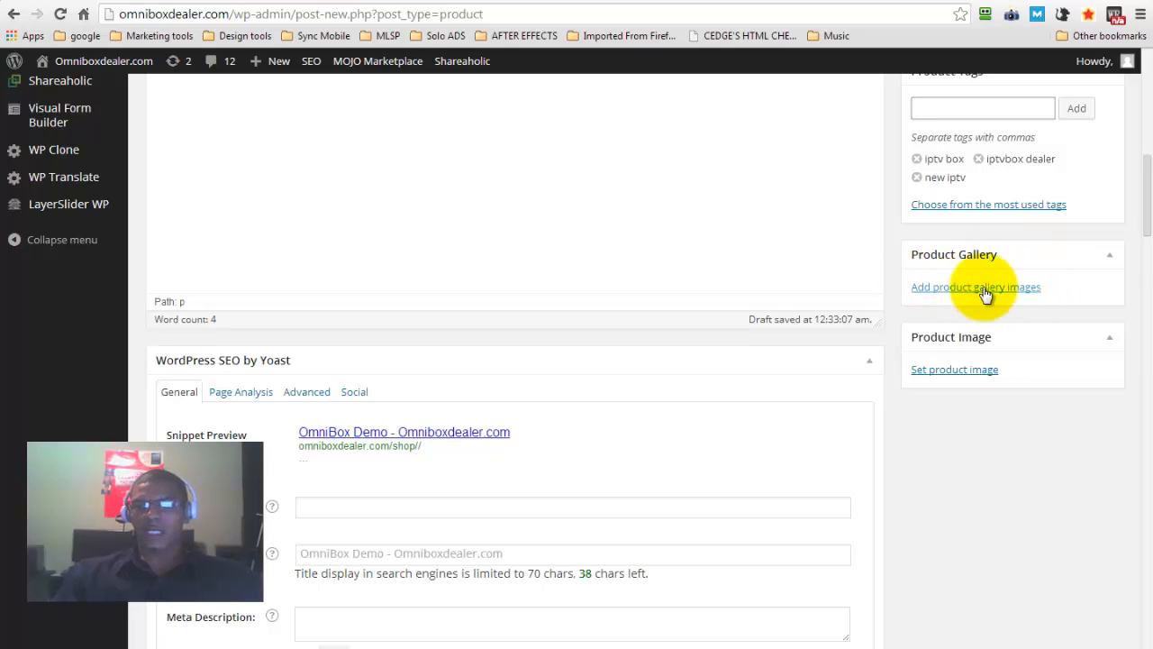
left_click(955, 377)
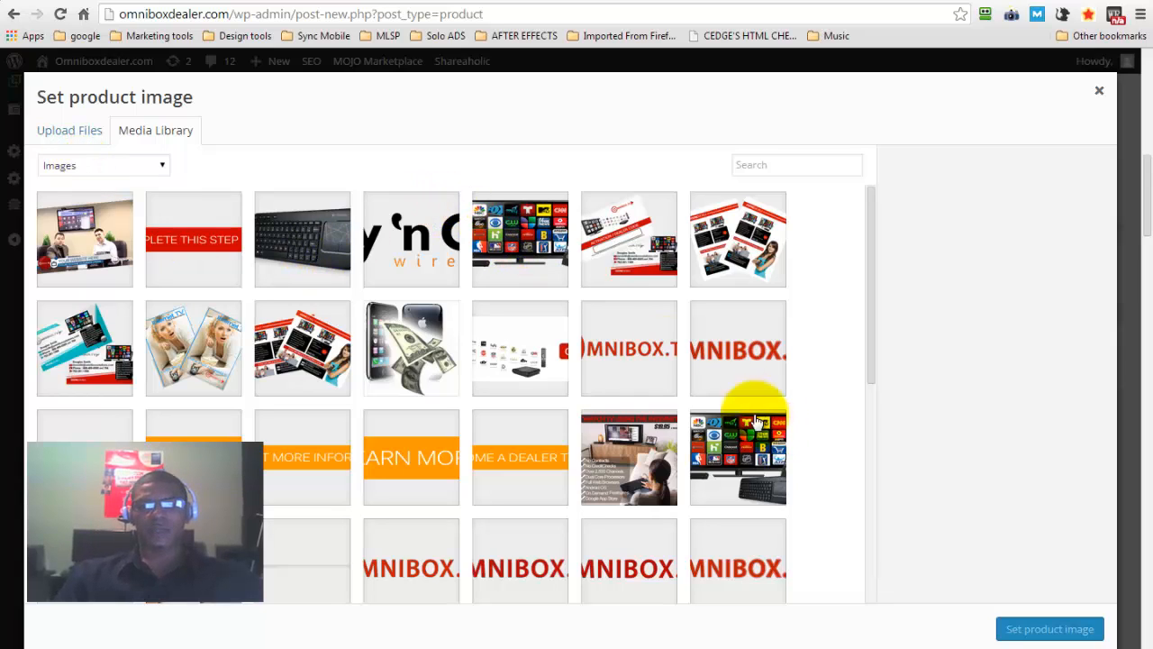
left_click(530, 251)
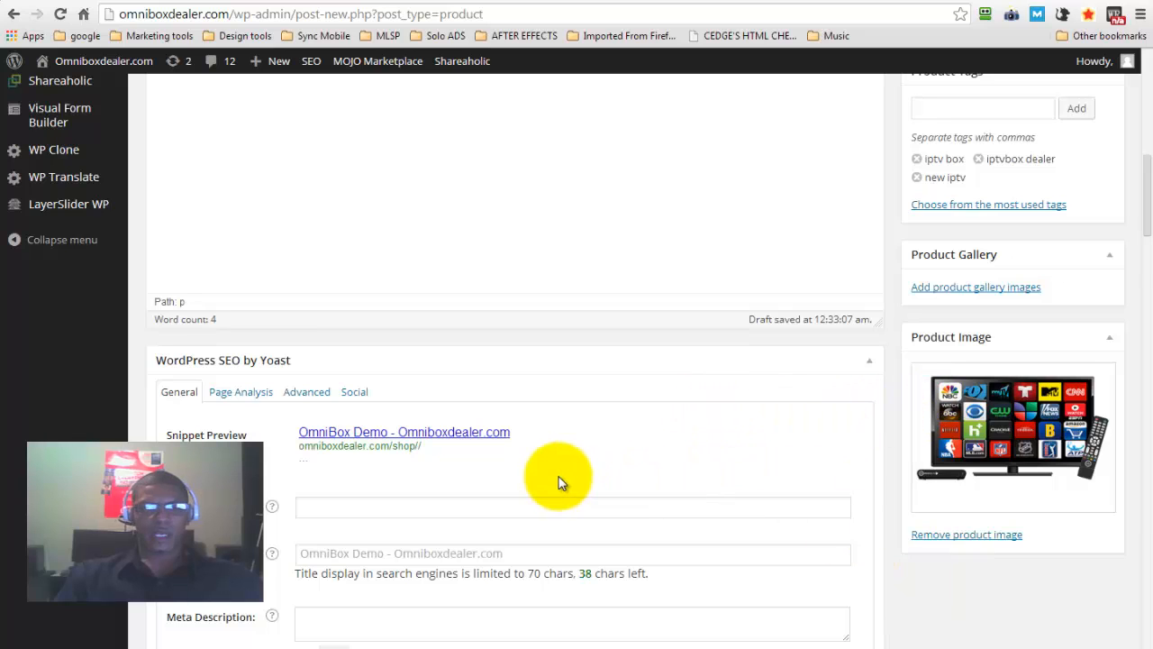
Enter "omnibox dealer" as the product's SEO focus keyword
left_click(370, 505)
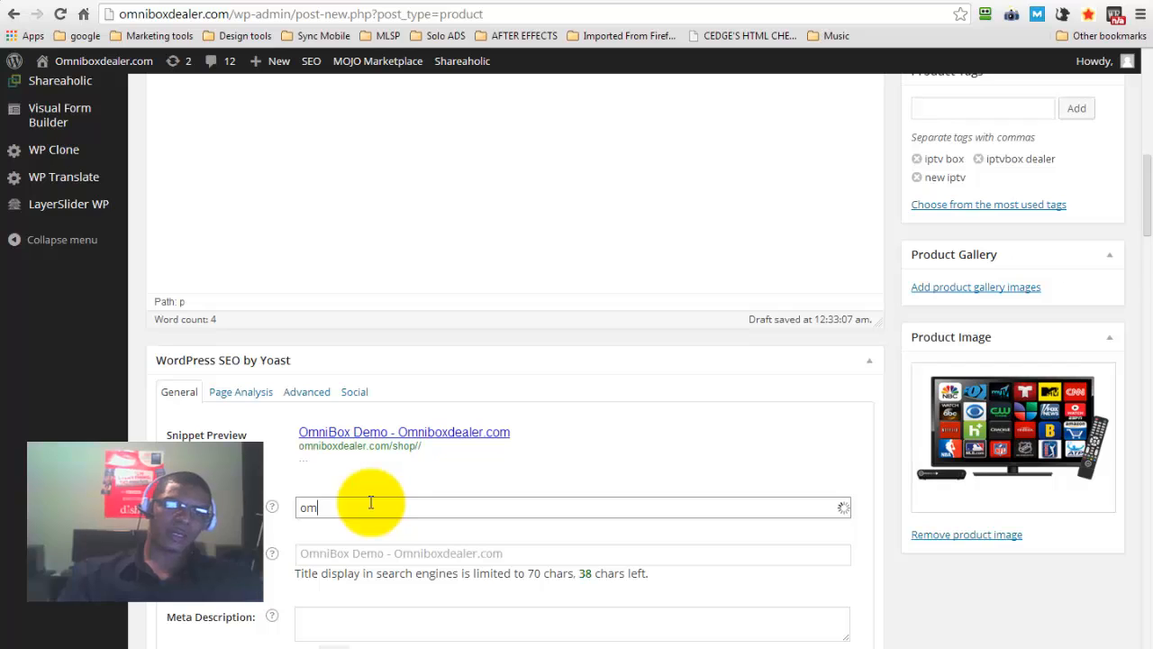
type("omnibox d")
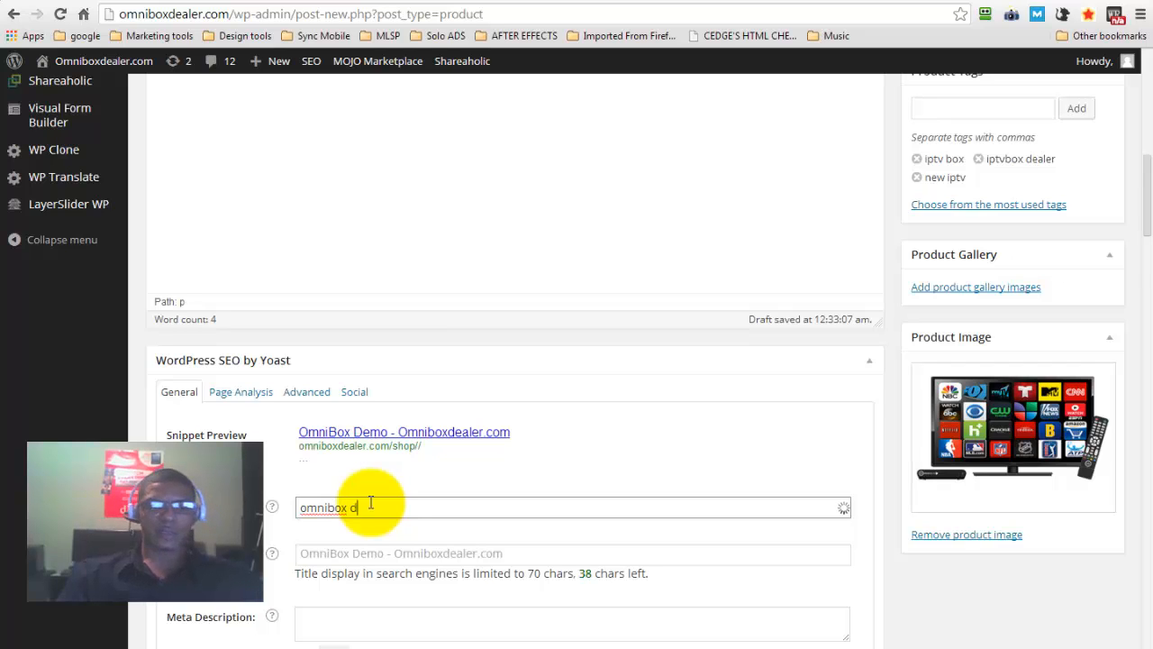
type("eal")
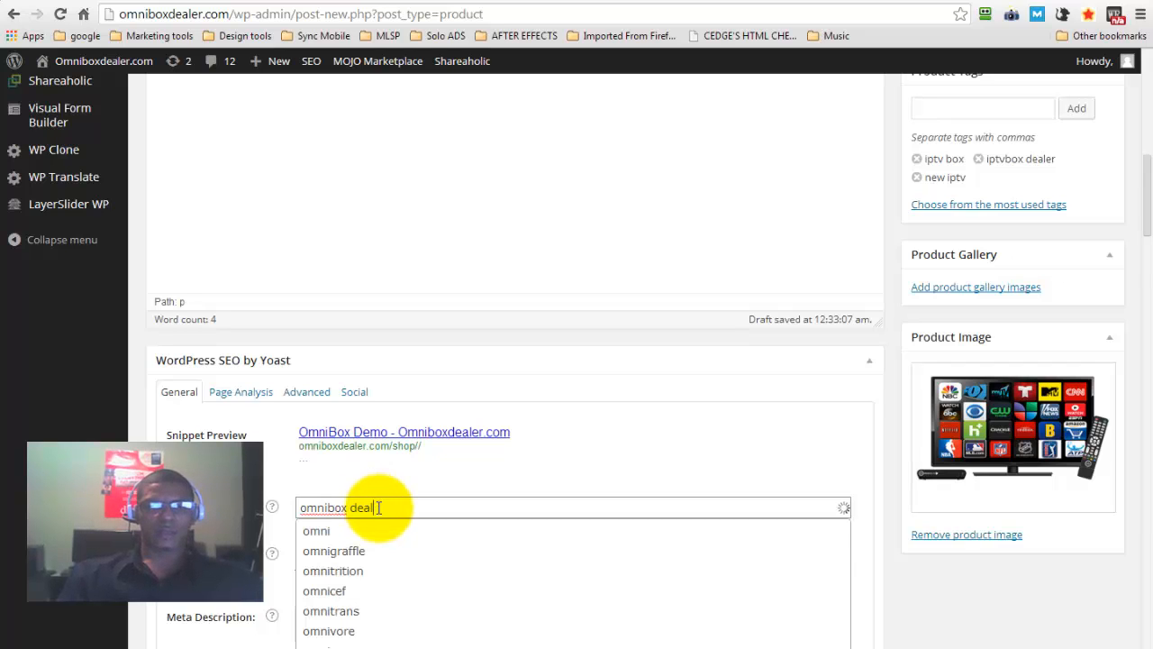
type("er")
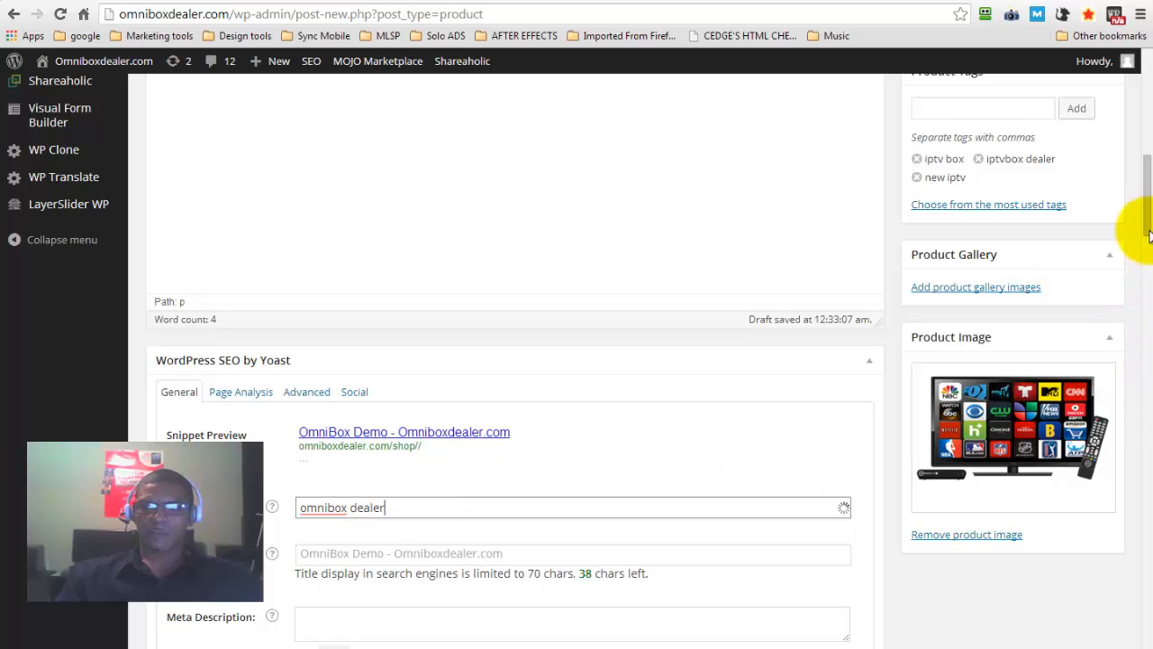
Set the product's SEO title to "Buy The IPTV Box Cheaper Than Ever", replacing the reused earlier title
scroll(1144, 198, "down", 3)
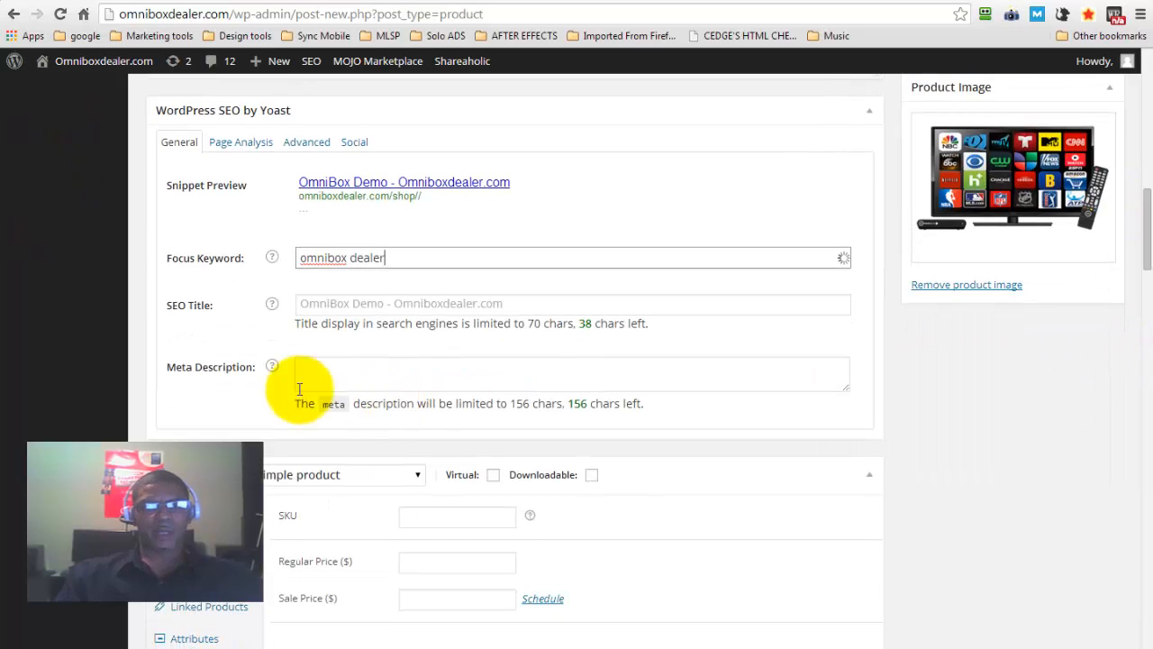
left_click(342, 309)
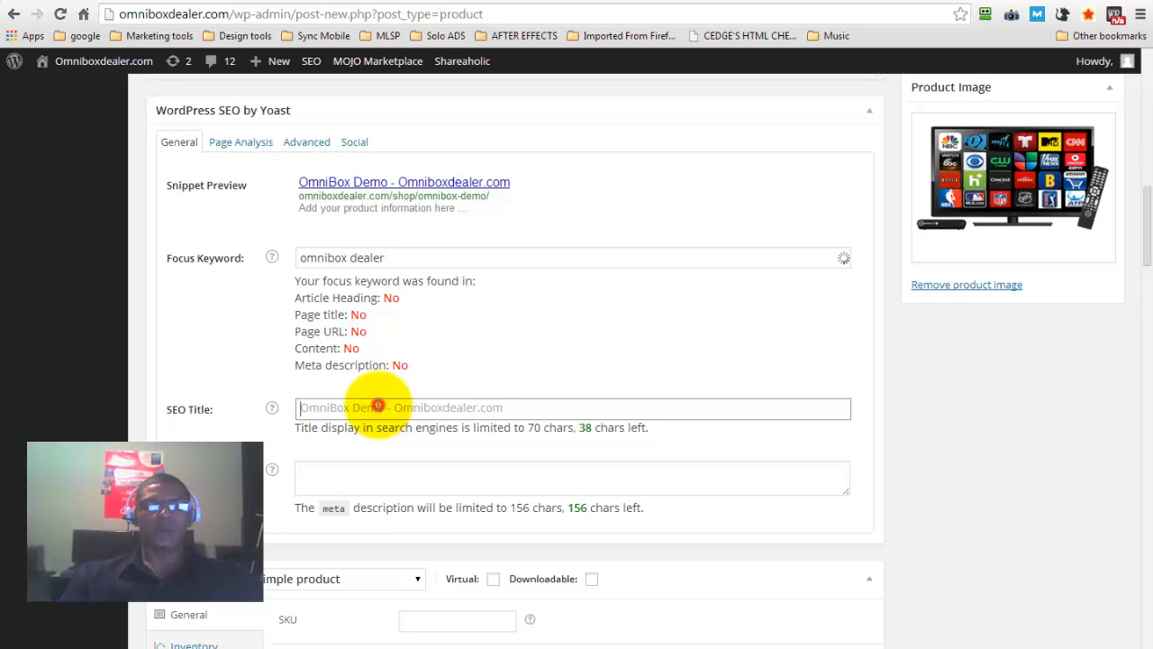
left_click(378, 406)
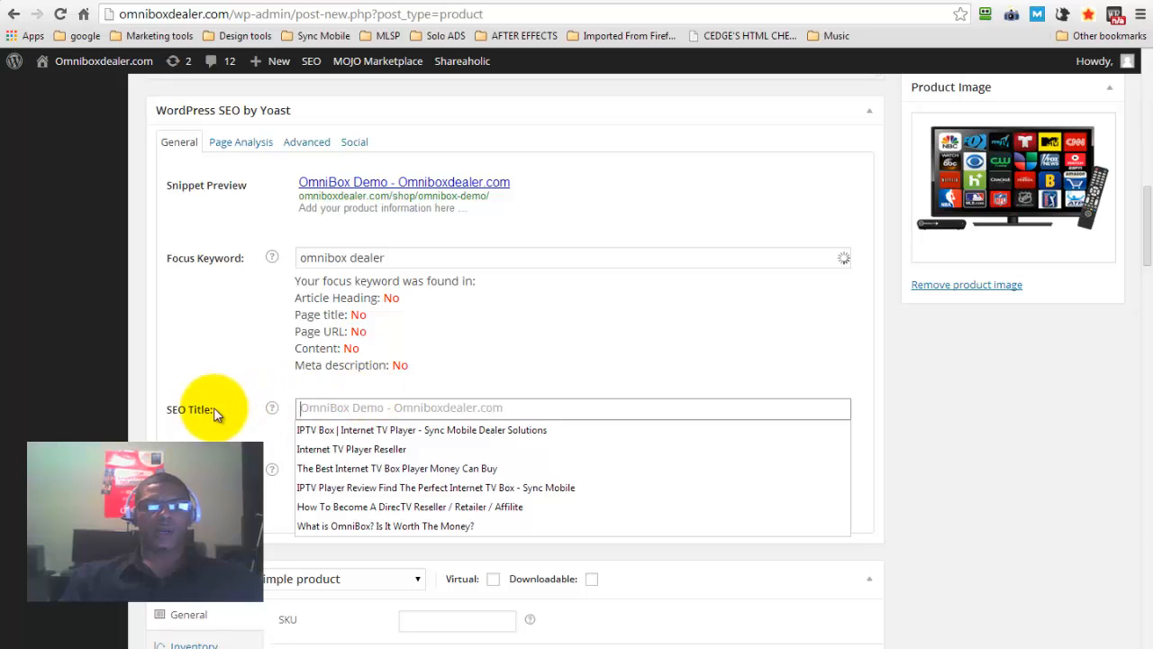
left_click(366, 432)
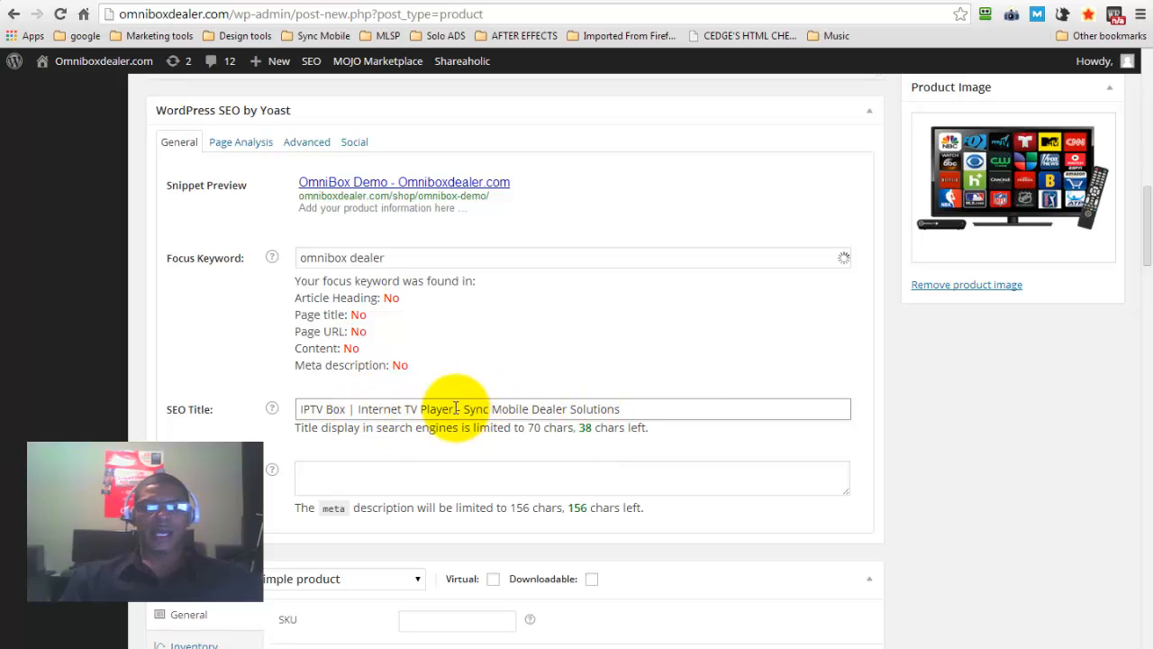
left_click(650, 407)
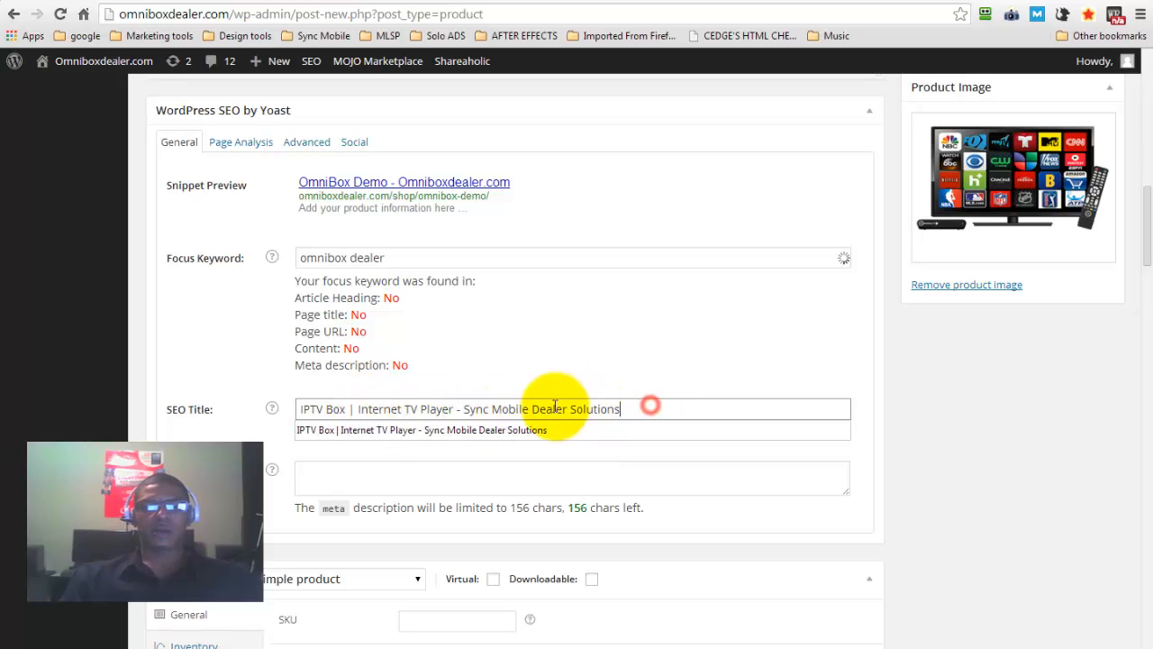
left_click_drag(556, 406, 430, 408)
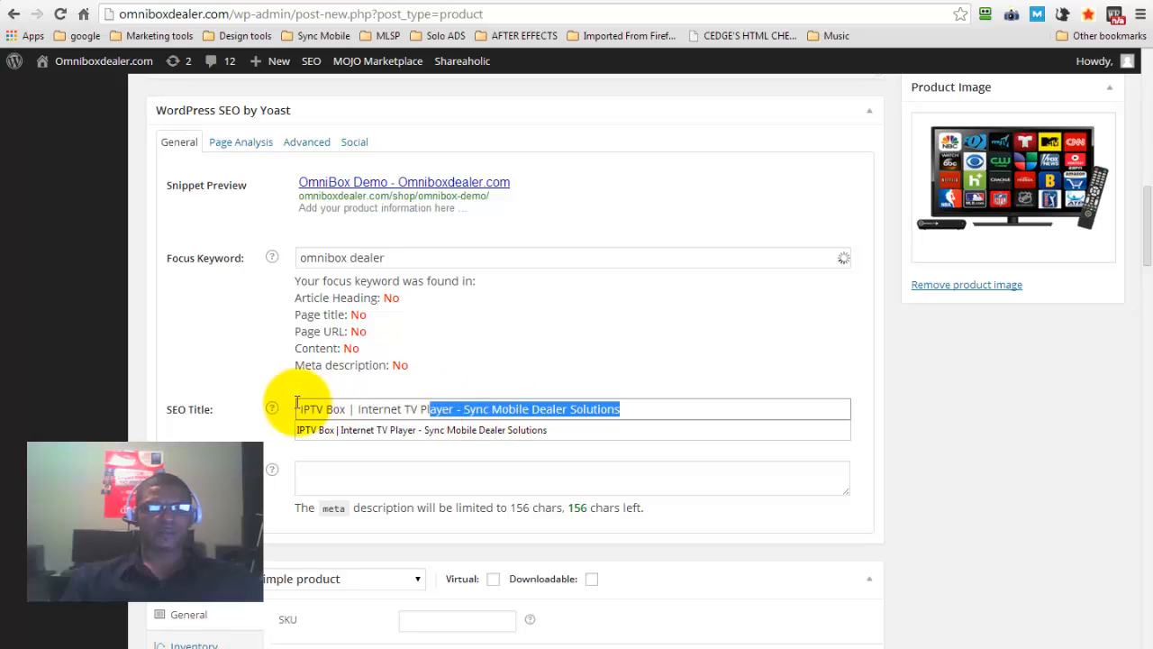
left_click_drag(297, 402, 274, 410)
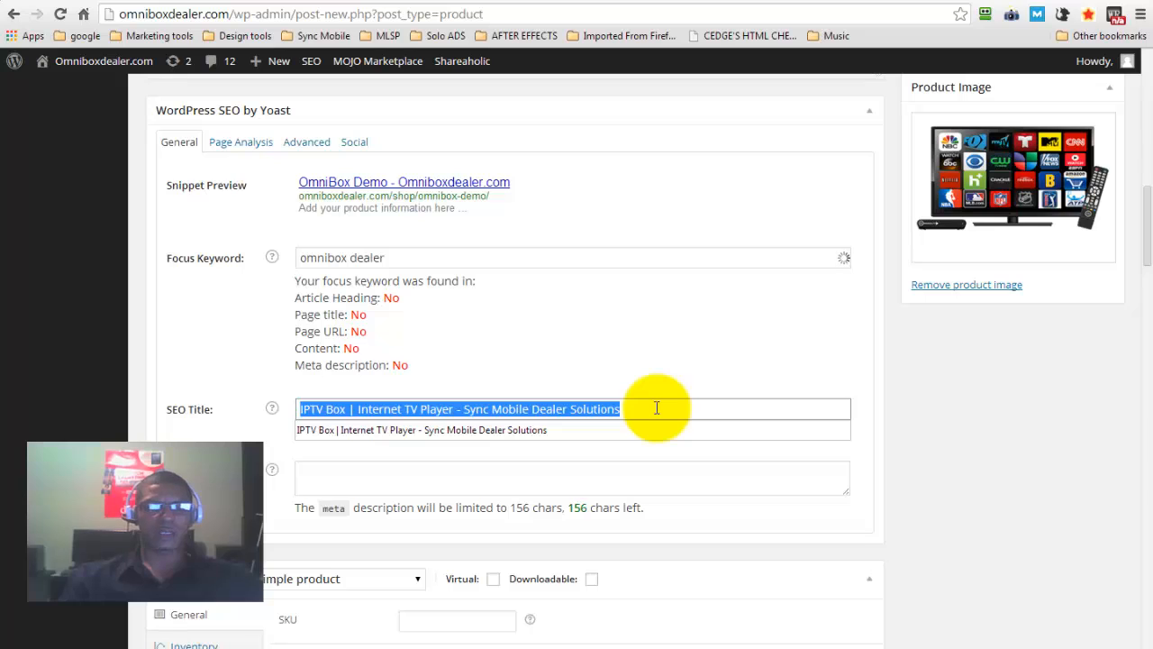
type("B")
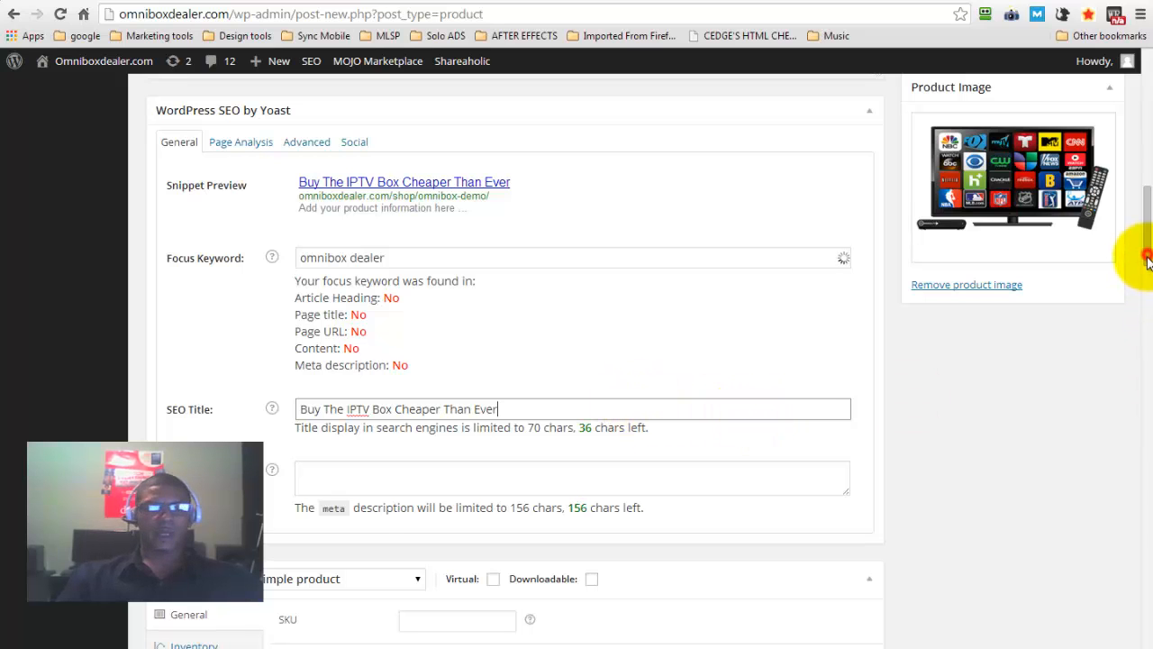
Examine the product's meta description field and the SKU field with its suggested entries
scroll(1133, 258, "down", 1)
left_click(349, 399)
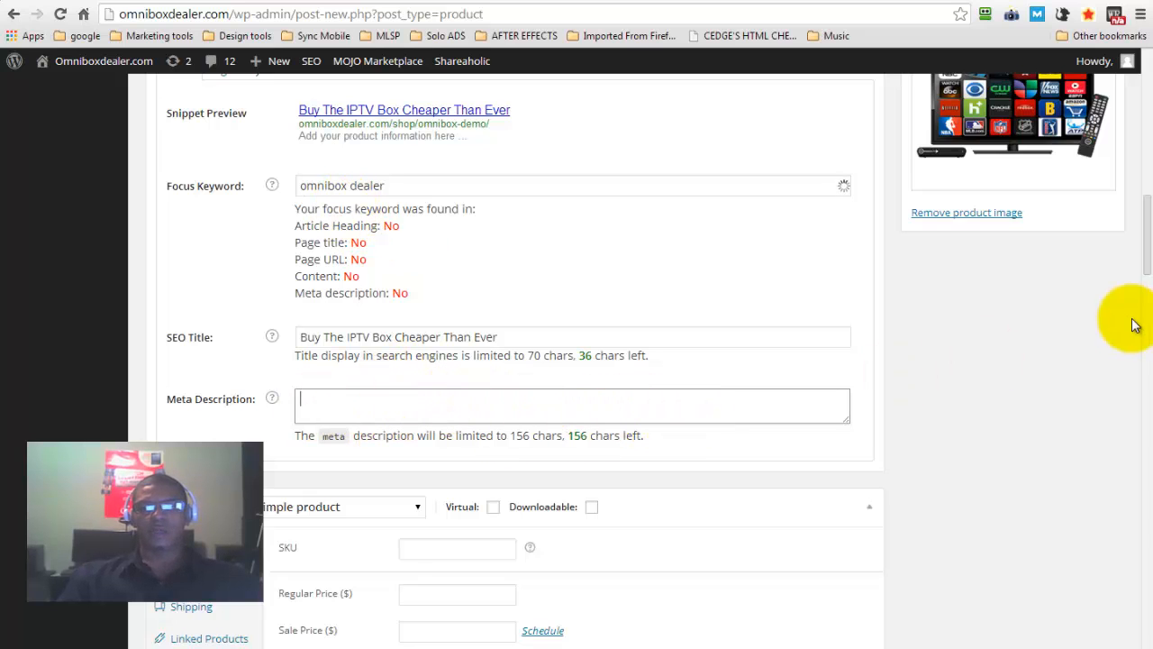
left_click_drag(1147, 249, 1147, 294)
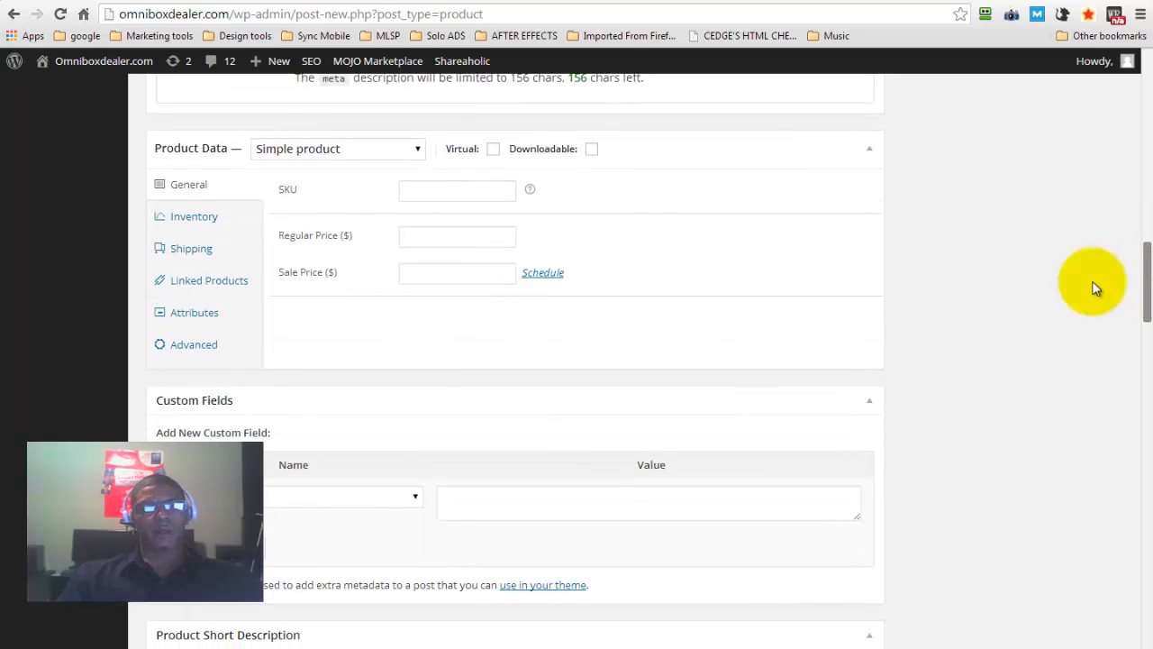
left_click(442, 188)
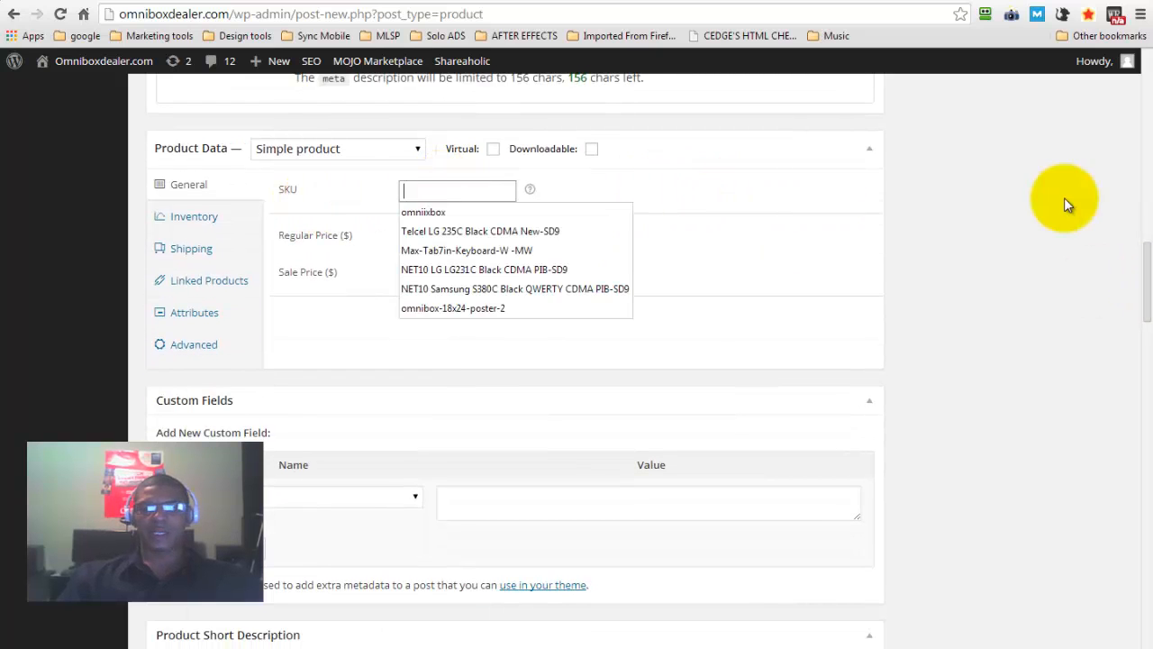
left_click_drag(1146, 275, 1144, 252)
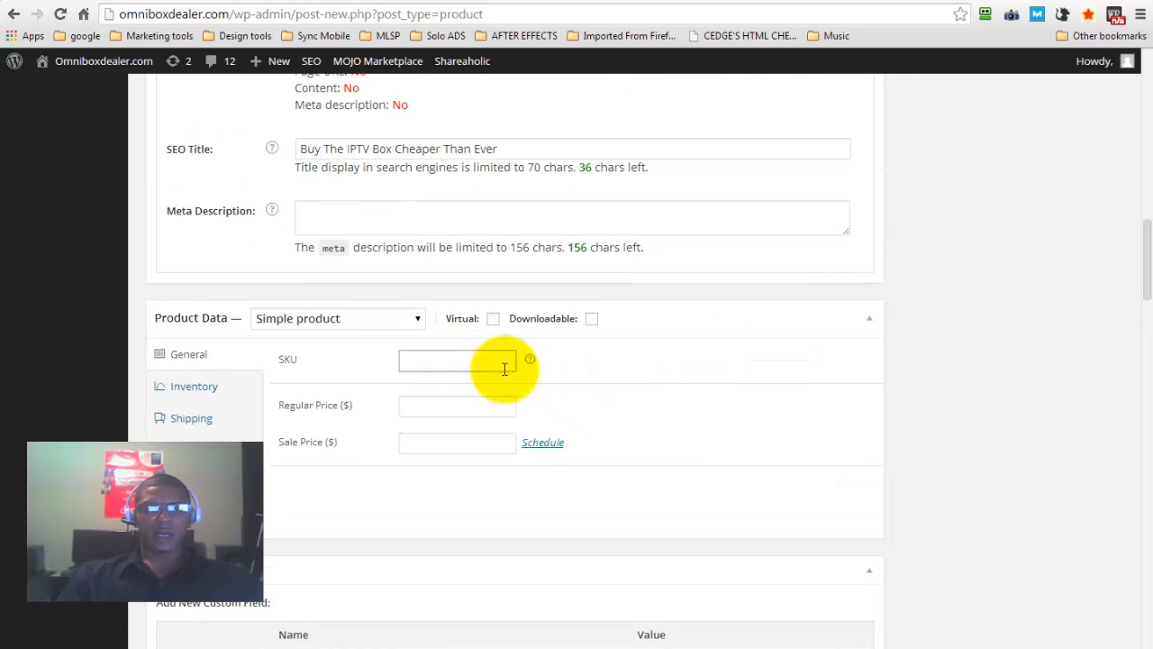
Set the product's regular price to $129.95 and its sale price to $119.95
left_click(436, 407)
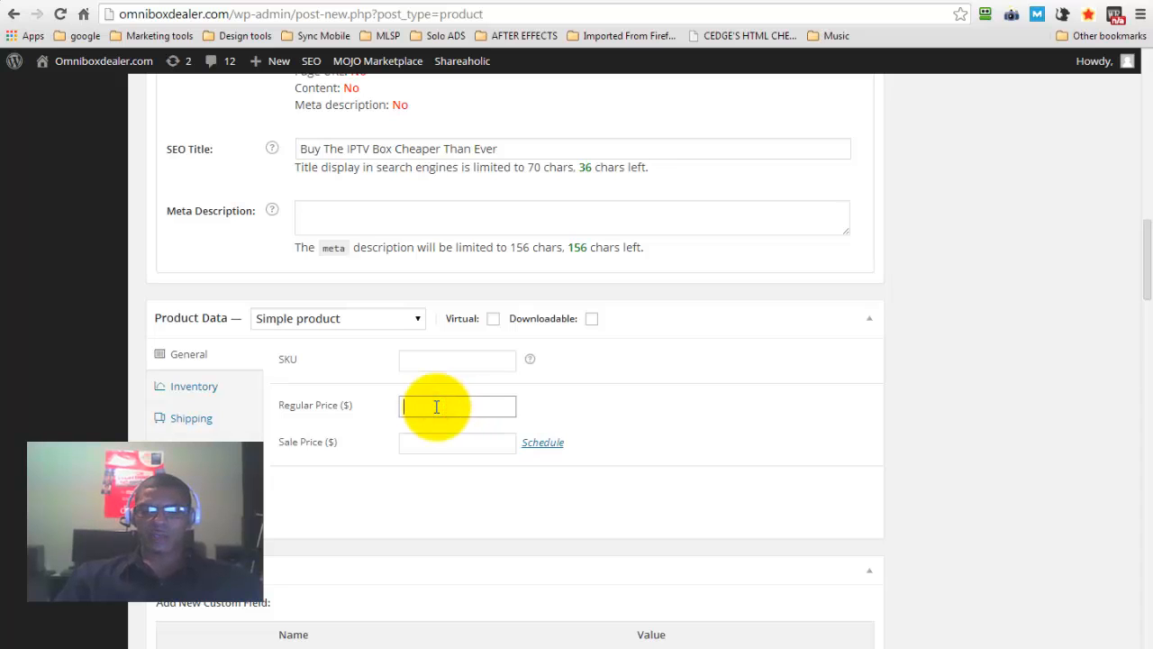
type("129")
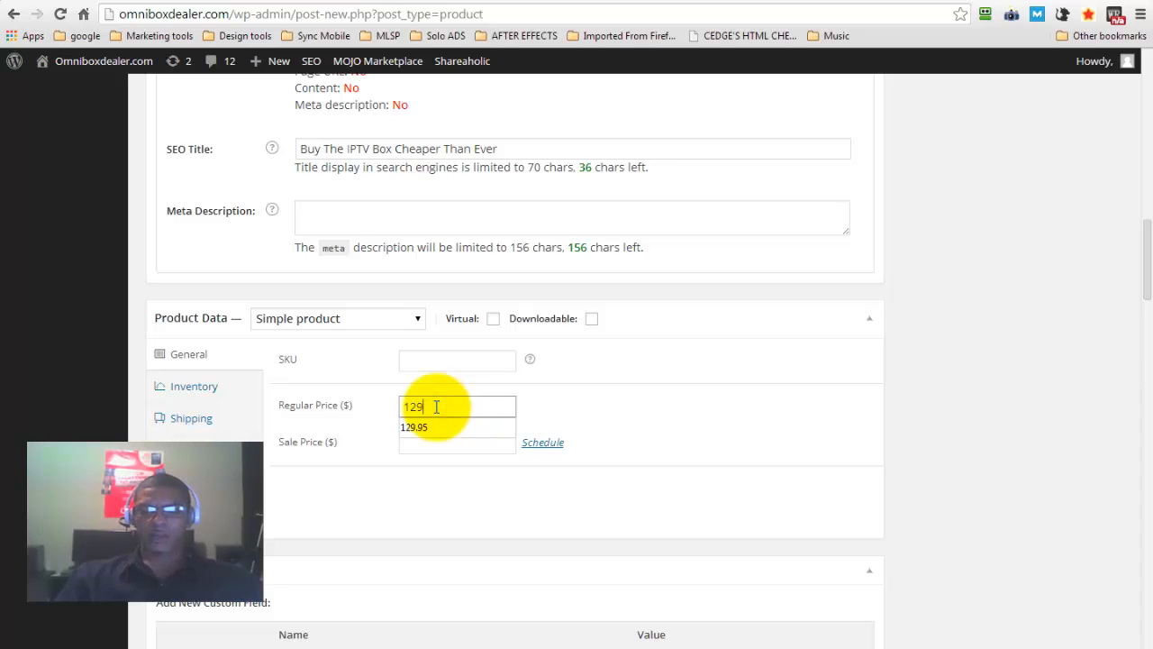
type(".95")
left_click(414, 426)
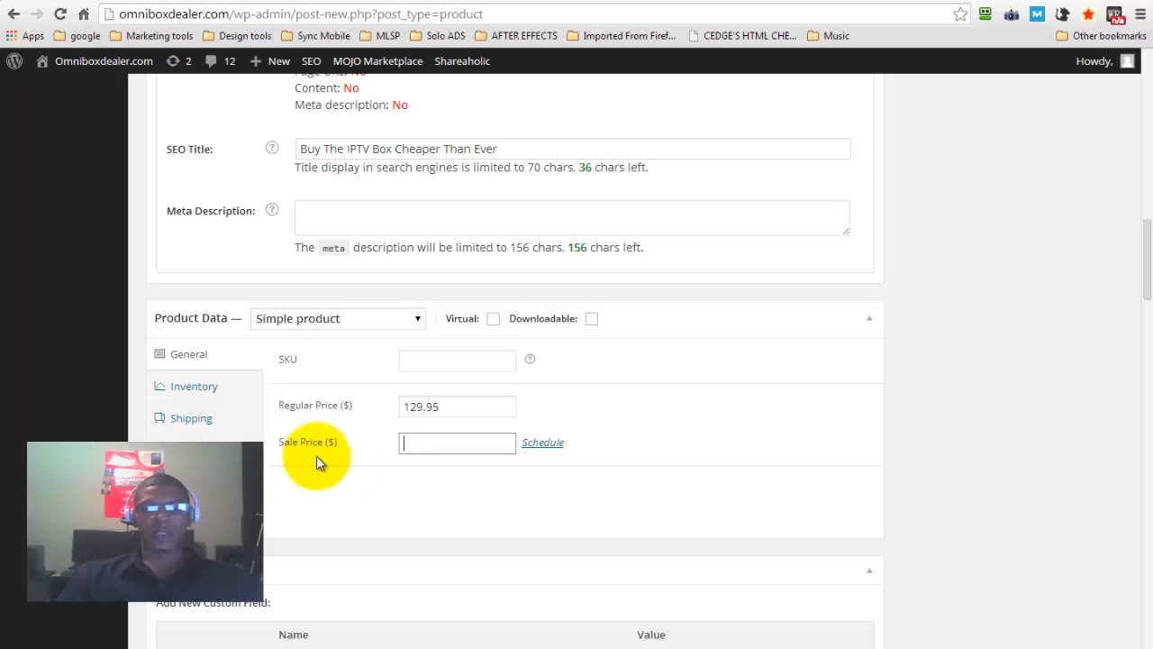
type("119.95")
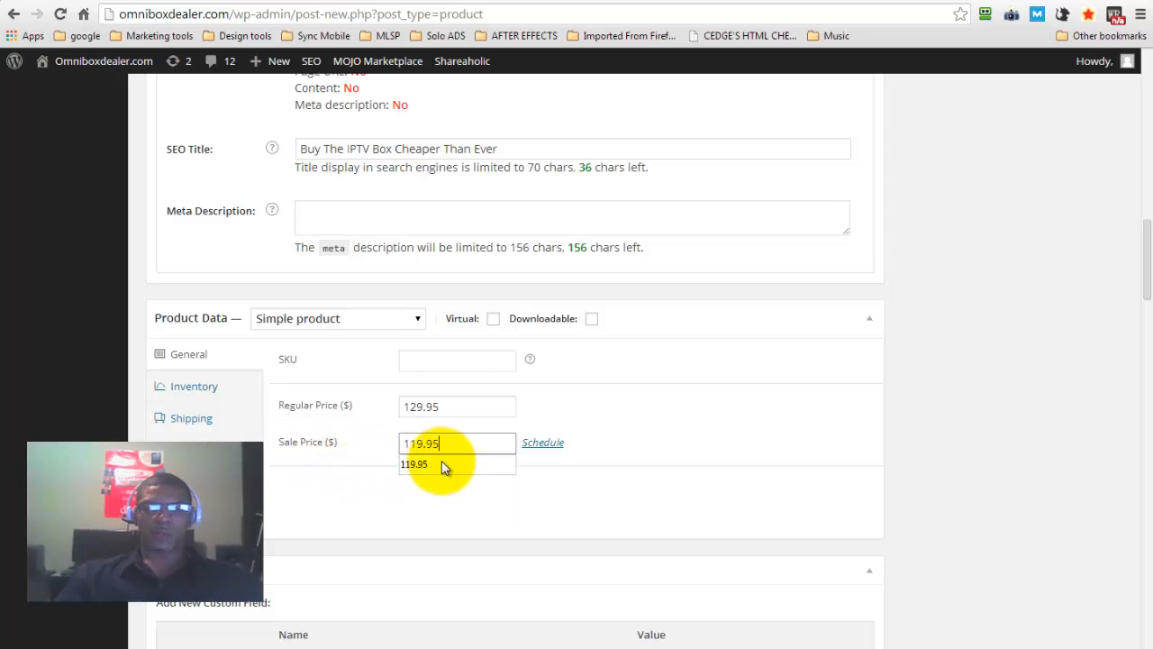
left_click(441, 465)
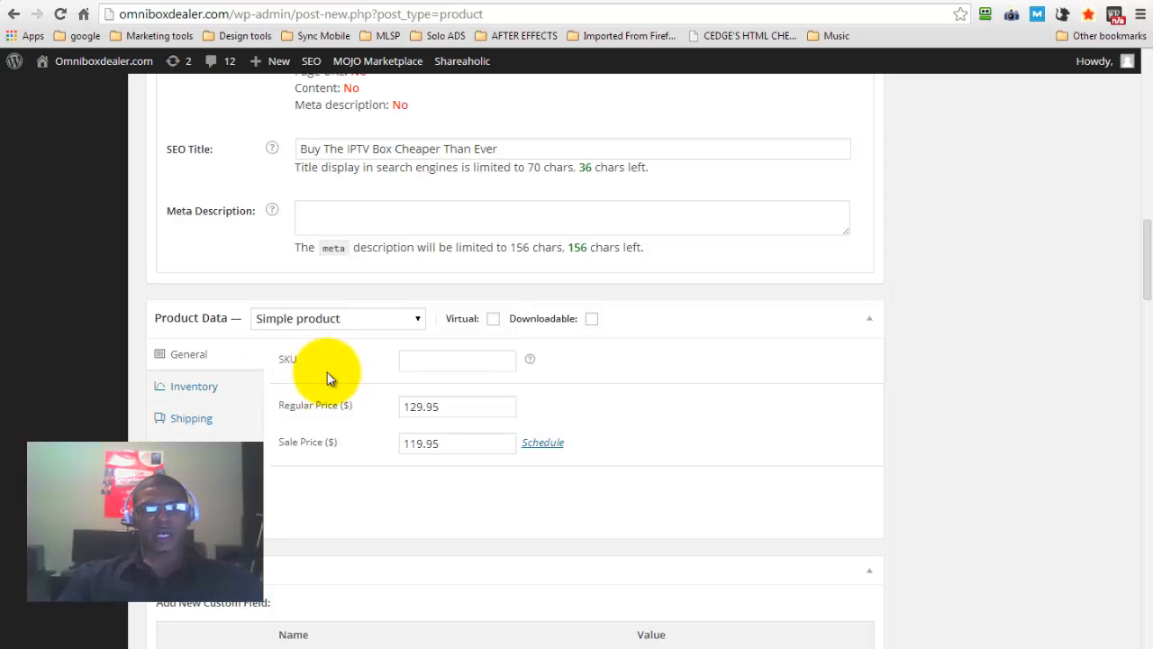
Examine the product's inventory settings, including the stock status and backorder options
left_click(189, 389)
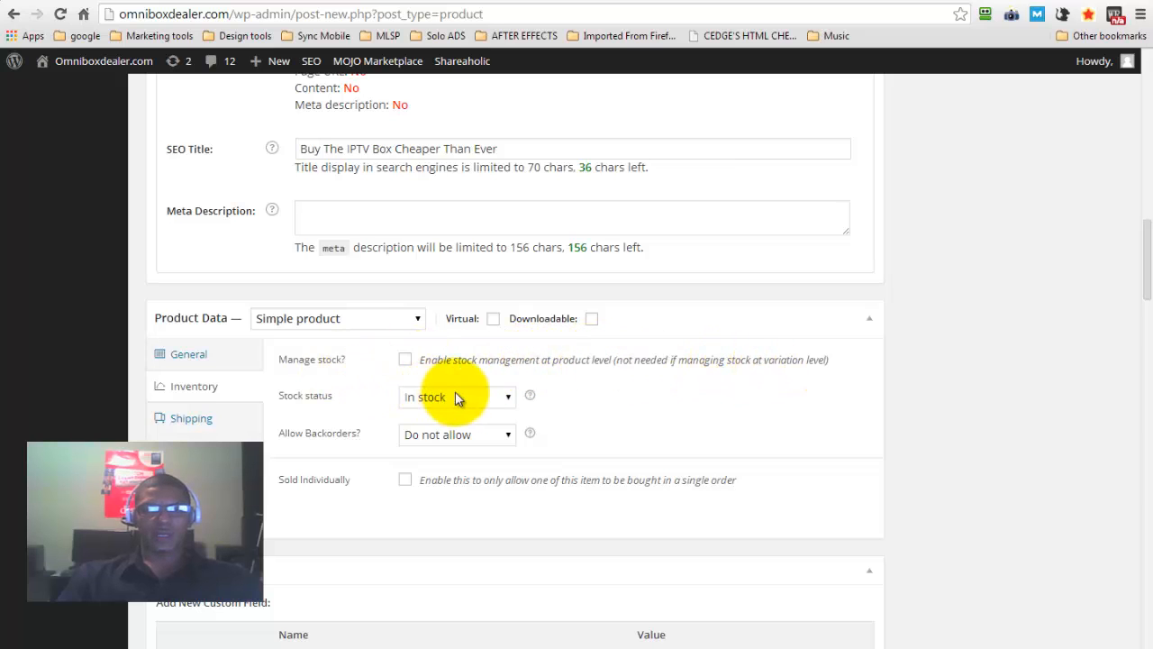
left_click(490, 396)
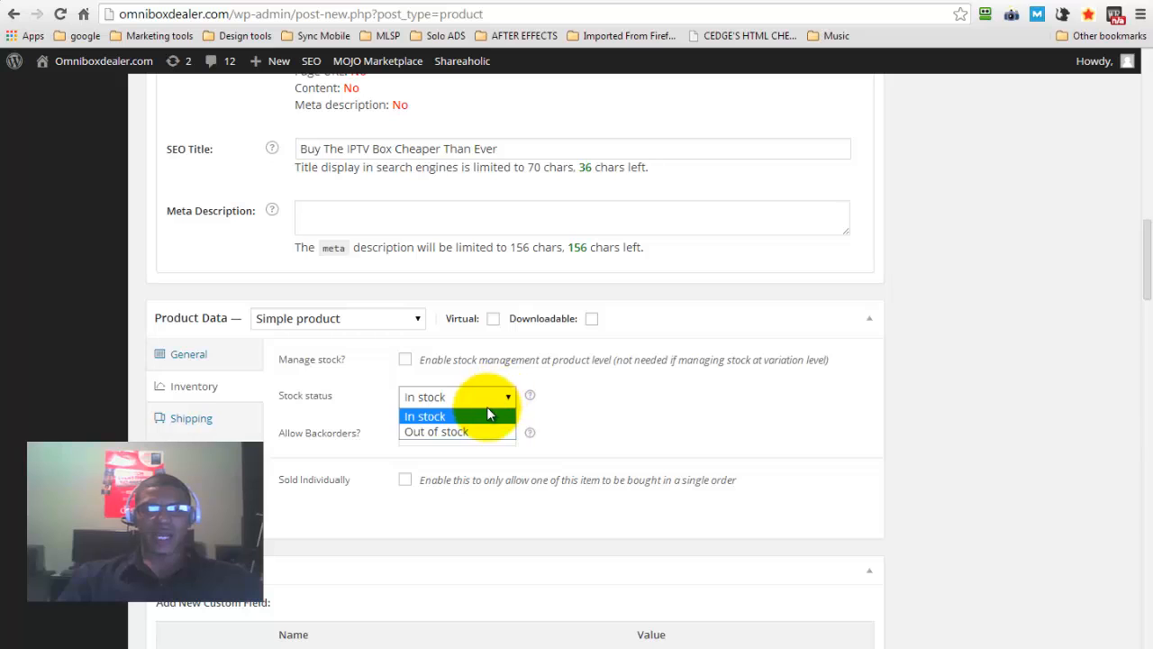
left_click(590, 389)
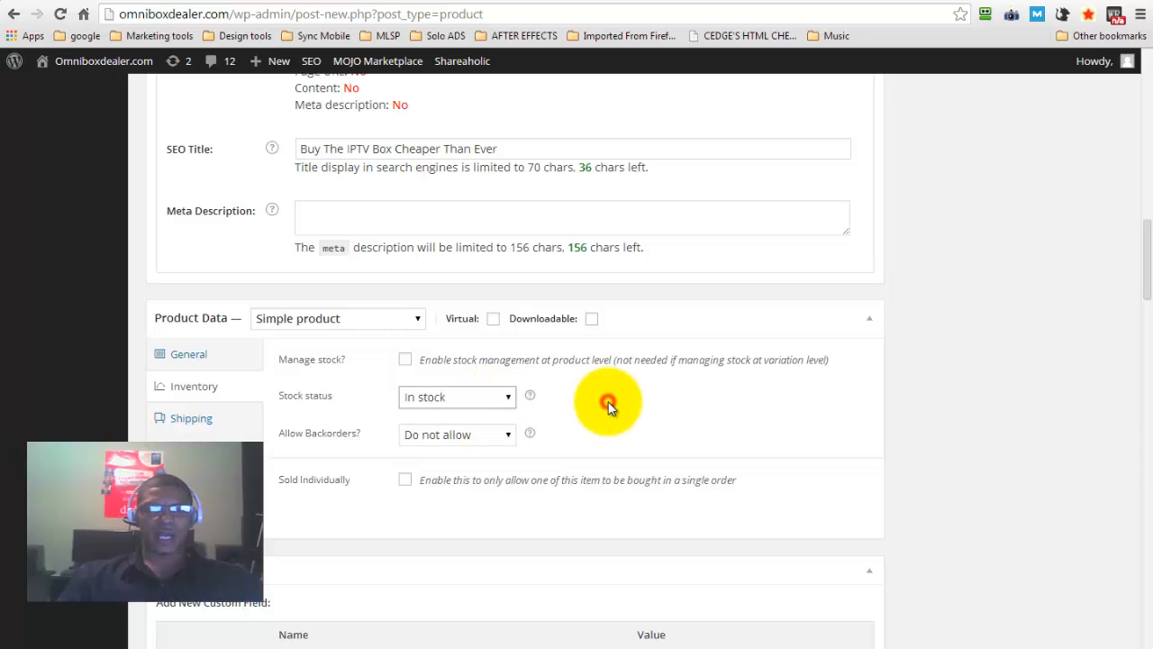
left_click(507, 437)
left_click(507, 438)
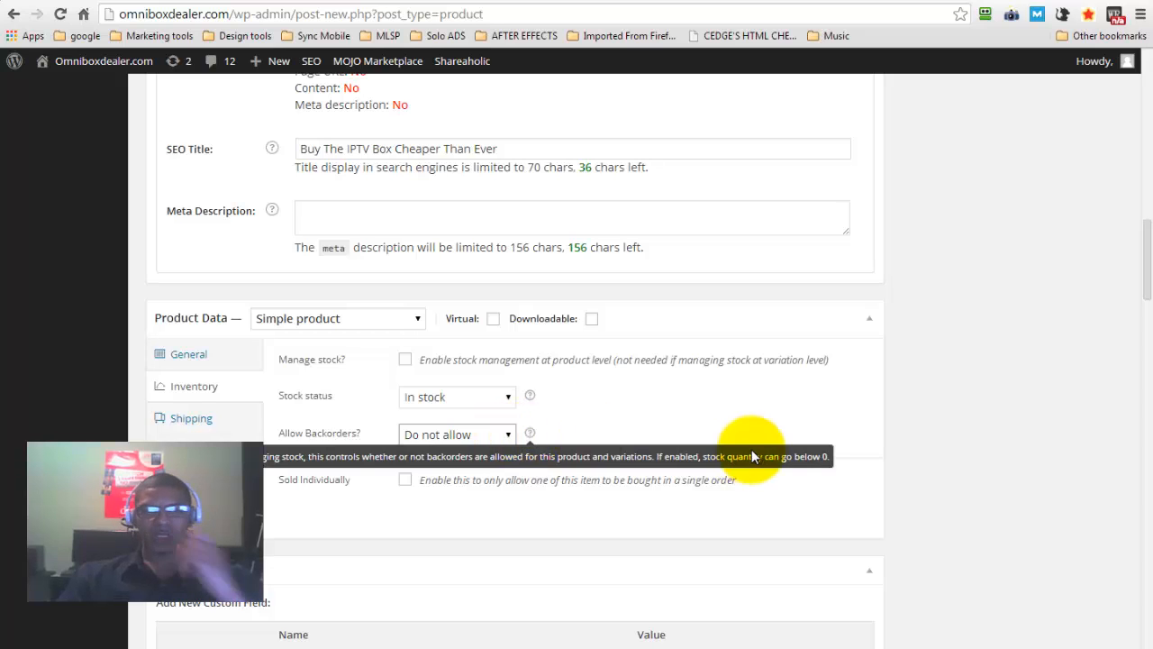
left_click(648, 417)
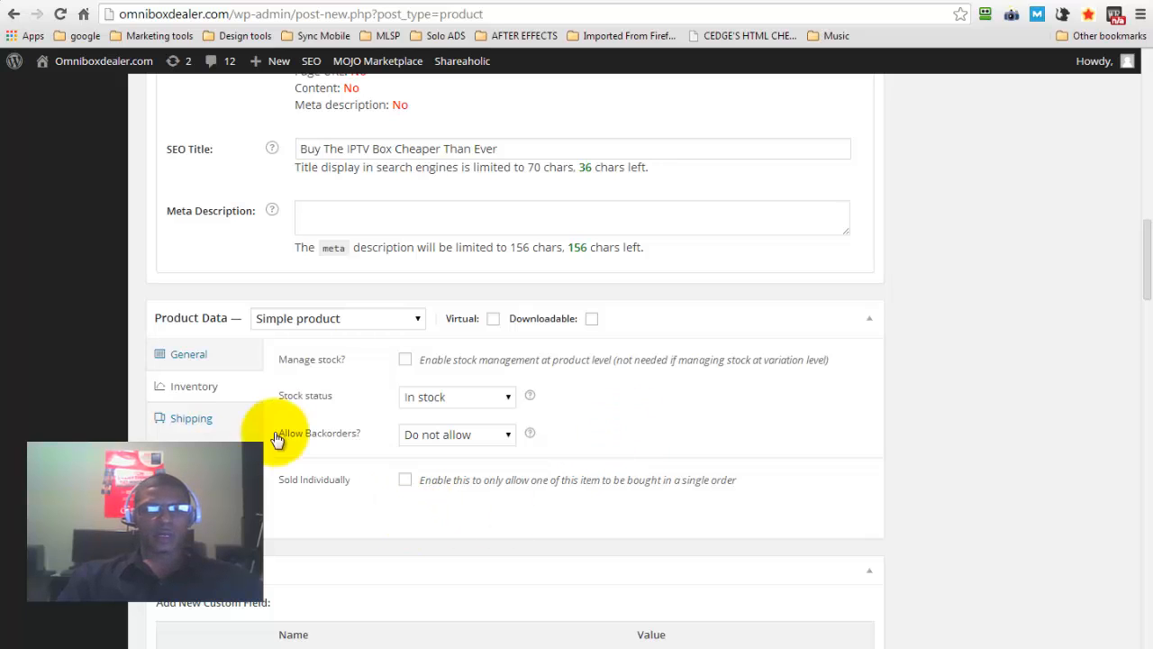
Set the product's shipping weight to 1 kg
left_click(194, 424)
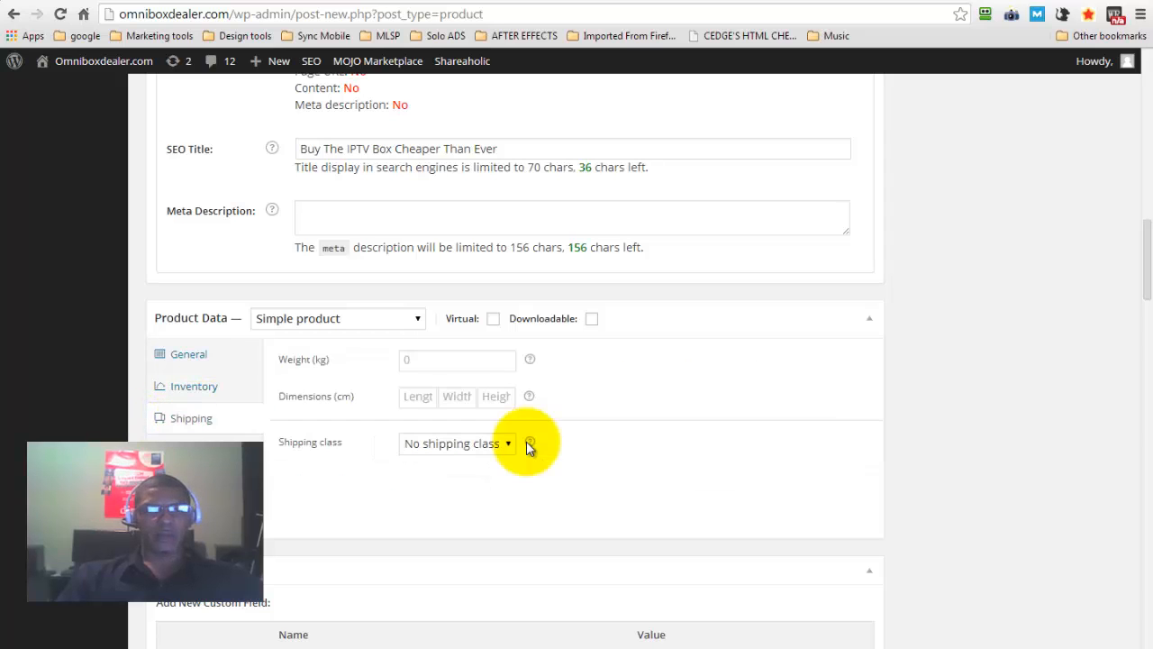
left_click(428, 359)
type("1")
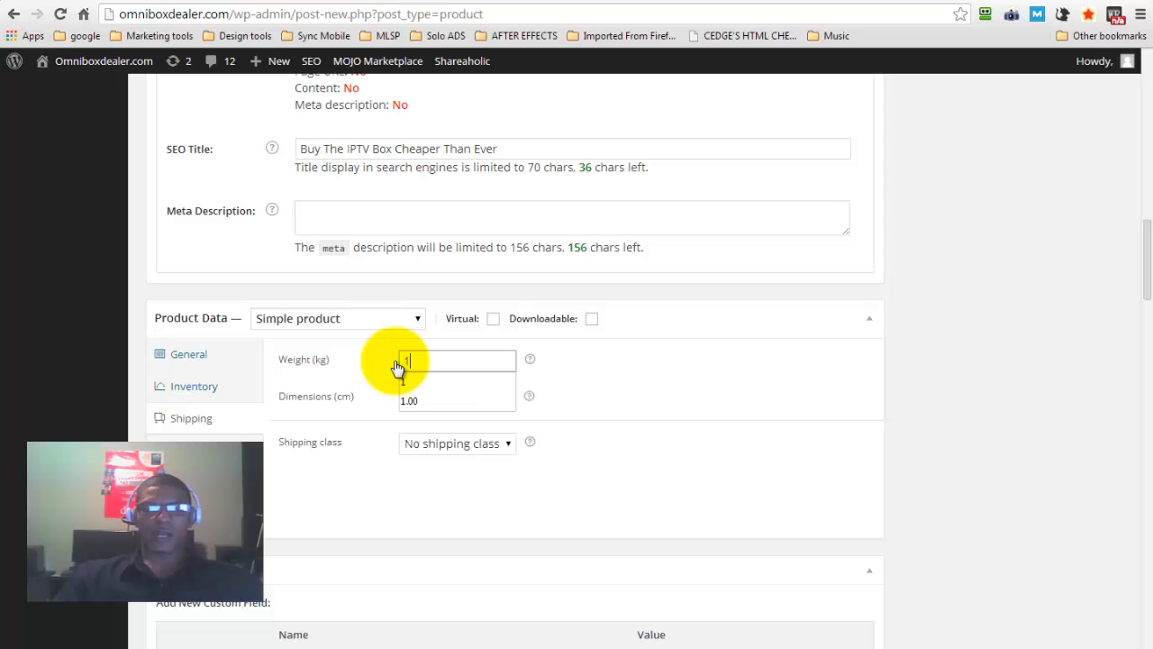
left_click(606, 364)
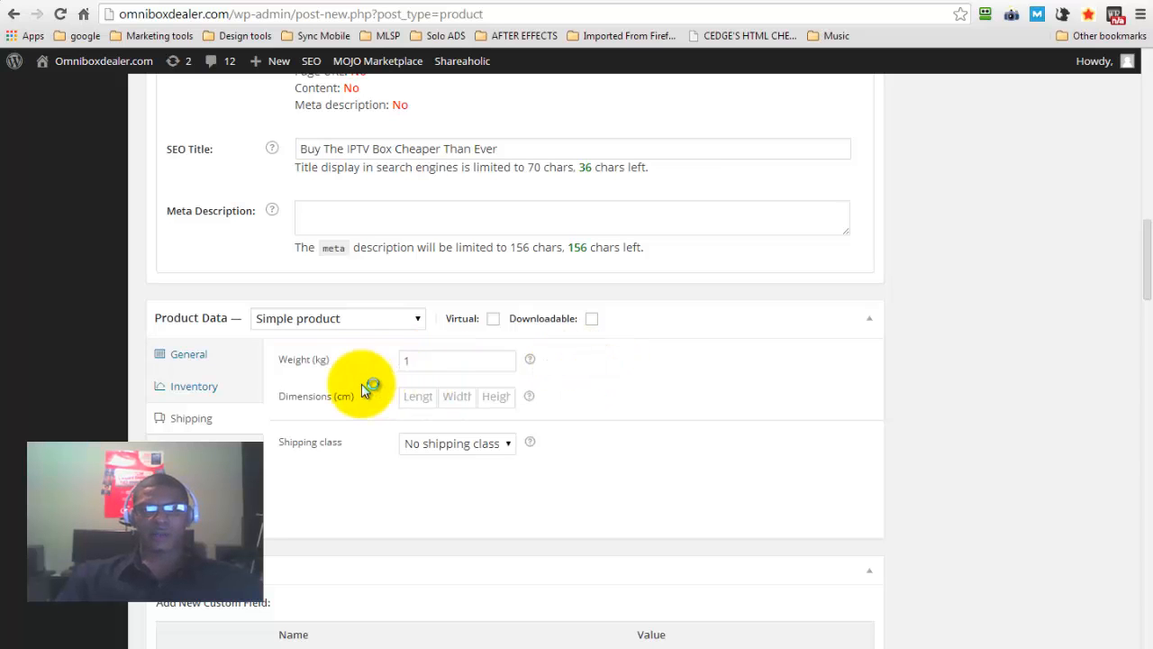
Examine the product's length, width and height fields and the available shipping class options
left_click(419, 396)
left_click(500, 395)
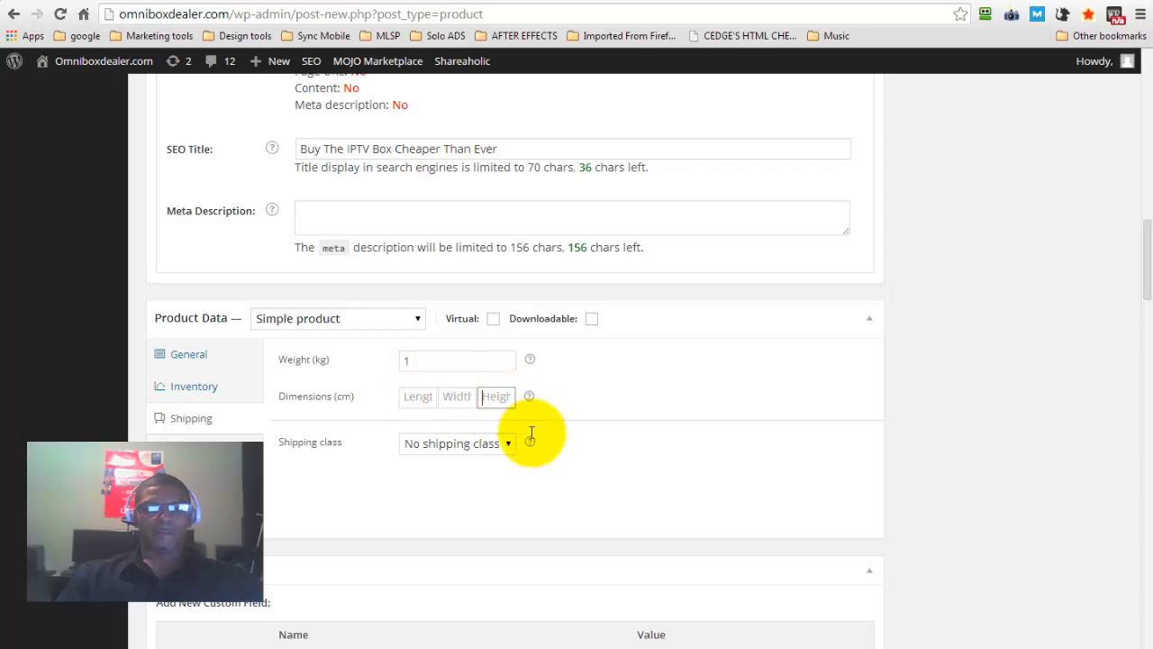
left_click(459, 397)
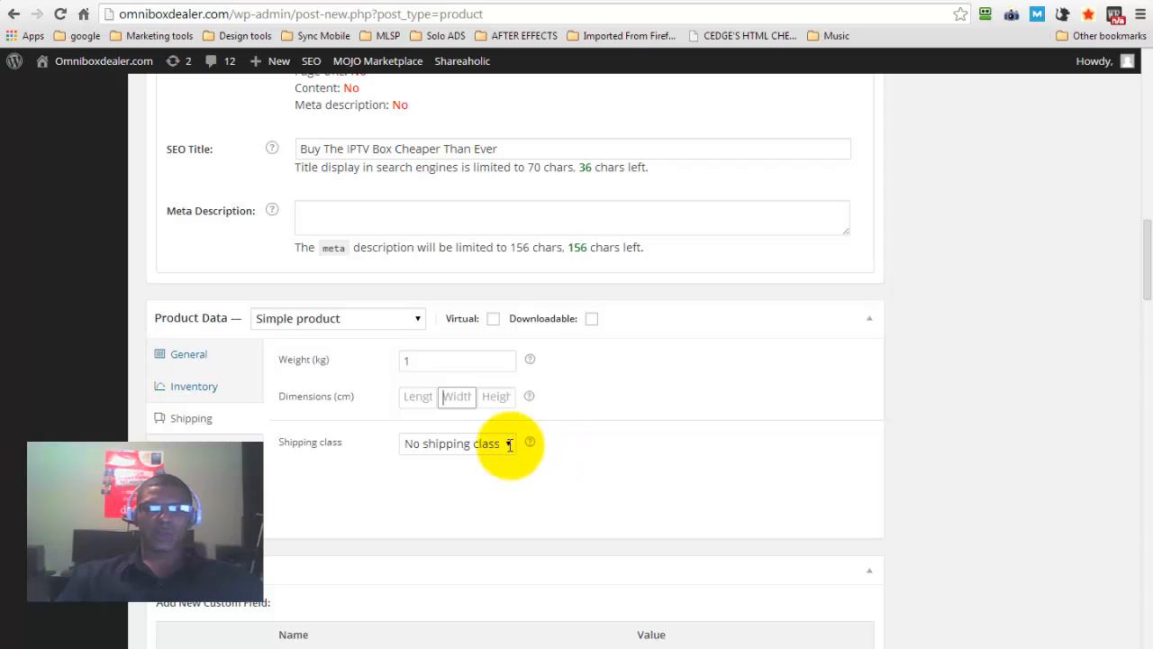
key("shift+Tab")
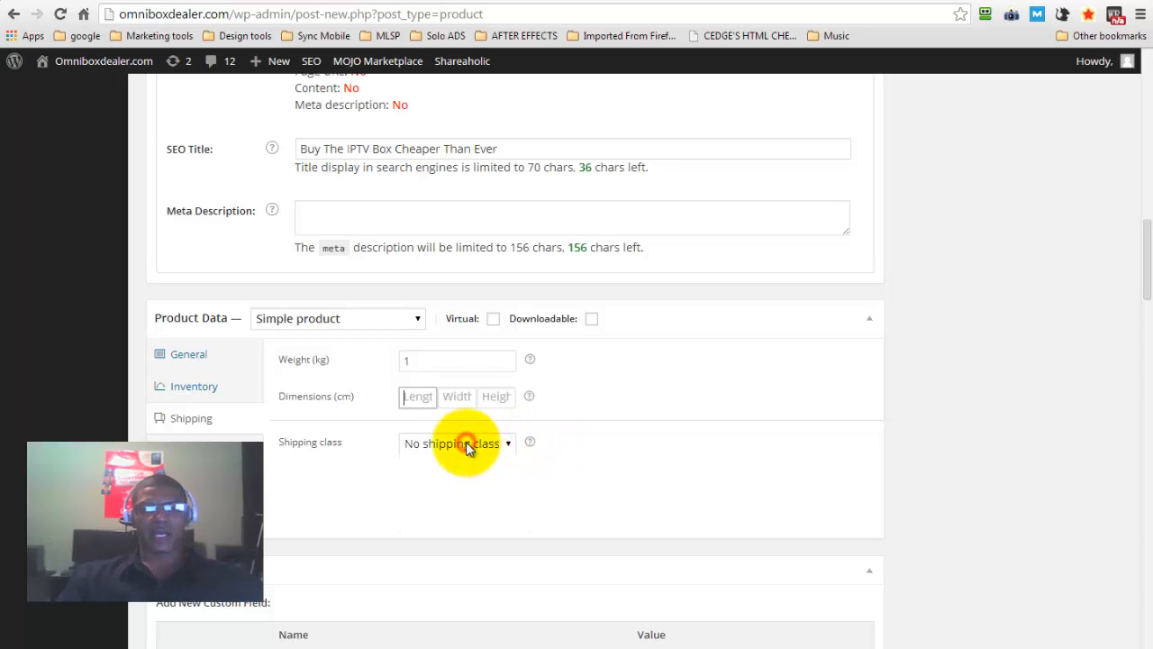
left_click(467, 445)
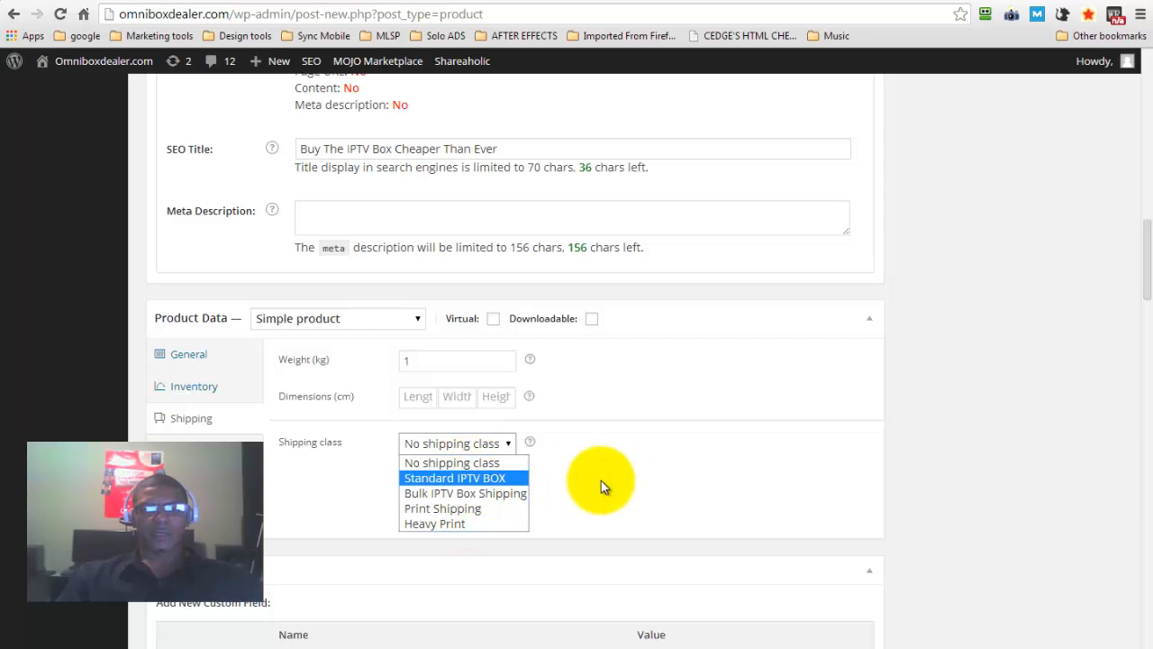
left_click(660, 451)
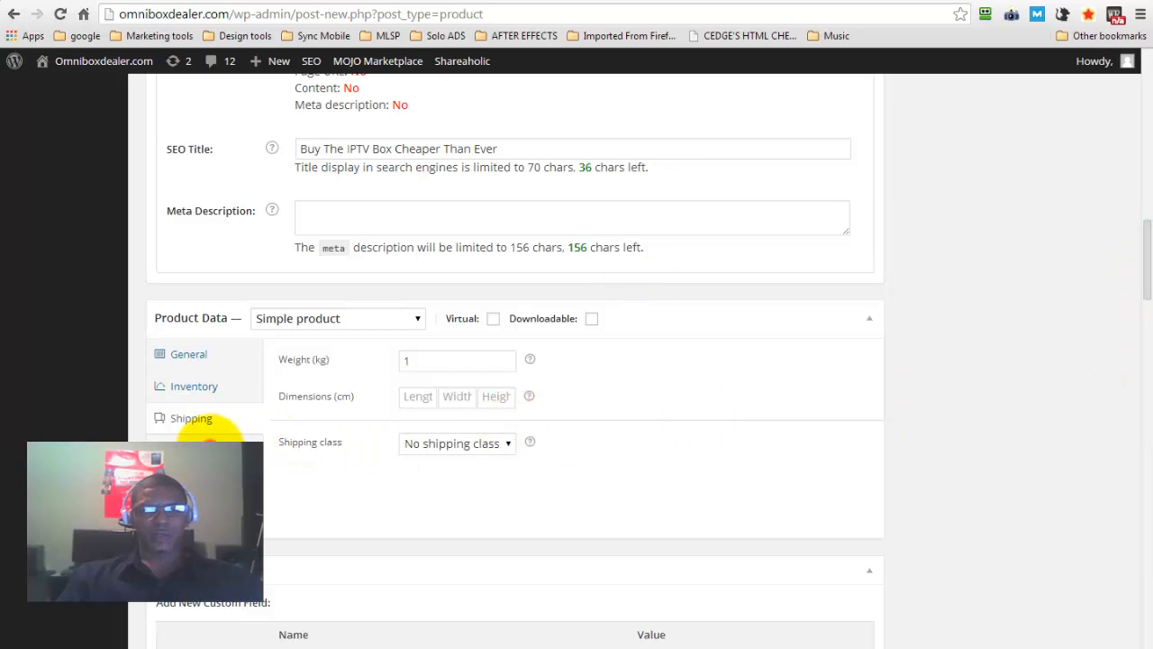
Try to find an up-sell product for the demo product by searching for "onmnibox"
left_click(207, 447)
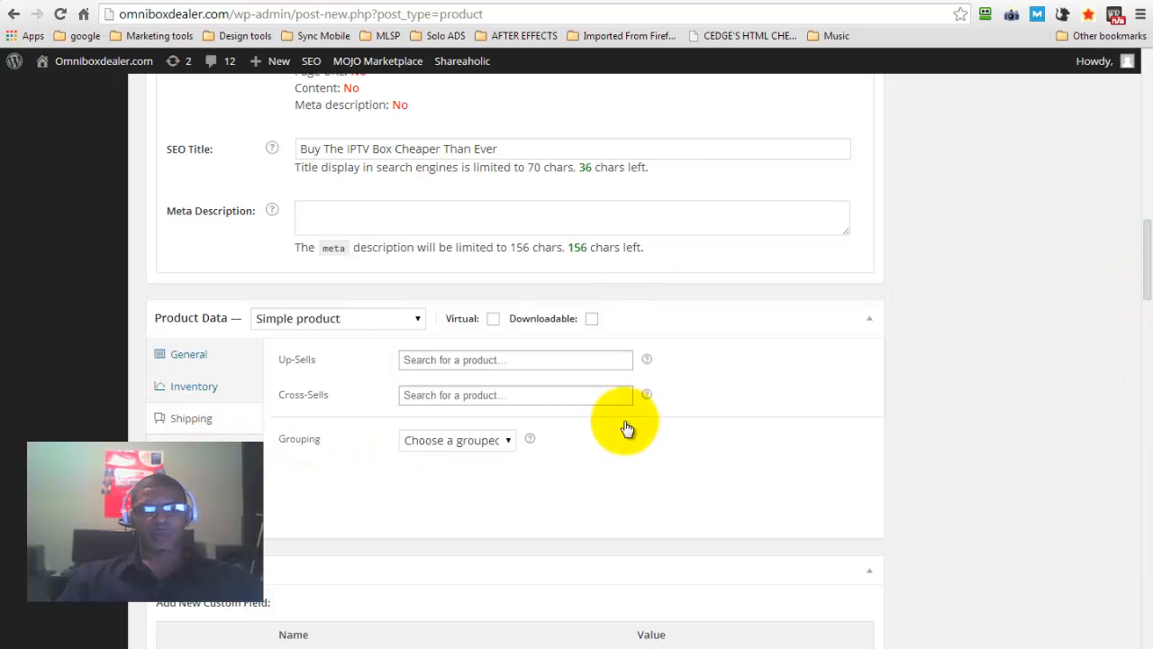
left_click(536, 361)
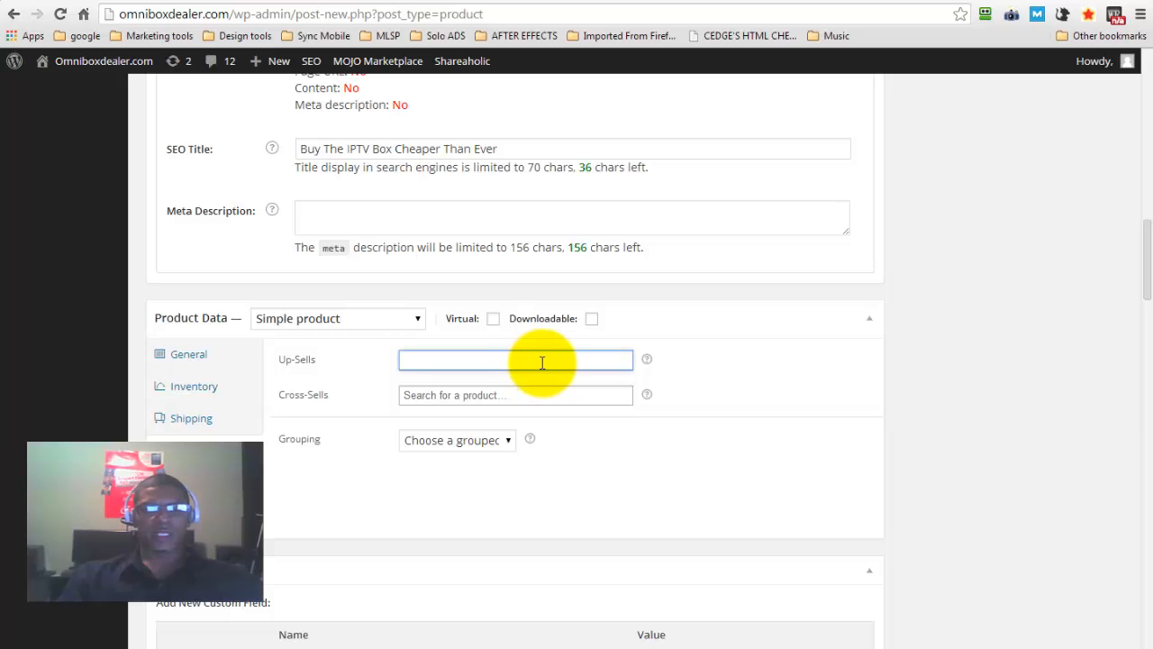
type("o")
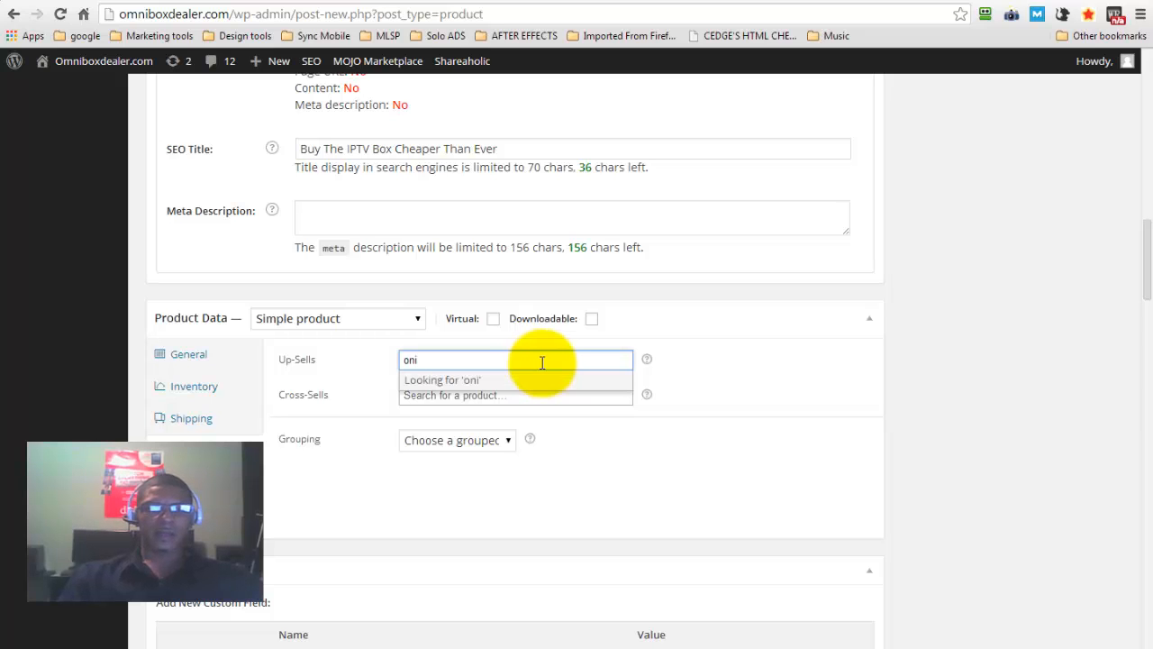
type("ni")
key("BackSpace")
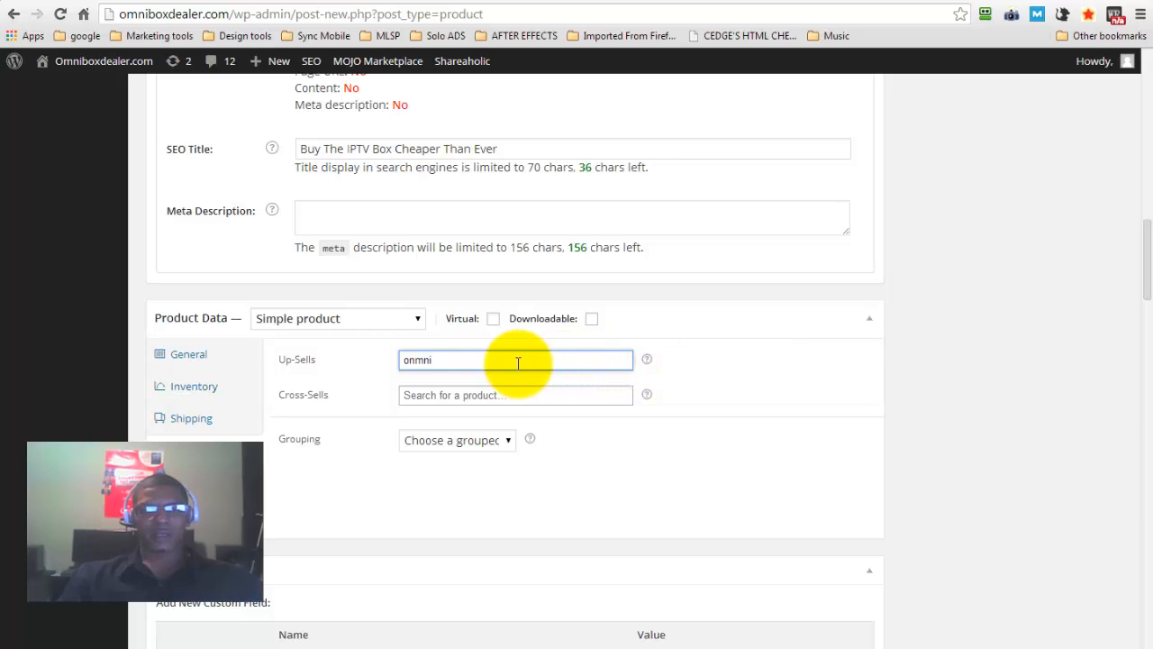
type("box")
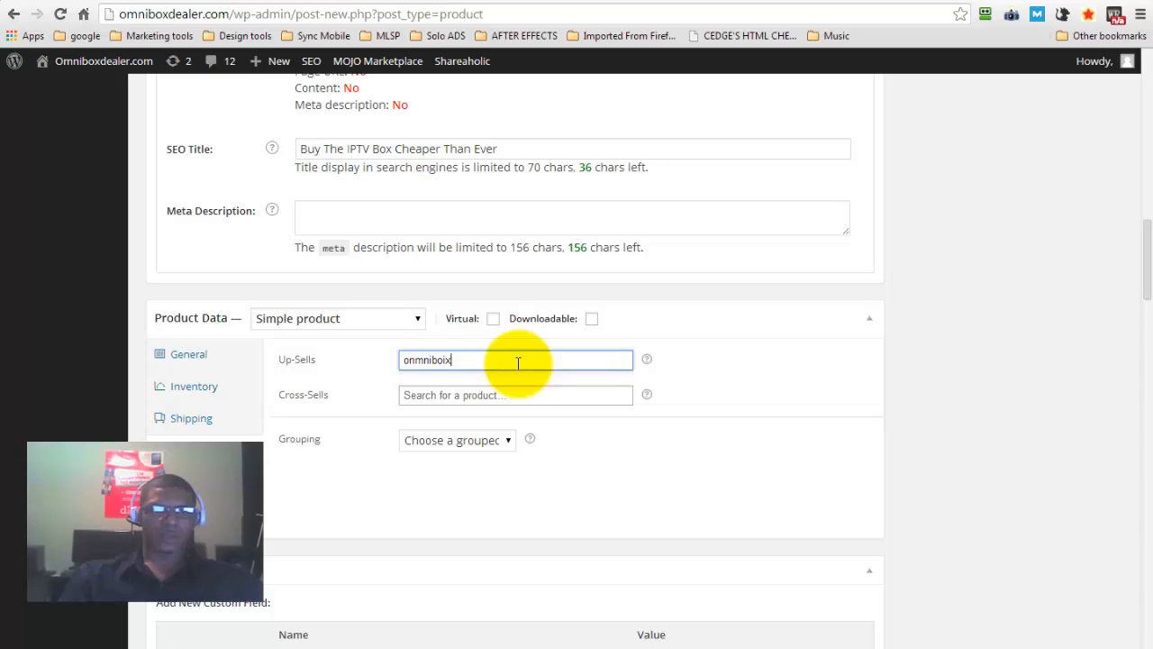
key("BackSpace")
key("BackSpace")
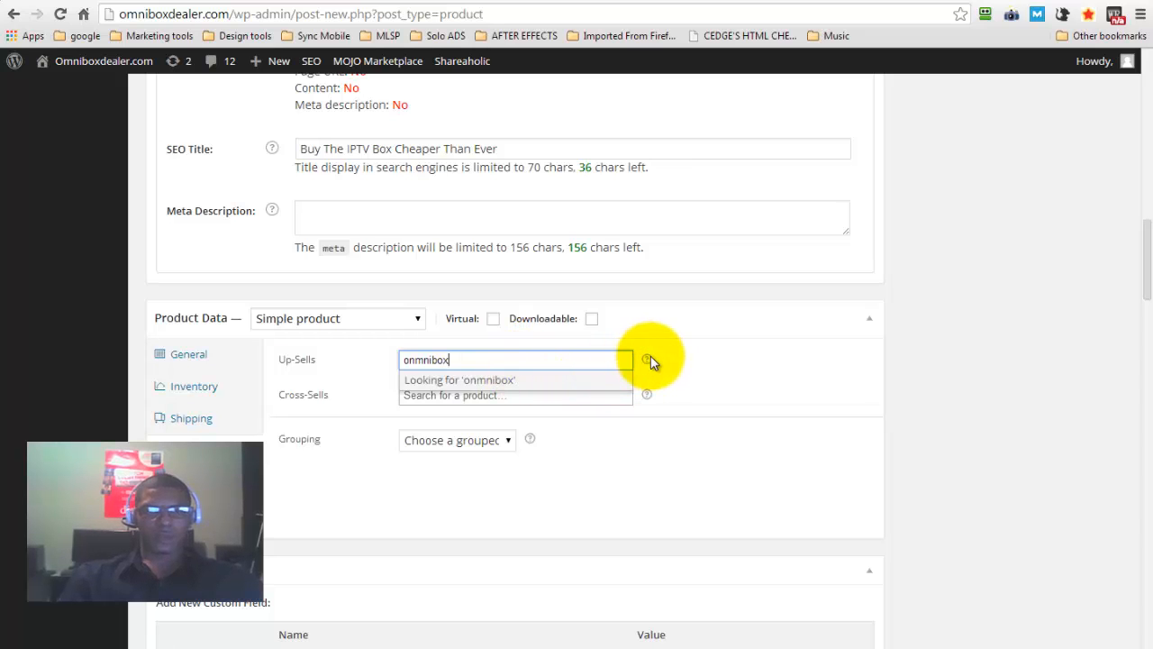
mouse_move(647, 359)
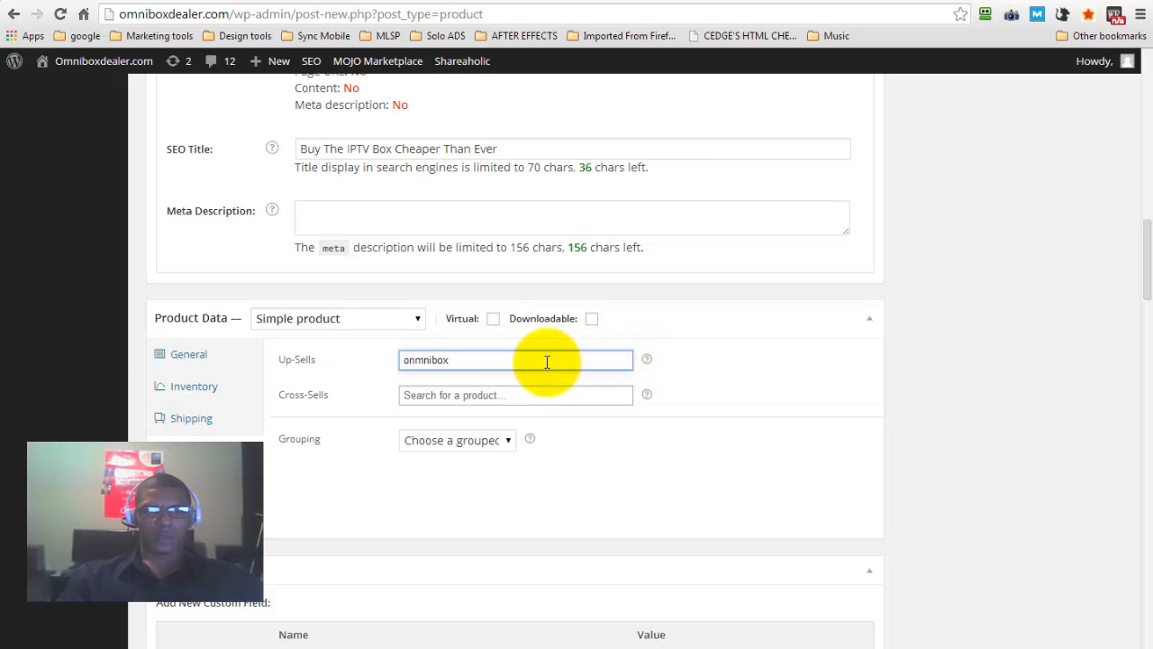
left_click(469, 395)
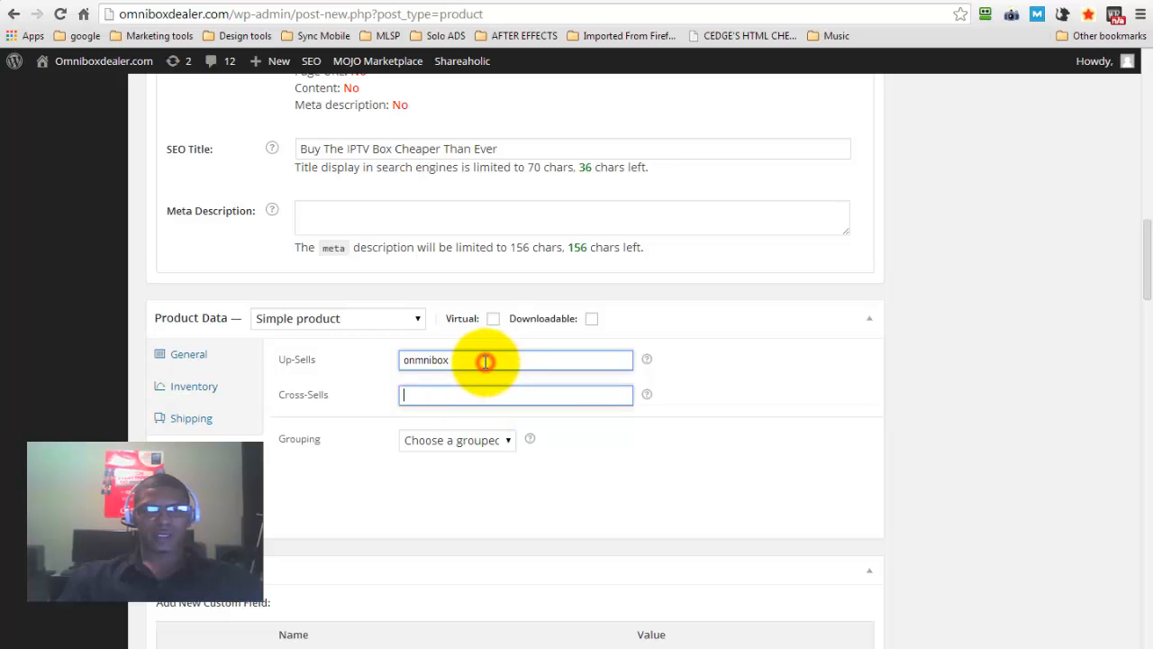
left_click(486, 360)
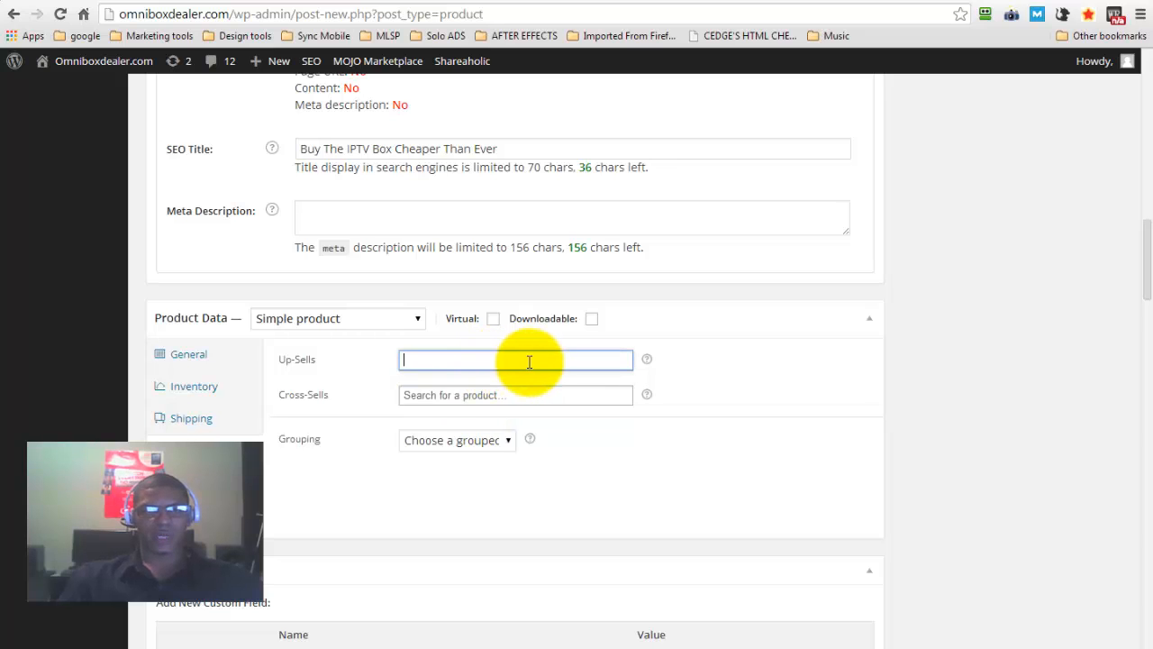
left_click(444, 393)
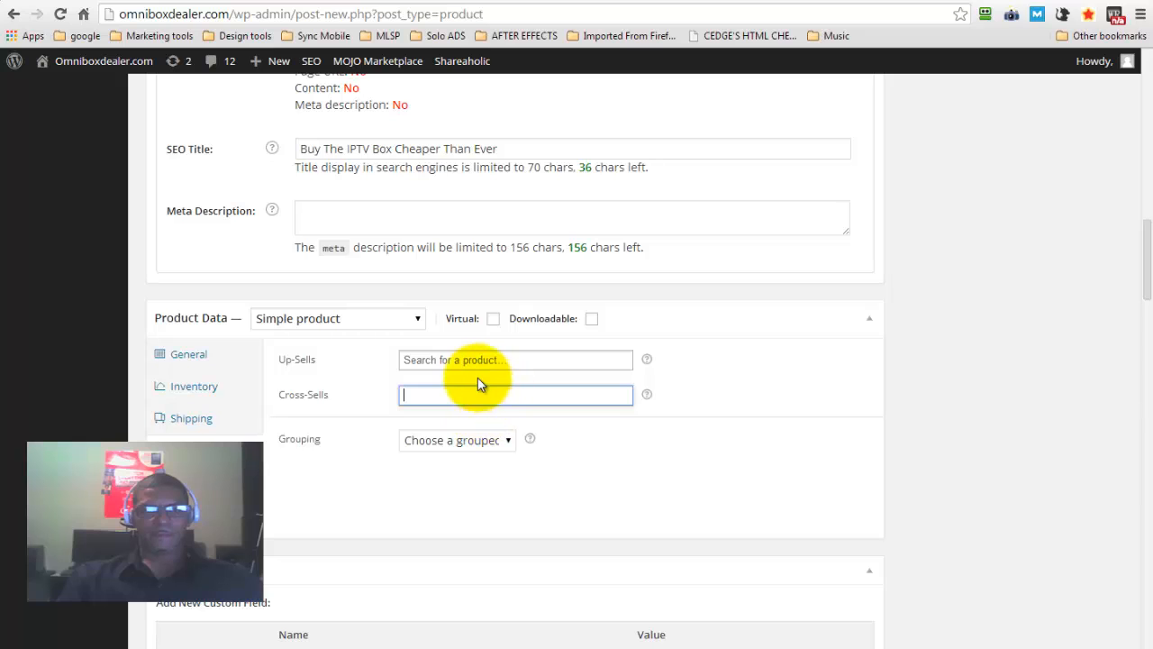
Search the up-sell products for "Omni" and look through the matching items without choosing one
left_click(454, 359)
type("Om")
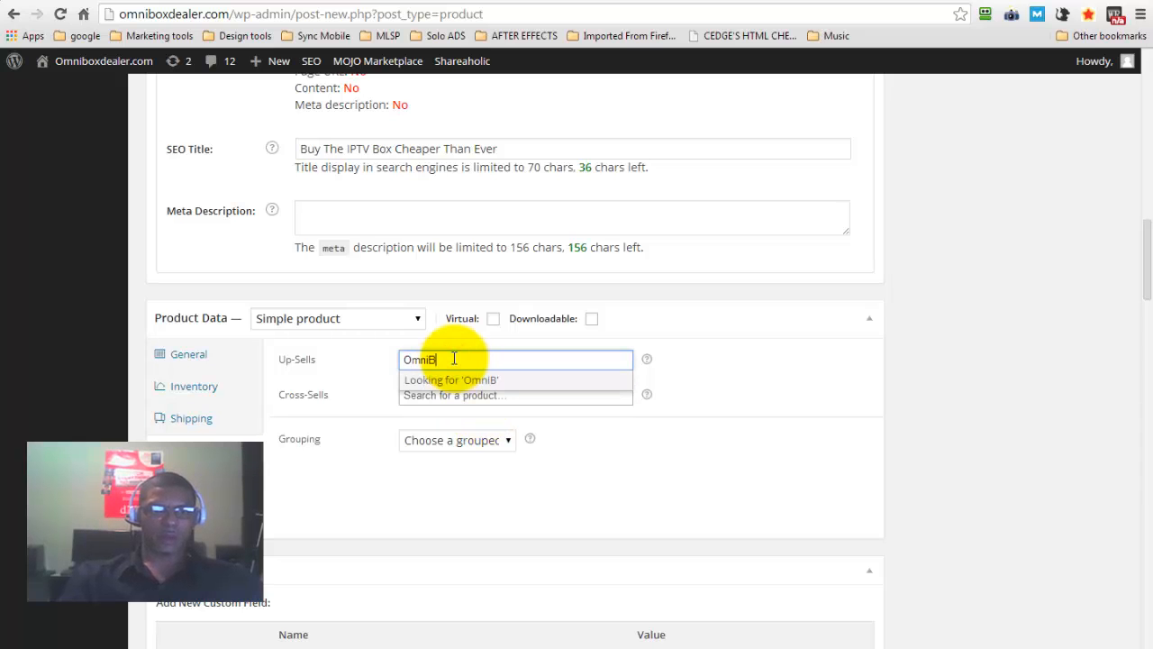
type("niB")
key("BackSpace")
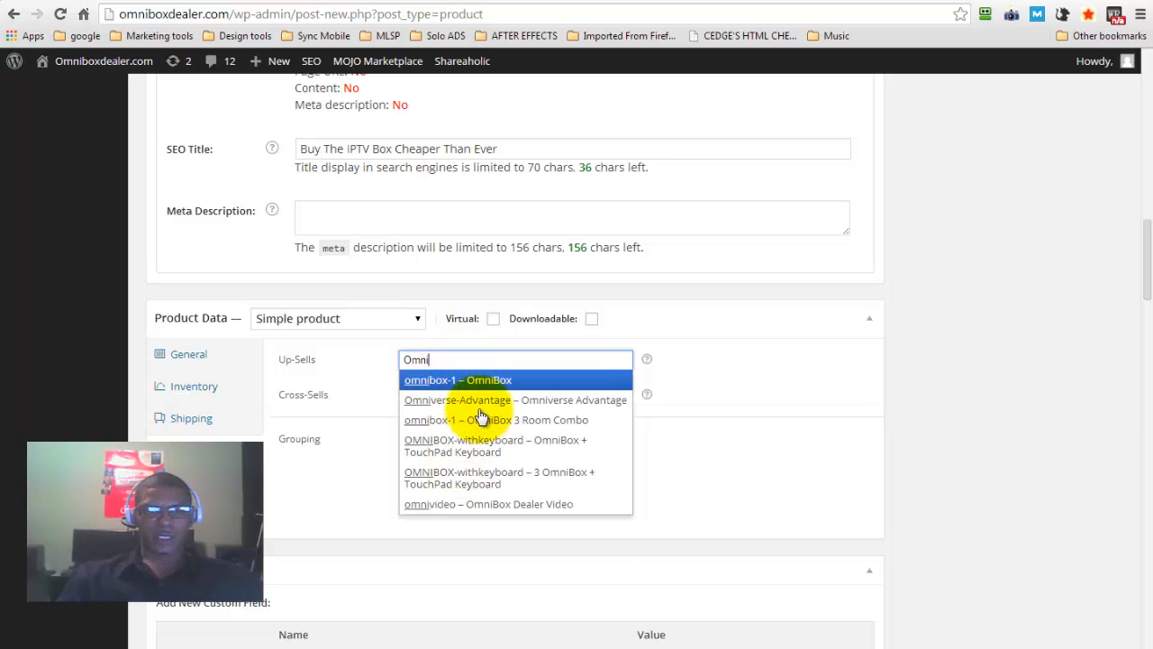
key("Down")
key("Down")
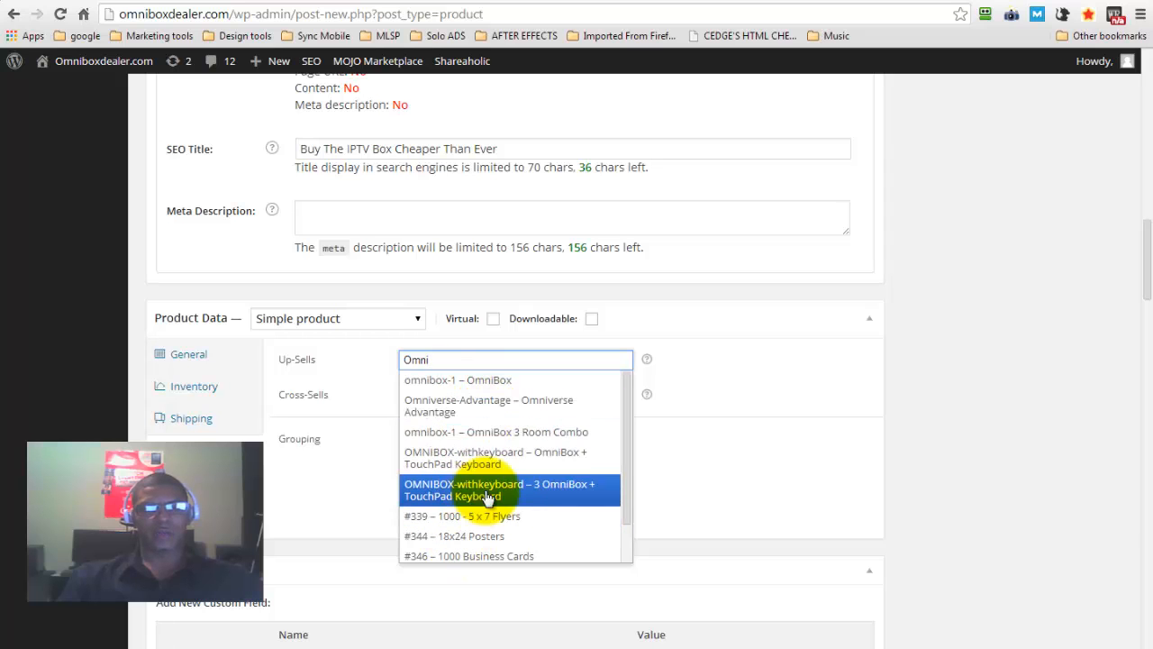
left_click(786, 419)
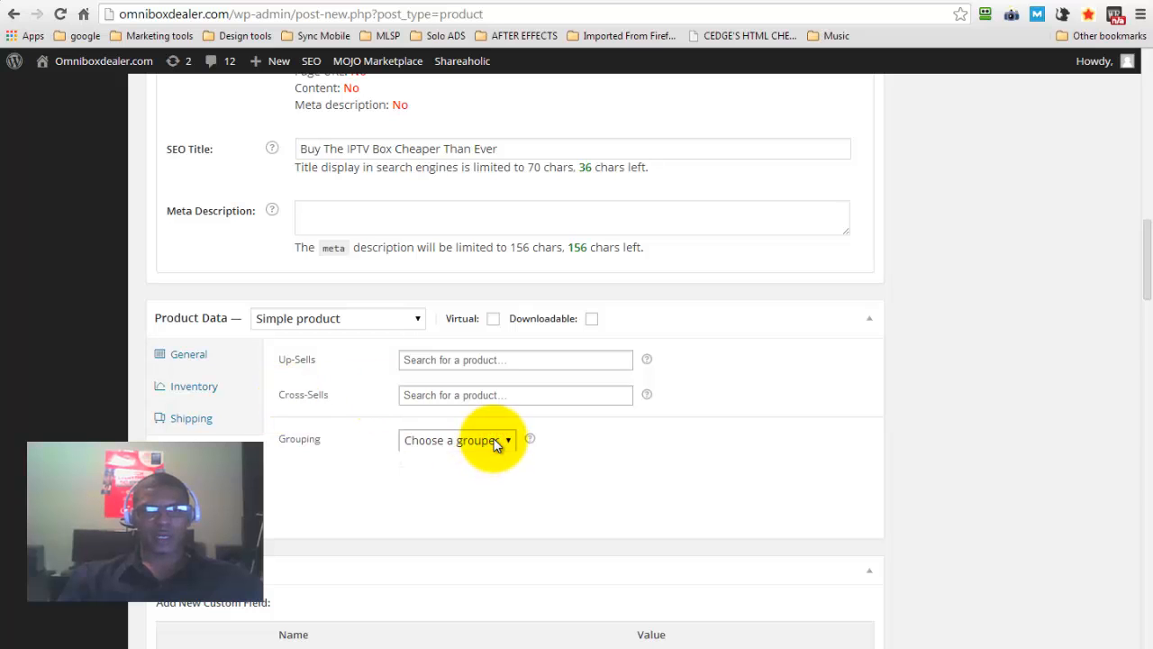
Examine the grouping options for the product's linked products
left_click(497, 445)
left_click(507, 439)
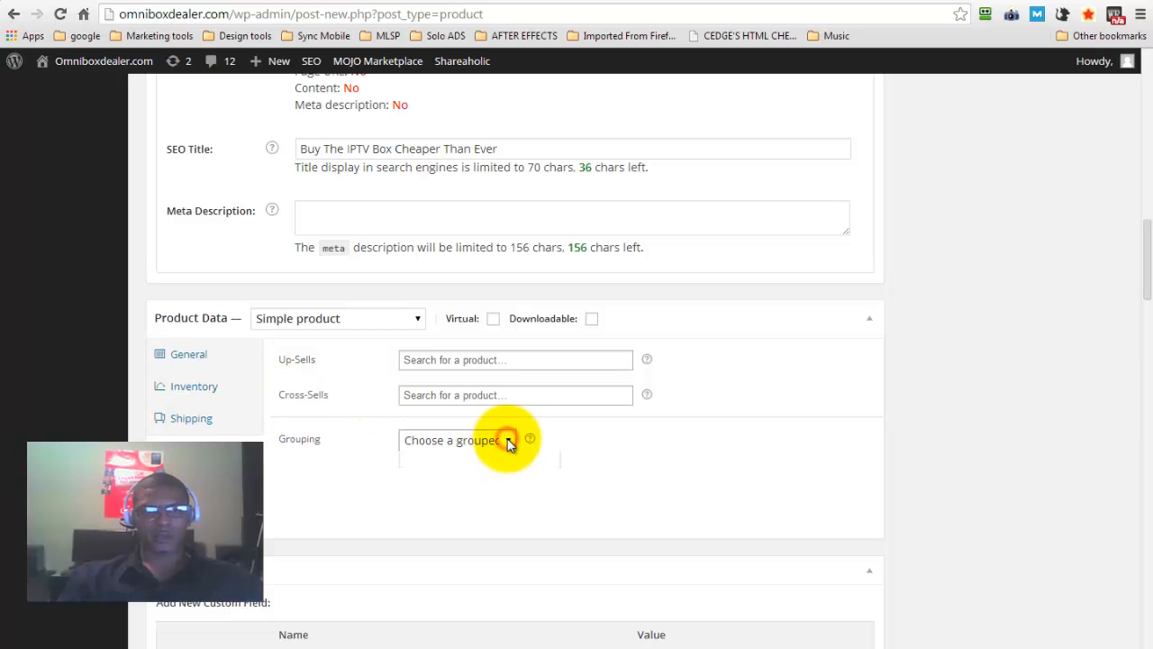
left_click(762, 411)
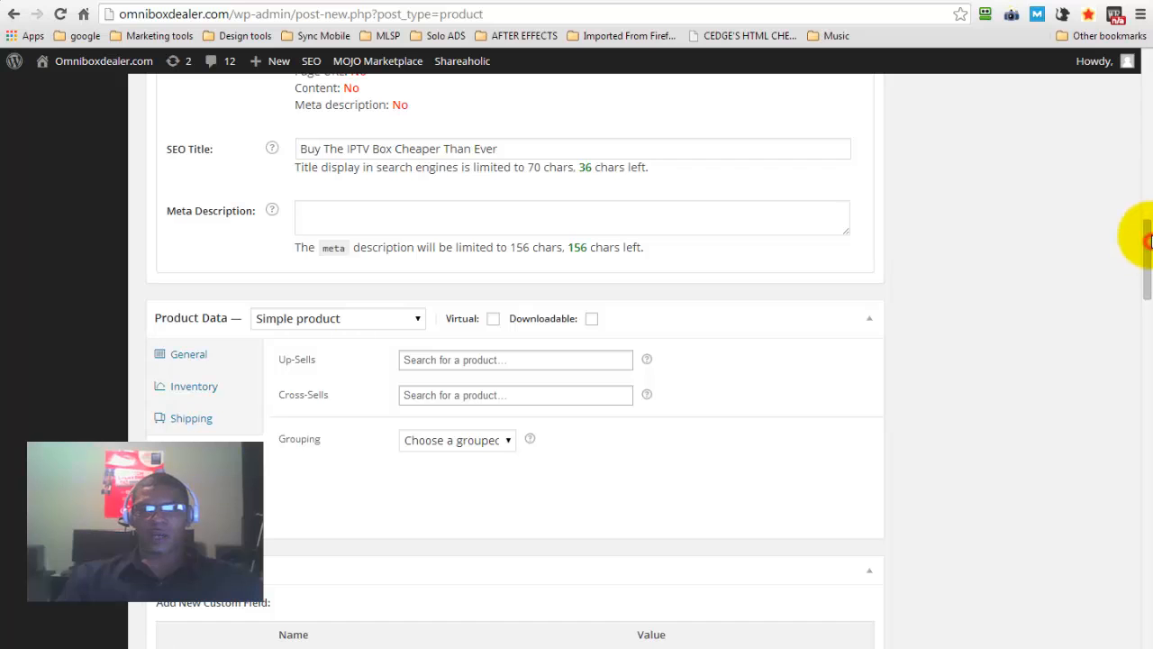
Publish the OmniBox Demo product and open its page in the store
left_click_drag(1149, 242, 1122, 74)
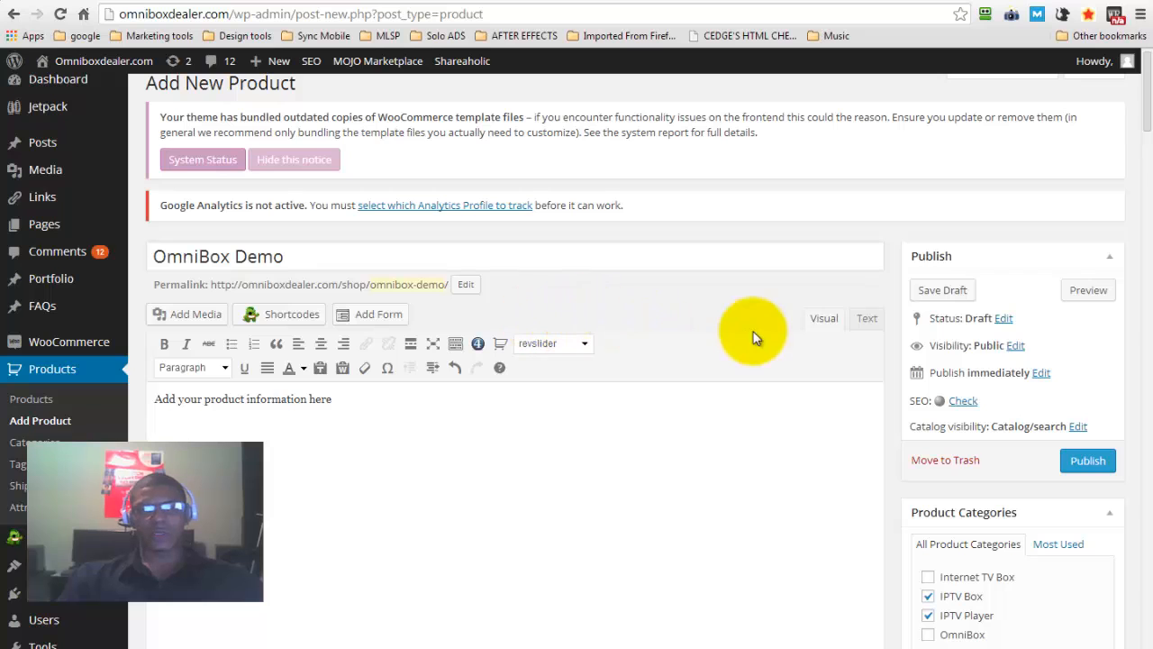
left_click(1088, 461)
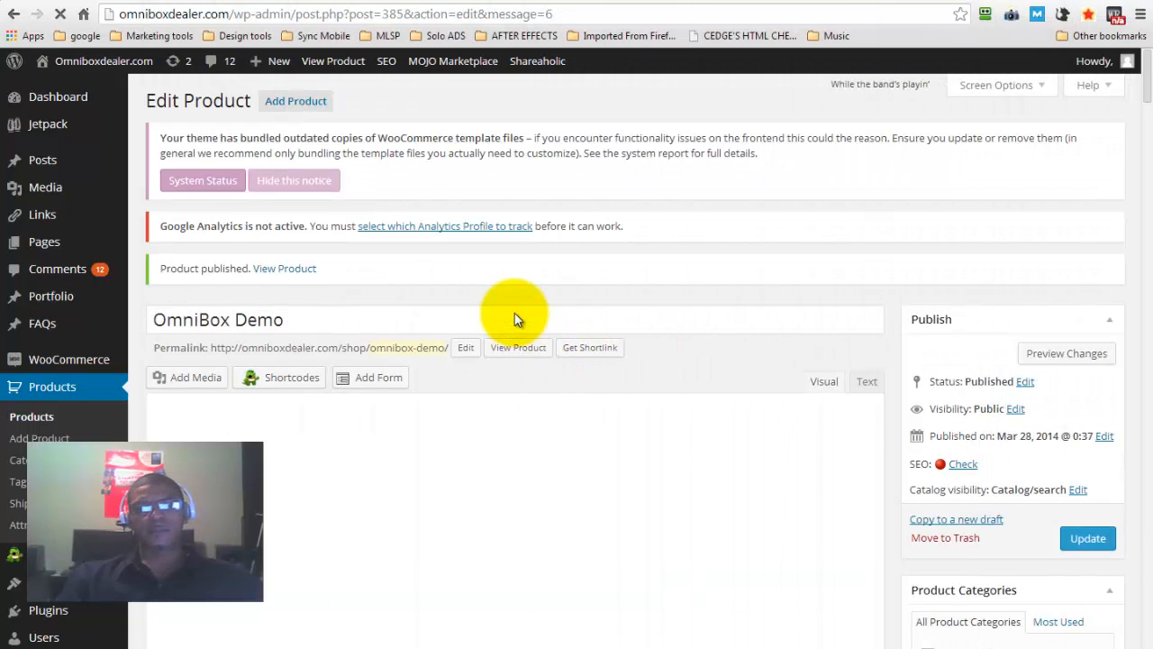
left_click(510, 348)
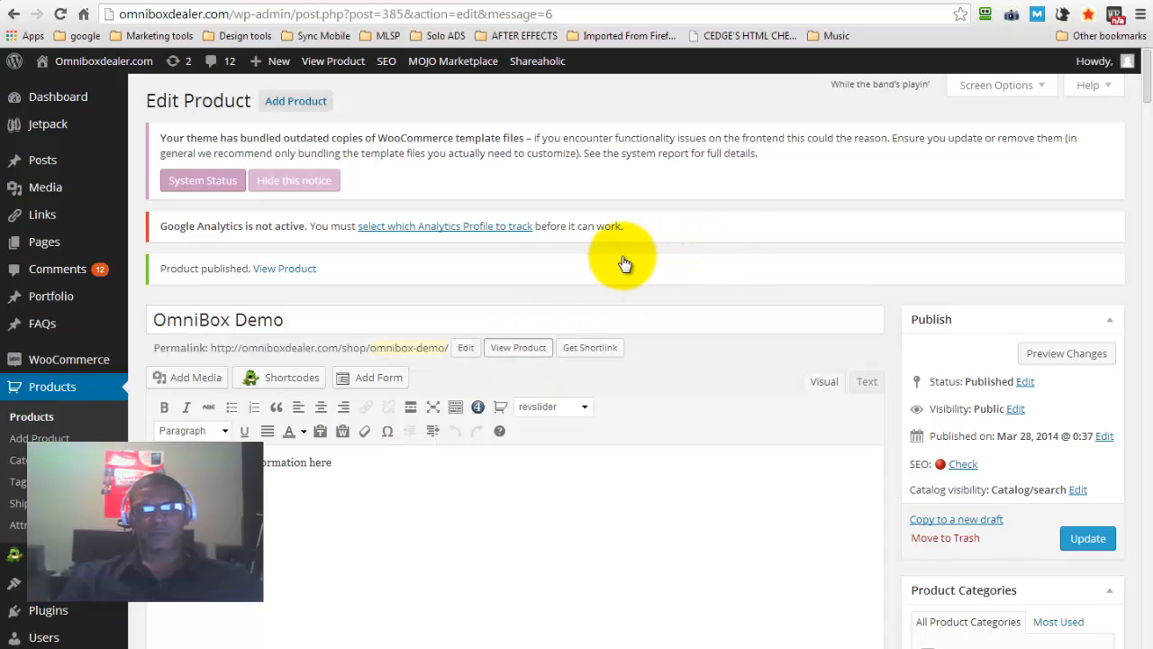
left_click(518, 347)
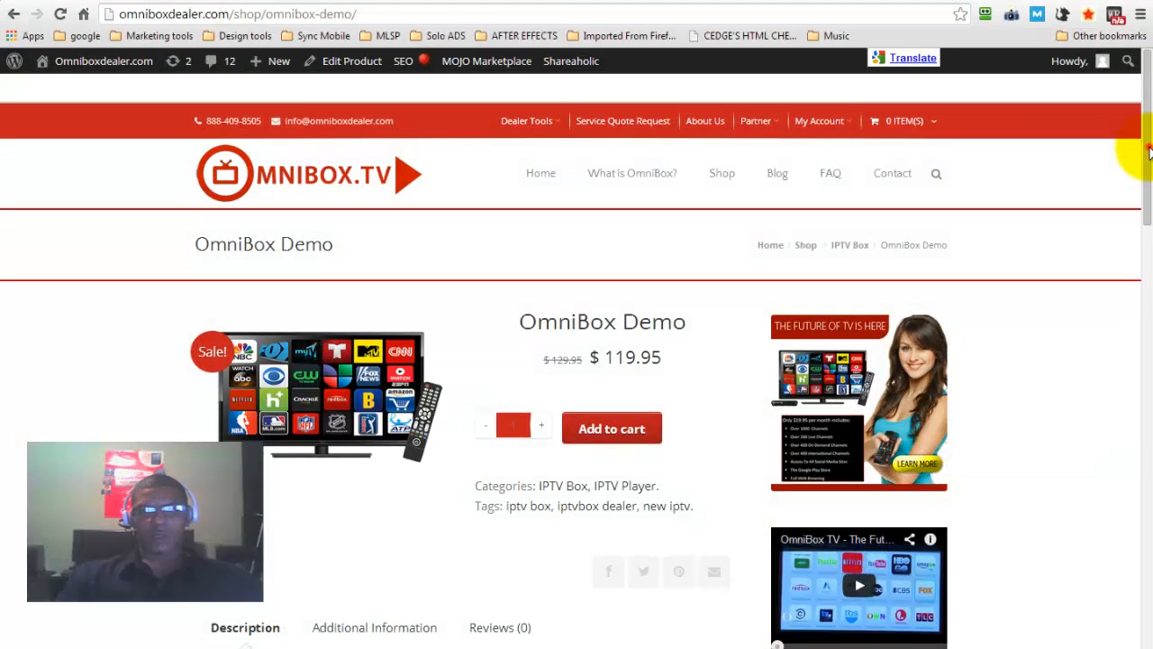
Examine the published OmniBox Demo page, including its prices, categories, tags, description, additional information and reviews
scroll(1149, 152, "down", 2)
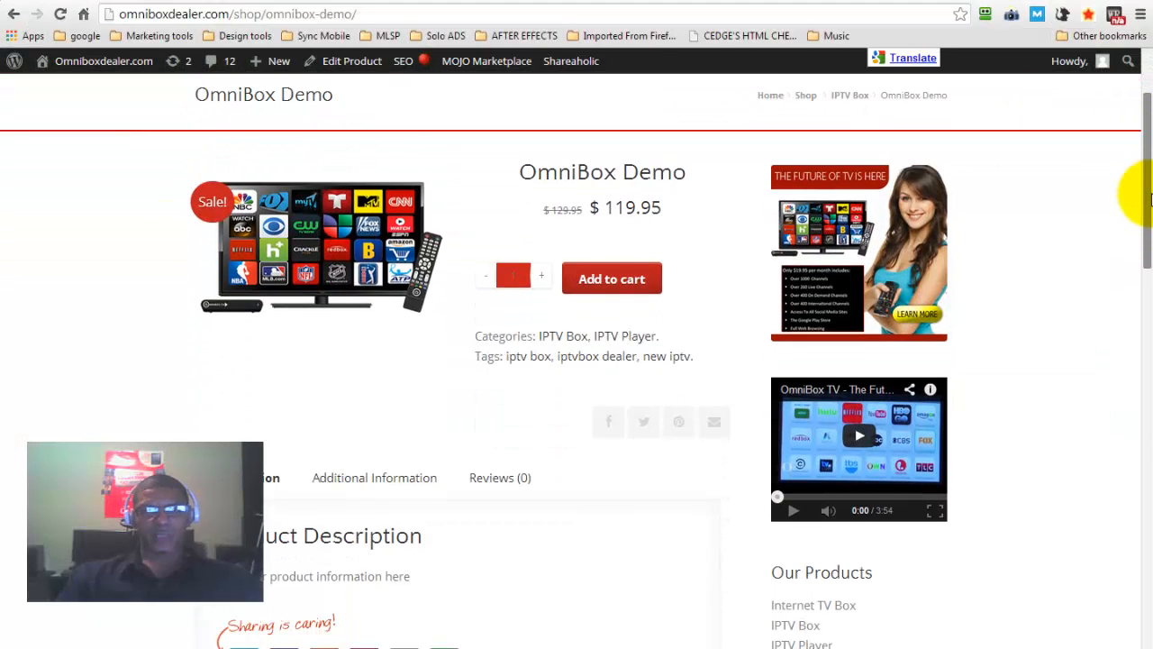
scroll(1149, 151, "up", 2)
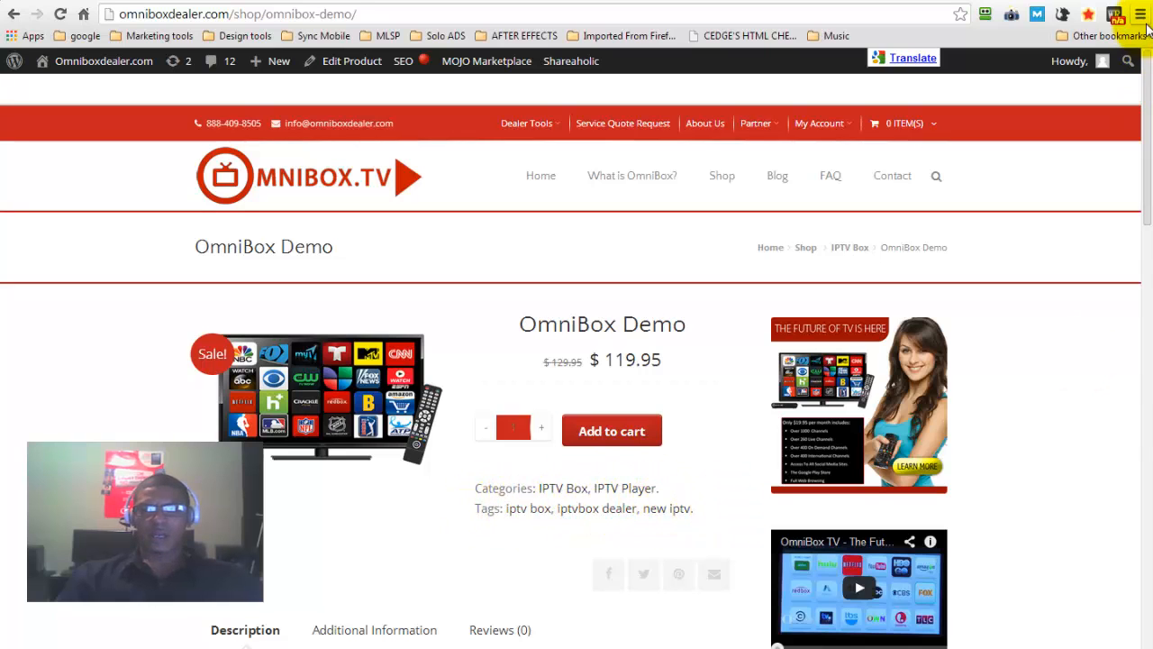
left_click_drag(1148, 93, 1135, 129)
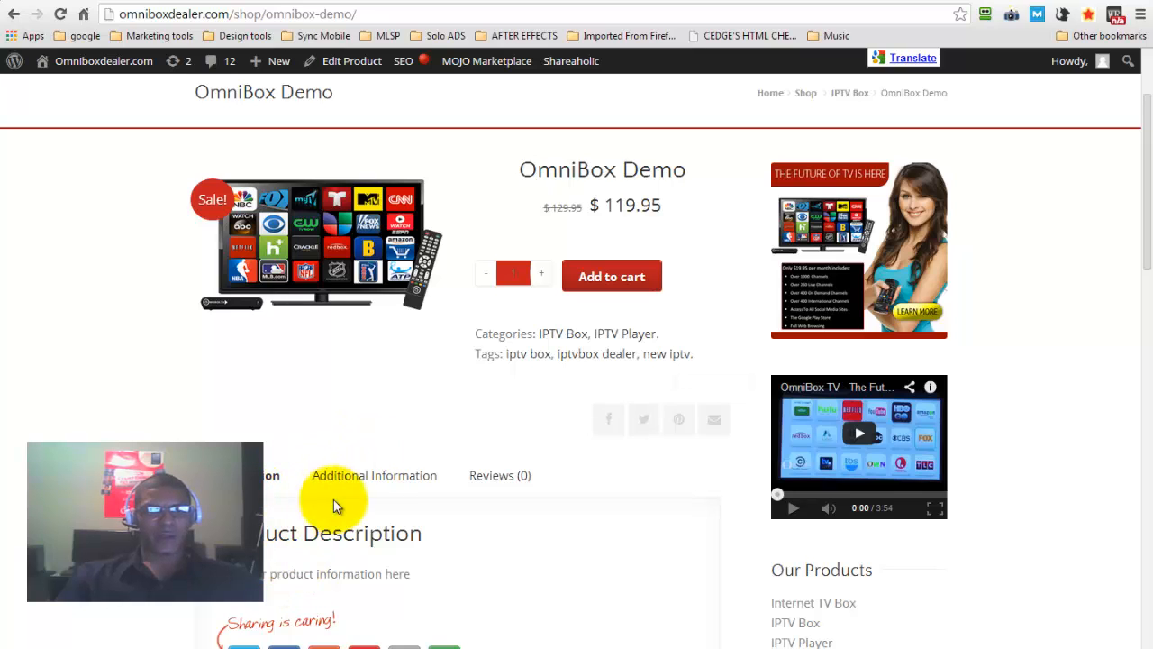
left_click(377, 482)
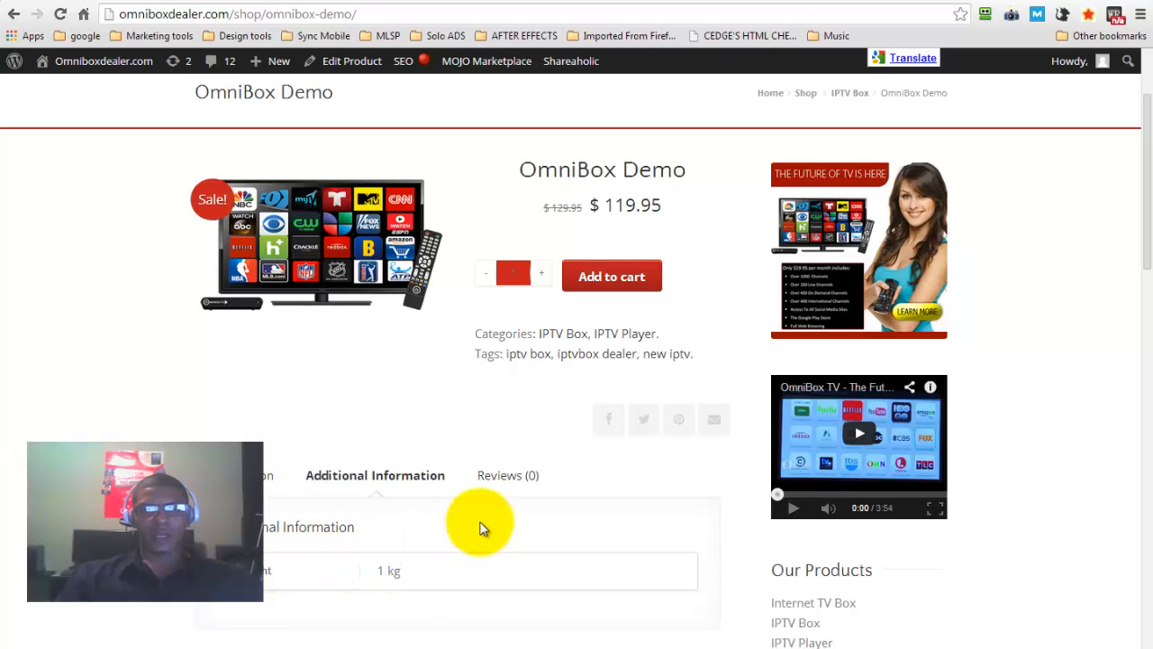
left_click(506, 482)
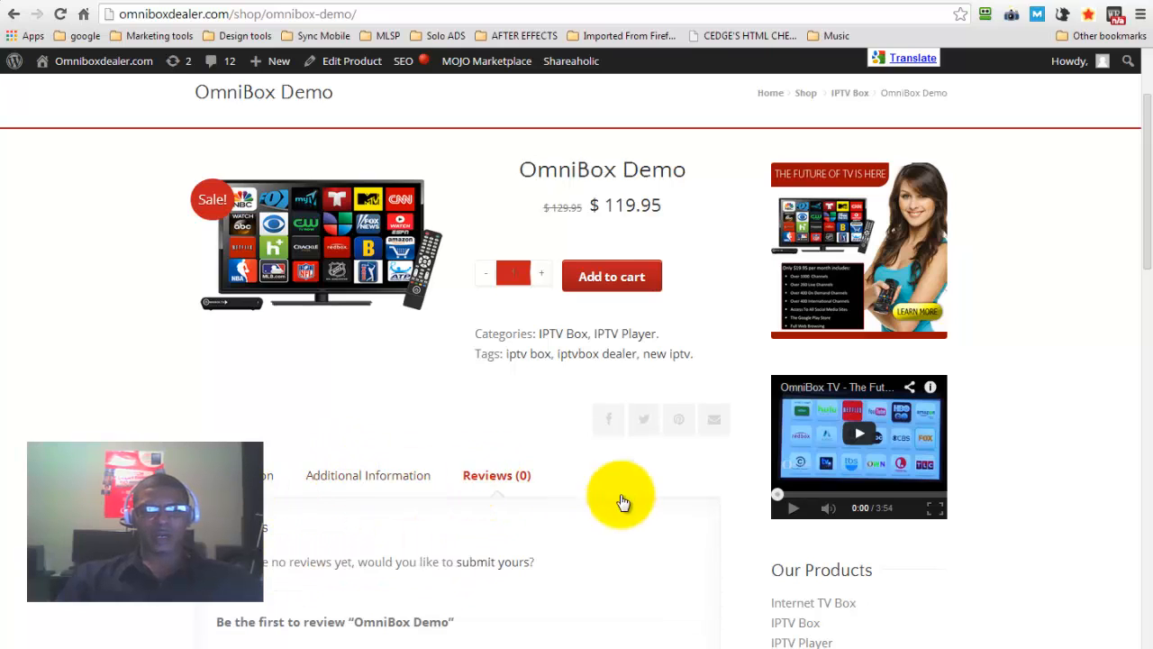
left_click_drag(1150, 222, 1145, 269)
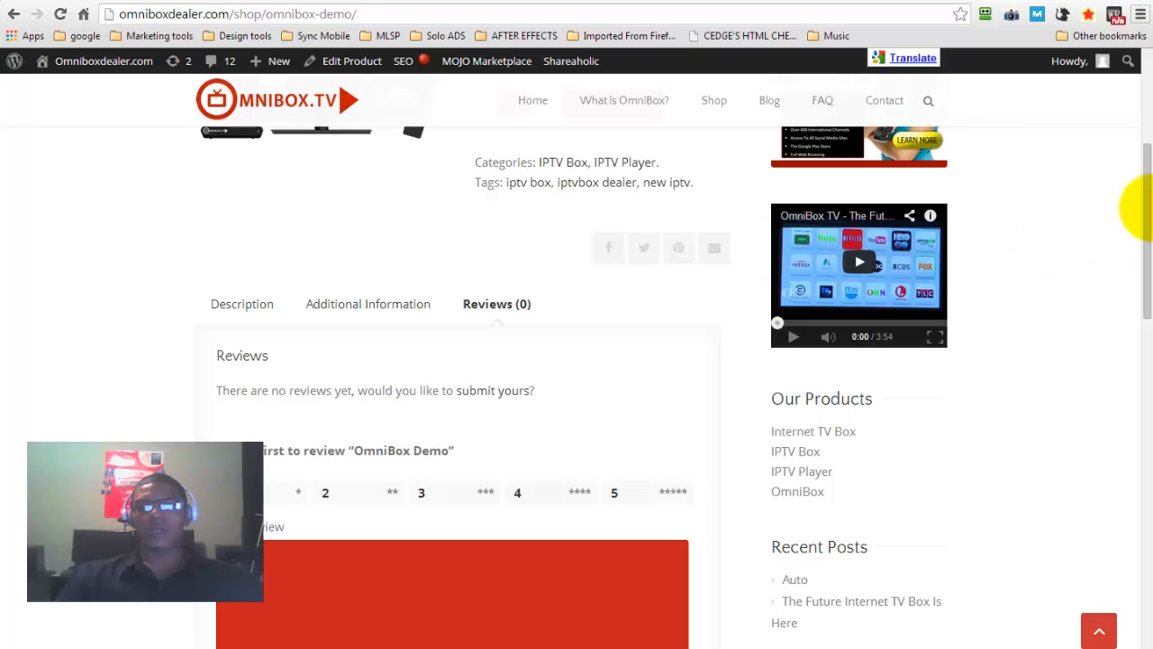
left_click_drag(1149, 219, 1149, 102)
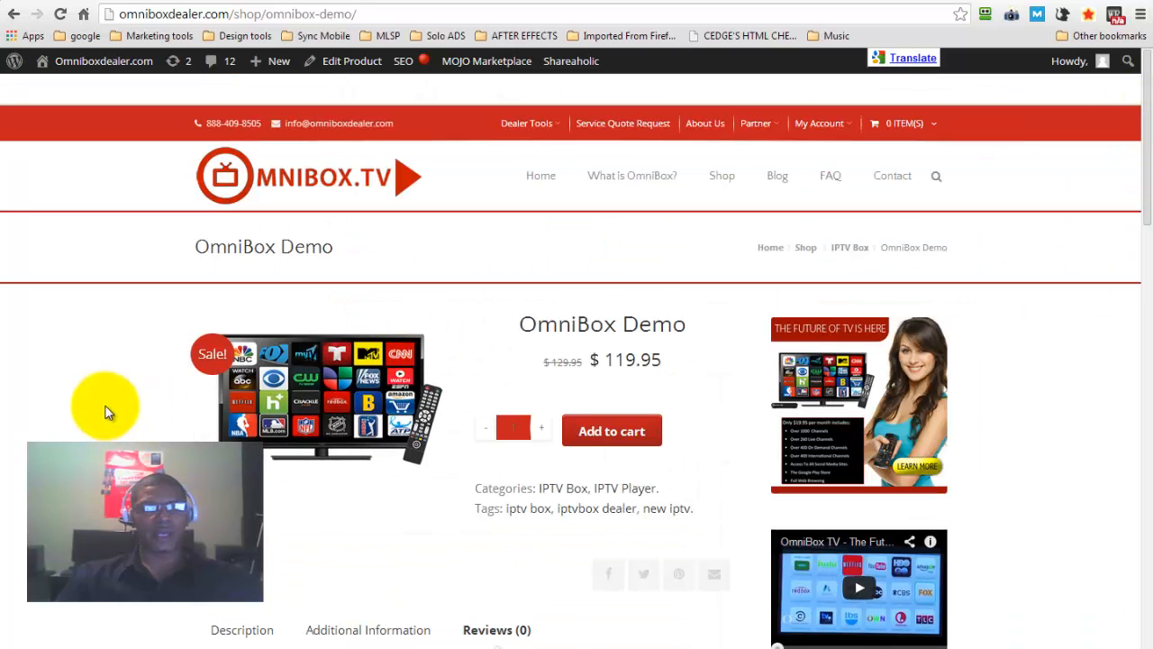
Return to the OmniBox Demo product's edit page and examine the store's shipping classes
key("alt+Left")
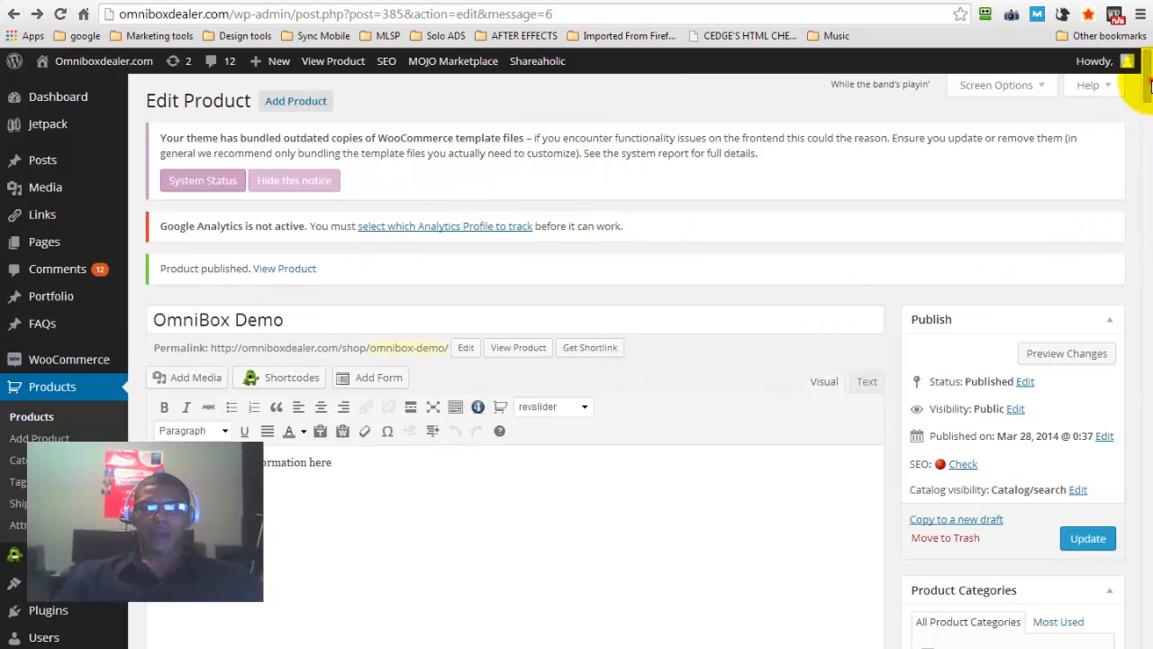
scroll(1149, 106, "down", 3)
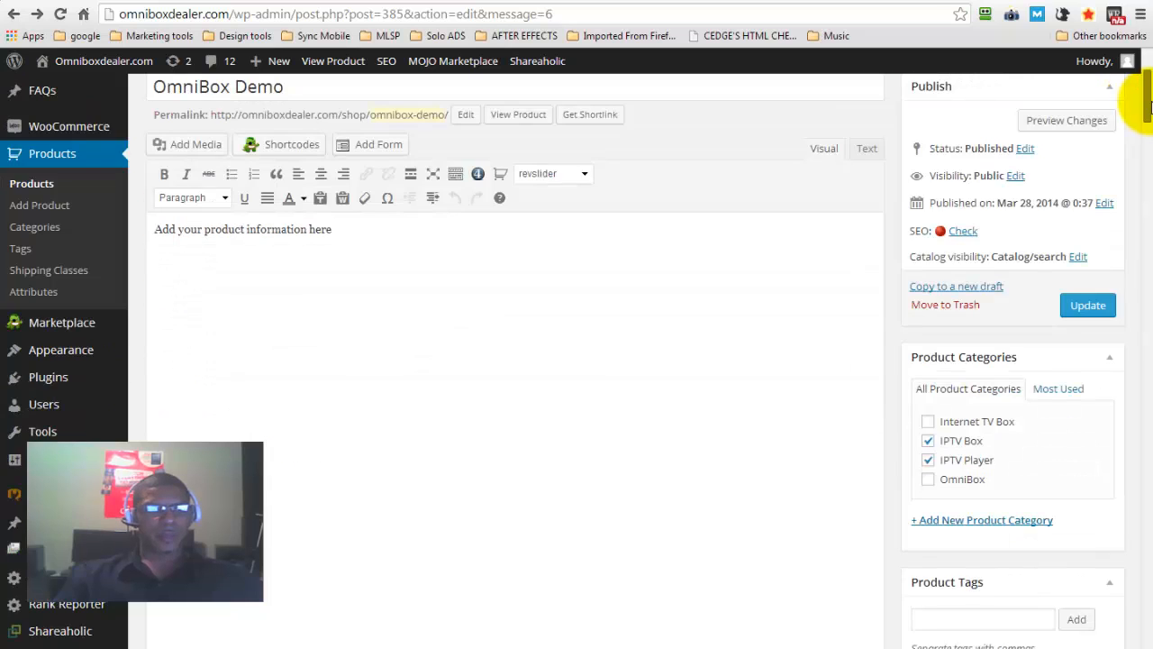
scroll(1150, 94, "up", 3)
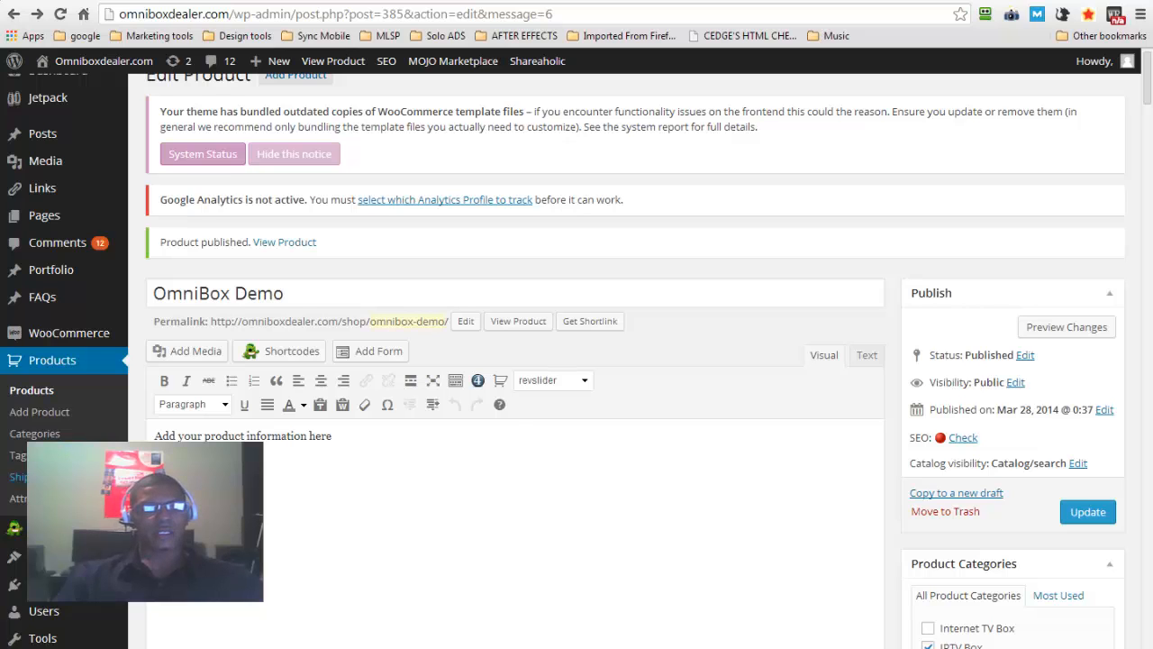
left_click(56, 477)
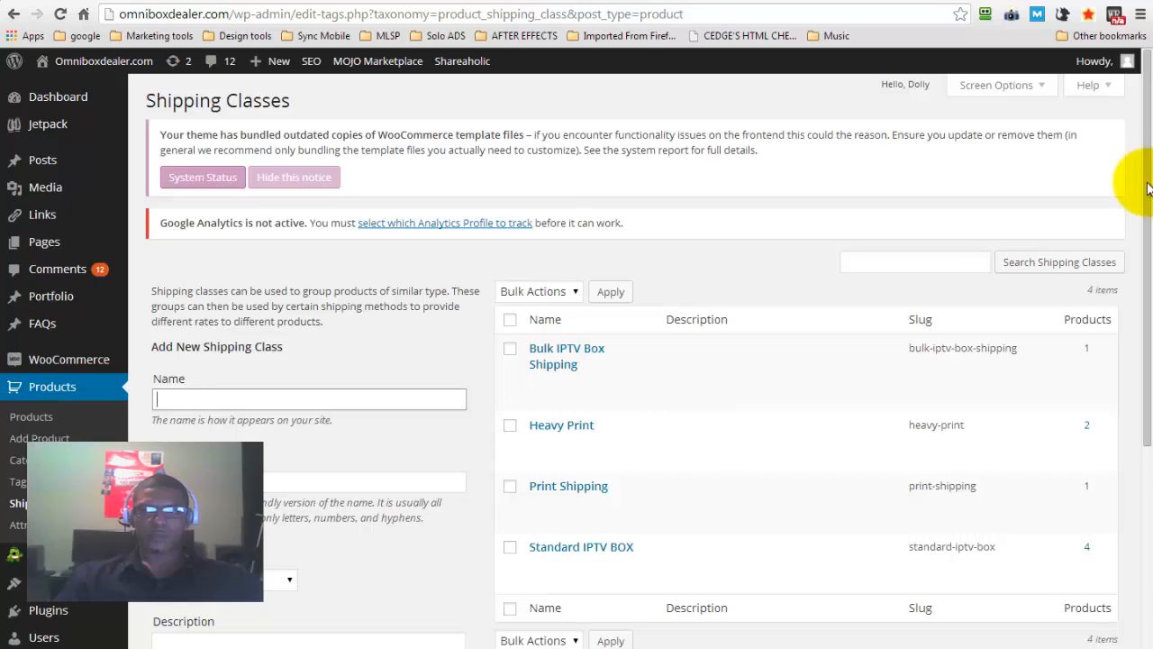
left_click_drag(1147, 188, 1149, 303)
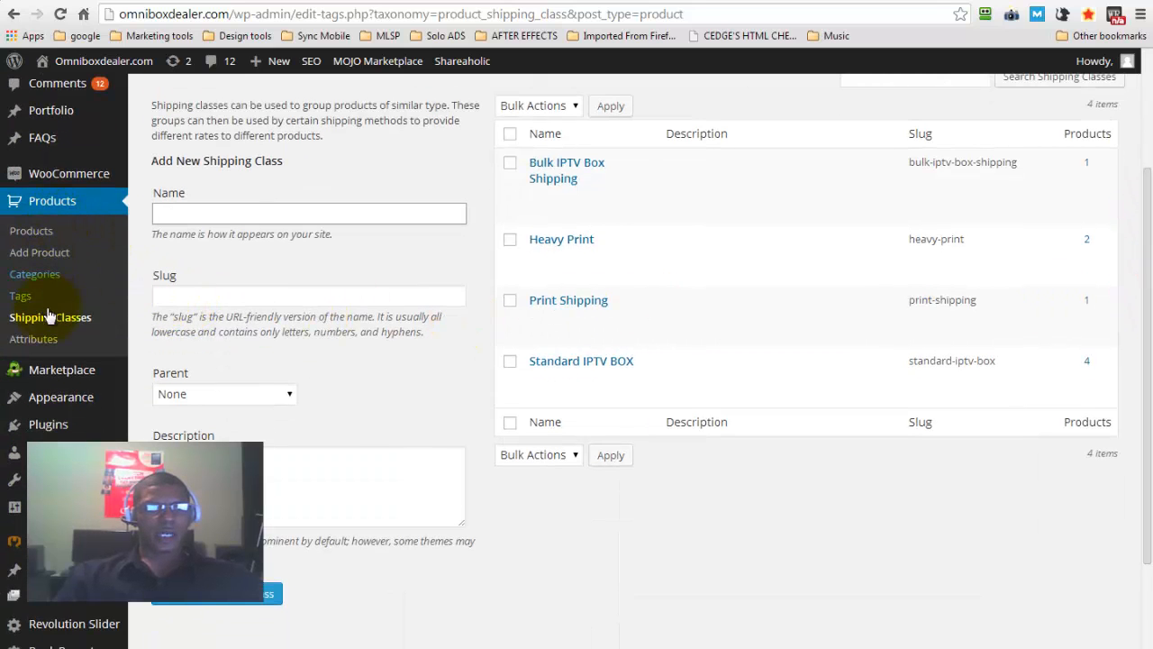
In the theme's contact options, replace the contact form's email address with the omniboxdealer.com info address
mouse_move(51, 402)
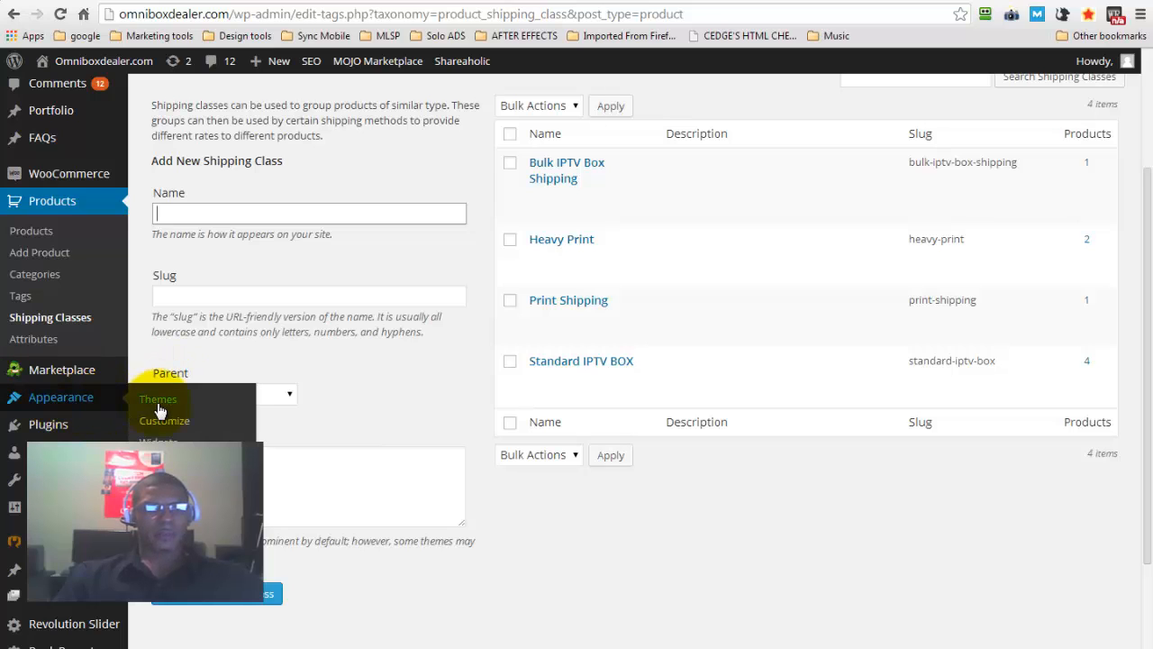
left_click(171, 487)
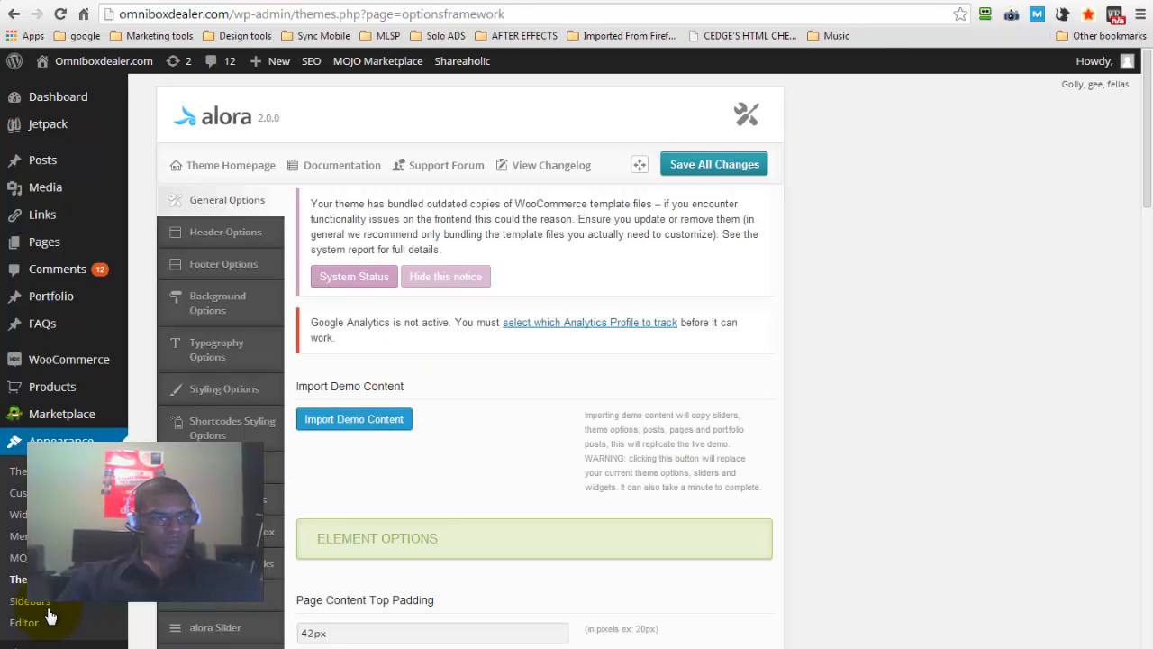
scroll(180, 586, "down", 2)
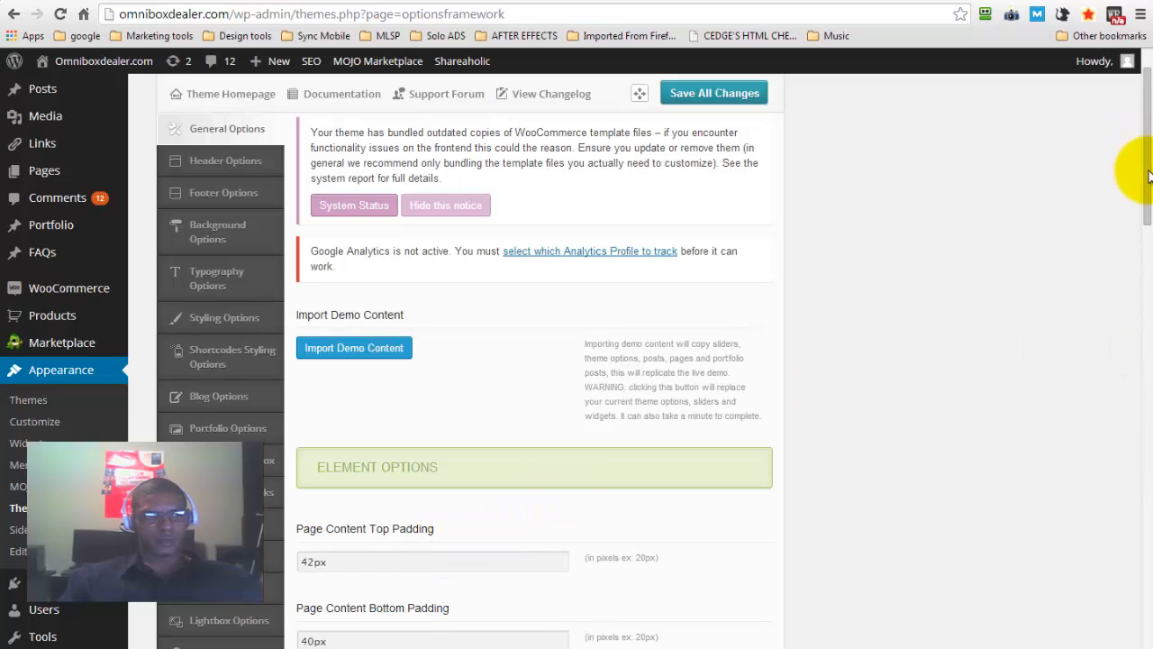
mouse_move(1149, 175)
left_mouse_down()
mouse_move(1147, 149)
mouse_move(1148, 322)
mouse_move(1147, 142)
mouse_move(1148, 184)
left_mouse_up()
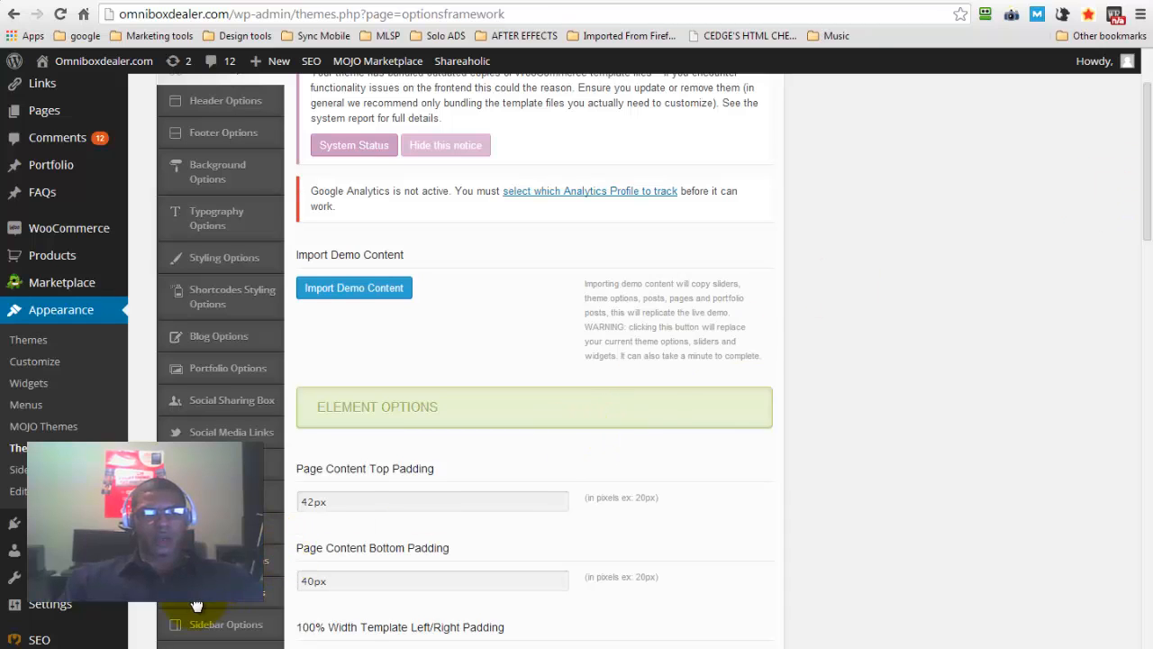
scroll(554, 501, "down", 10)
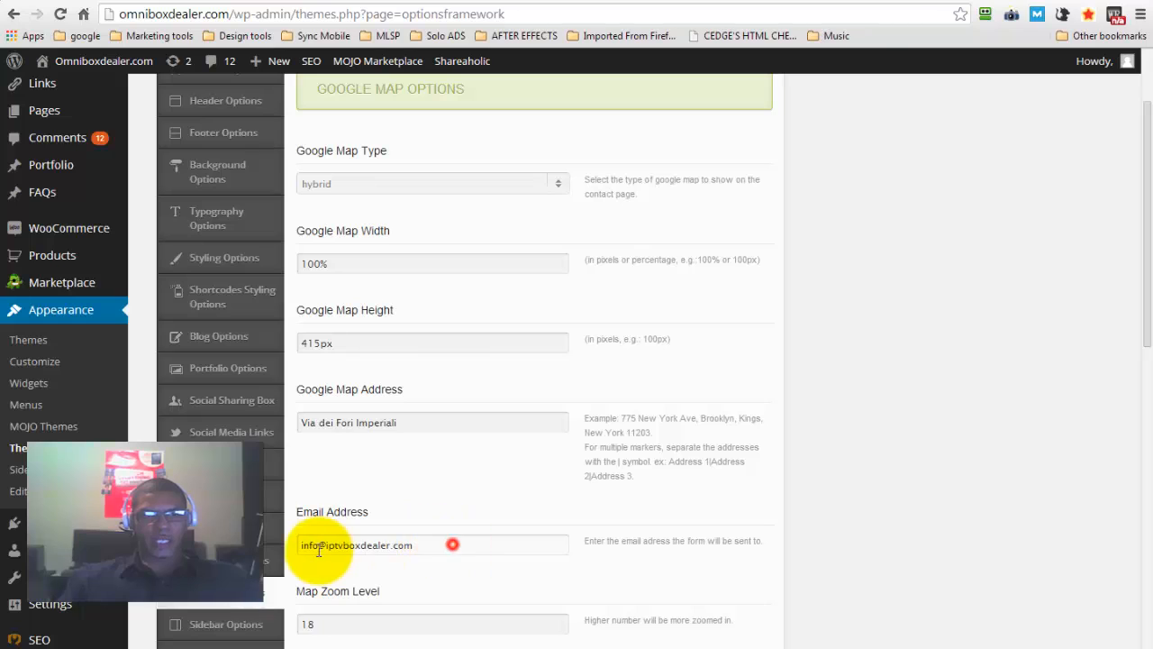
left_click_drag(450, 545, 277, 558)
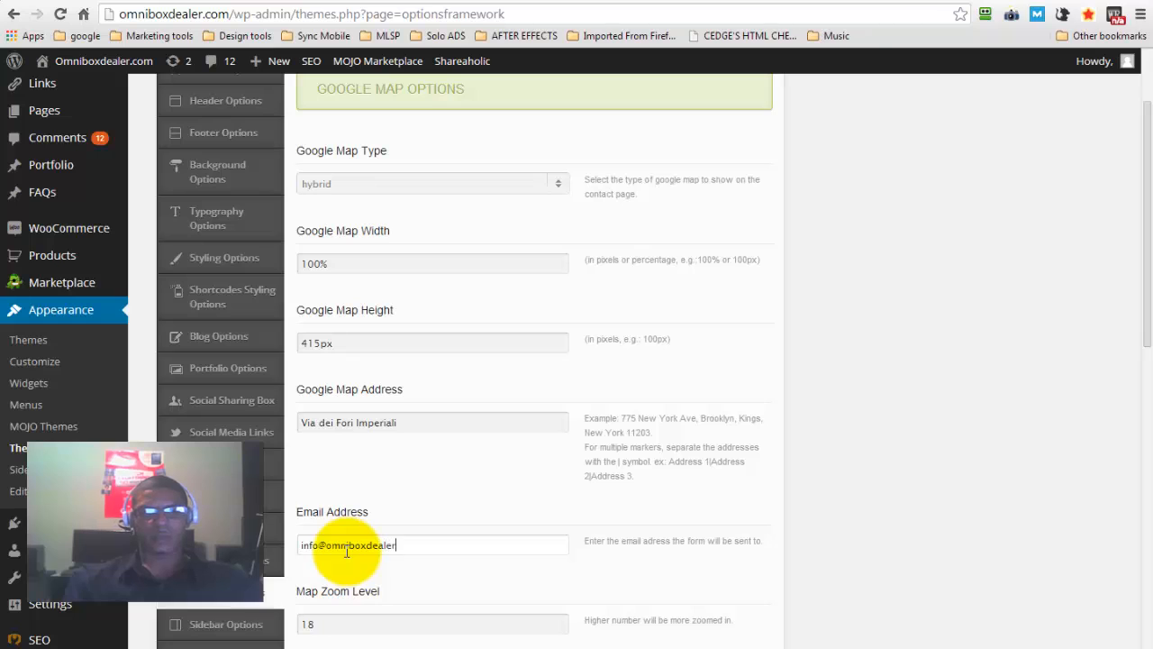
Replace the Google Map address with the business address copied from the live site's footer
left_click_drag(420, 420, 288, 418)
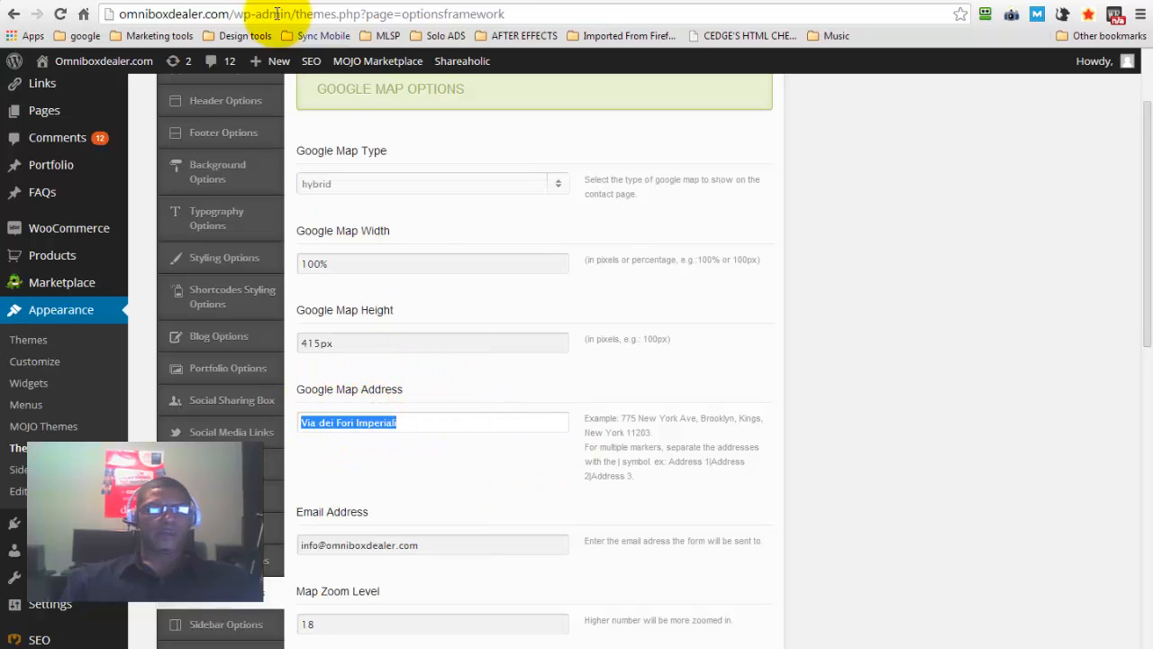
left_click(227, 1)
left_click_drag(1148, 202, 1148, 648)
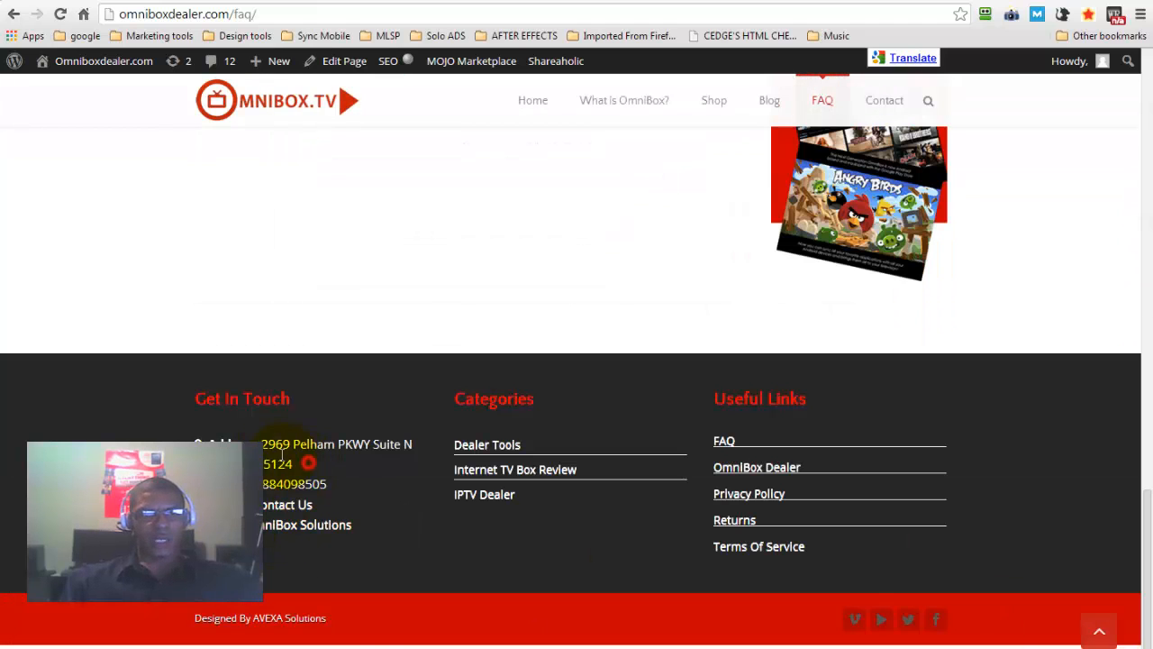
left_click_drag(310, 463, 267, 444)
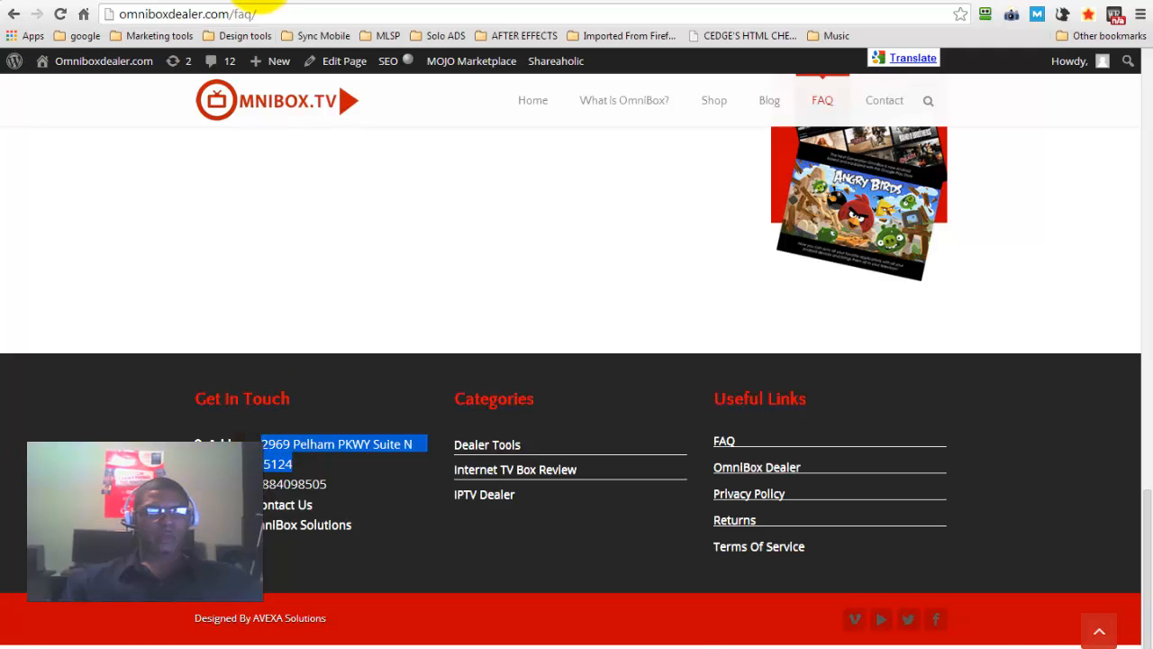
left_click(268, 2)
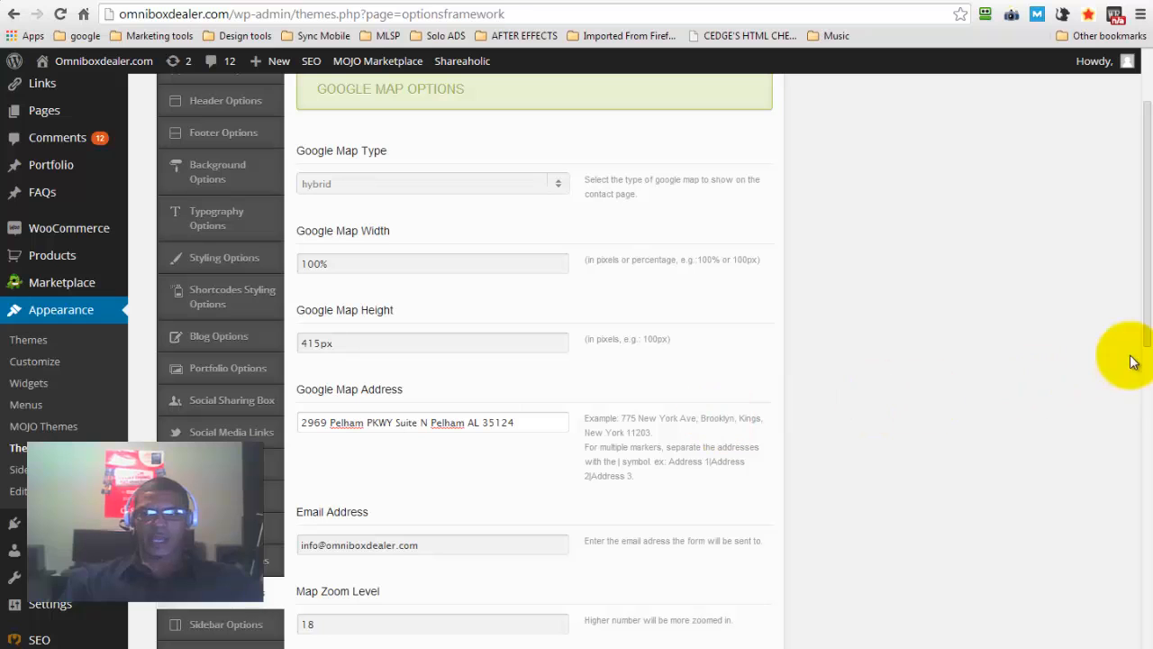
Review the remaining map display settings and save all theme option changes
scroll(1149, 306, "down", 3)
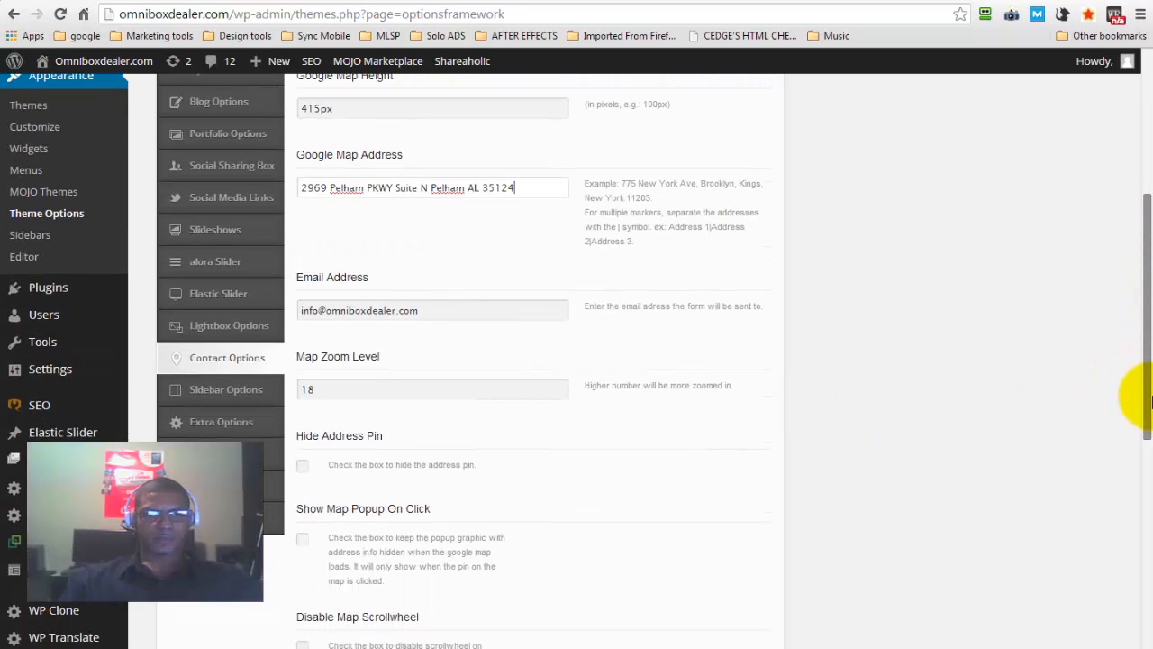
scroll(1149, 433, "down", 3)
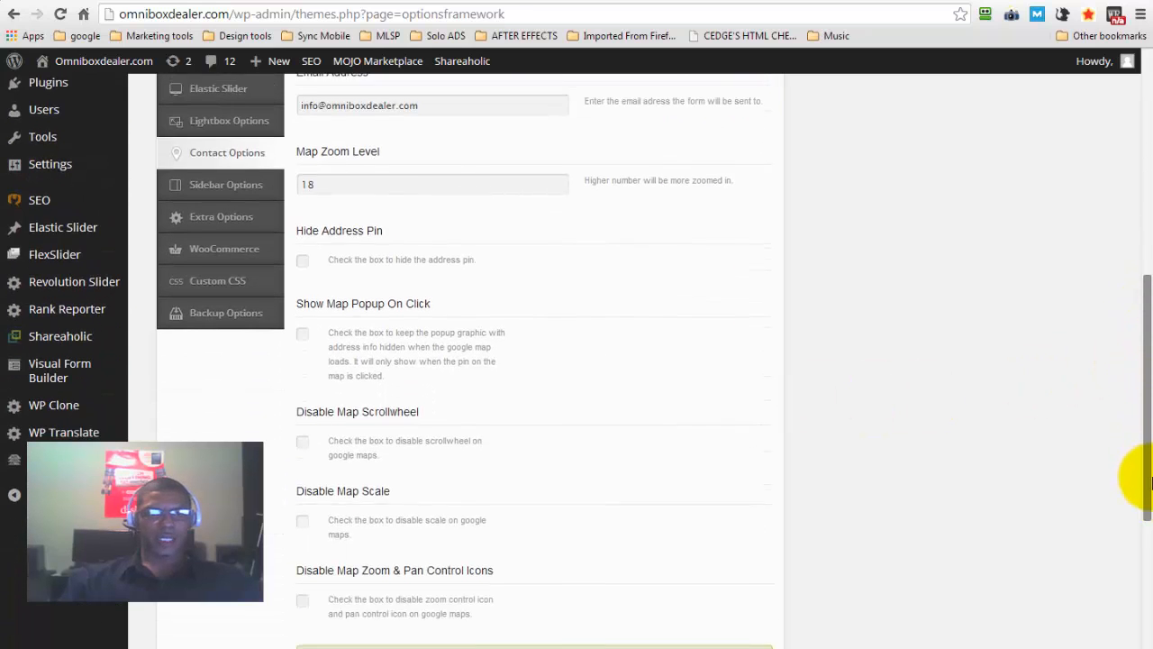
scroll(1149, 509, "down", 1)
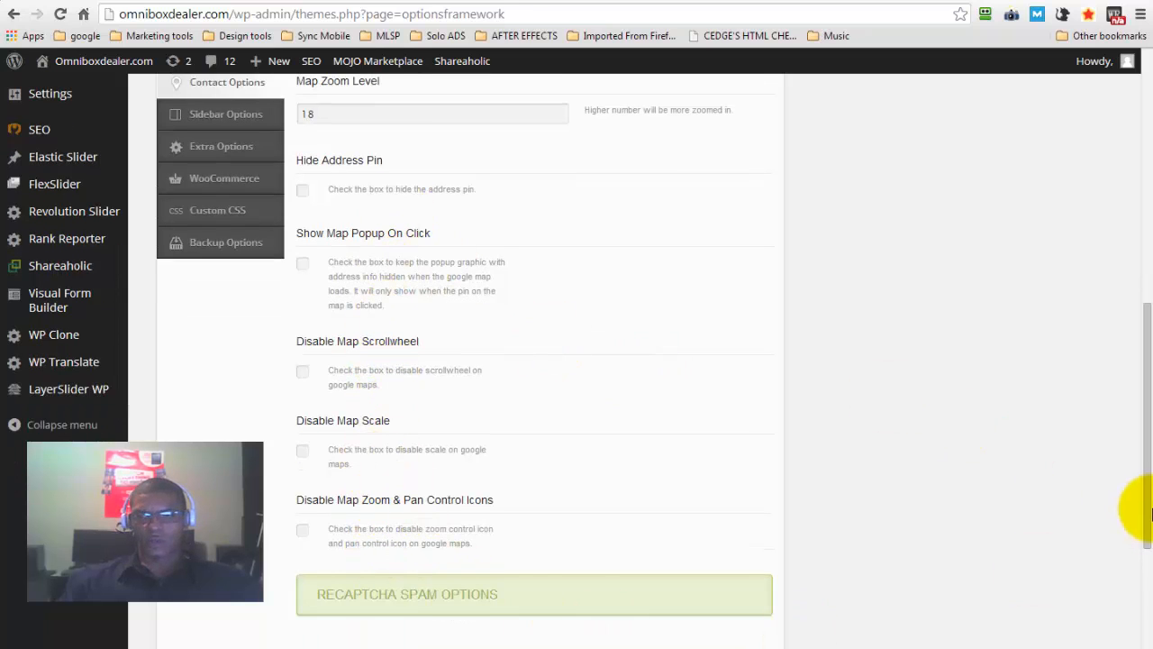
scroll(1147, 441, "down", 1)
scroll(1150, 412, "up", 11)
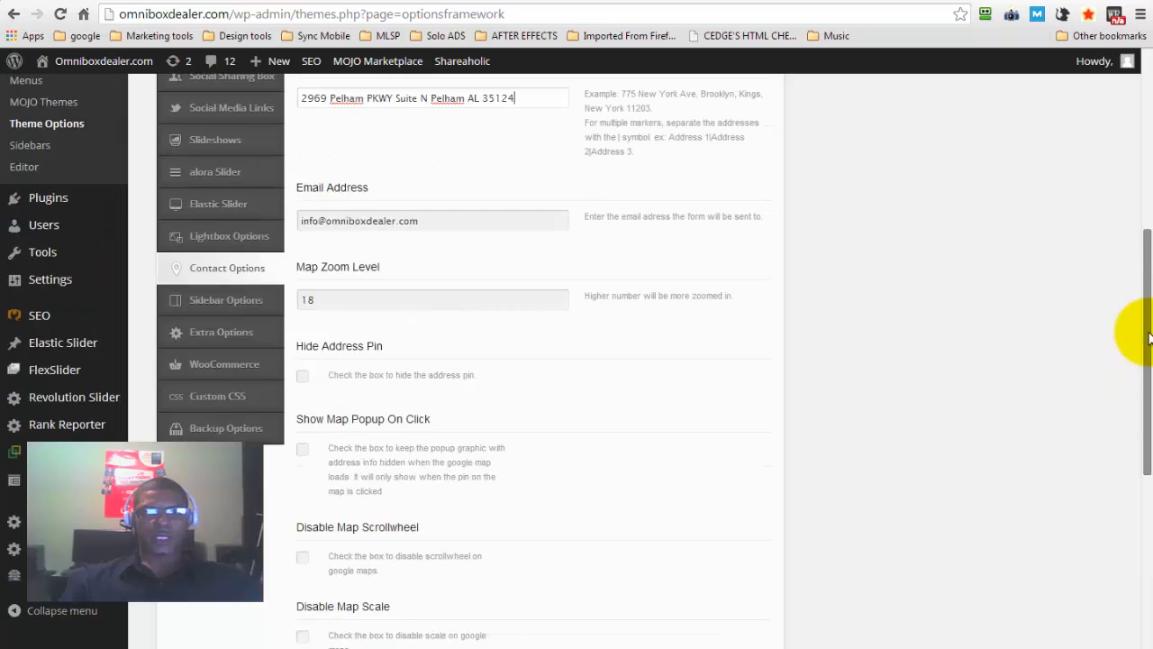
scroll(1149, 261, "up", 1)
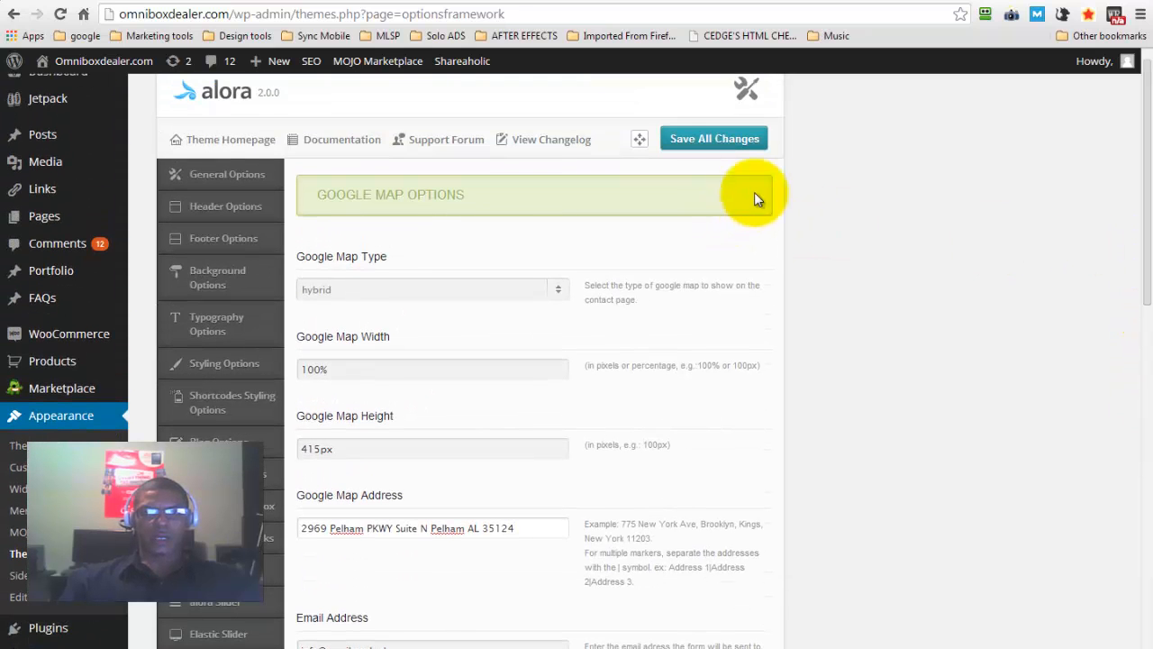
left_click(745, 142)
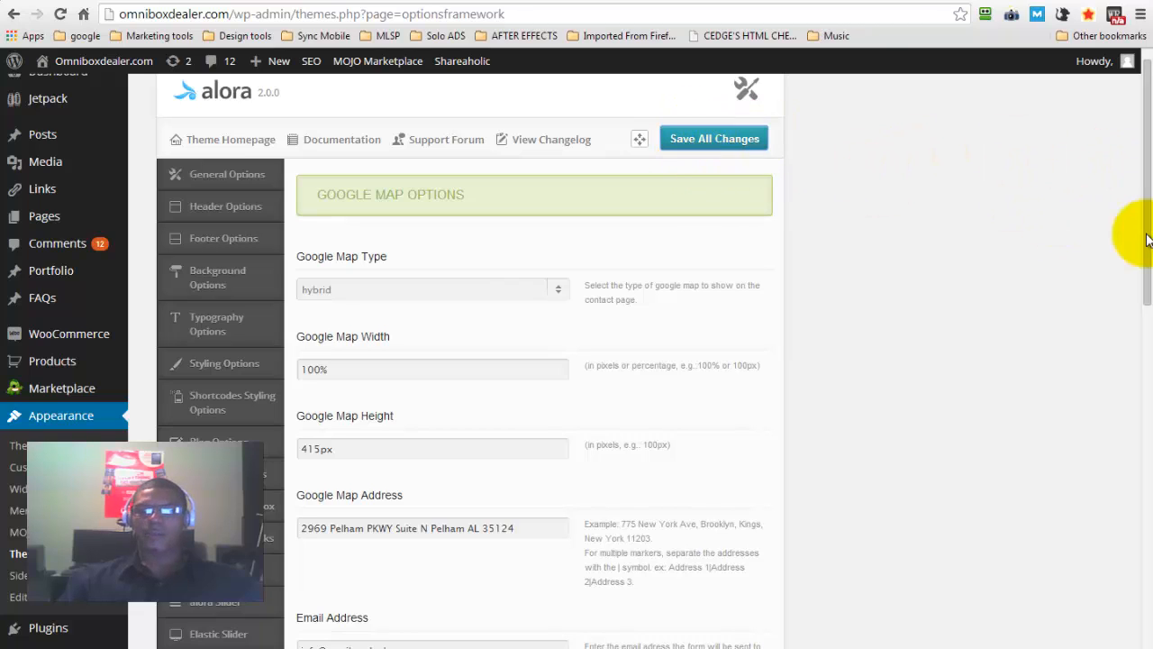
Examine the theme's header layouts, phone number, email address and tagline settings, and check the header on the live site
scroll(1148, 239, "down", 1)
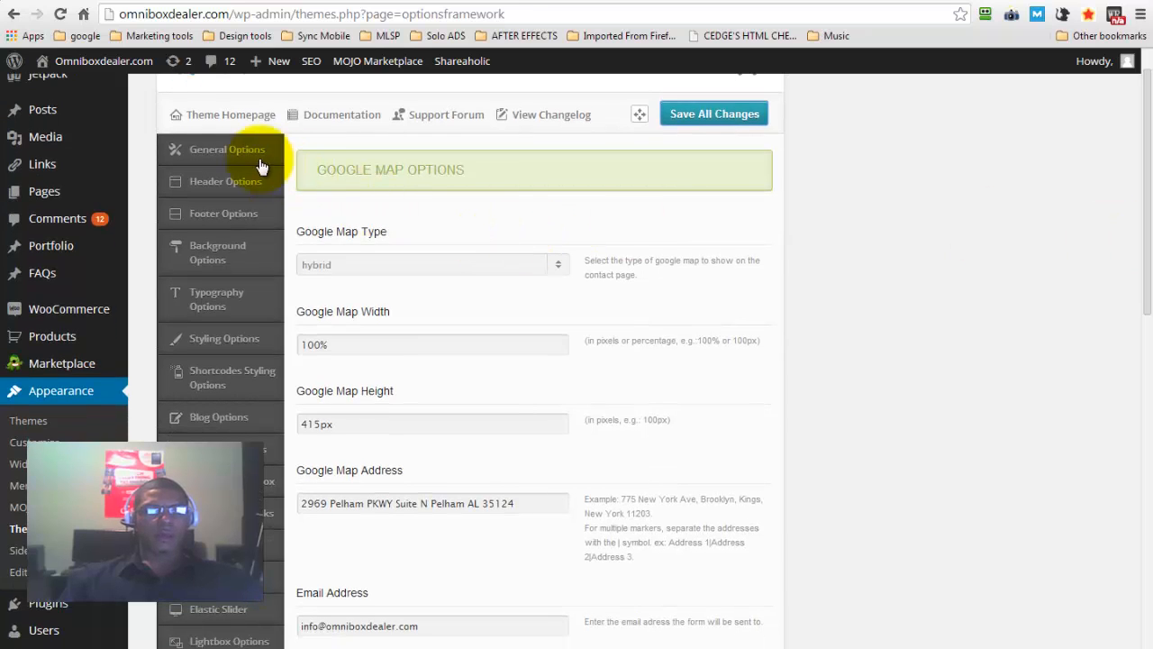
left_click(210, 187)
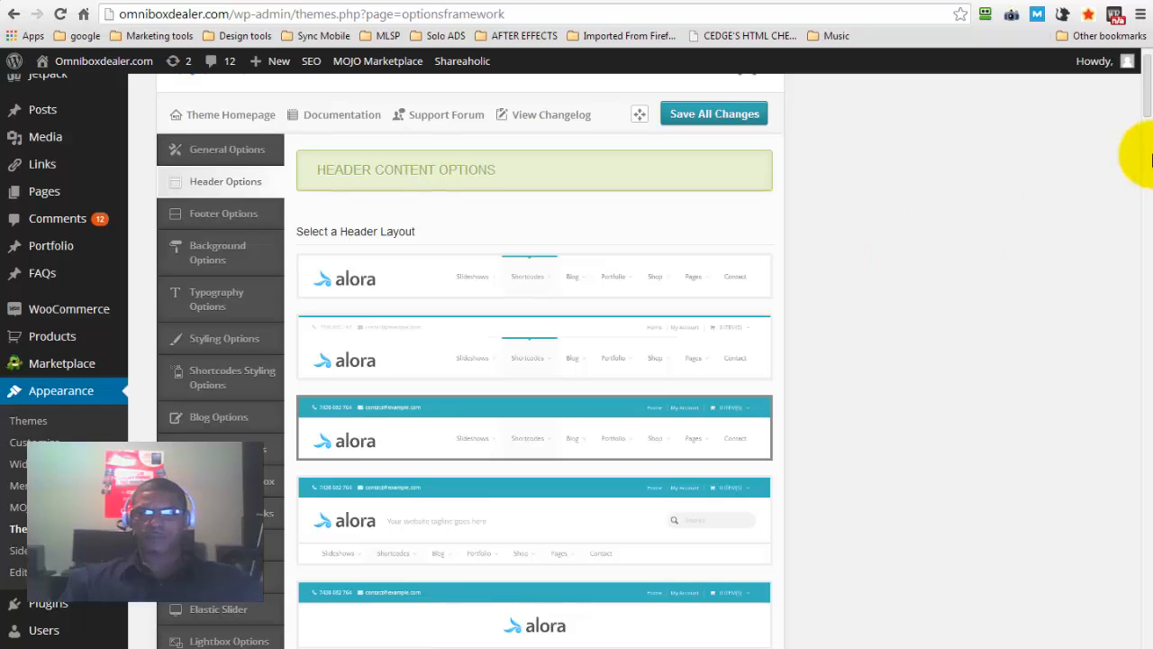
left_click_drag(1149, 114, 1141, 228)
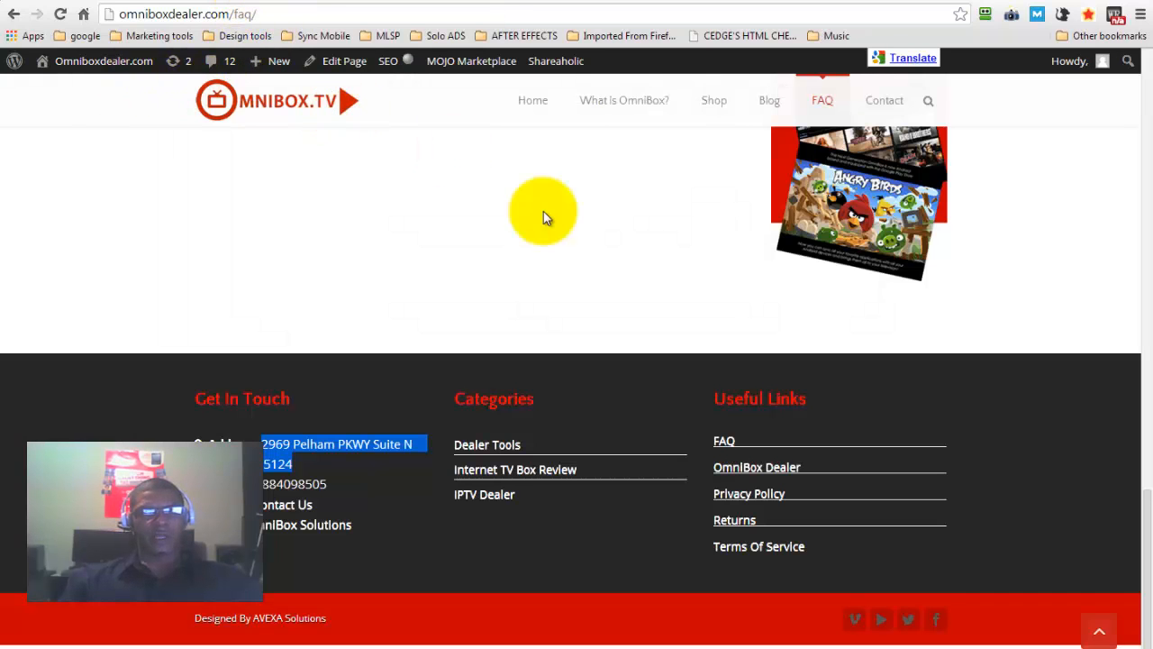
scroll(543, 211, "up", 5)
scroll(544, 211, "up", 10)
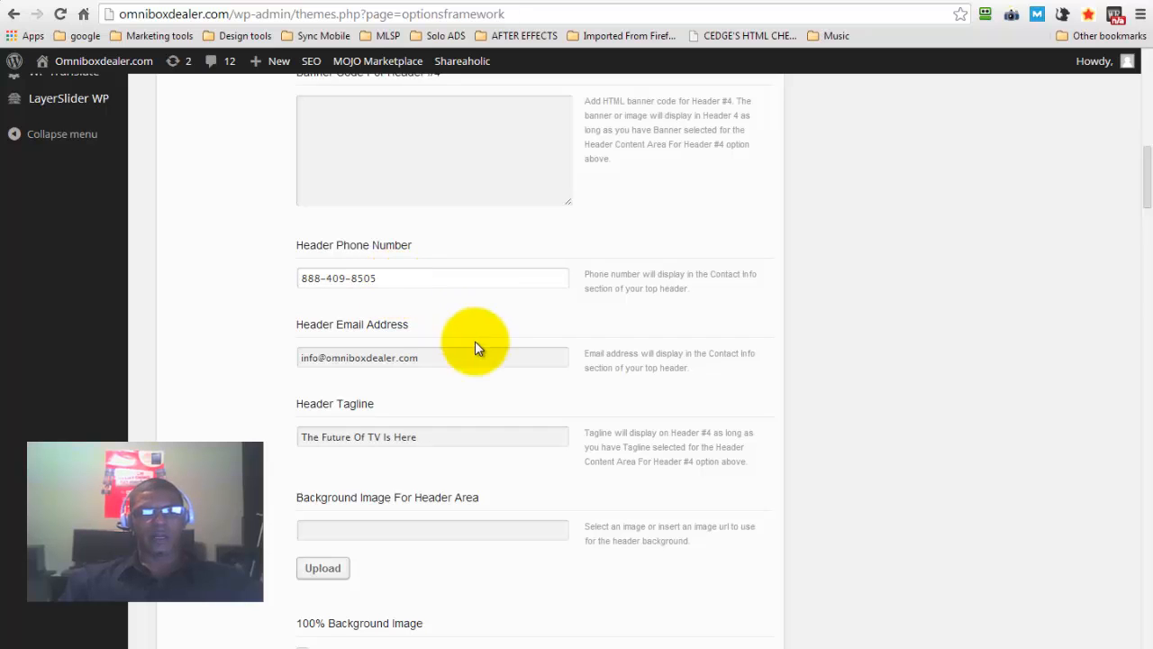
left_click(414, 359)
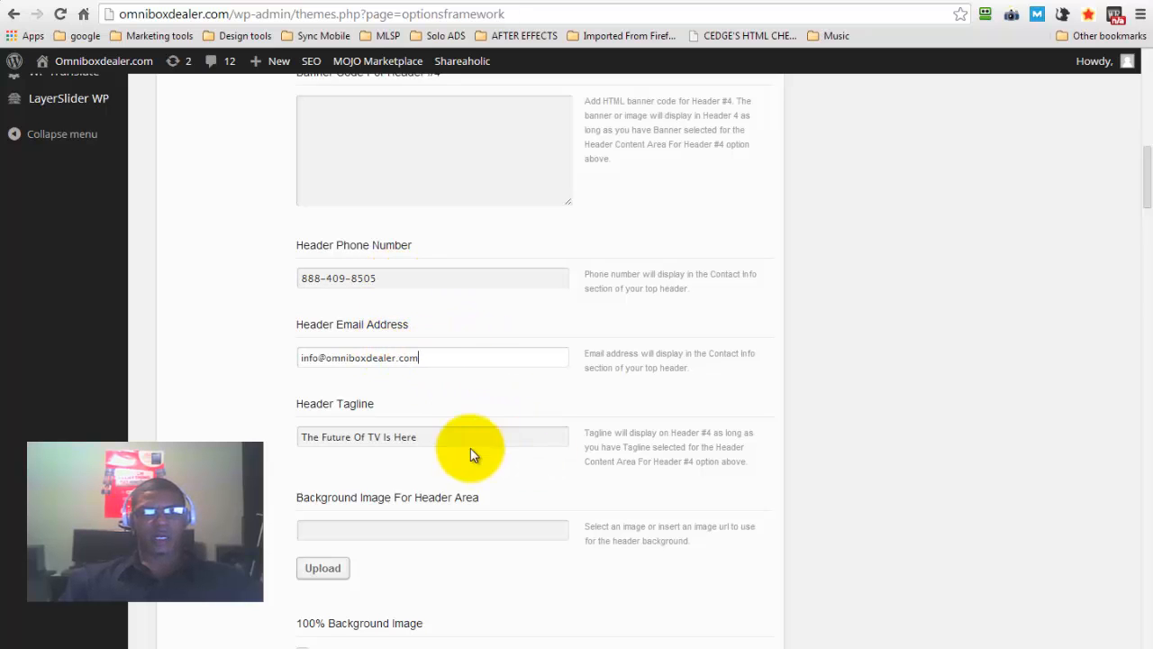
left_click(443, 441)
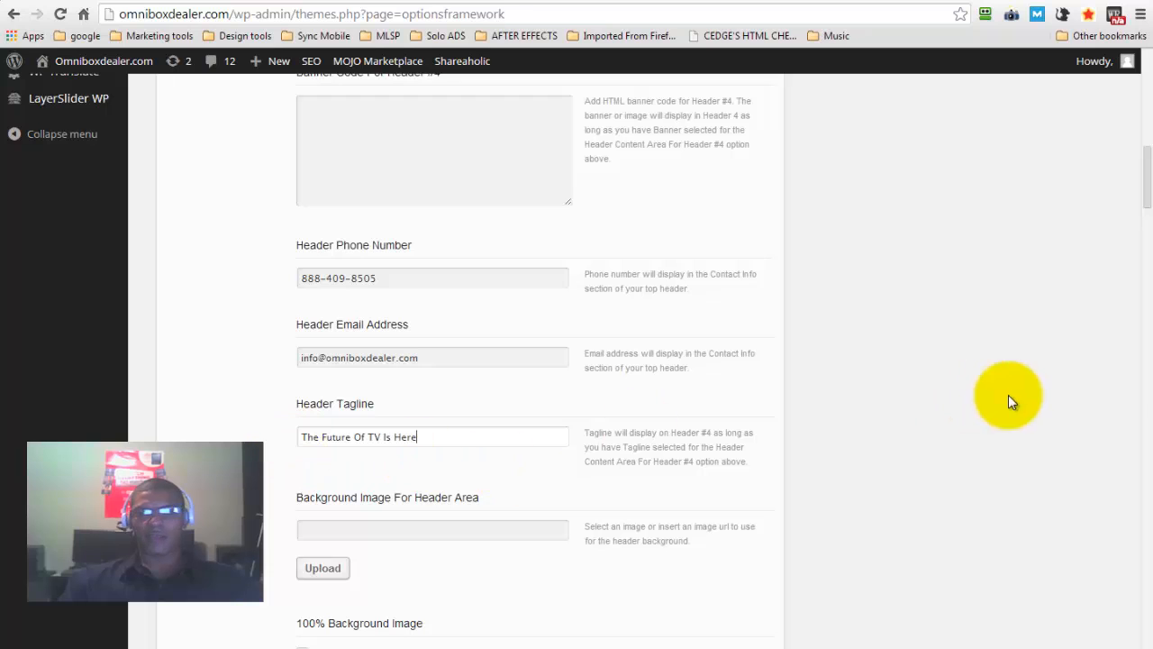
Look through the header's logo, sticky header and menu options
left_click_drag(1149, 192, 1149, 296)
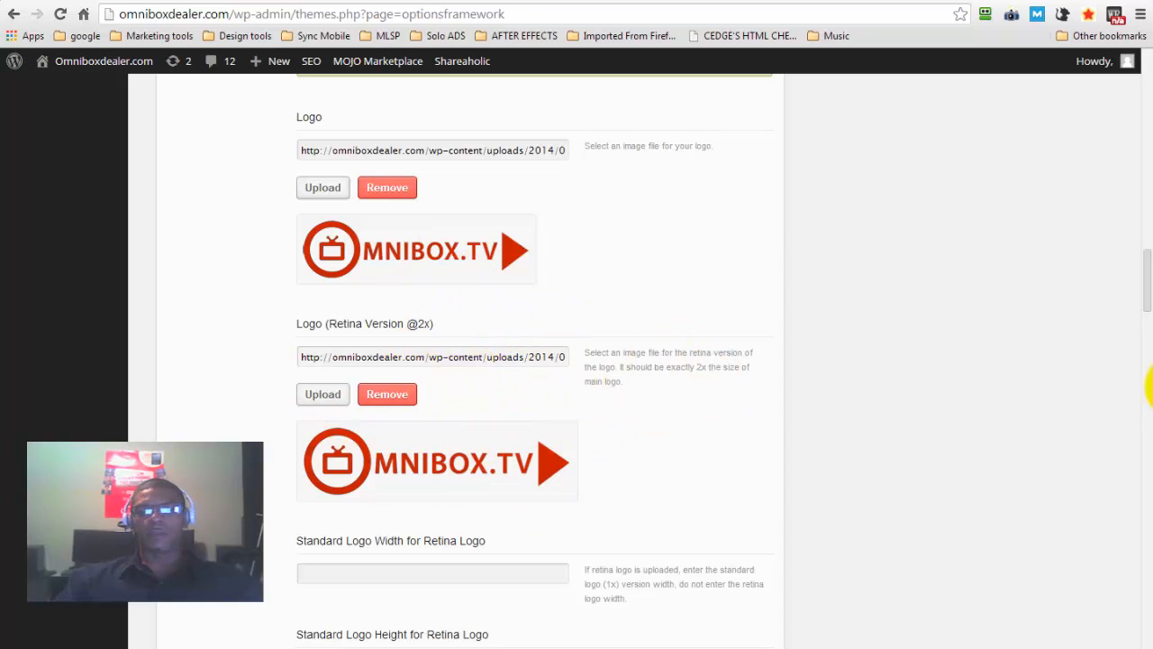
left_click_drag(1146, 278, 1151, 594)
scroll(1099, 262, "up", 20)
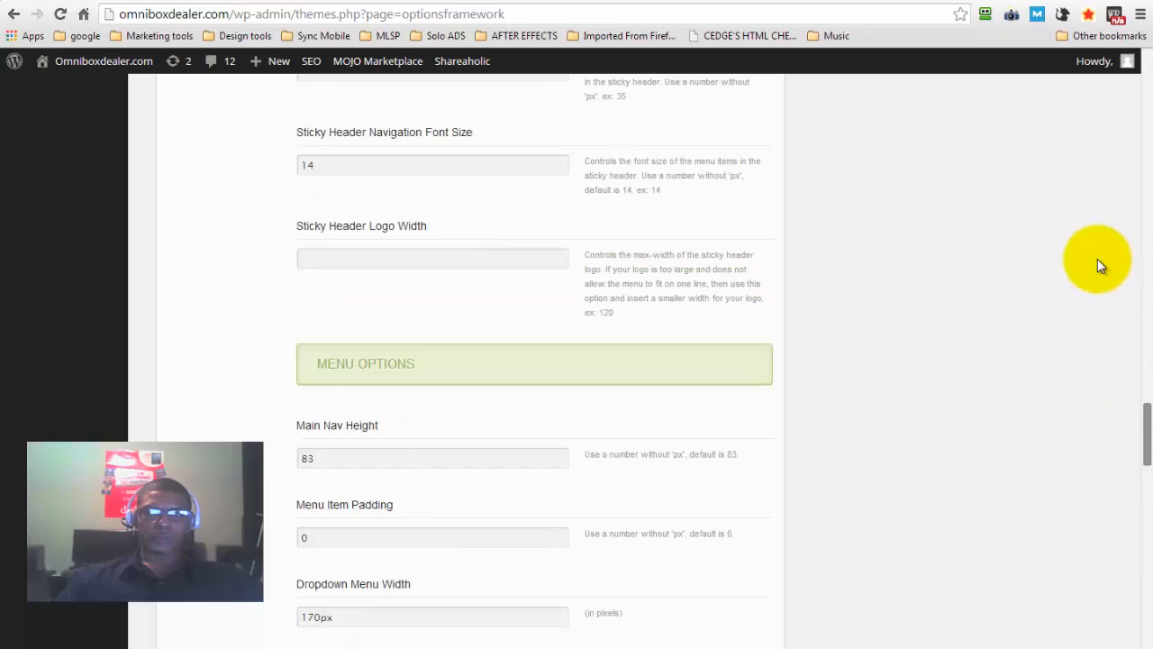
scroll(1101, 141, "up", 5)
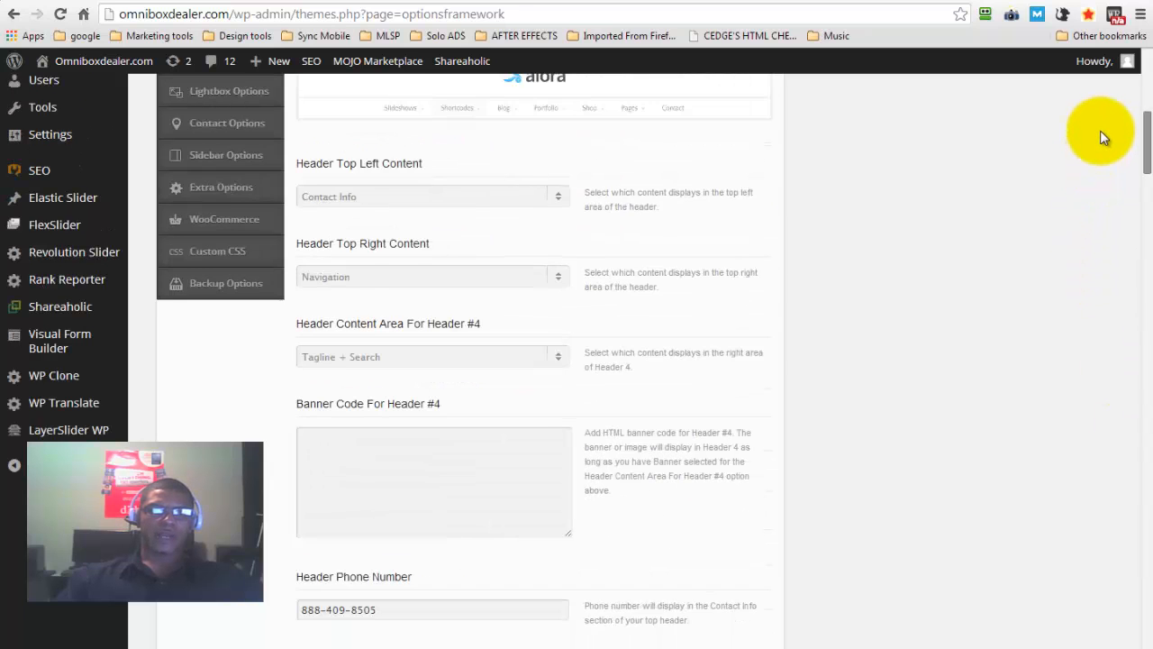
scroll(1097, 103, "up", 8)
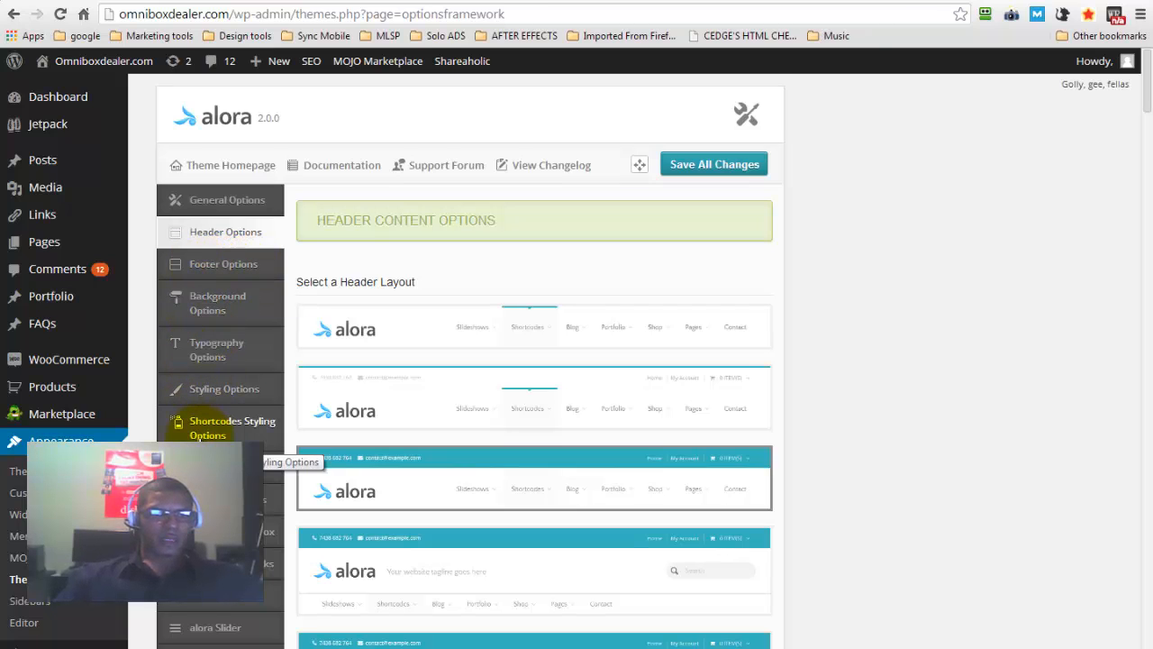
Look through the theme's styling options, covering the skin, predefined color scheme, background colors and element colors
scroll(179, 424, "down", 1)
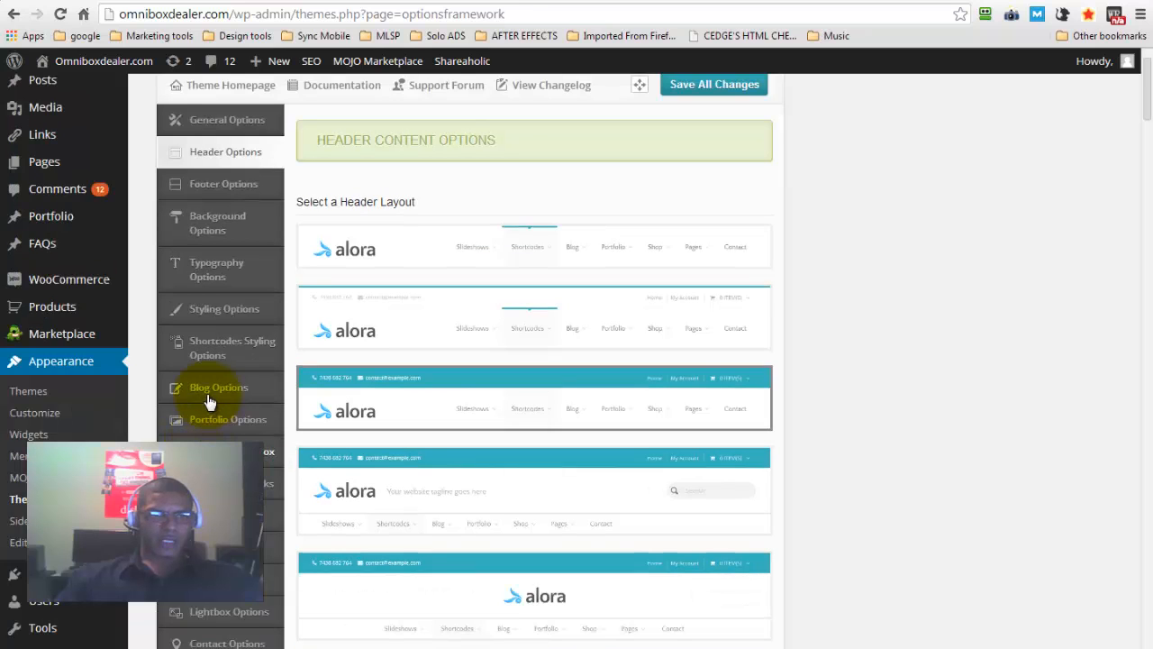
left_click(206, 315)
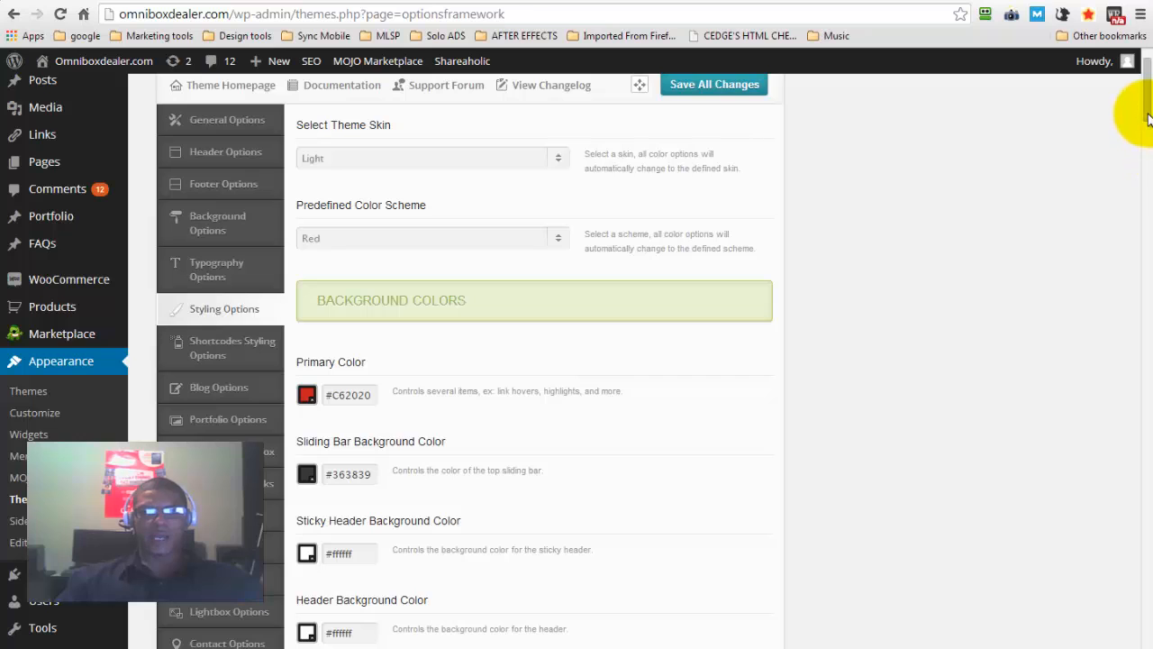
scroll(1146, 133, "down", 1)
scroll(1146, 132, "down", 1)
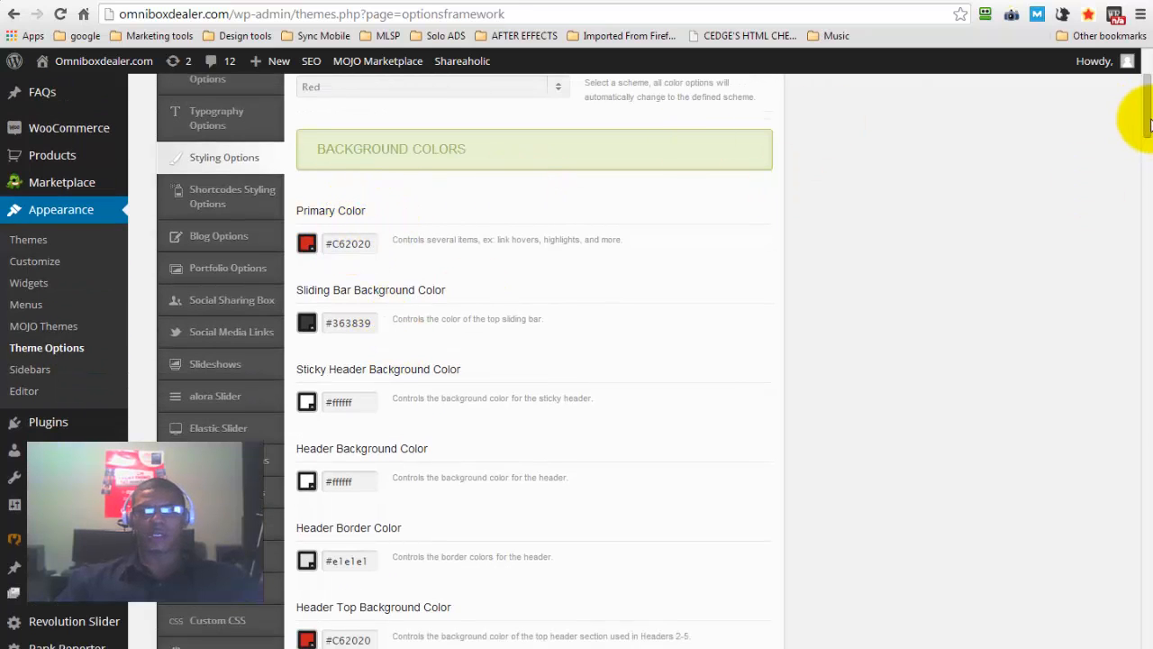
scroll(1148, 134, "down", 1)
scroll(1148, 135, "down", 5)
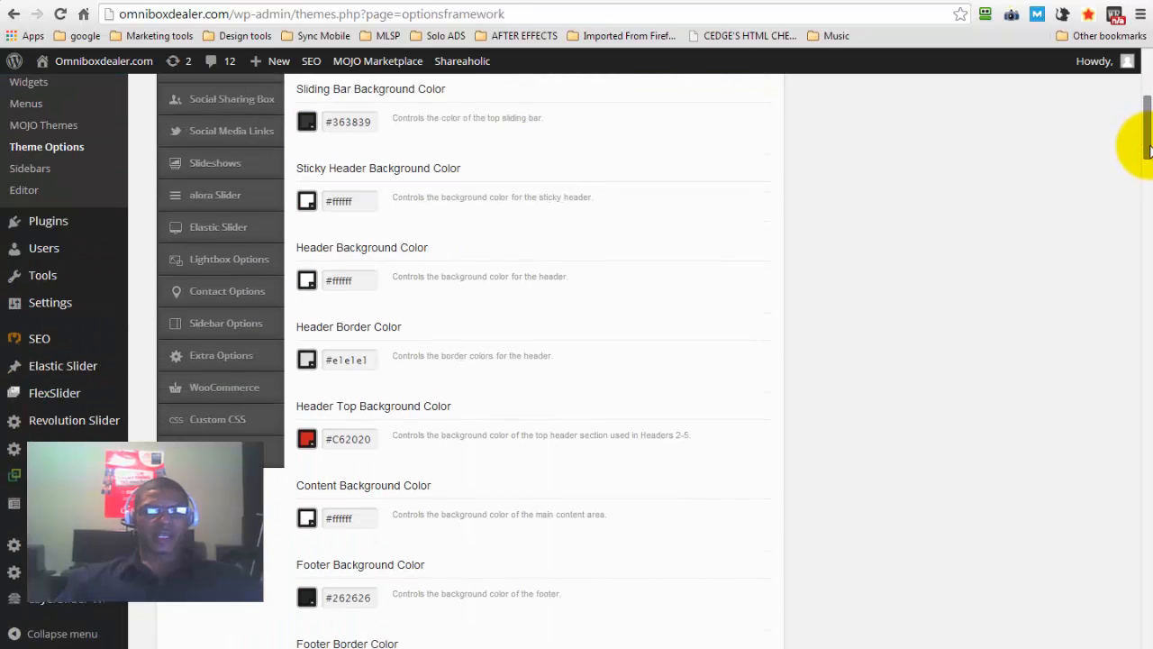
left_click_drag(1151, 199, 1128, 477)
left_click_drag(1135, 559, 1126, 527)
left_click_drag(1122, 444, 1117, 286)
scroll(1117, 215, "up", 15)
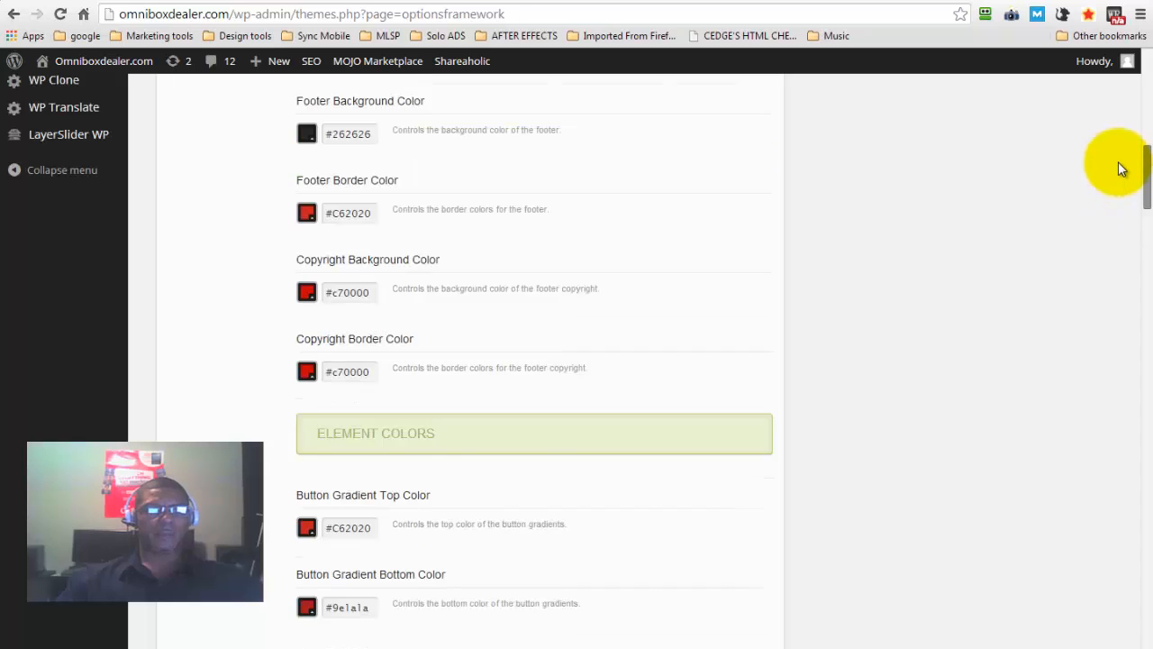
scroll(1114, 123, "up", 4)
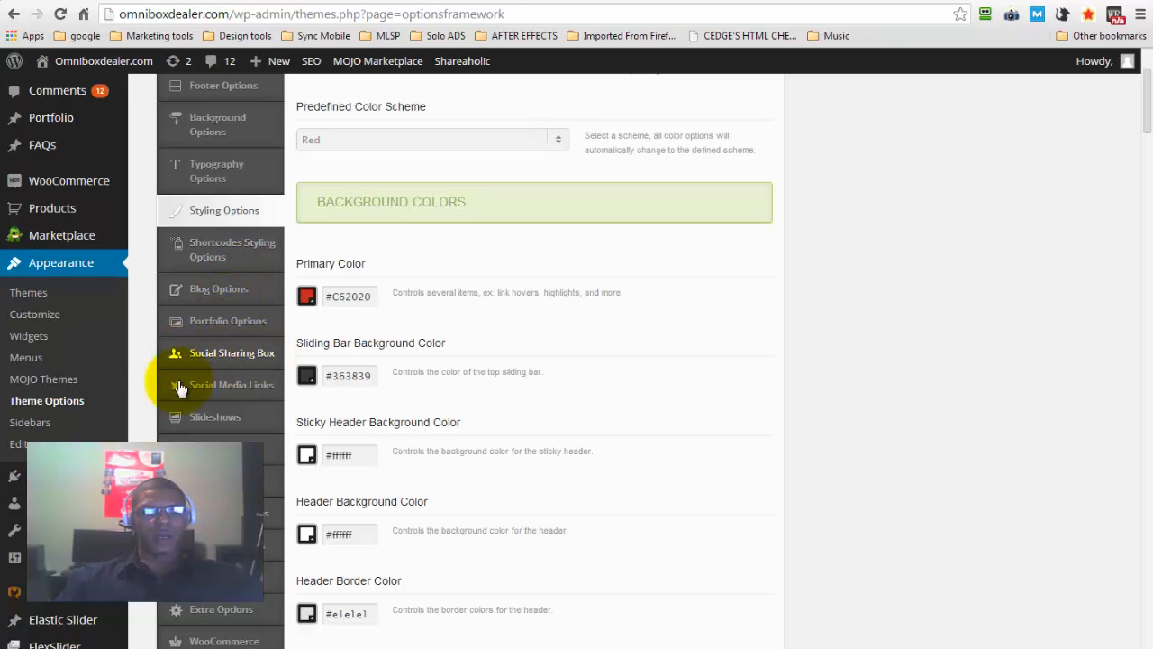
left_click(225, 394)
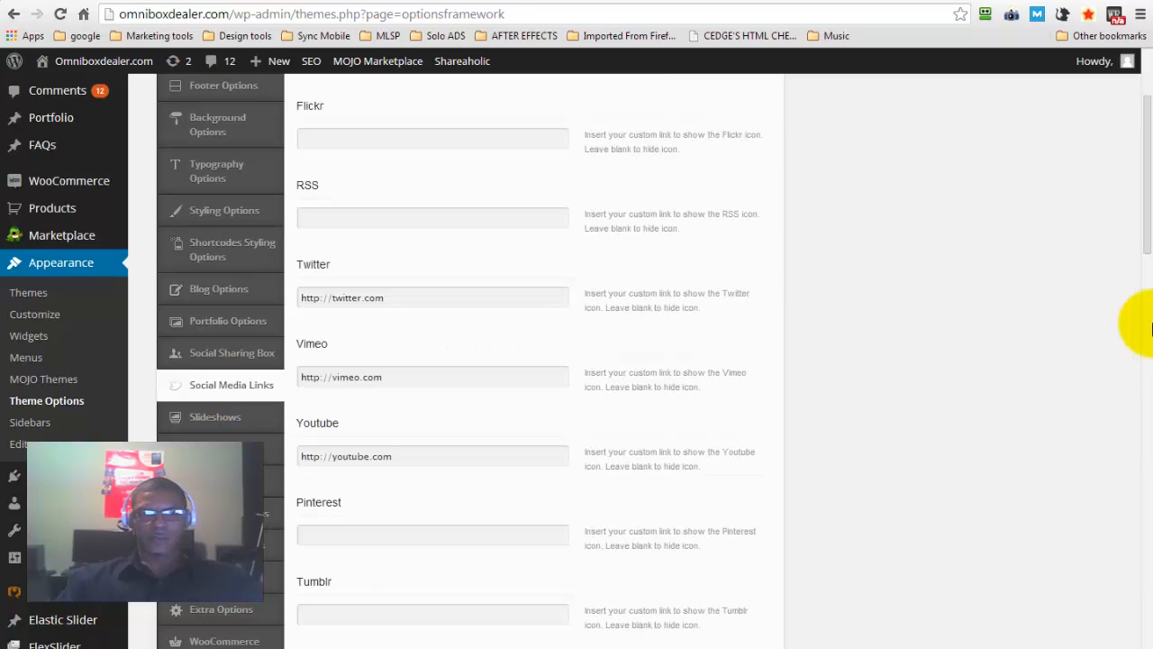
scroll(1143, 193, "up", 2)
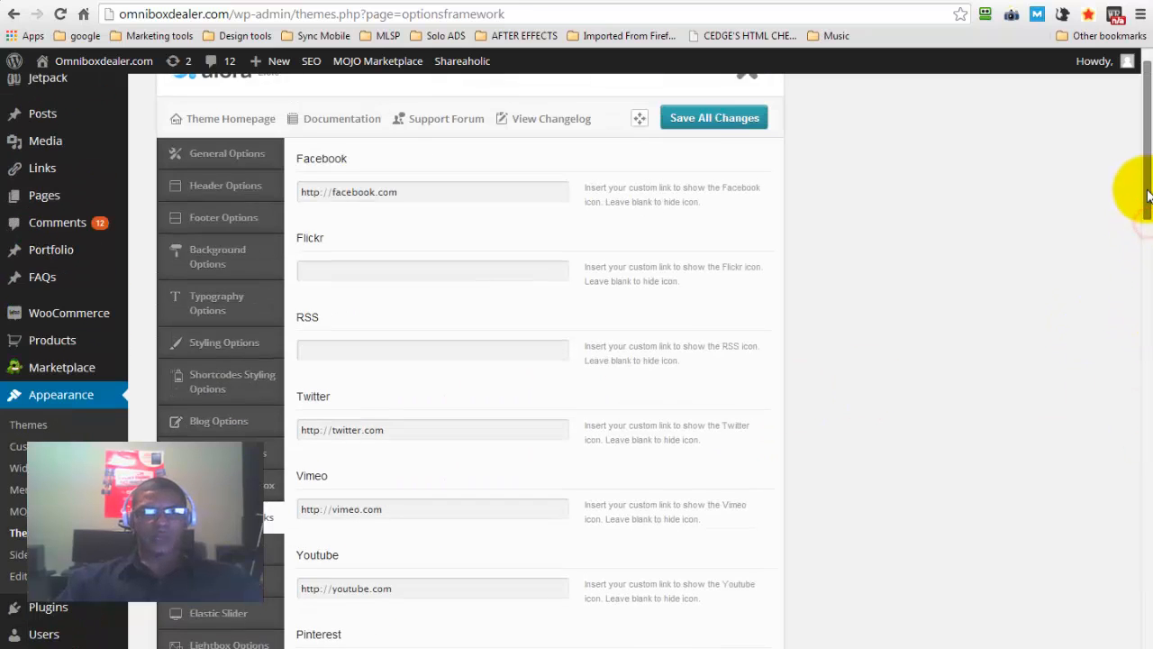
left_click_drag(1149, 196, 1135, 198)
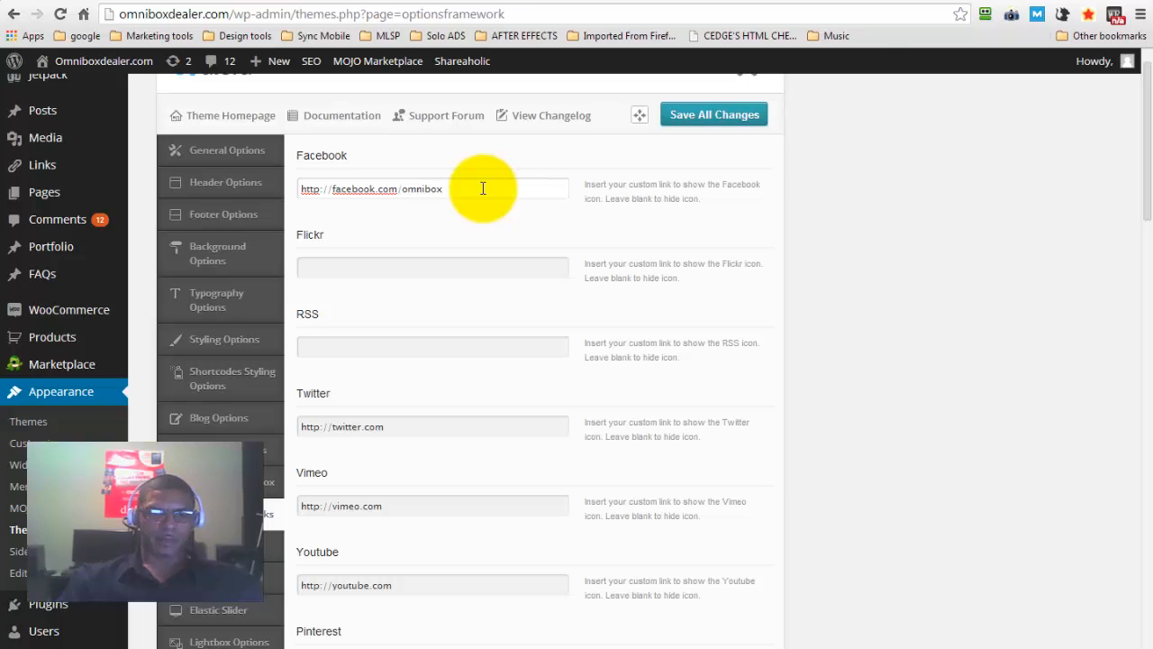
left_click_drag(484, 189, 402, 191)
key("ctrl+c")
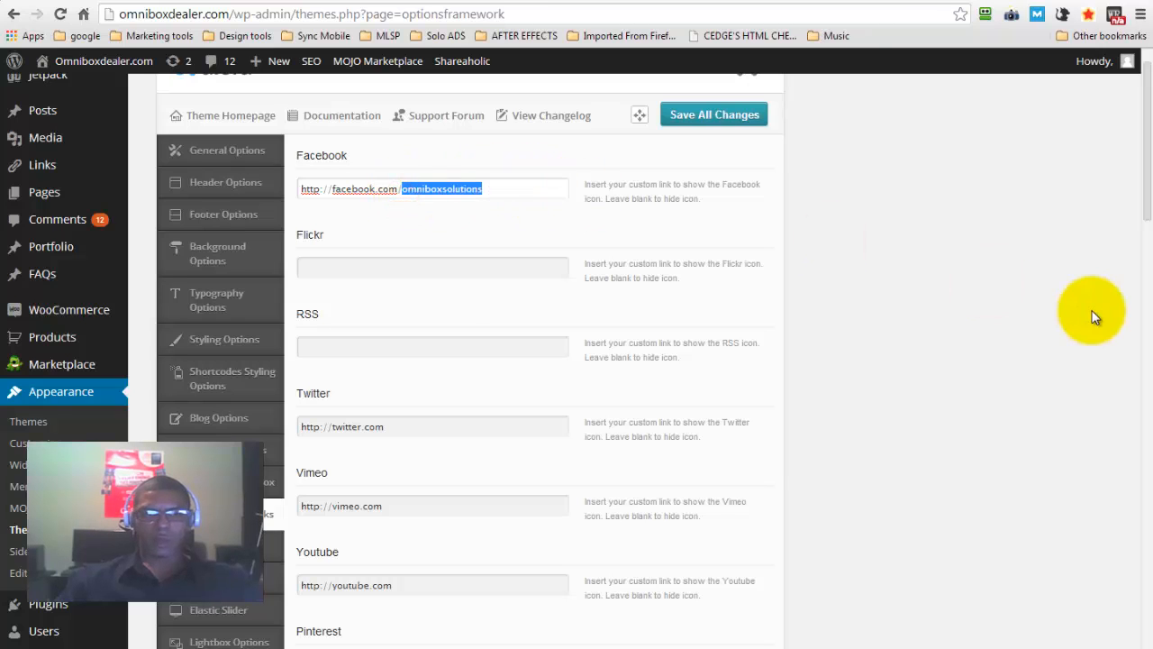
left_click(508, 435)
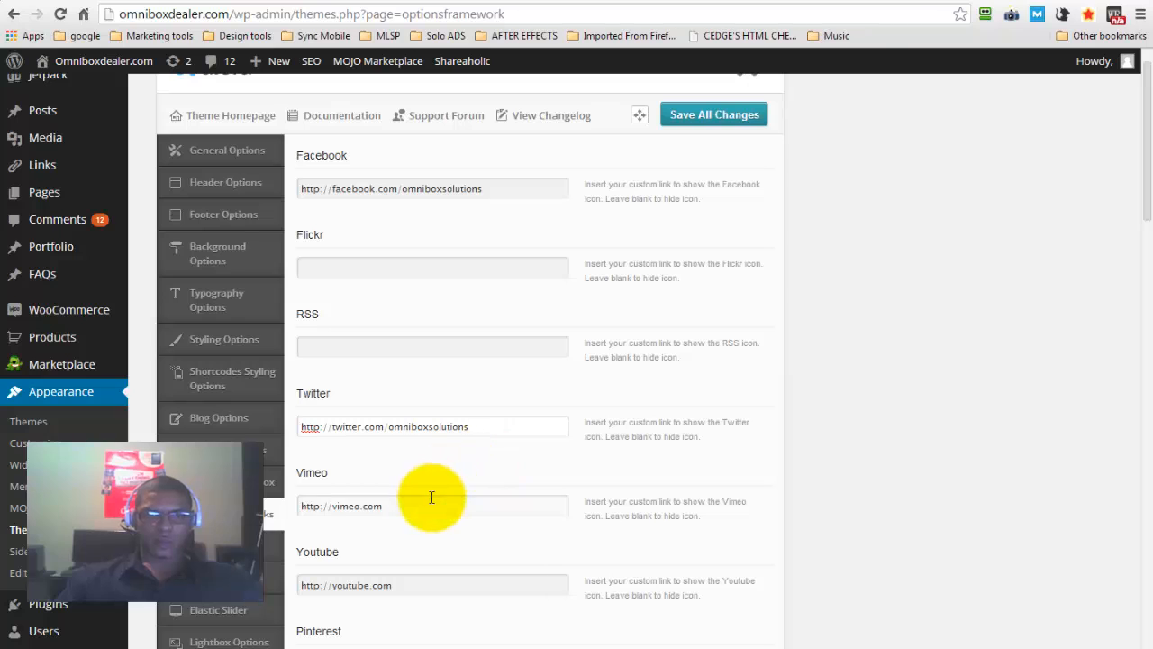
key("BackSpace")
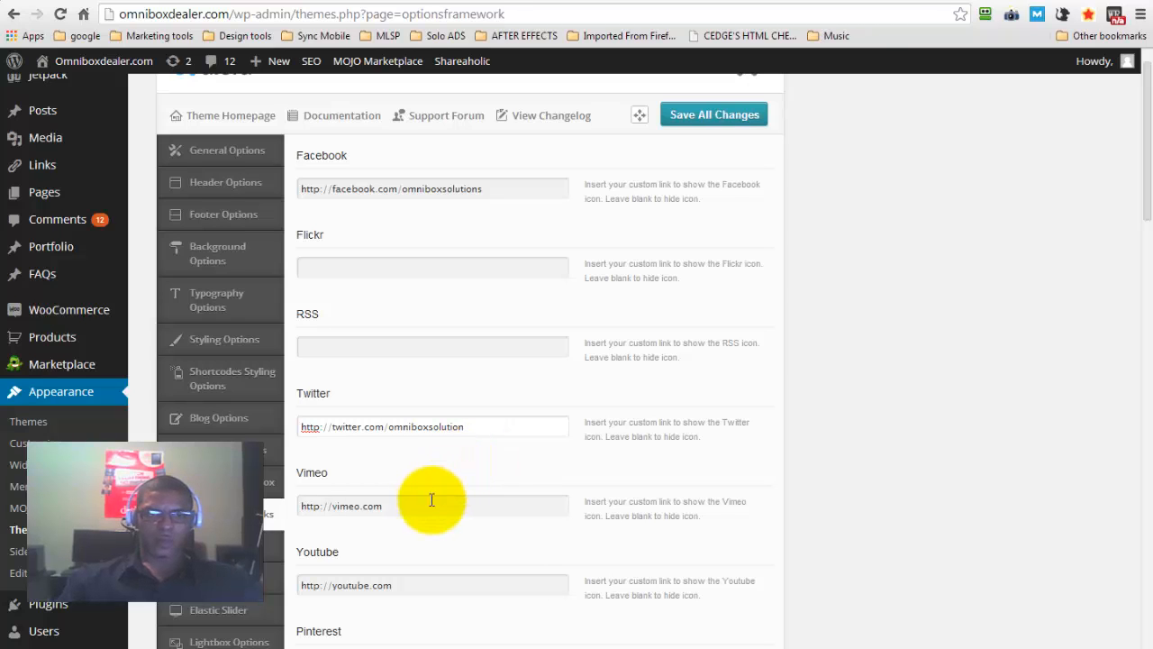
left_click(423, 505)
type("/omniboxsolutions")
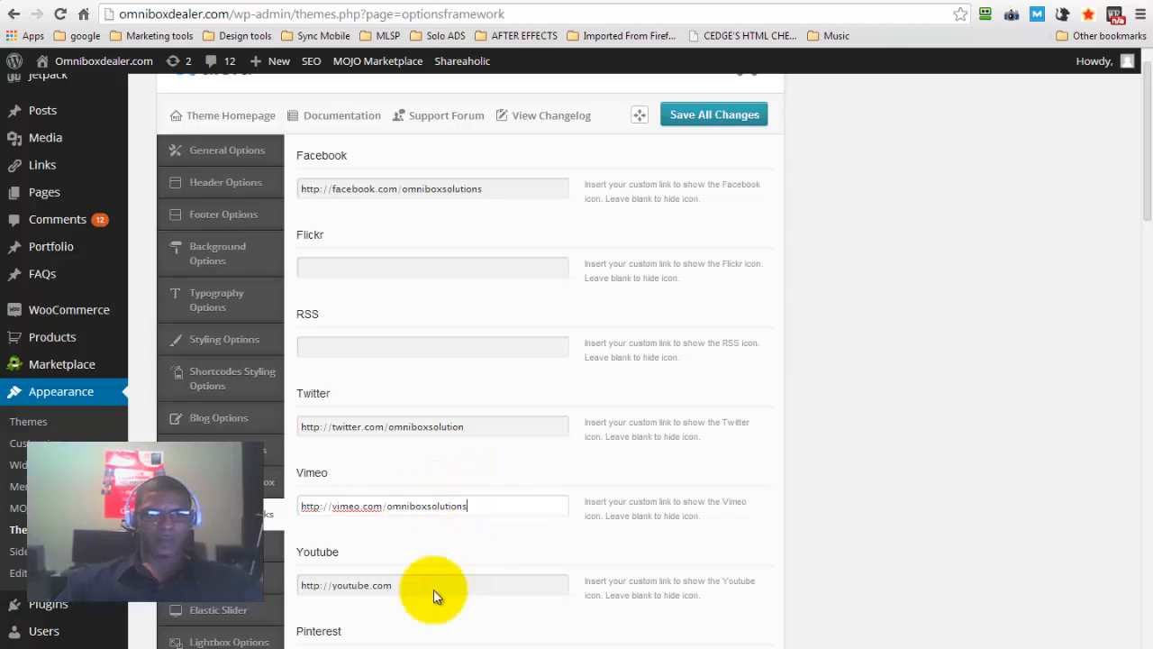
left_click(428, 586)
key("ctrl+v")
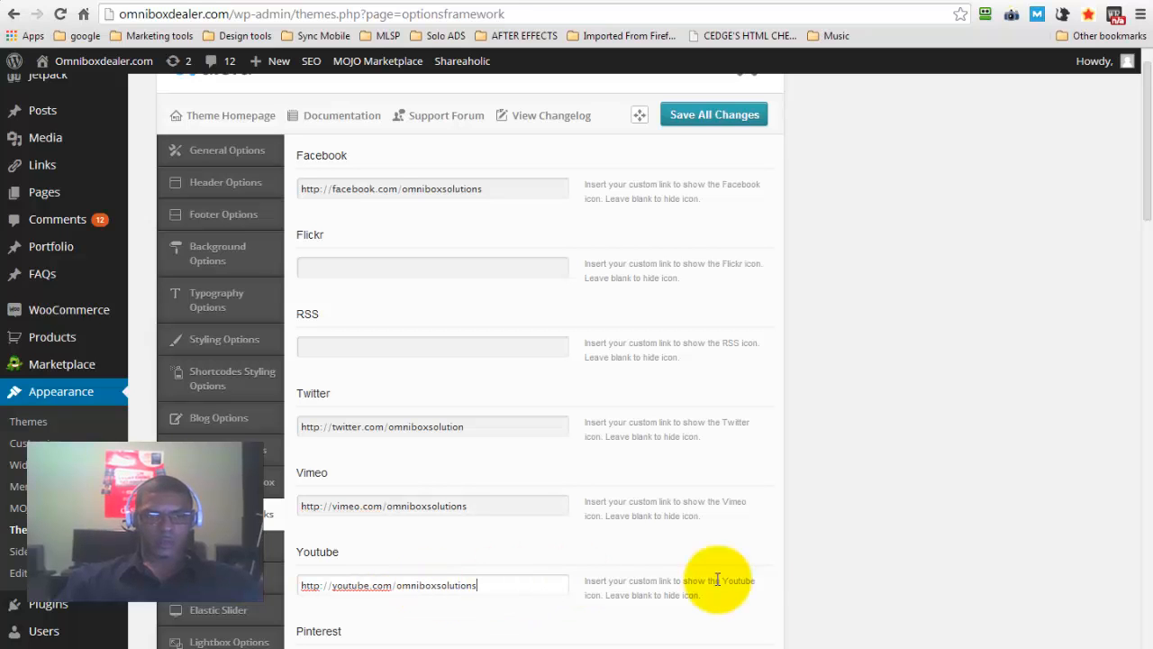
Review the theme's WooCommerce options, including products per page, account and cart links, social icons and account area messages
left_click_drag(1150, 185, 1146, 286)
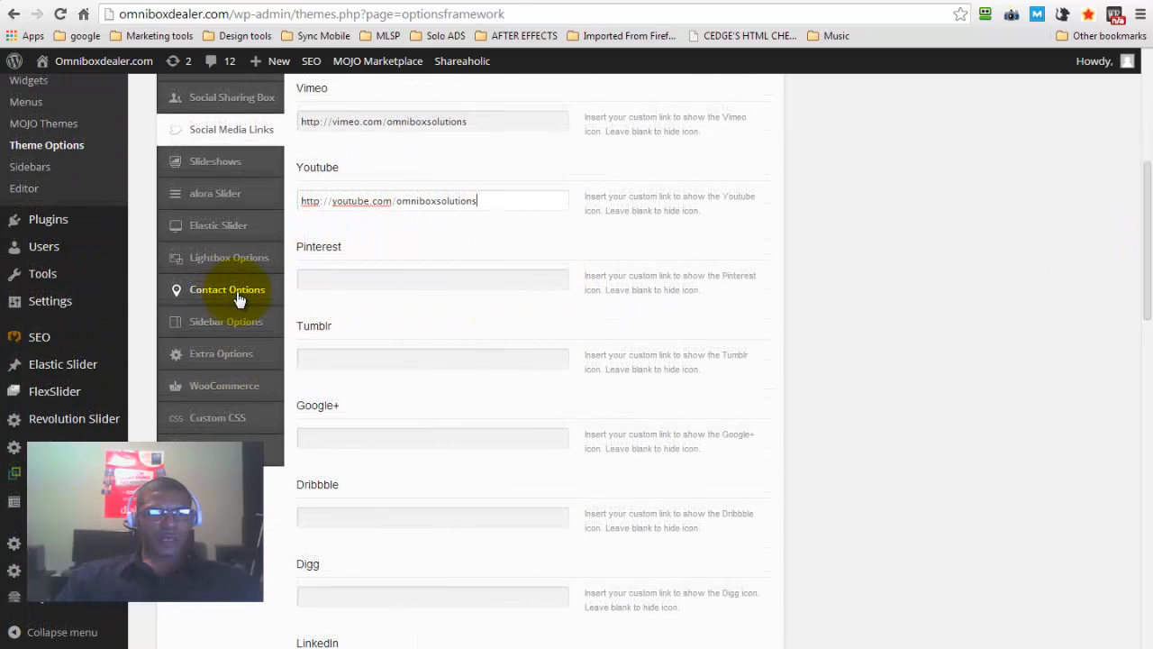
left_click(219, 388)
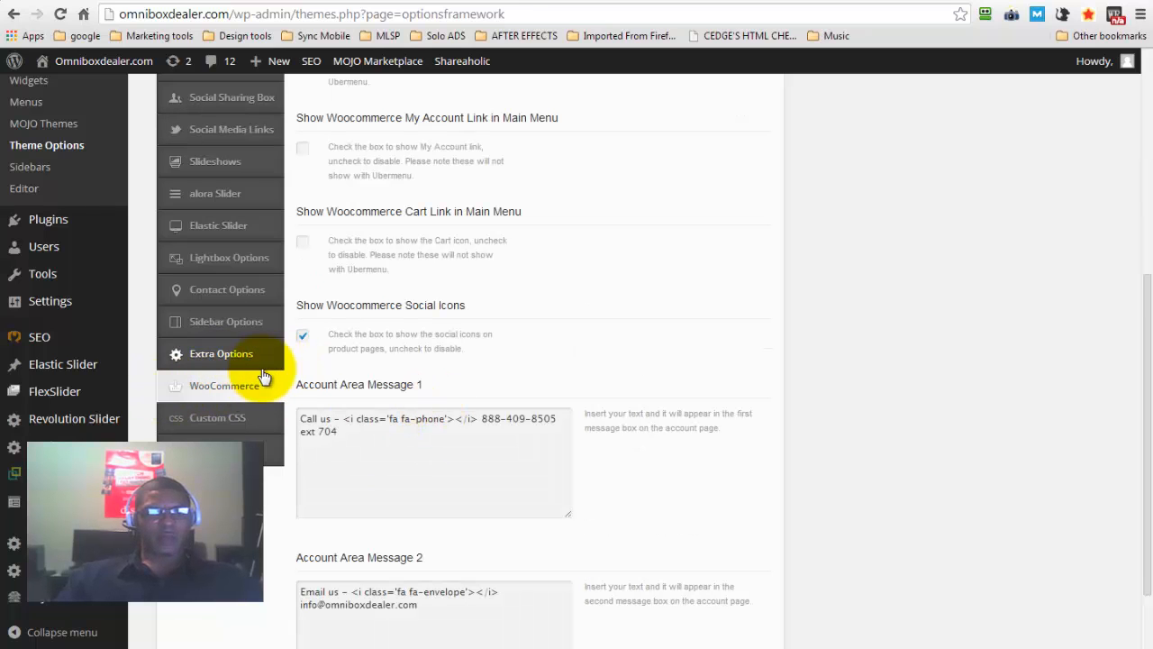
left_click(424, 451)
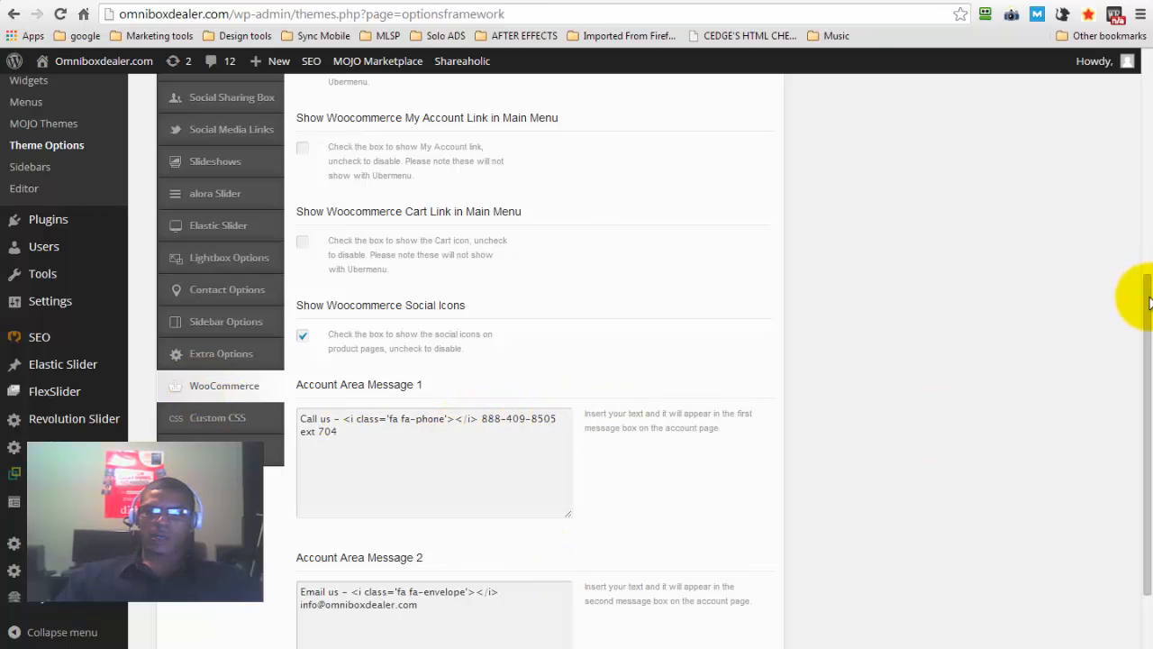
left_click_drag(1135, 291, 1135, 340)
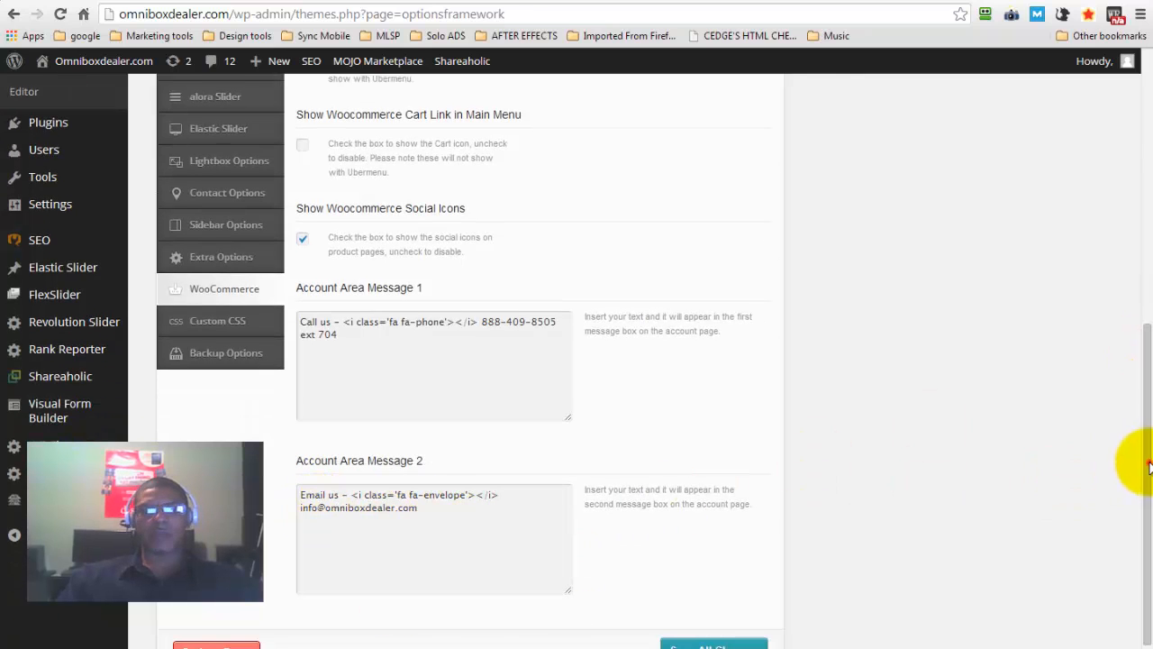
scroll(1133, 360, "up", 1)
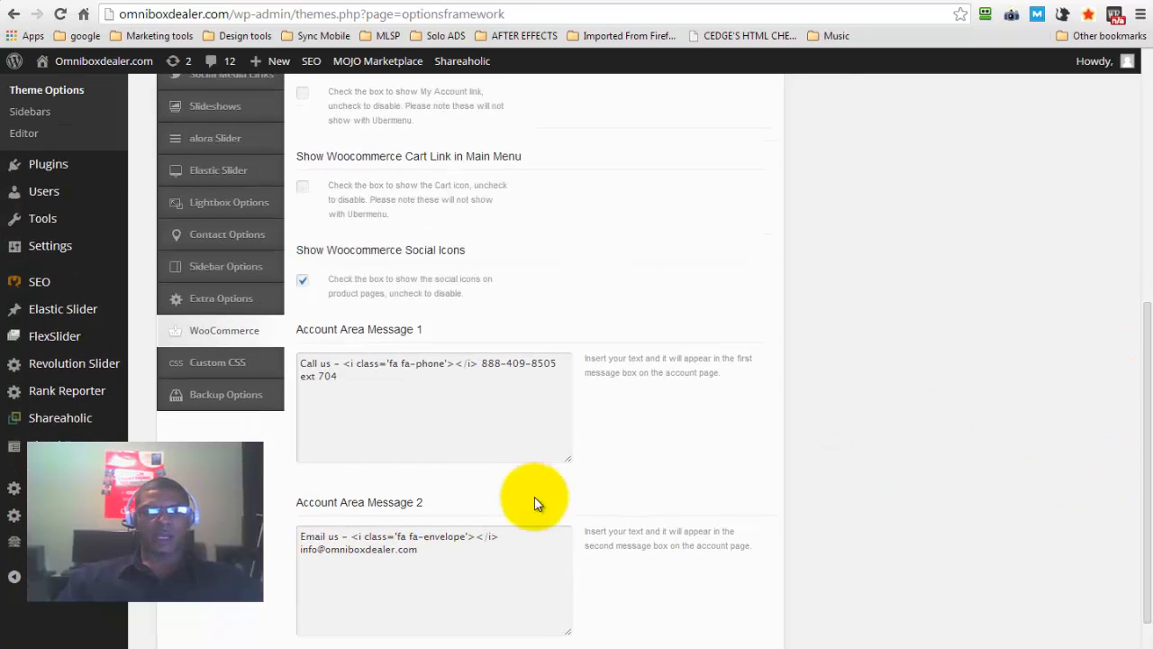
left_click(1144, 476)
left_click_drag(1144, 476, 1118, 214)
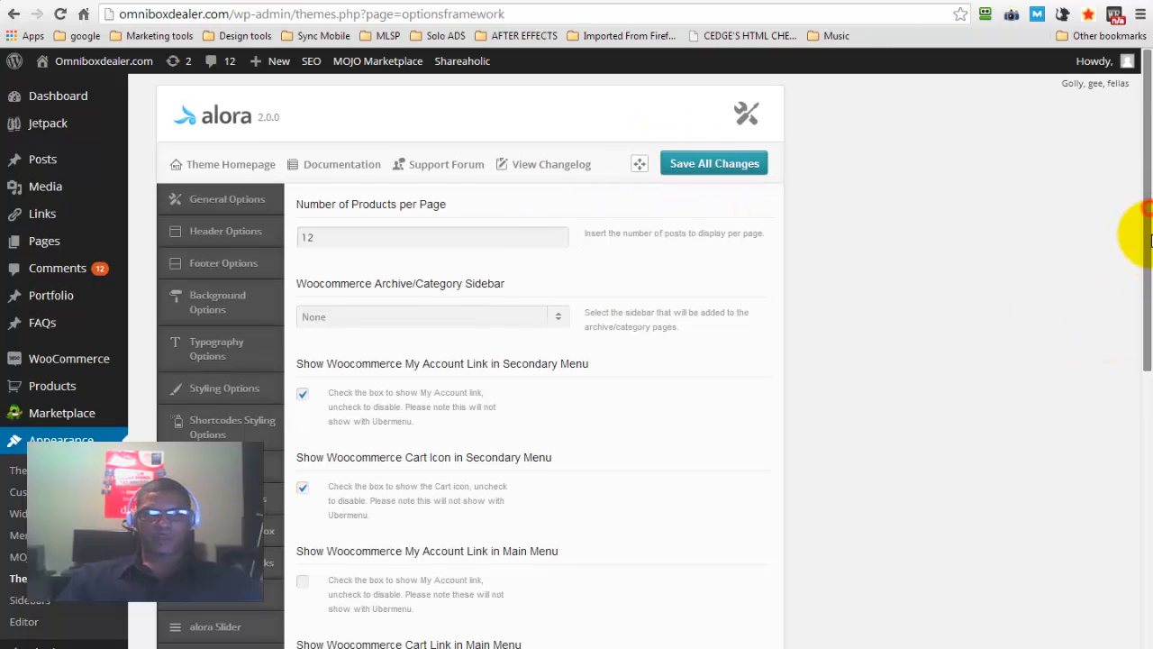
left_click_drag(1144, 226, 1151, 272)
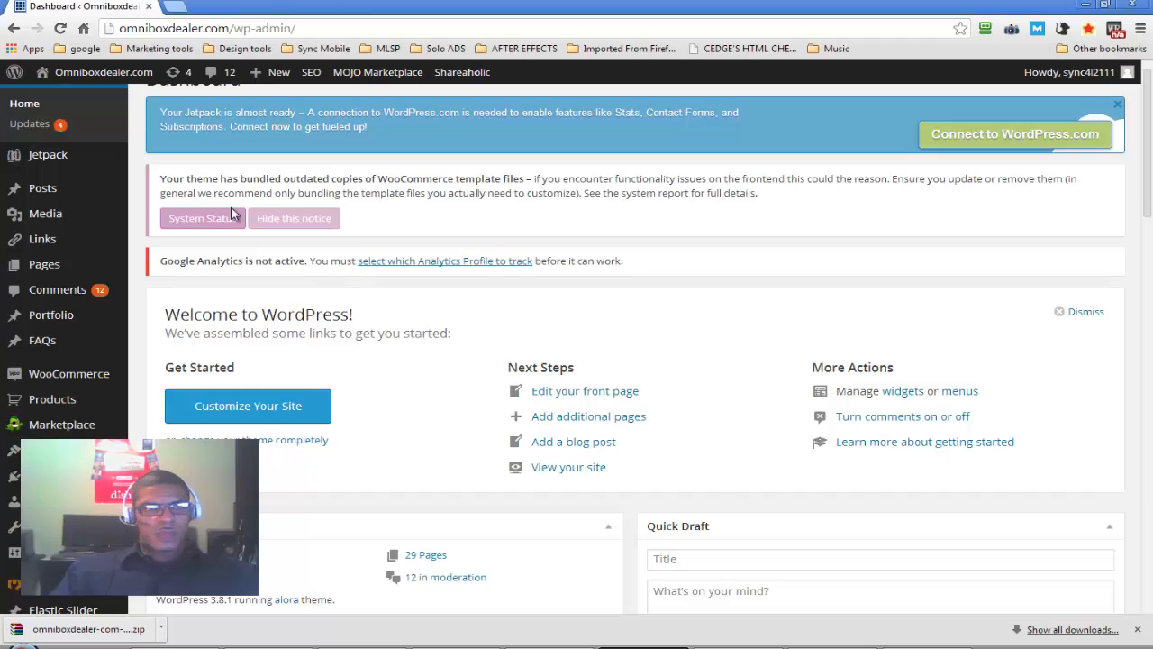
Open the Home page for editing and look through its Visual Composer layout, SEO, page, background and title bar options
mouse_move(90, 81)
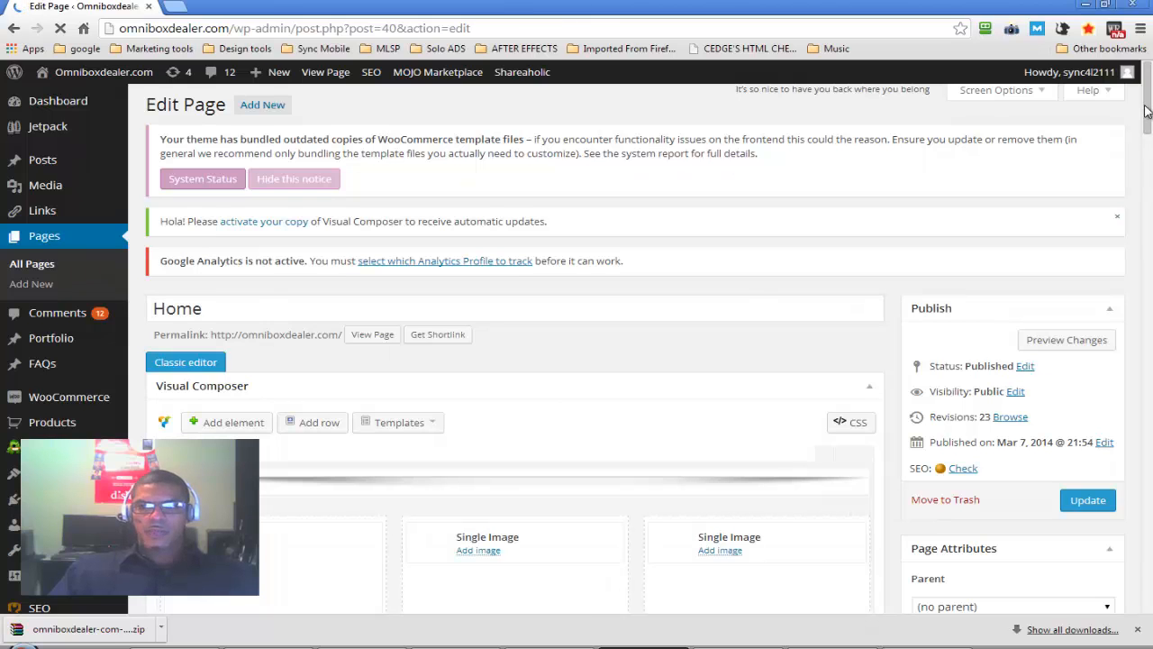
scroll(1147, 110, "down", 5)
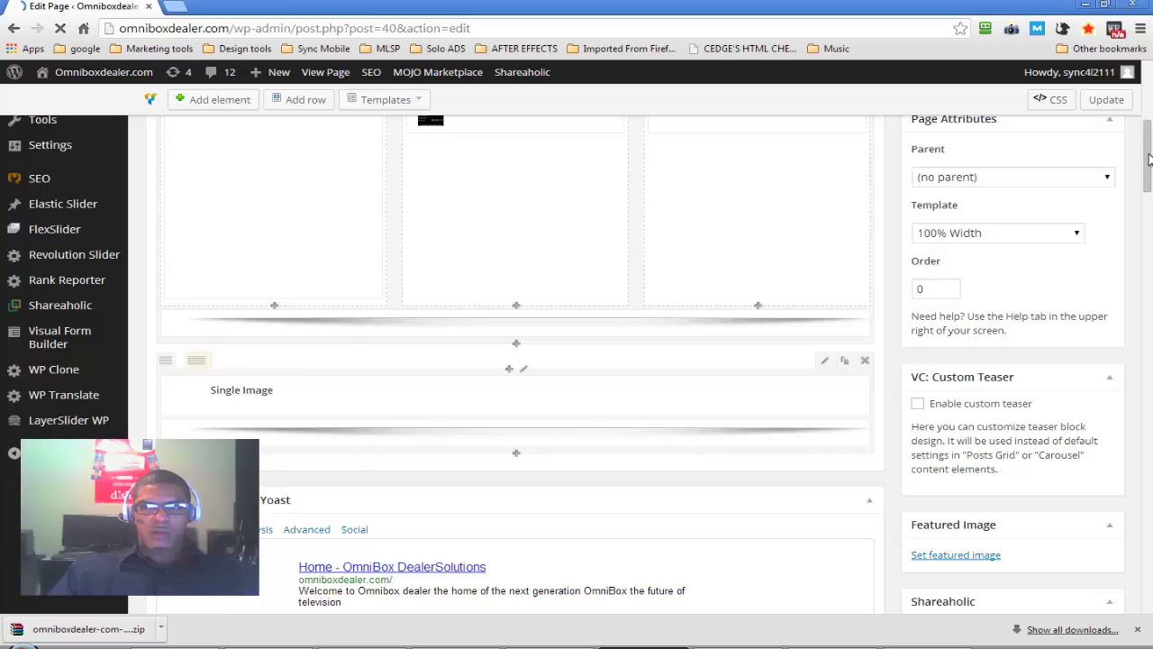
scroll(1152, 237, "down", 10)
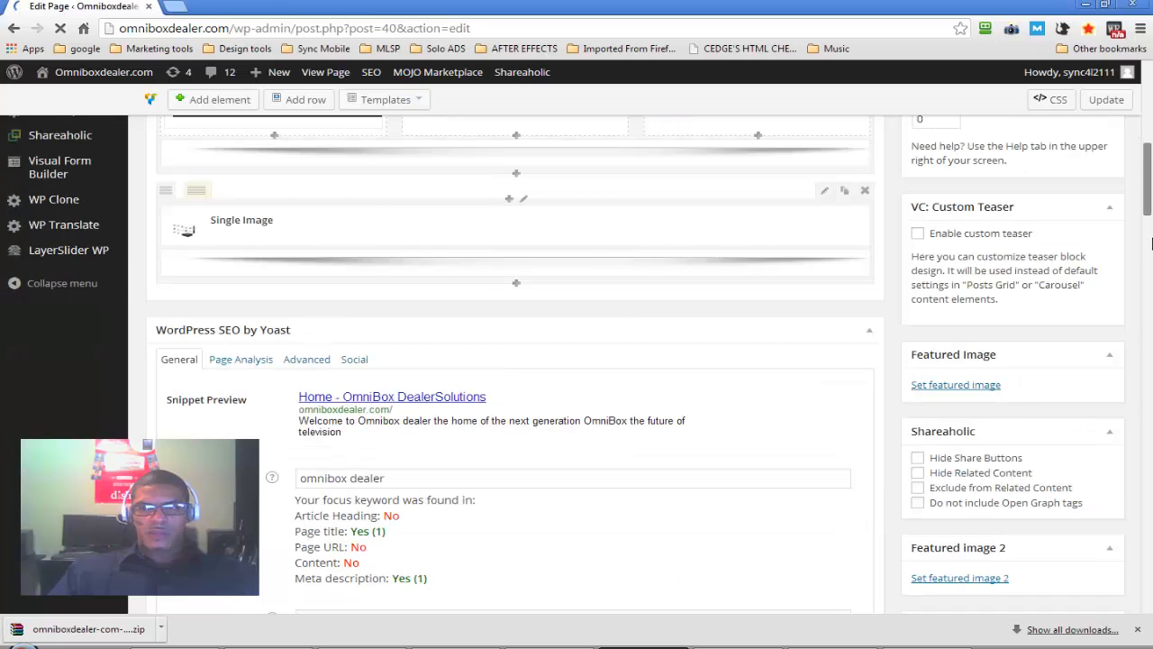
scroll(1151, 300, "down", 10)
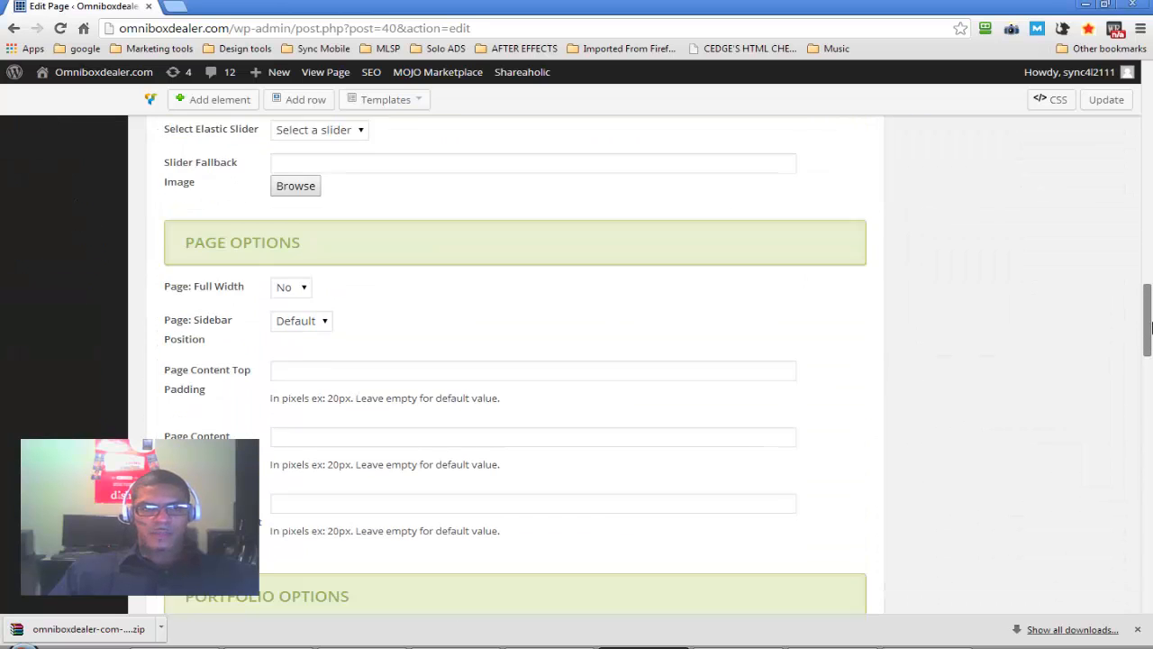
scroll(1152, 439, "down", 10)
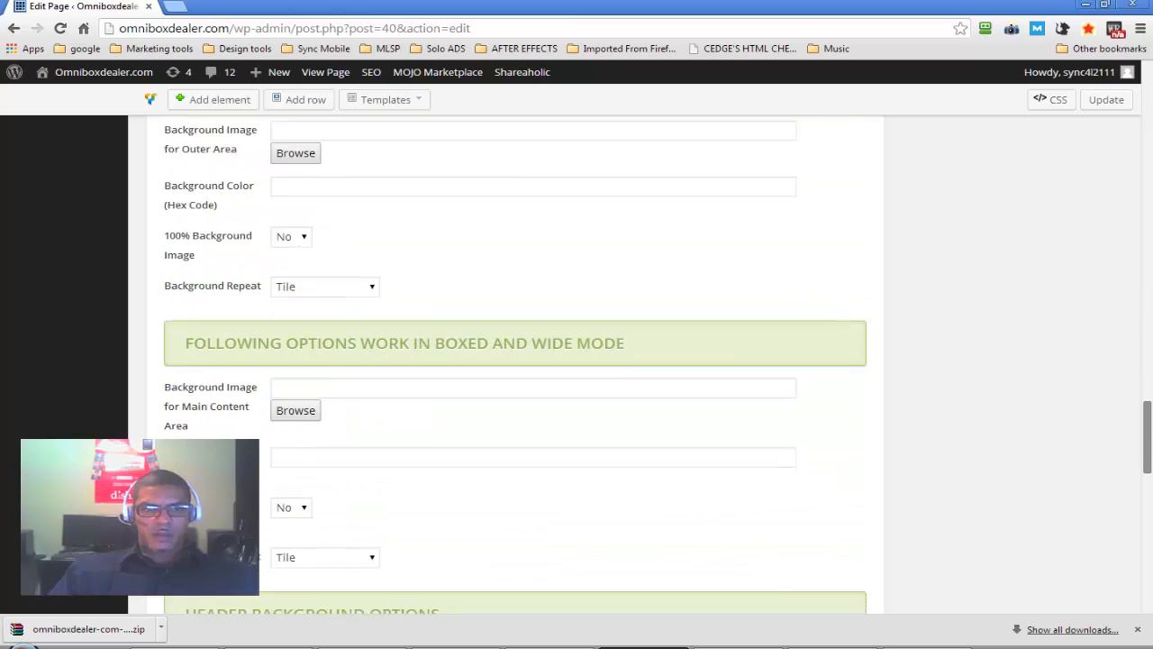
left_click_drag(1151, 545, 1150, 539)
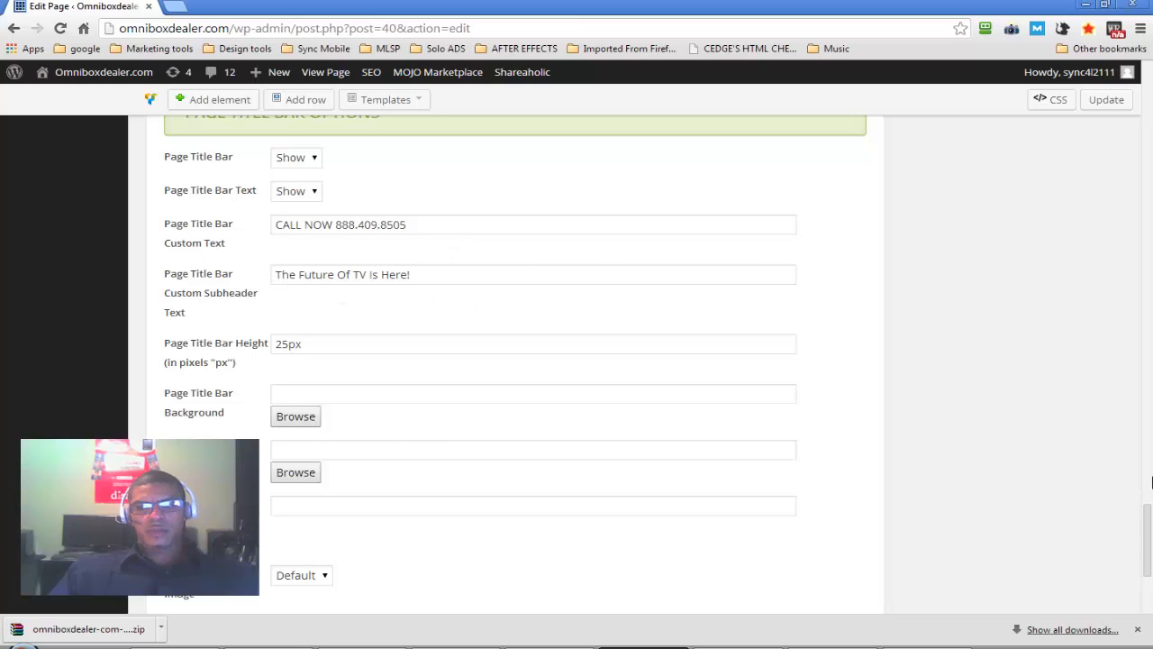
left_click_drag(1147, 525, 1134, 128)
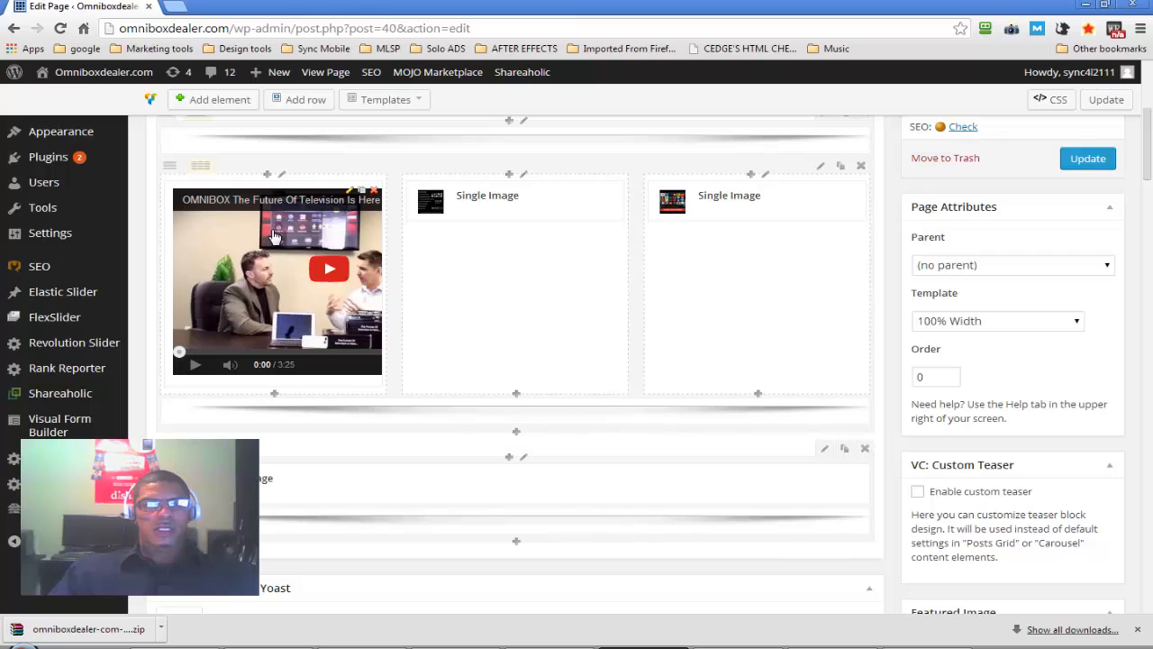
Examine the video text block's visual view and embed code on the Home page, then close it without saving
left_click(351, 194)
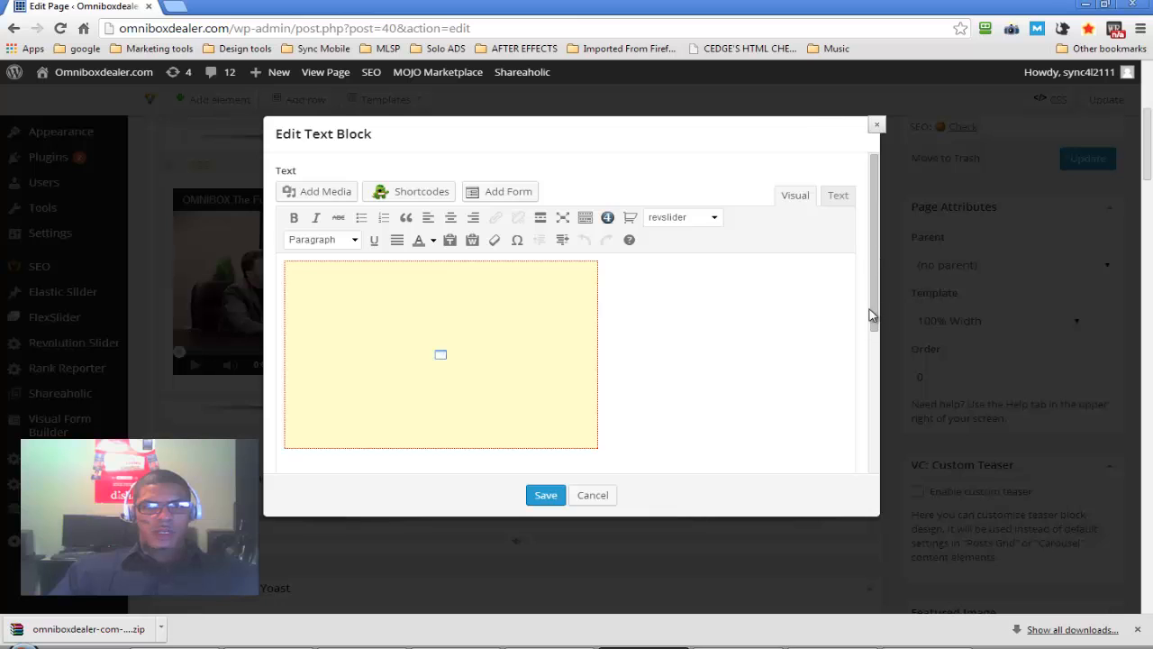
left_click_drag(870, 312, 876, 417)
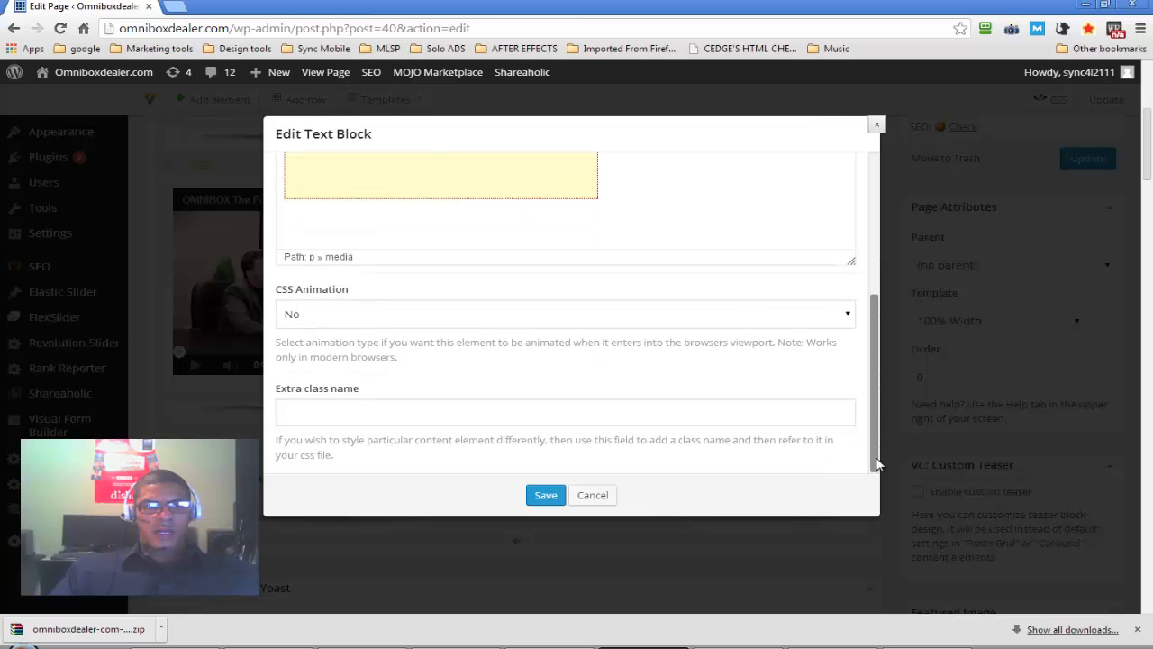
left_click_drag(879, 464, 855, 211)
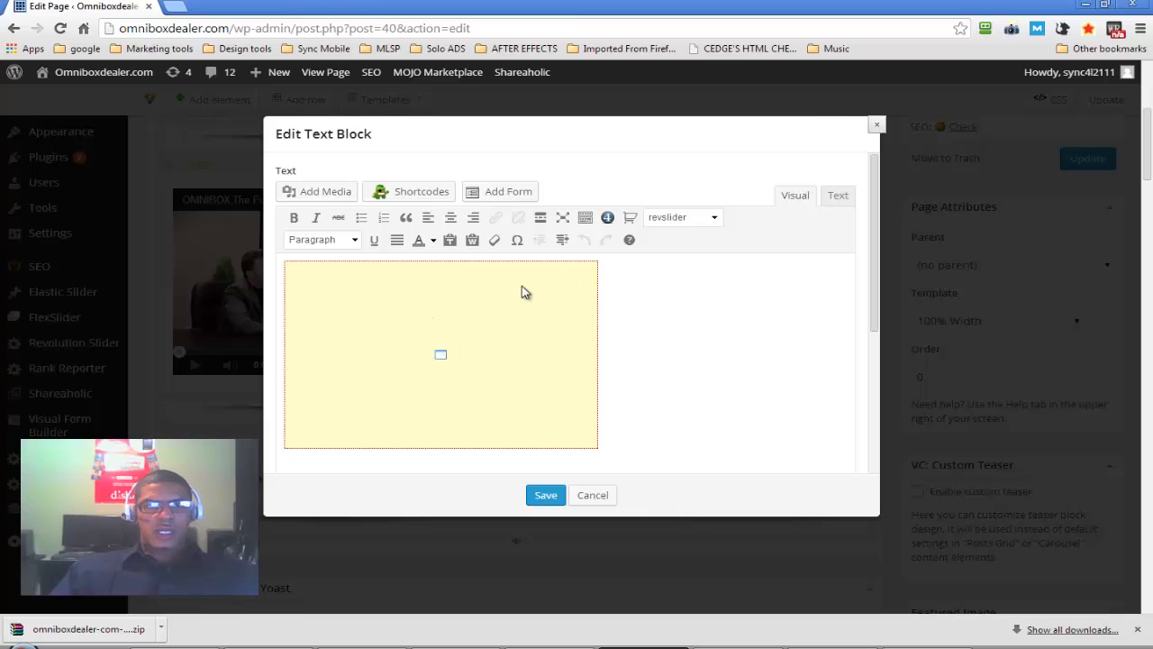
left_click(842, 195)
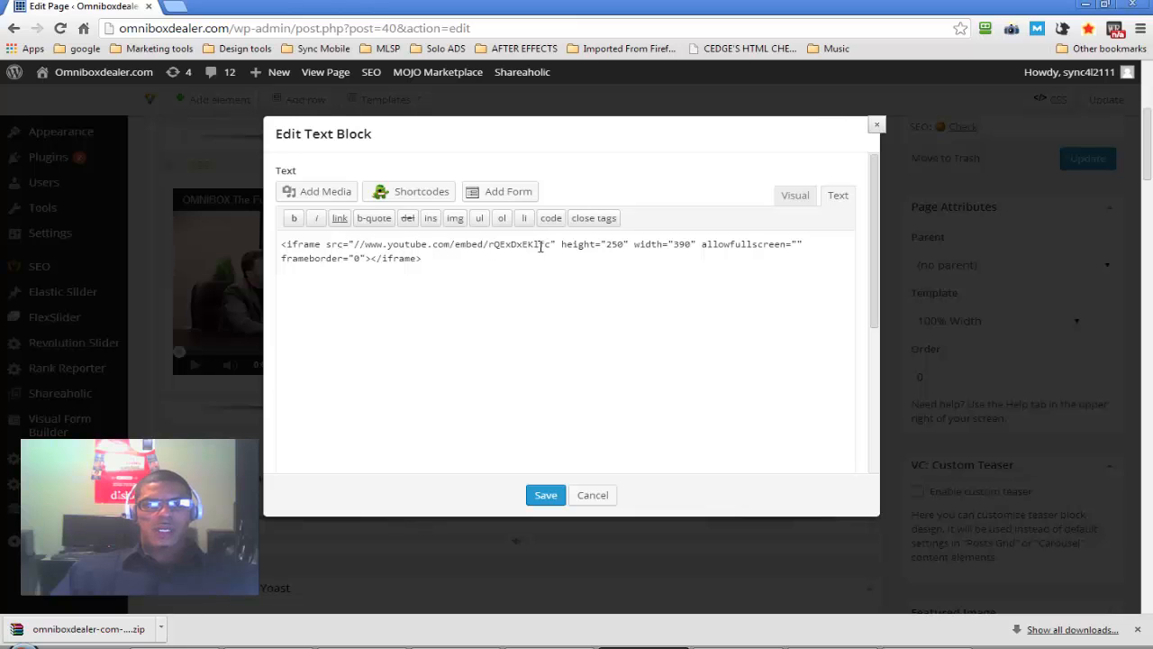
left_click(791, 196)
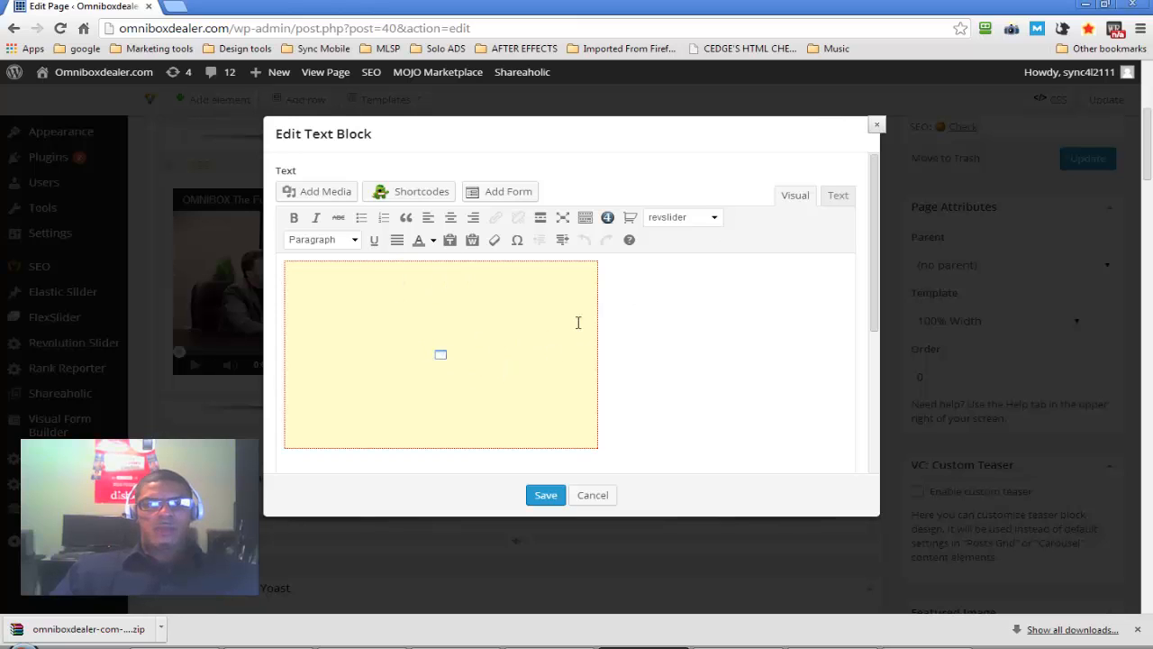
left_click(839, 197)
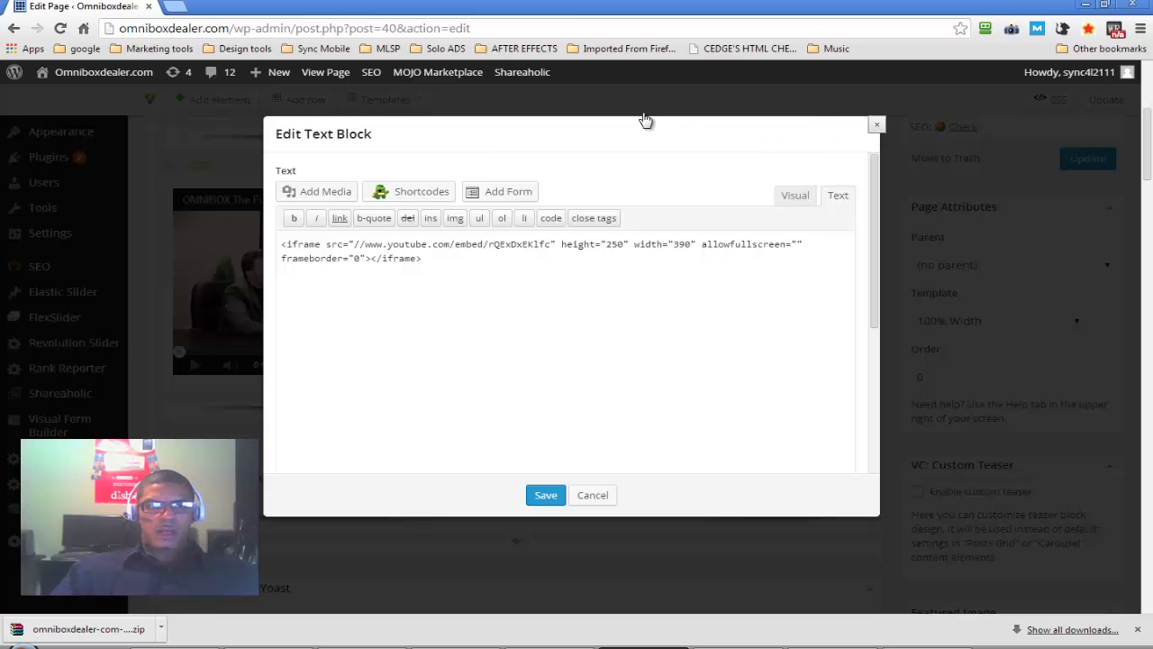
key("Escape")
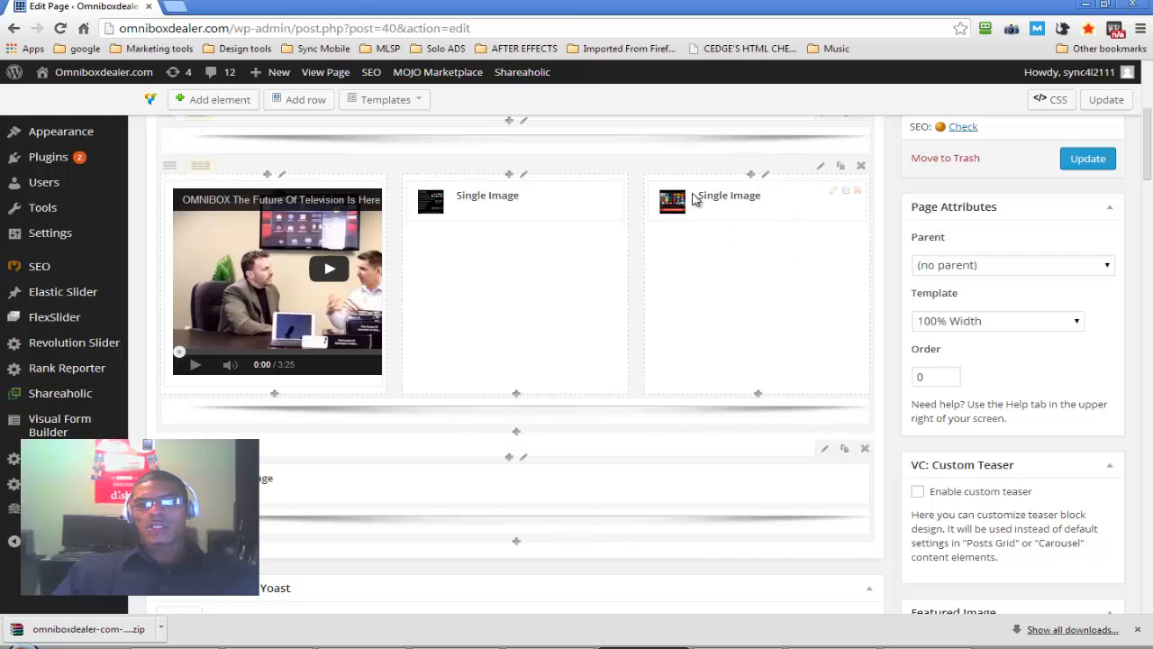
Review the third-column Single Image block's image, animation, size, alignment and link settings on the Home page, then close it without saving
left_click(835, 196)
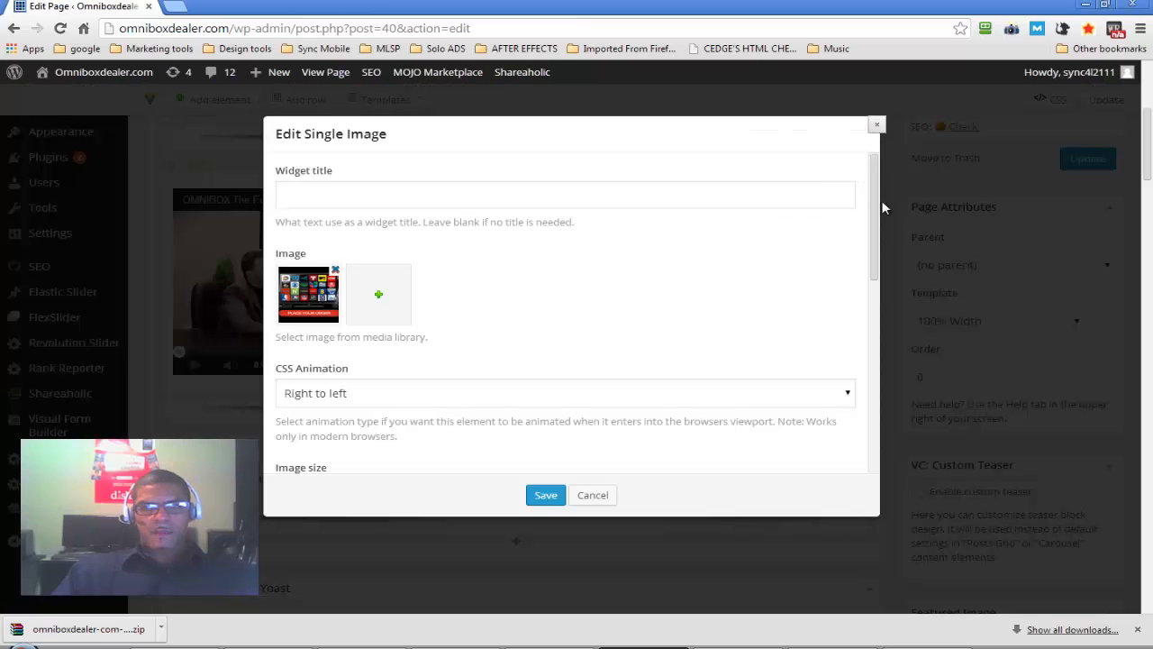
left_click_drag(874, 214, 871, 313)
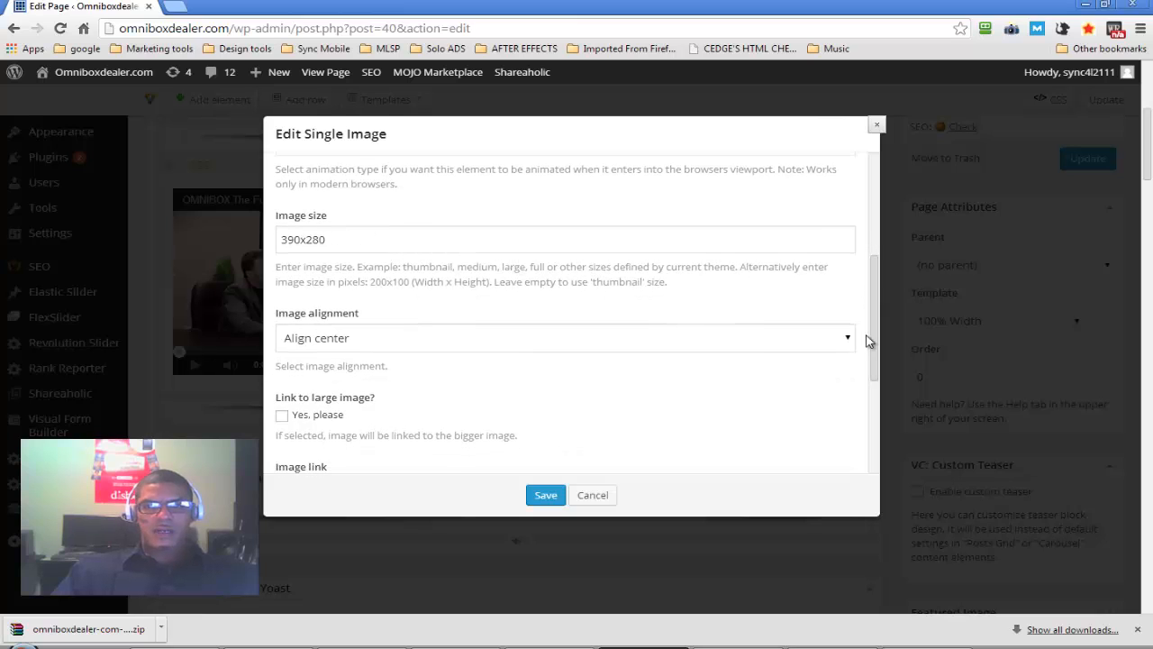
left_click_drag(871, 339, 874, 413)
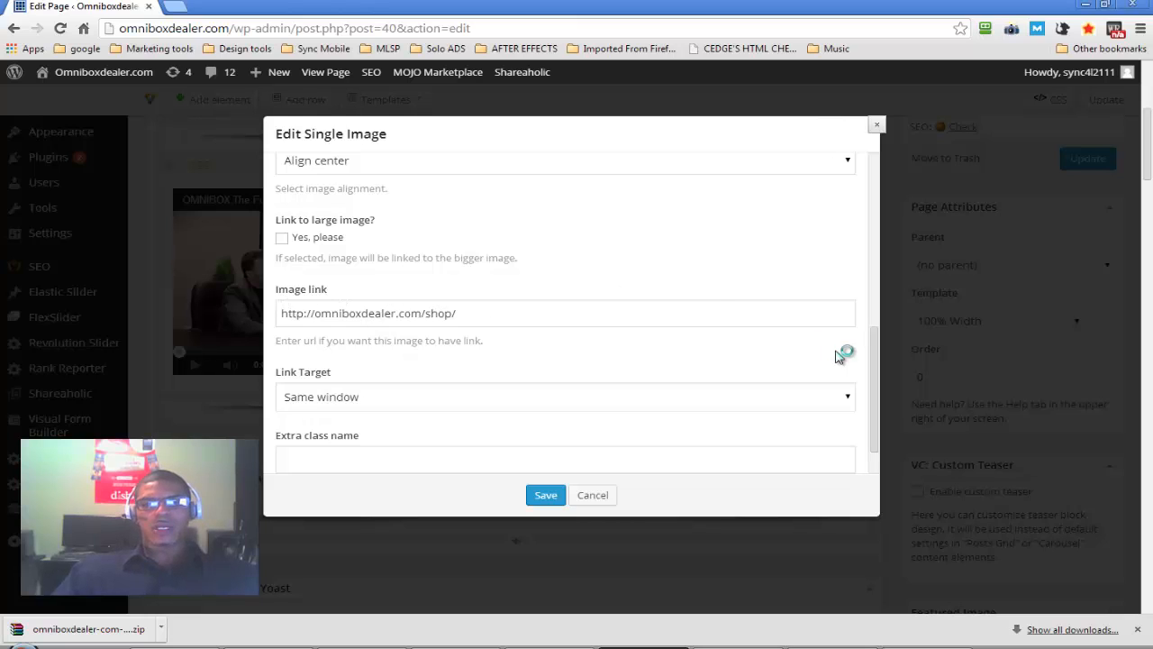
left_click_drag(880, 374, 876, 437)
left_click(572, 442)
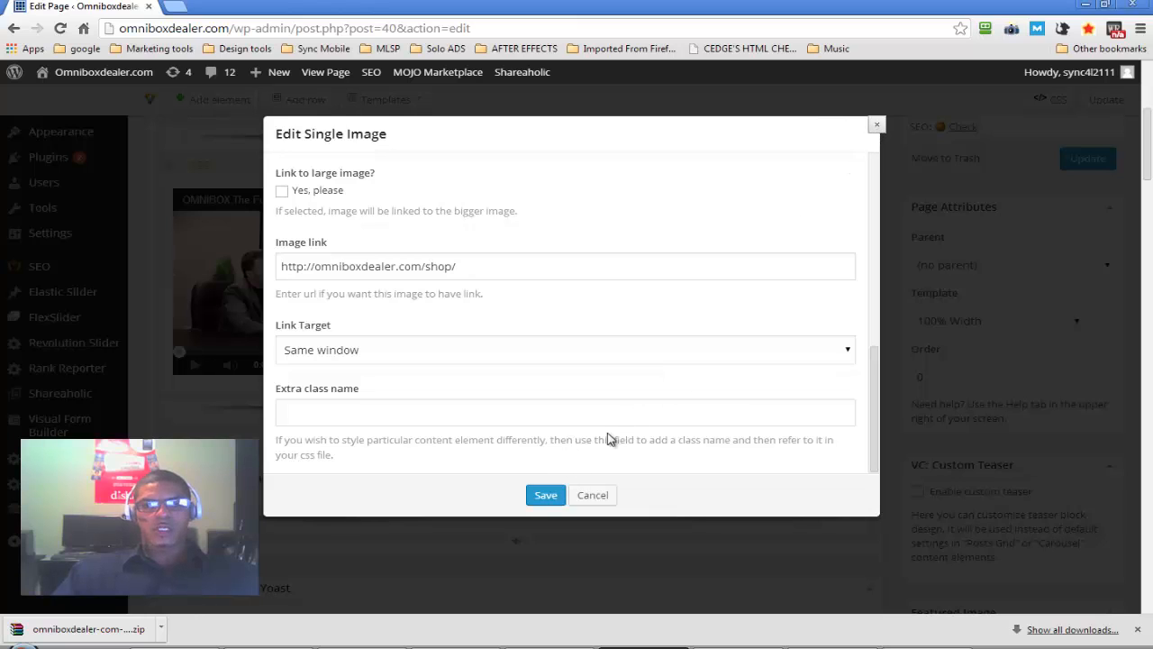
left_click(878, 127)
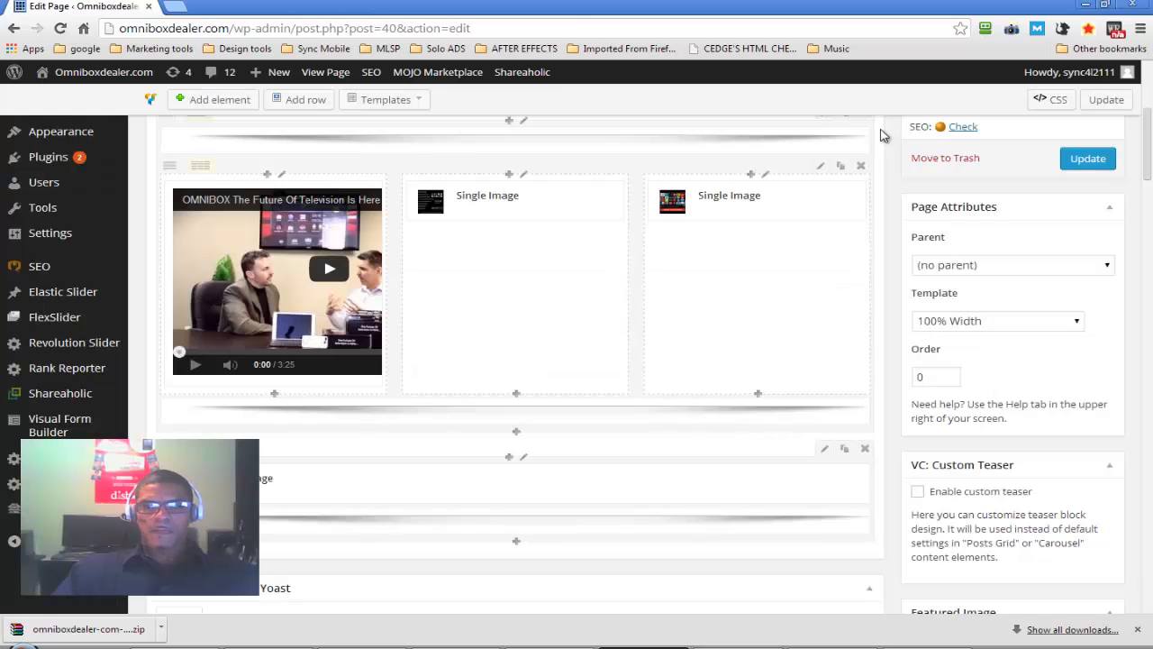
Visit the live site and look over the home page from the slider down to the footer
scroll(506, 246, "up", 3)
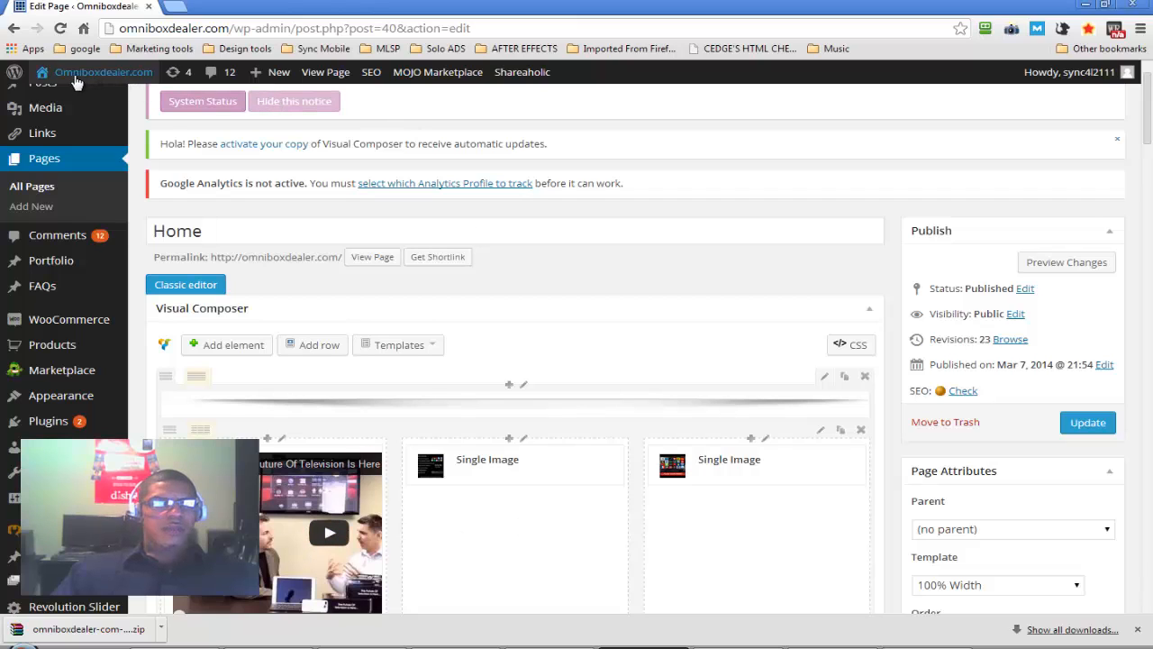
mouse_move(72, 79)
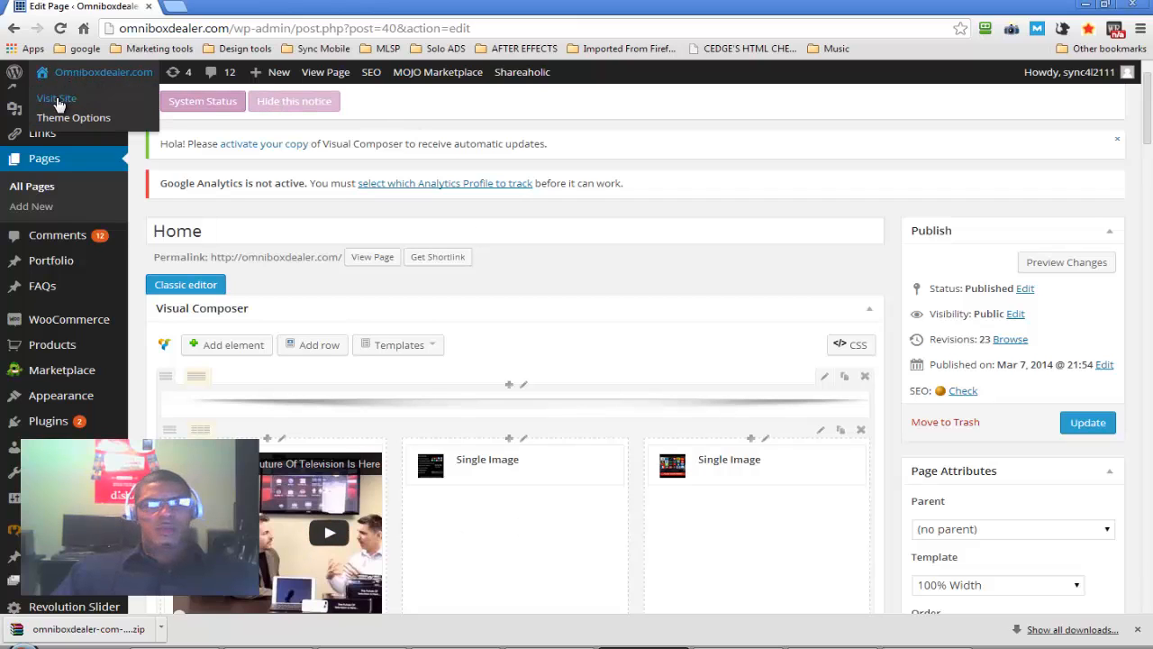
left_click(57, 101)
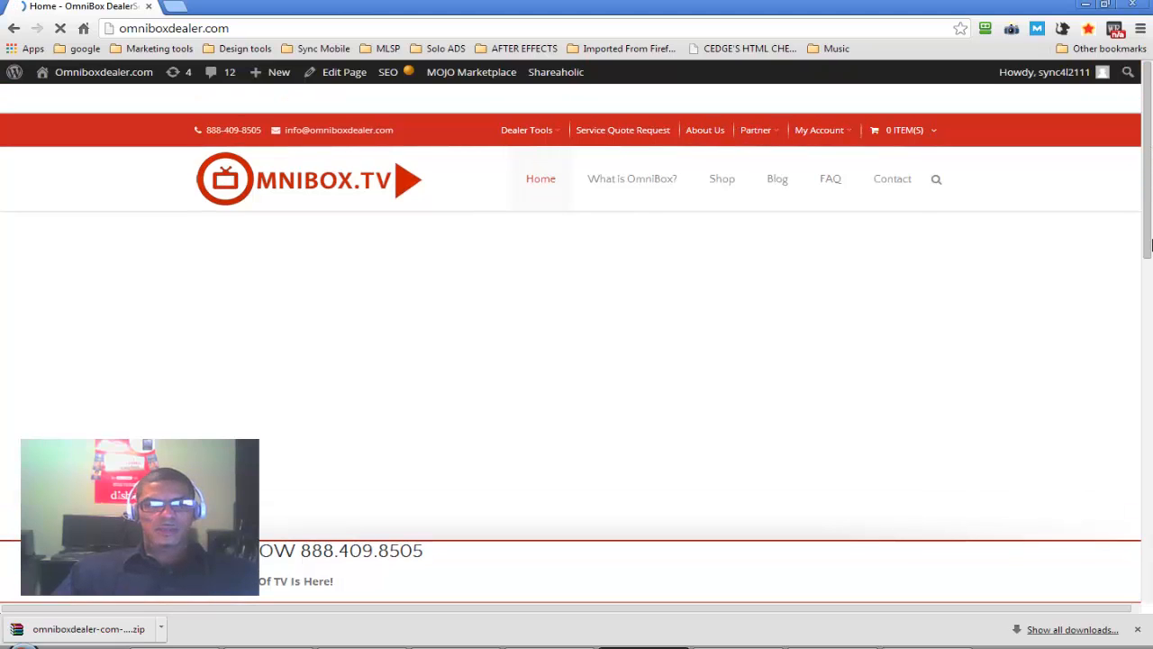
scroll(1147, 229, "down", 4)
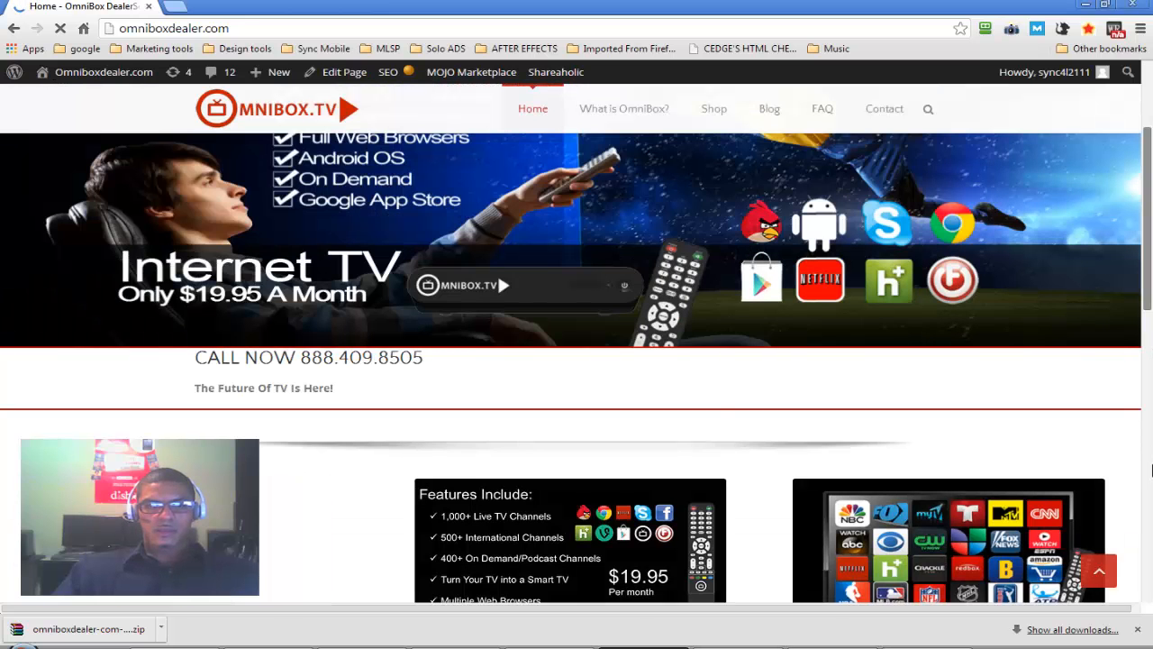
scroll(1150, 512, "down", 6)
scroll(1150, 547, "down", 3)
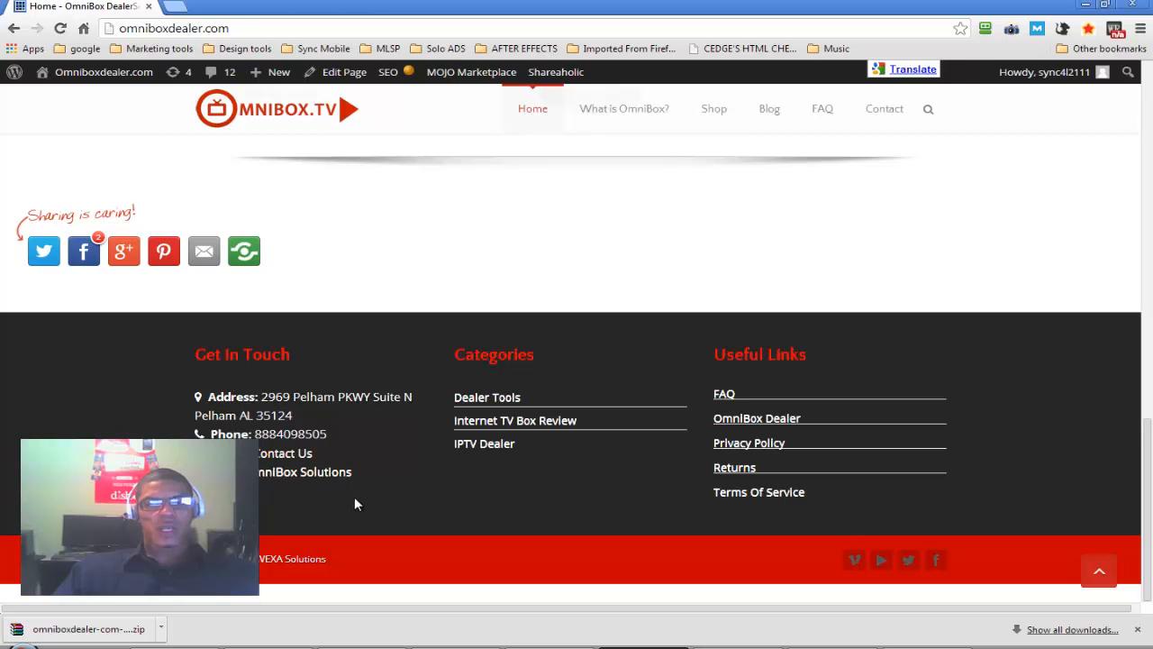
left_click_drag(1148, 416, 1146, 81)
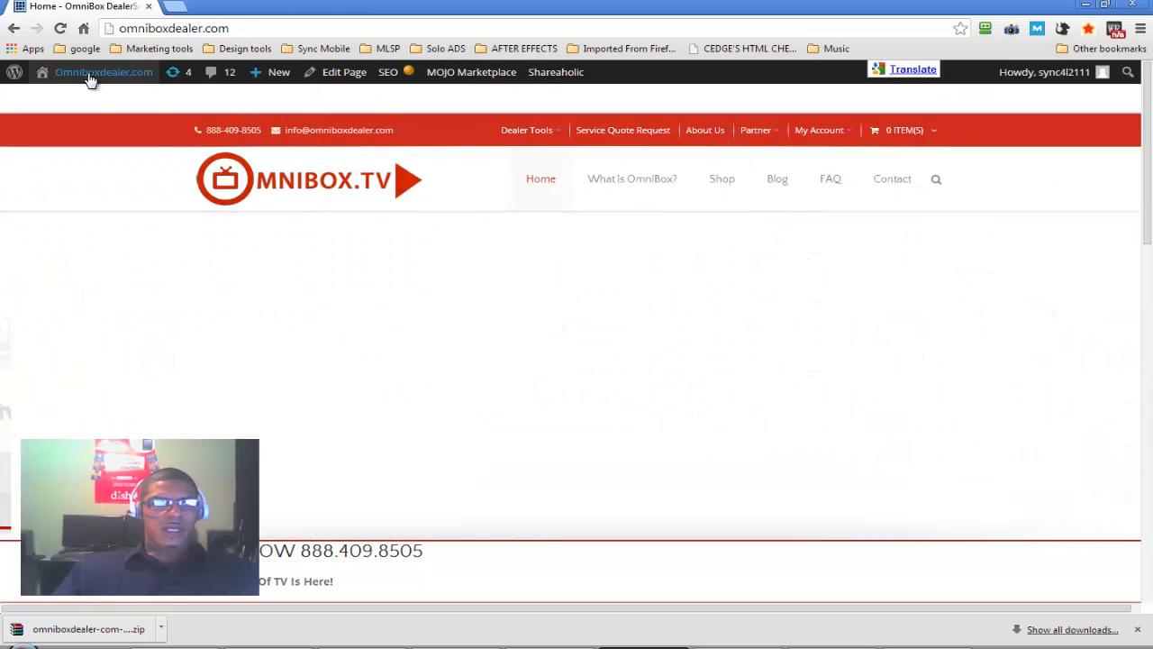
Return to the WordPress dashboard and open the Widgets management page
mouse_move(87, 75)
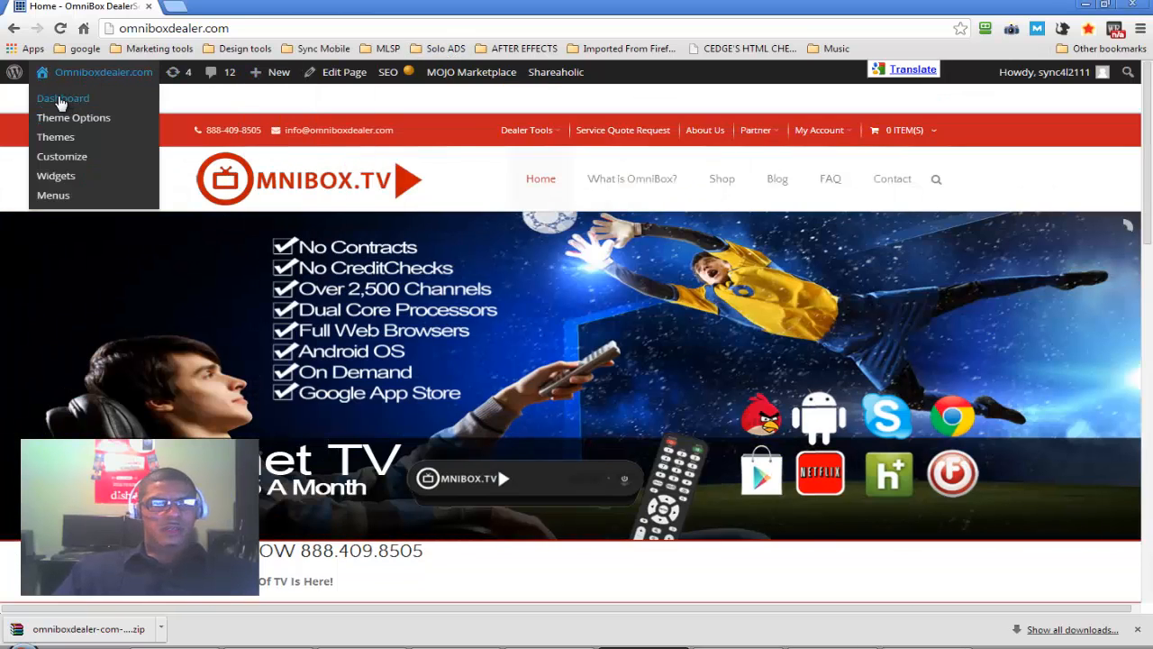
left_click(60, 101)
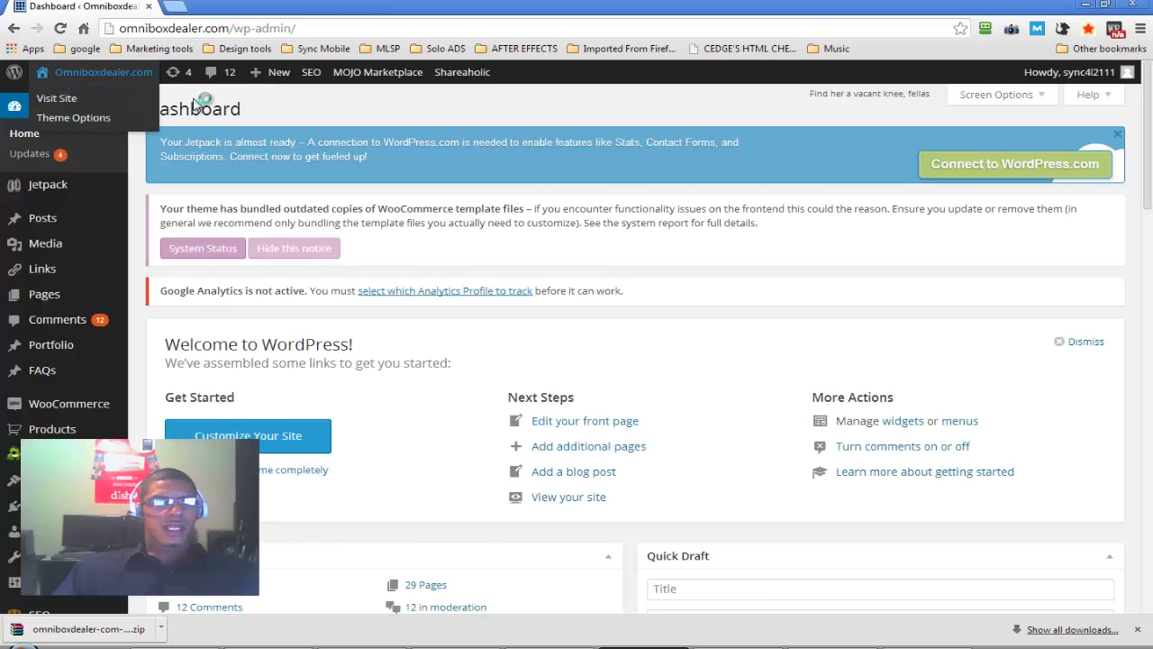
mouse_move(81, 72)
mouse_move(56, 407)
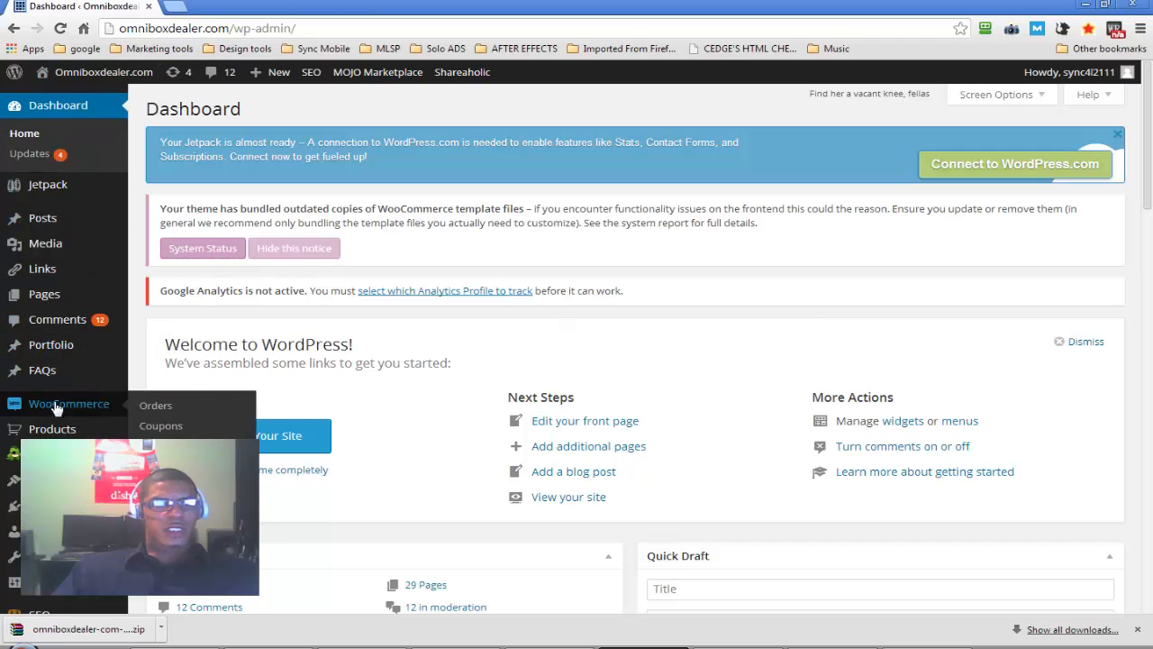
mouse_move(57, 480)
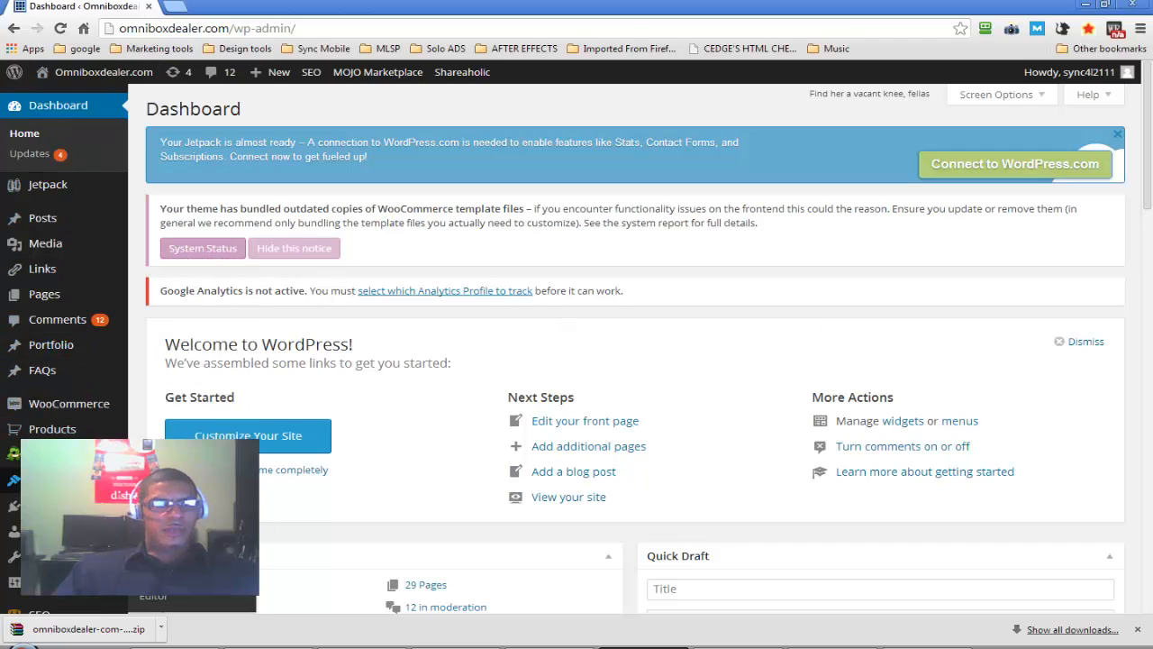
left_click(58, 480)
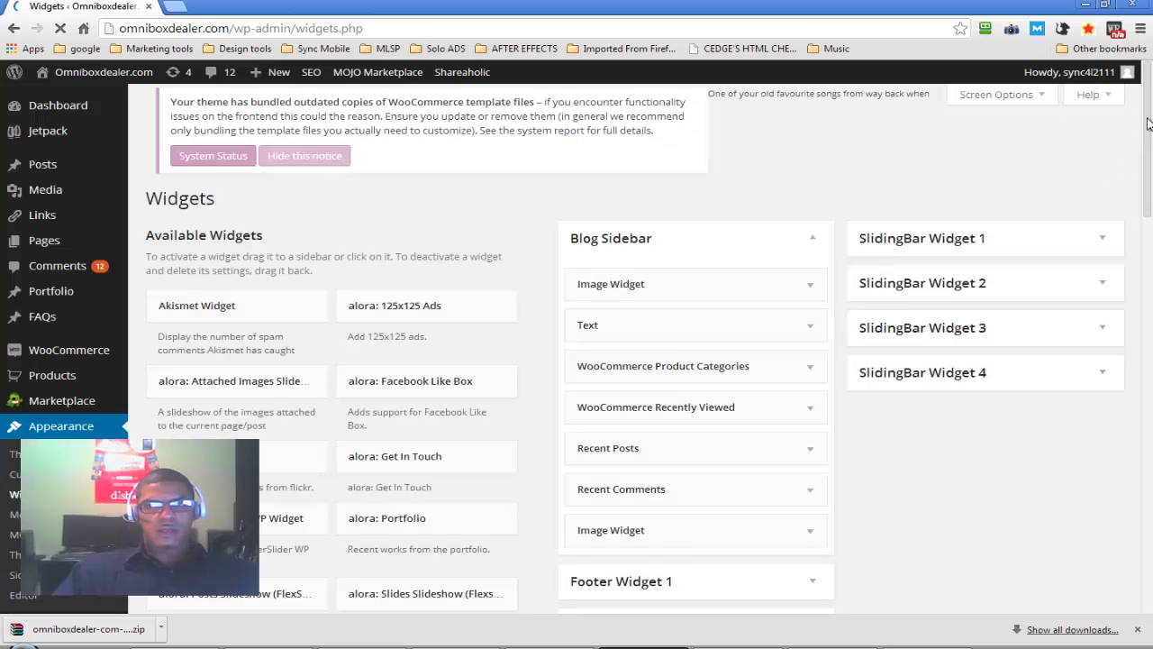
Look through the available widgets and those assigned to the Blog Sidebar, footer and SlidingBar areas
scroll(1150, 143, "down", 1)
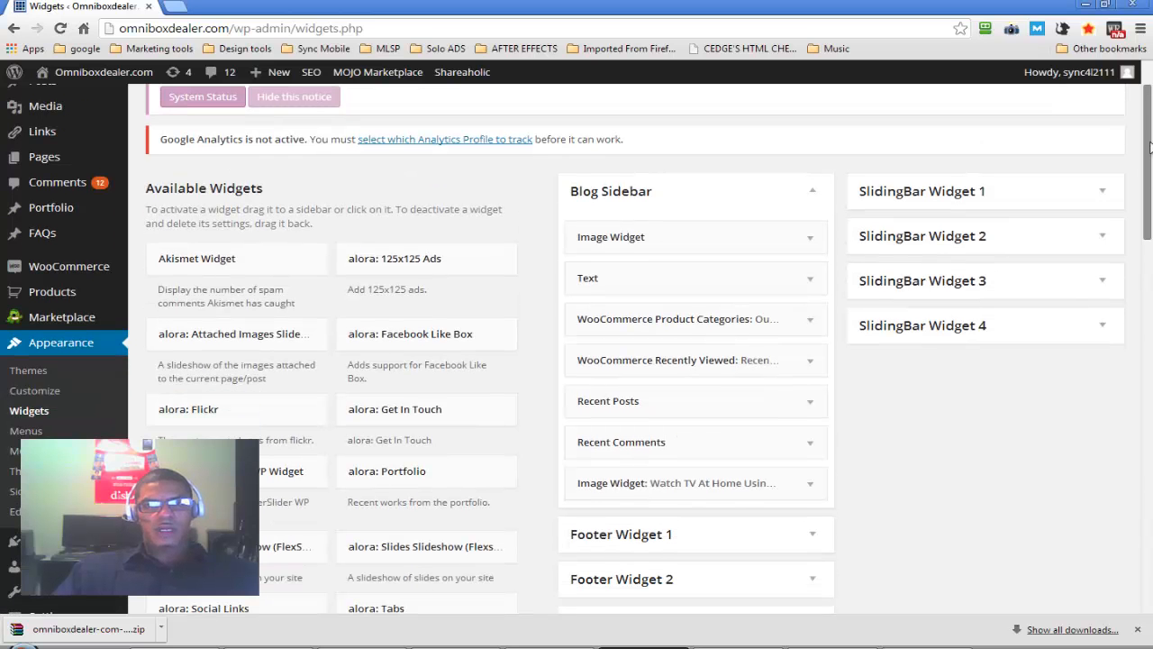
scroll(784, 177, "down", 2)
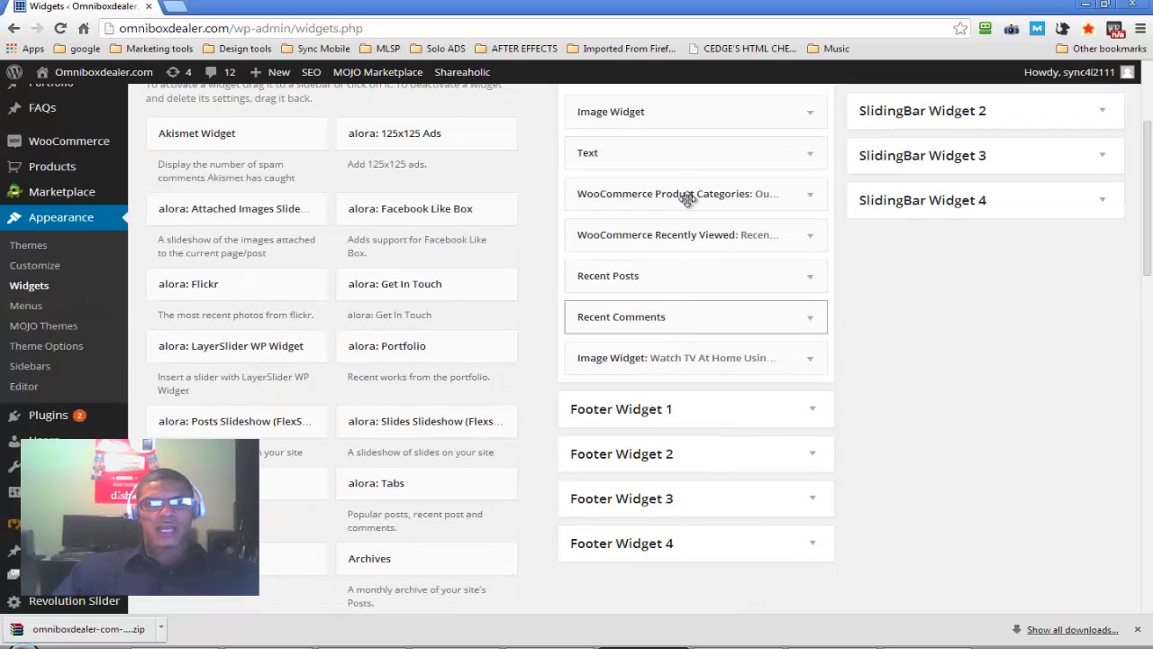
scroll(684, 325, "up", 3)
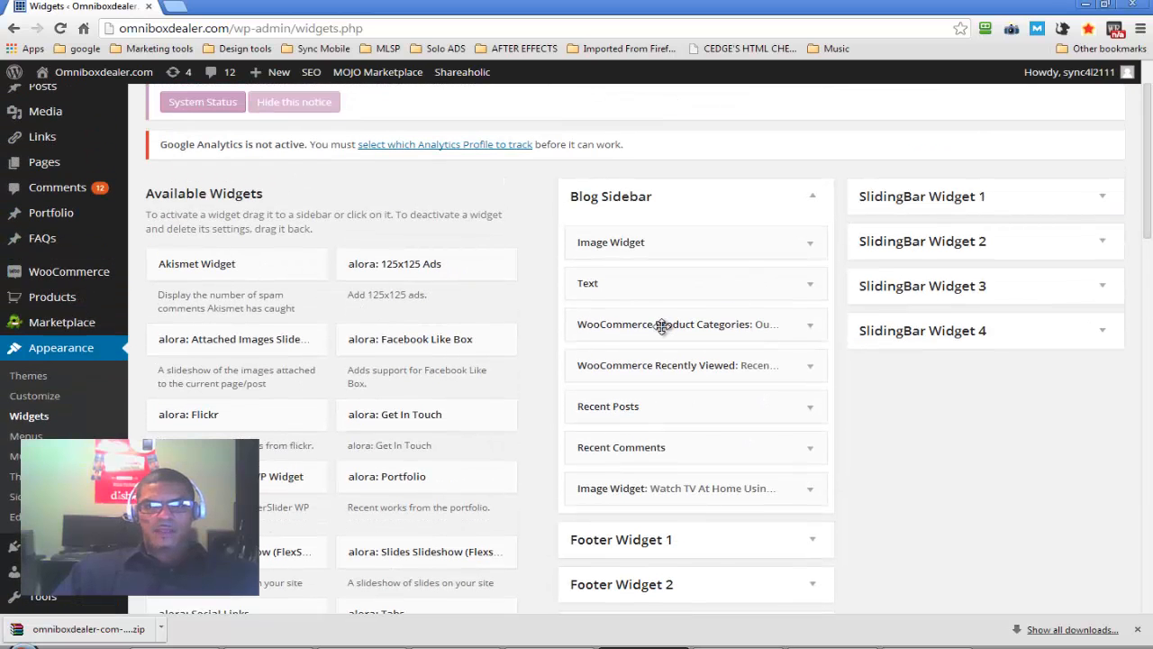
left_click(811, 249)
left_click(811, 249)
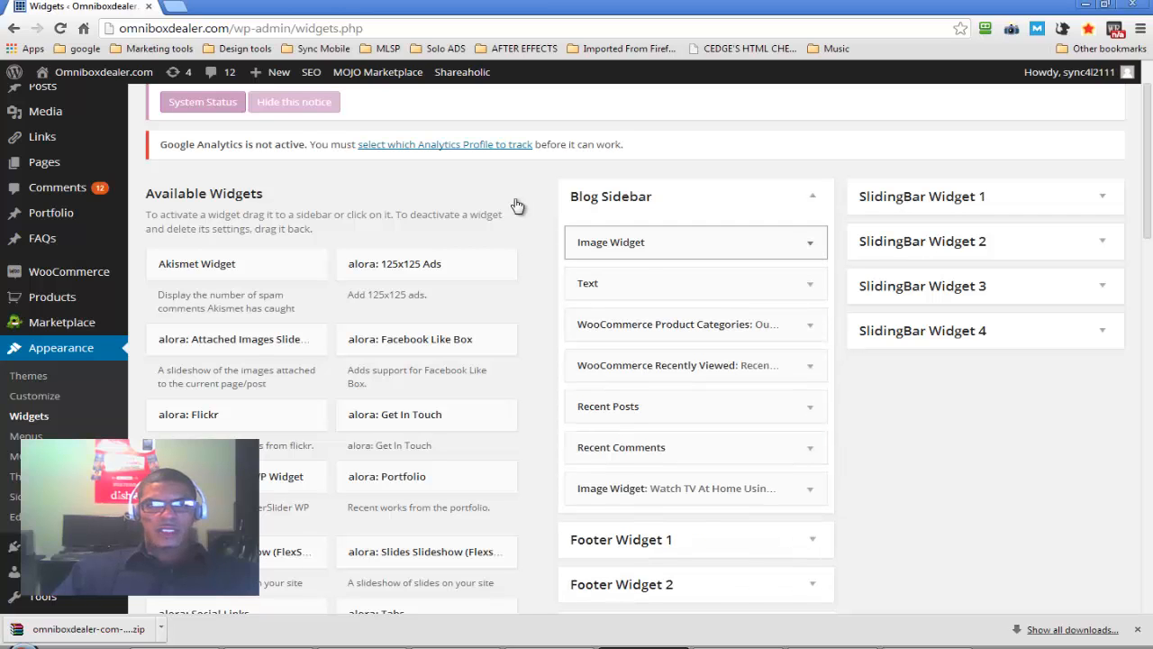
Copy the site's root address and open omniboxdealer.com in a new browser tab, keeping the Widgets page open
left_click(232, 30)
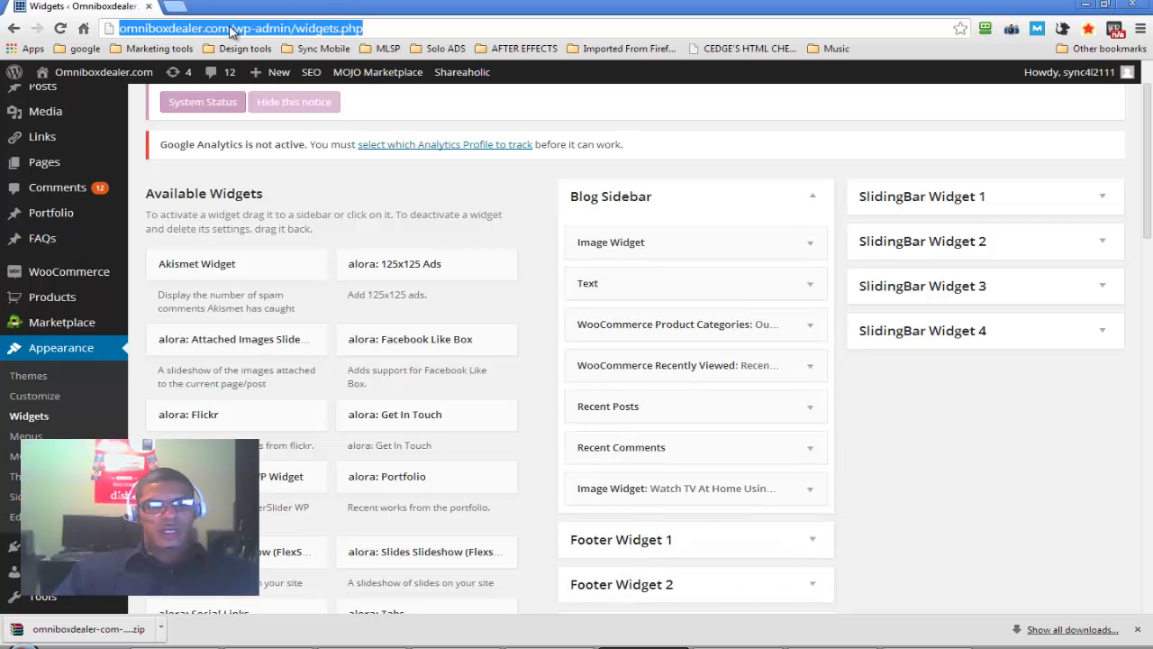
left_click(232, 30)
left_click_drag(231, 30, 119, 30)
key("ctrl+c")
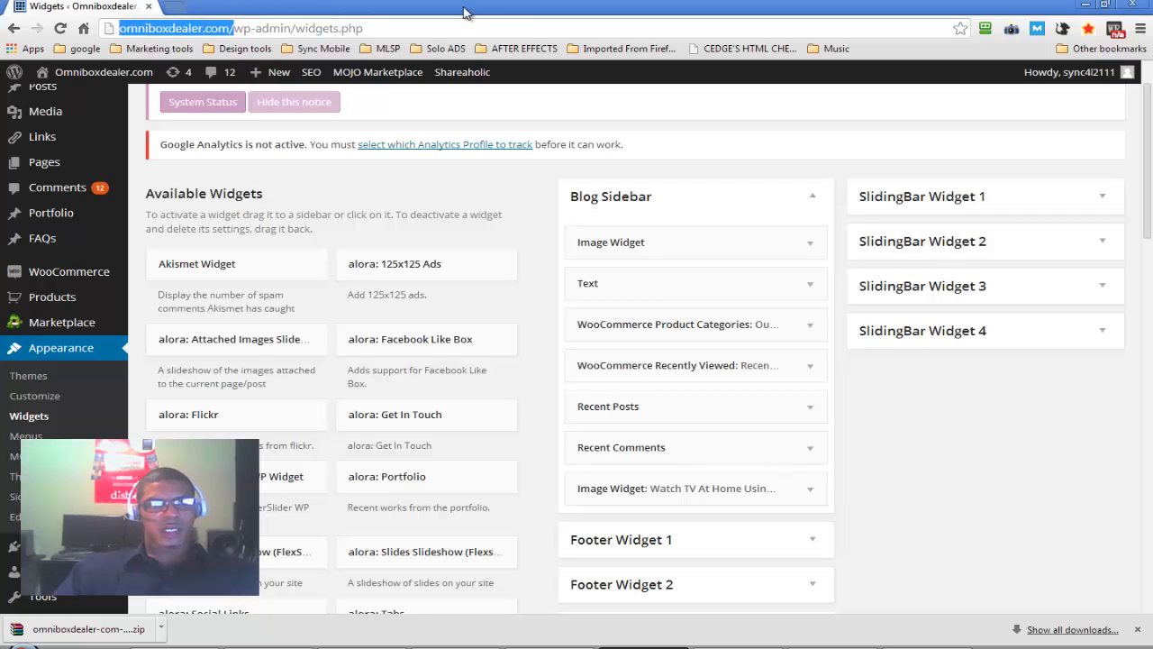
left_click(177, 6)
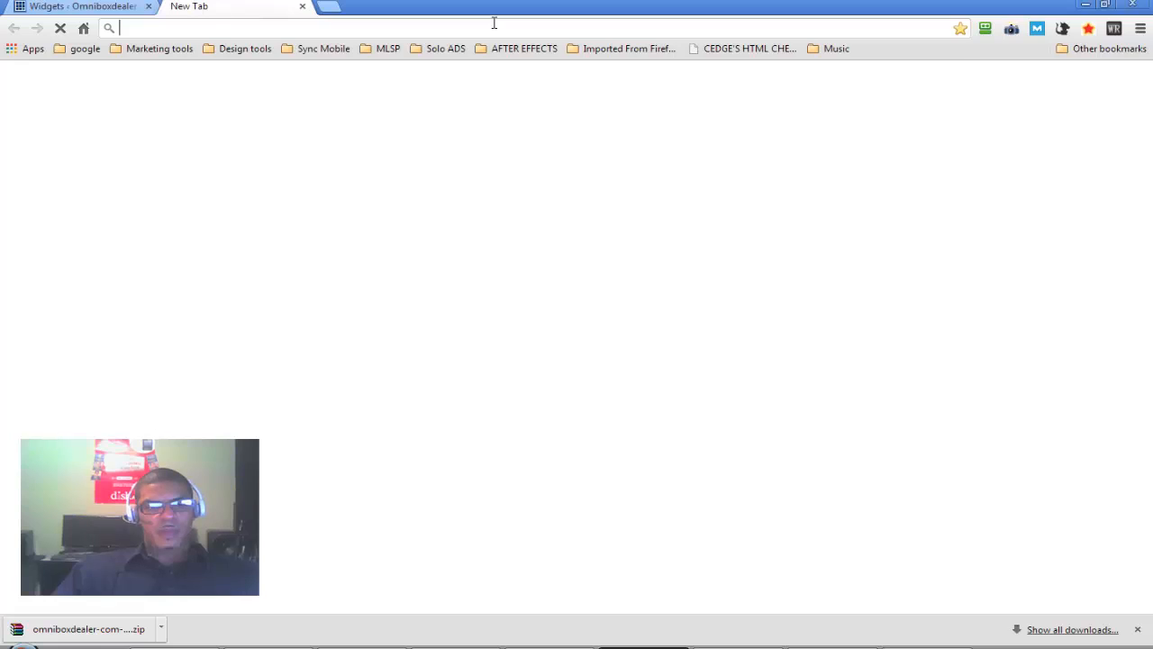
key("ctrl+v")
key("Return")
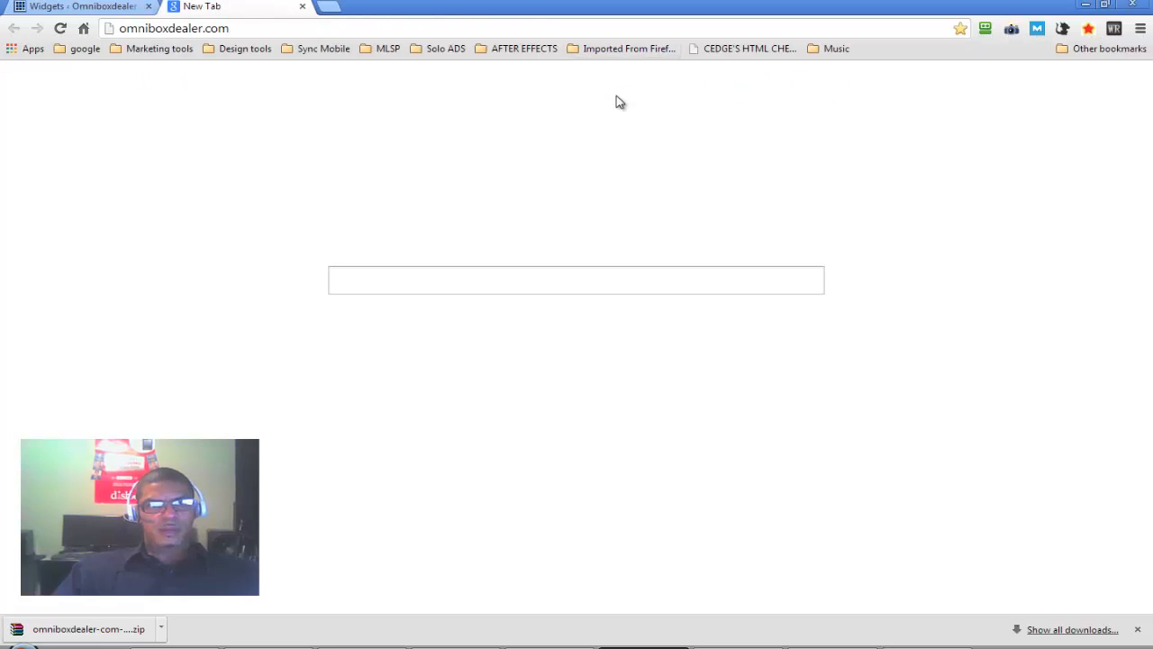
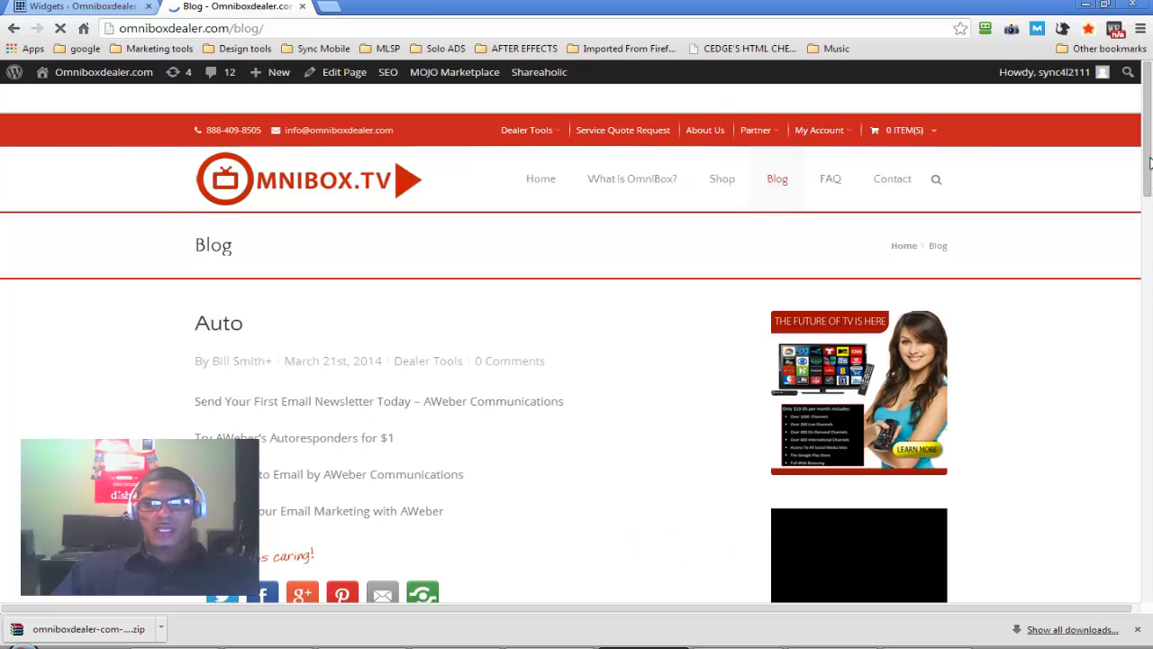
Look over the sidebar of the live Blog page, then return to the Widgets management page
scroll(1150, 259, "down", 1)
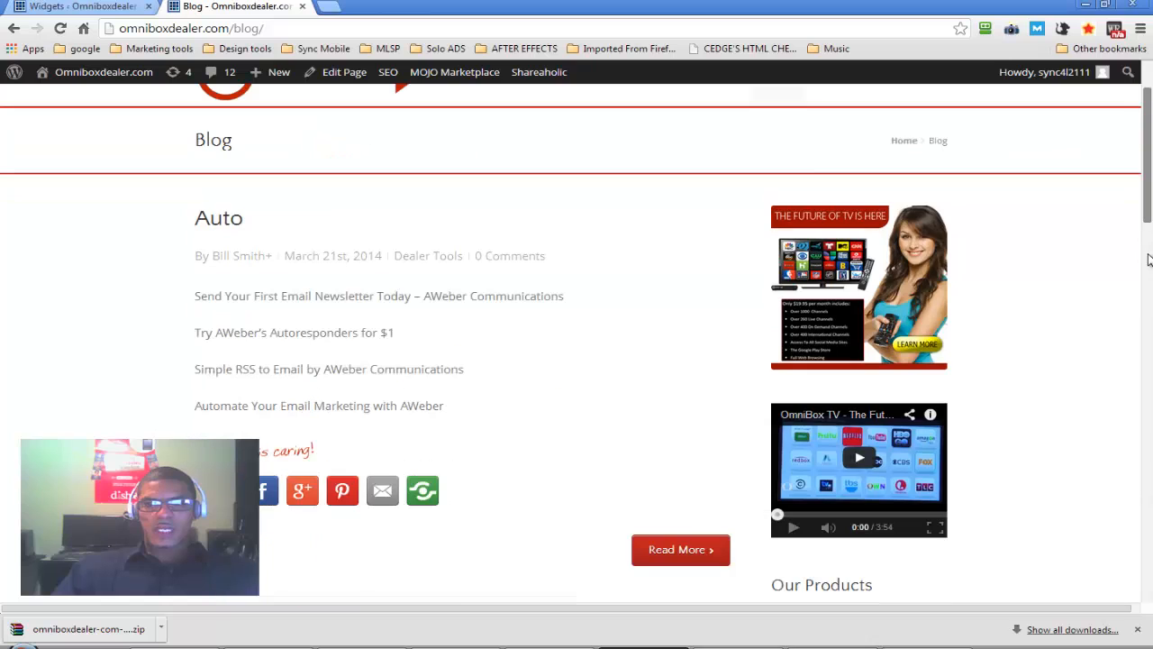
scroll(1148, 340, "down", 8)
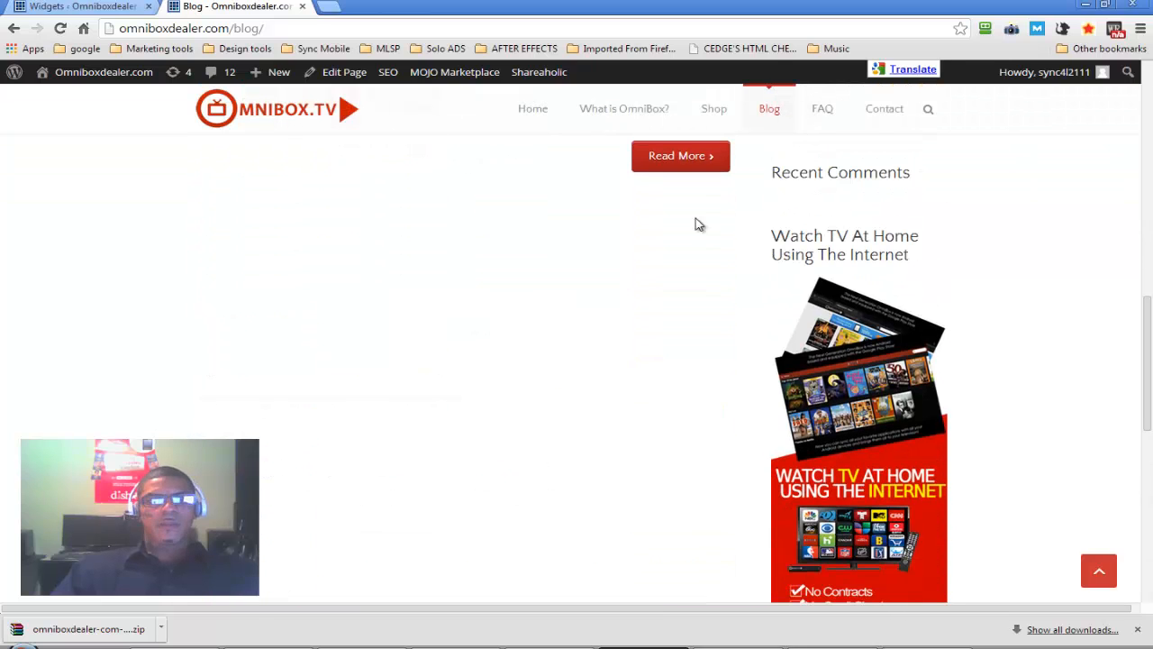
left_click(74, 7)
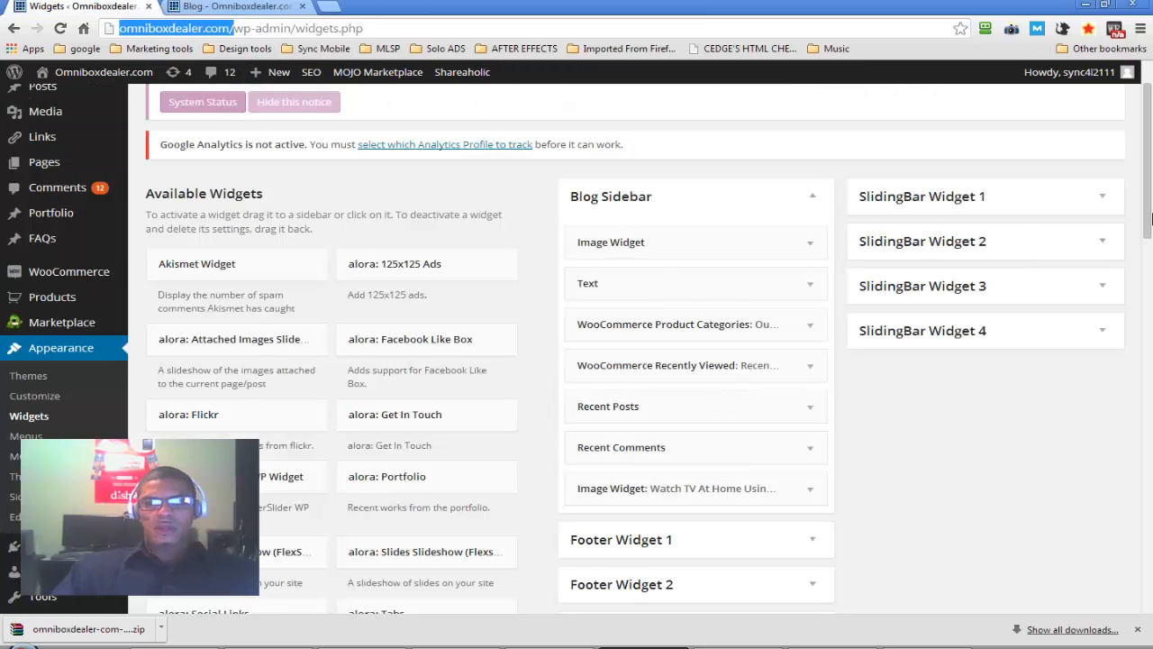
Expand the "Watch TV At Home Using The Internet" image widget in the Blog Sidebar and review its title, link, size and alignment settings
left_click_drag(1150, 204, 1151, 242)
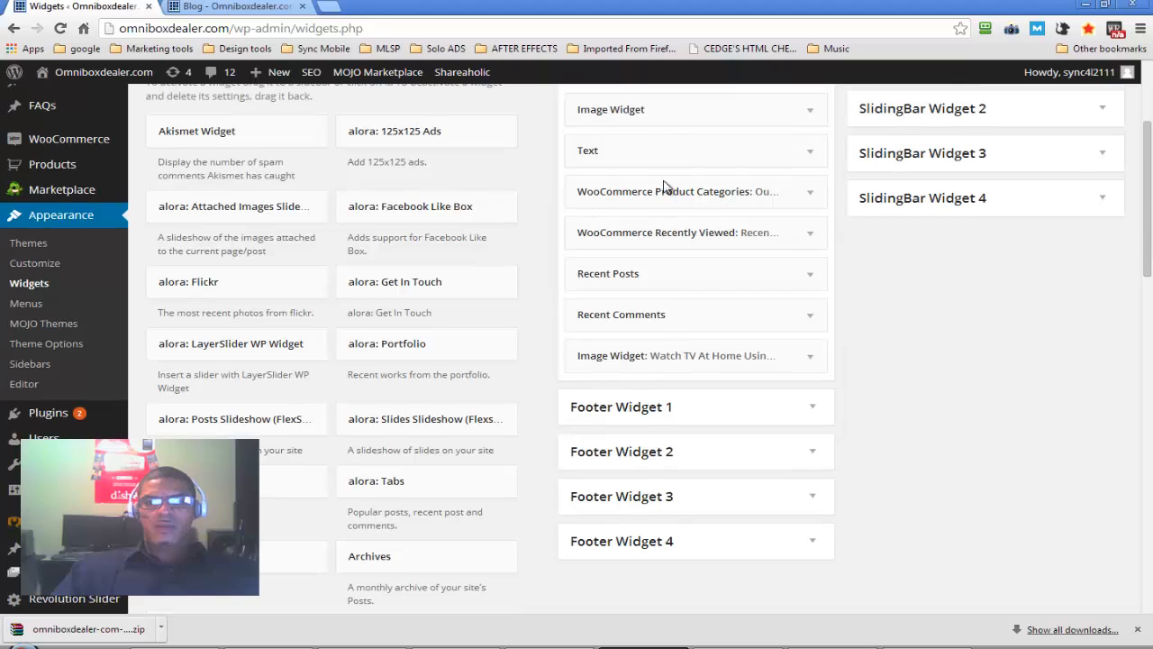
left_click(810, 354)
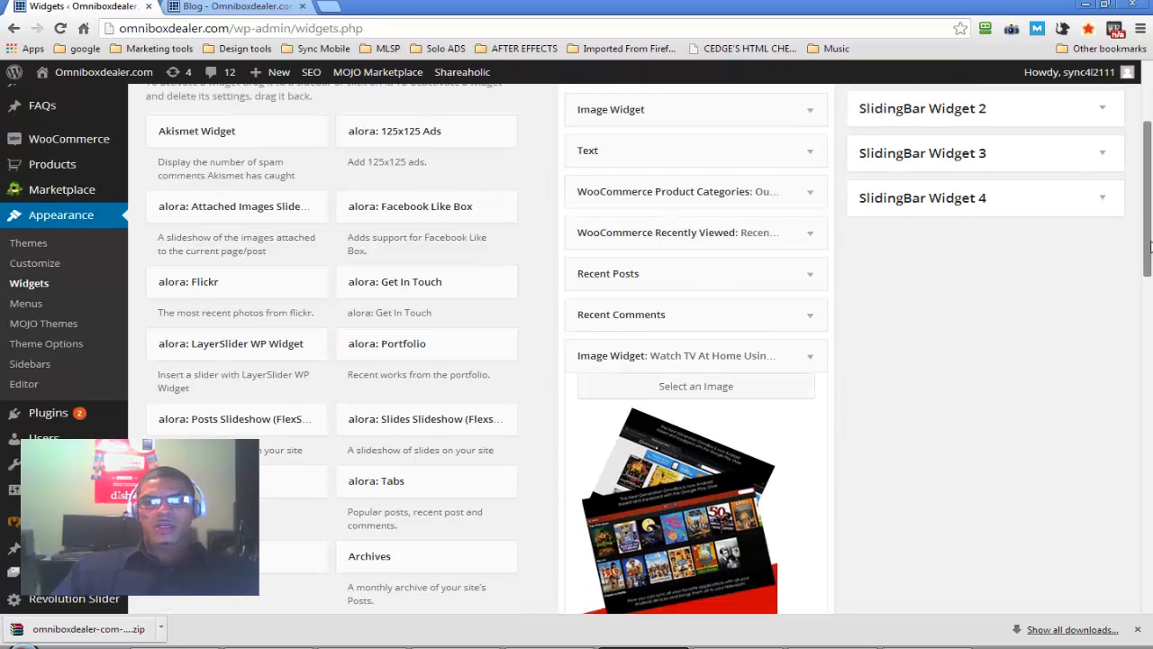
left_click_drag(1151, 243, 1151, 354)
scroll(793, 405, "down", 2)
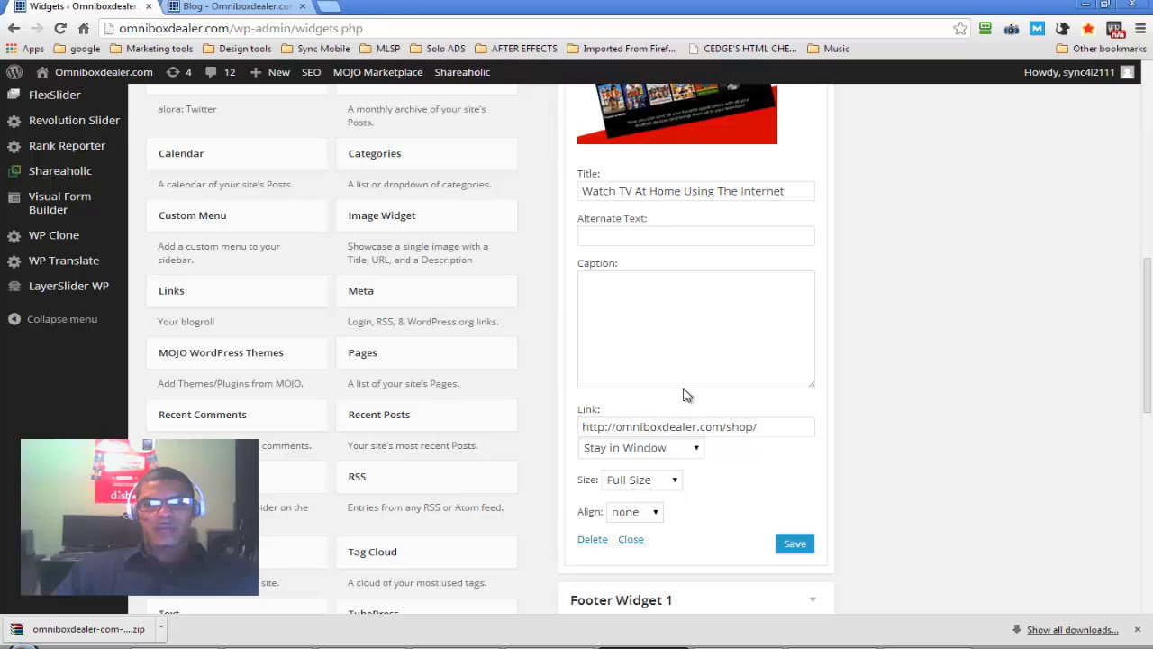
left_click_drag(1149, 337, 1149, 174)
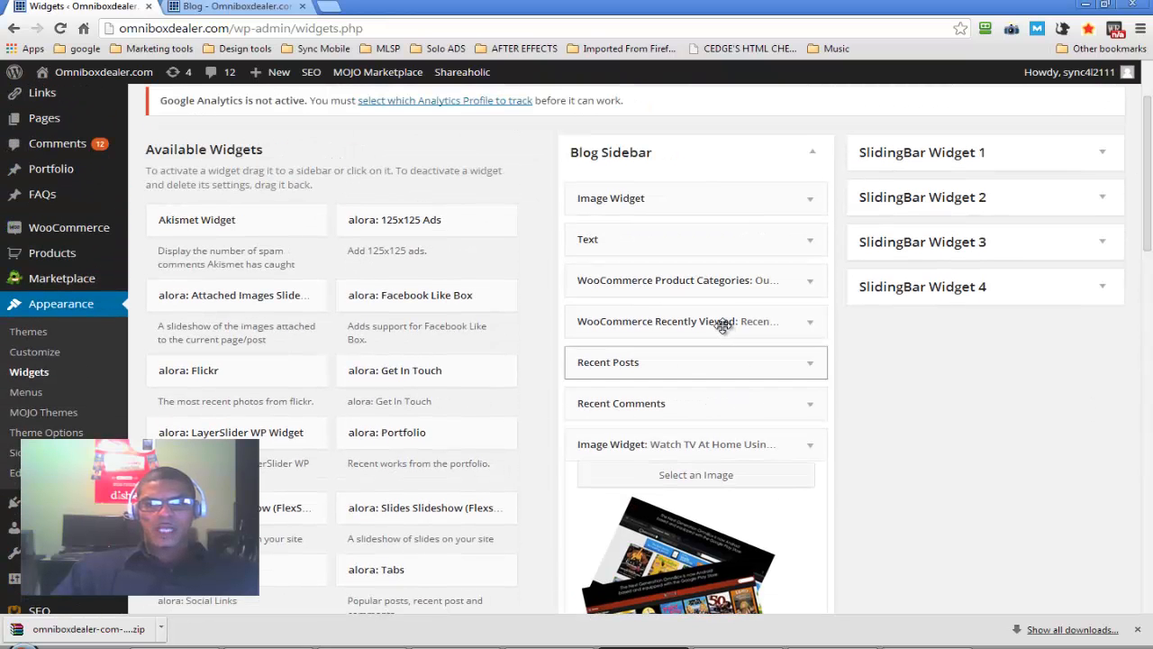
Check the settings of the WooCommerce Recently Viewed and Product Categories widgets, then collapse the Blog Sidebar area
left_click(809, 323)
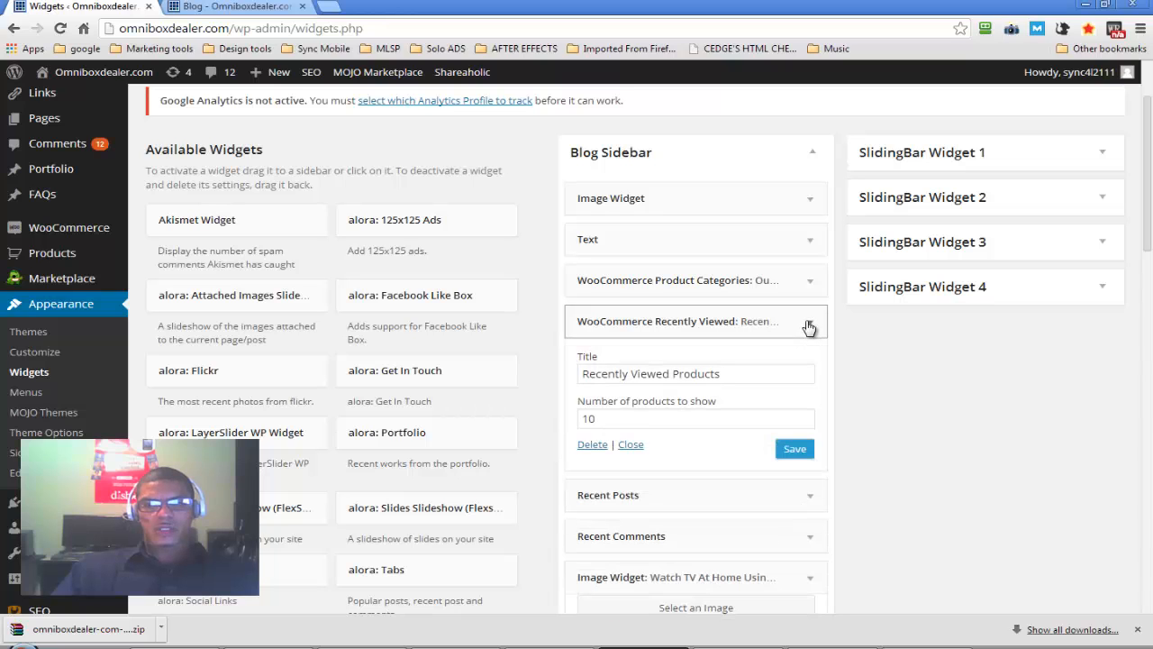
left_click(810, 323)
left_click(807, 285)
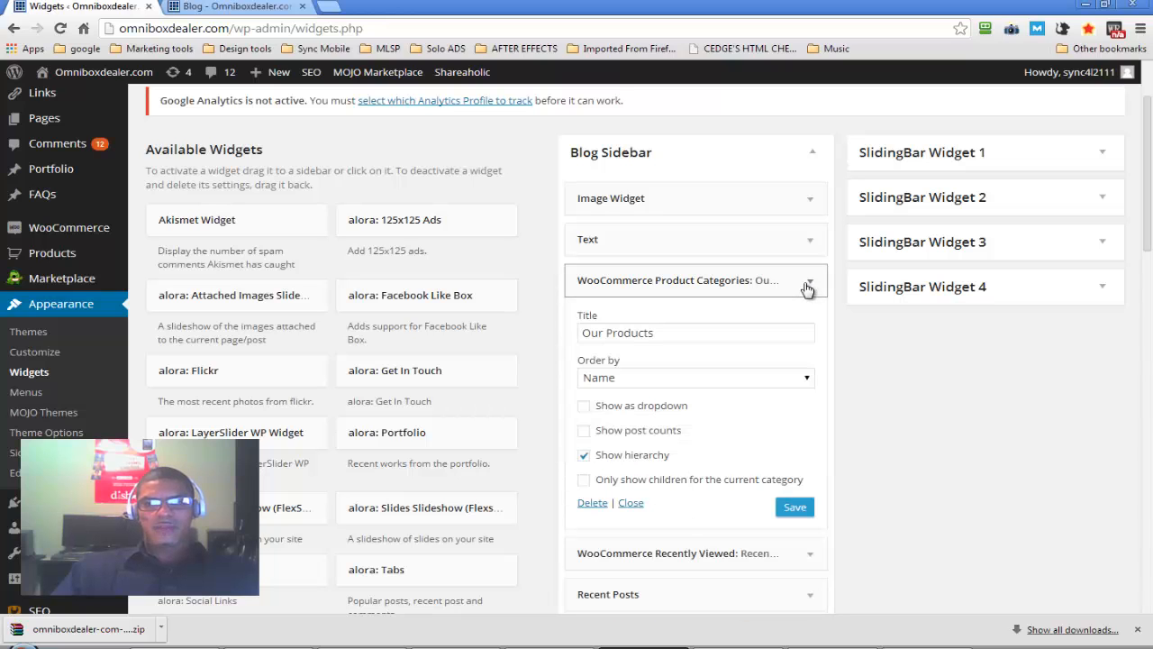
left_click(808, 284)
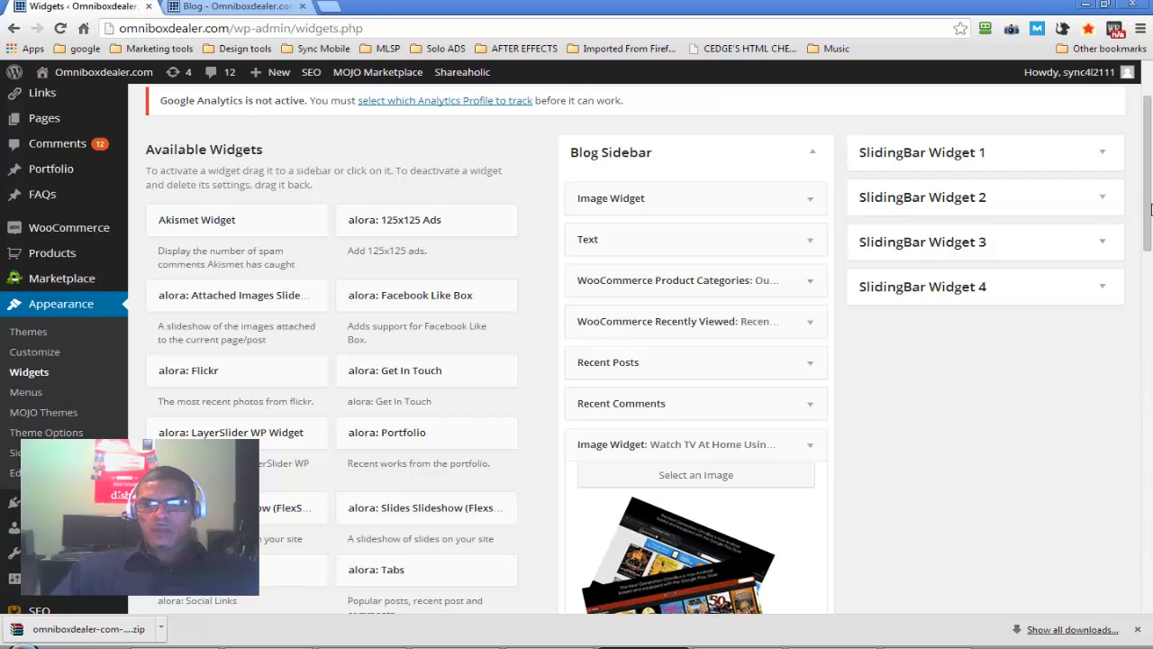
left_click_drag(1149, 230, 1150, 181)
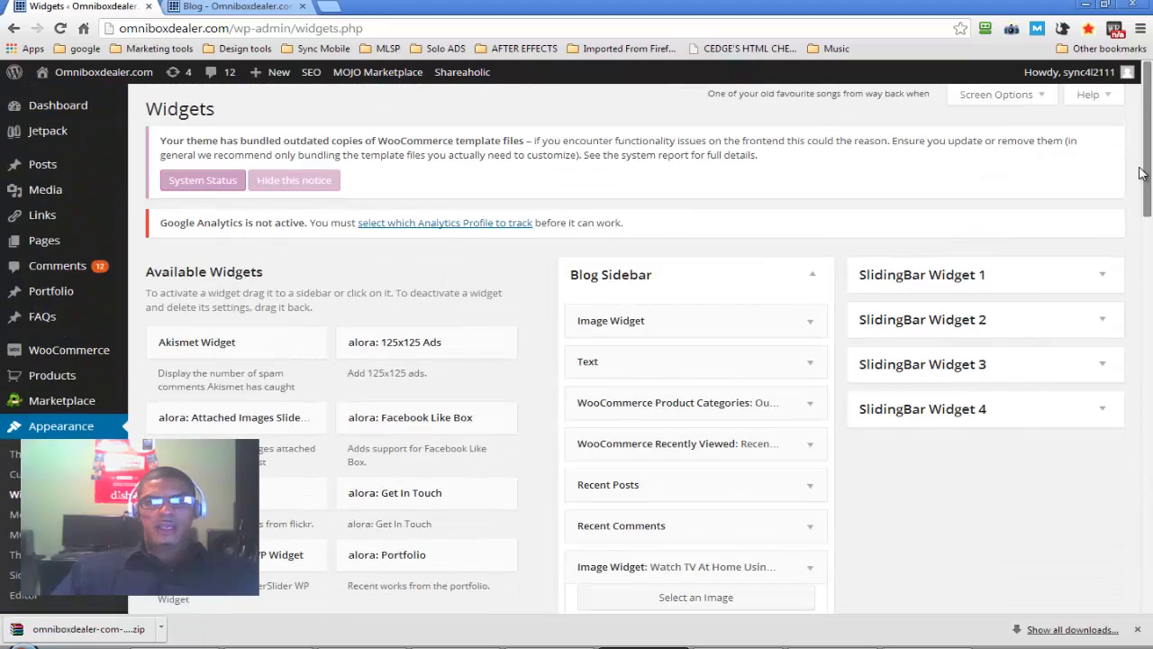
left_click(813, 274)
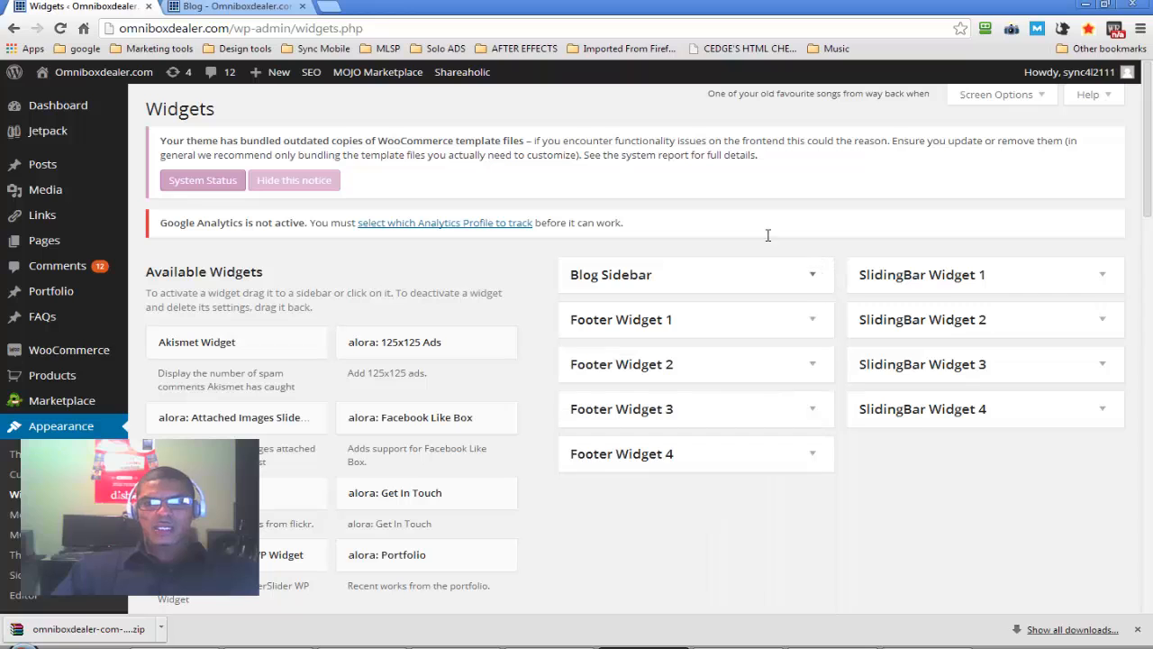
Examine the footer columns on the live Blog page and come back to the Widgets page
left_click(239, 5)
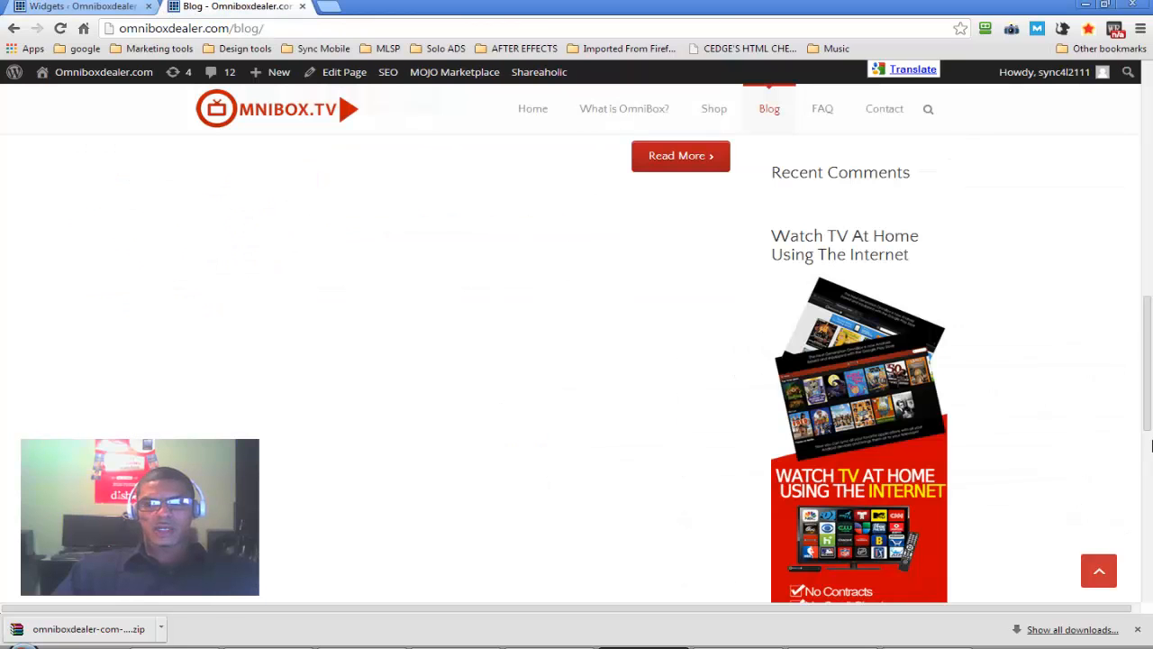
scroll(1151, 445, "down", 6)
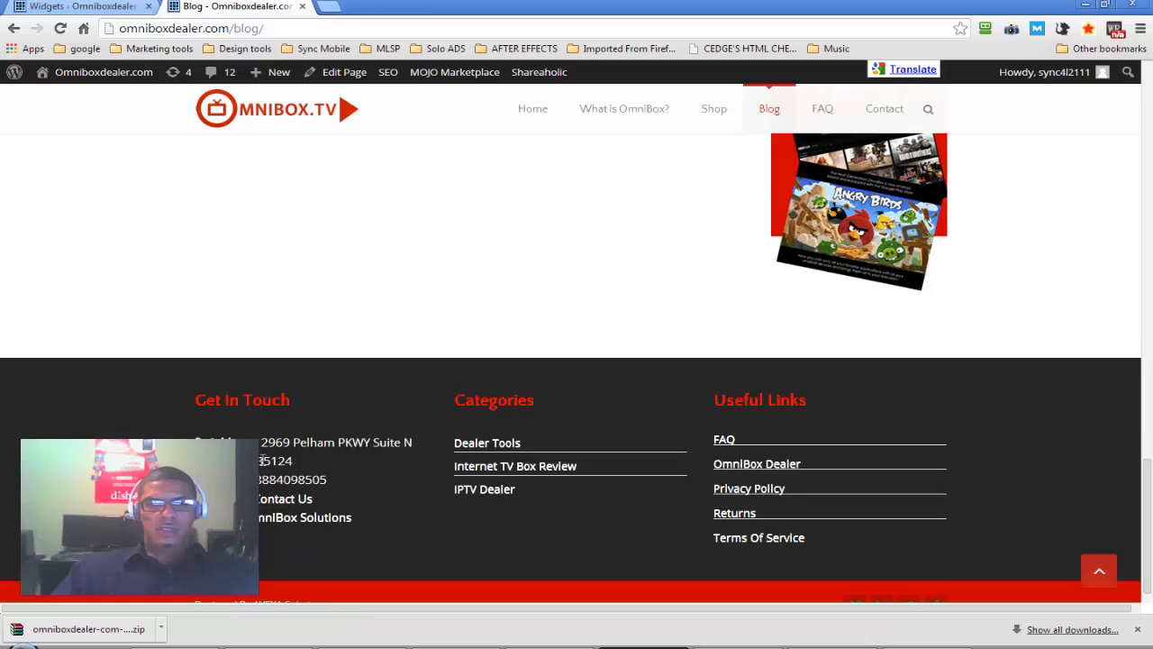
left_click(81, 6)
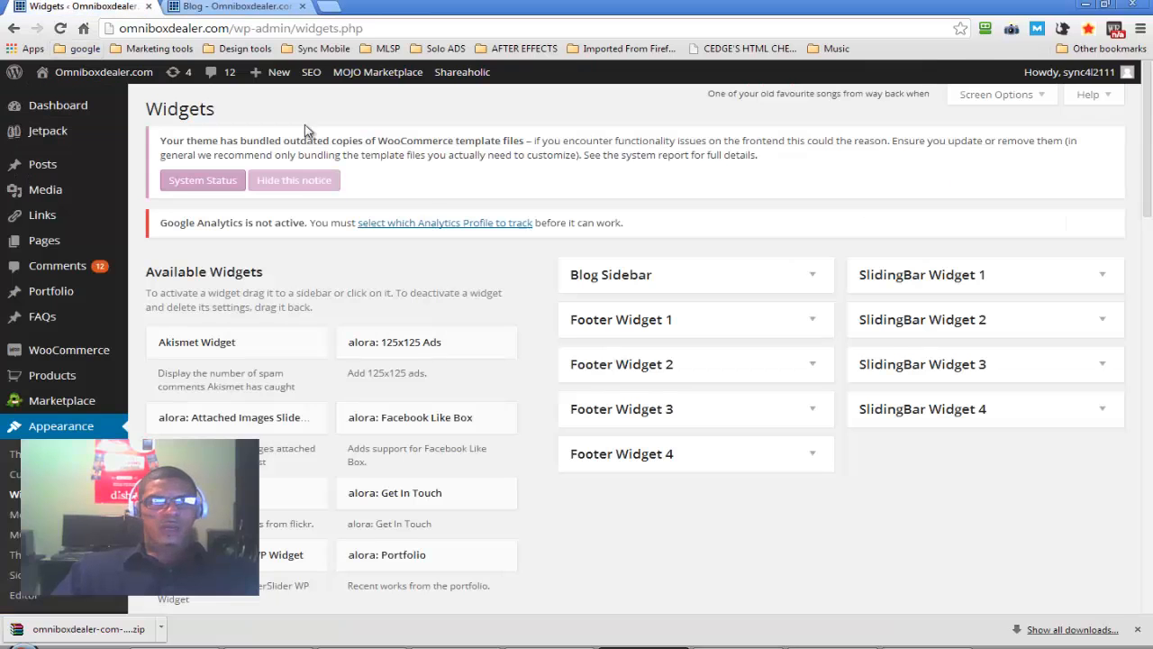
Expand Footer Widget 1 and review the contact fields of its Get In Touch widget
left_click(810, 323)
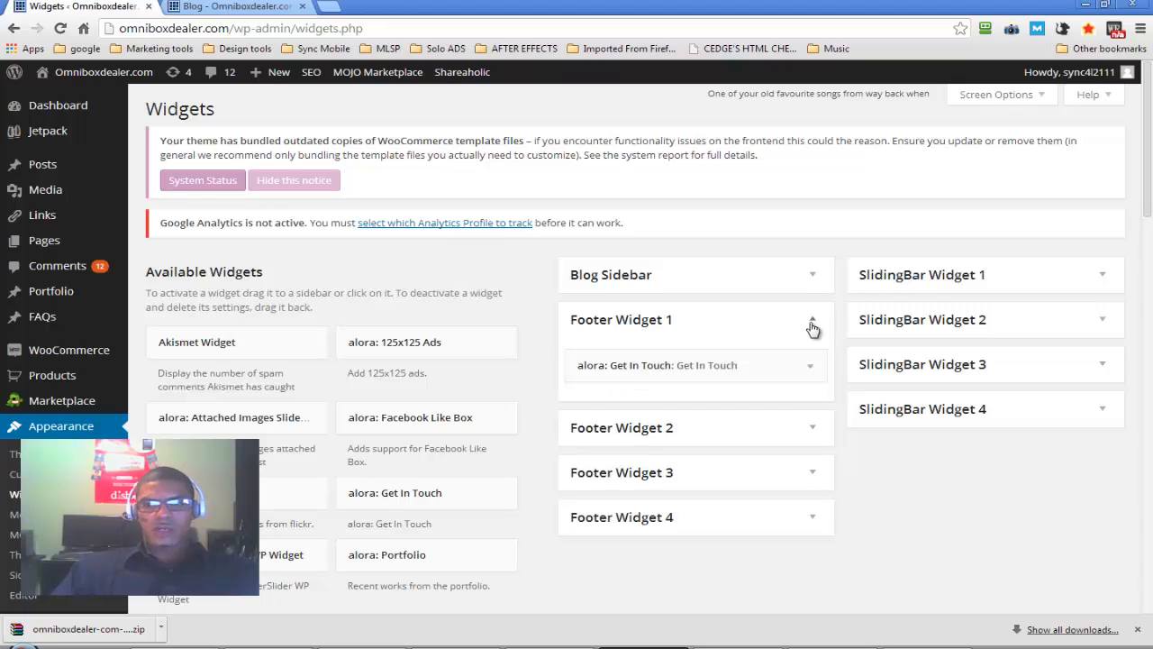
left_click(811, 367)
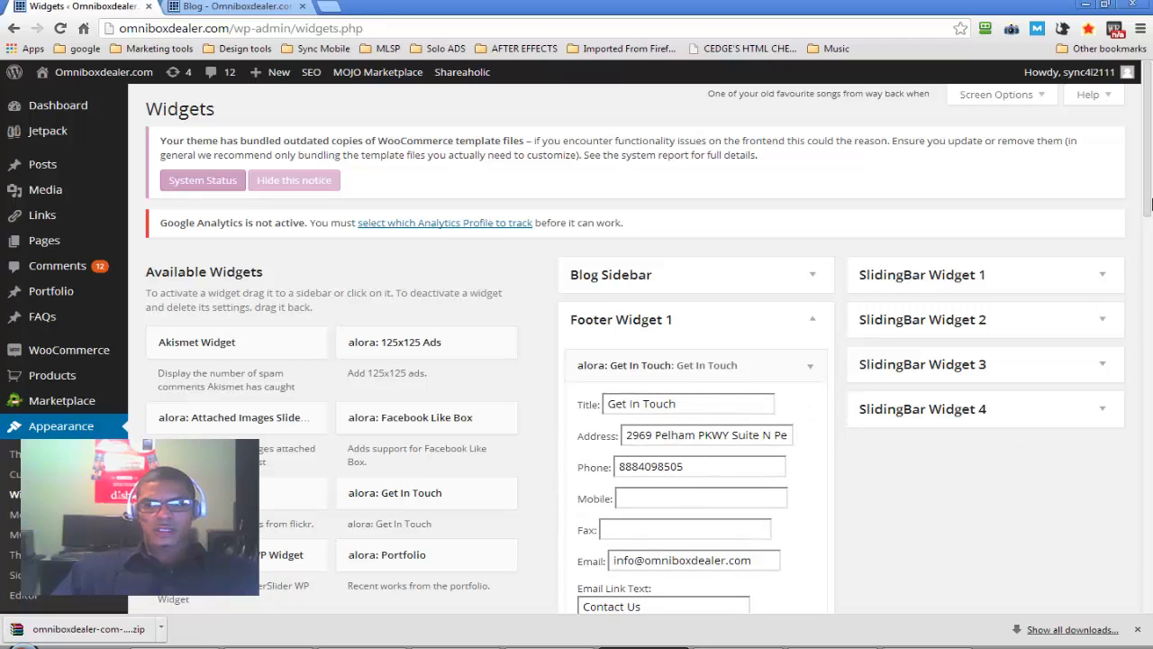
scroll(847, 307, "down", 2)
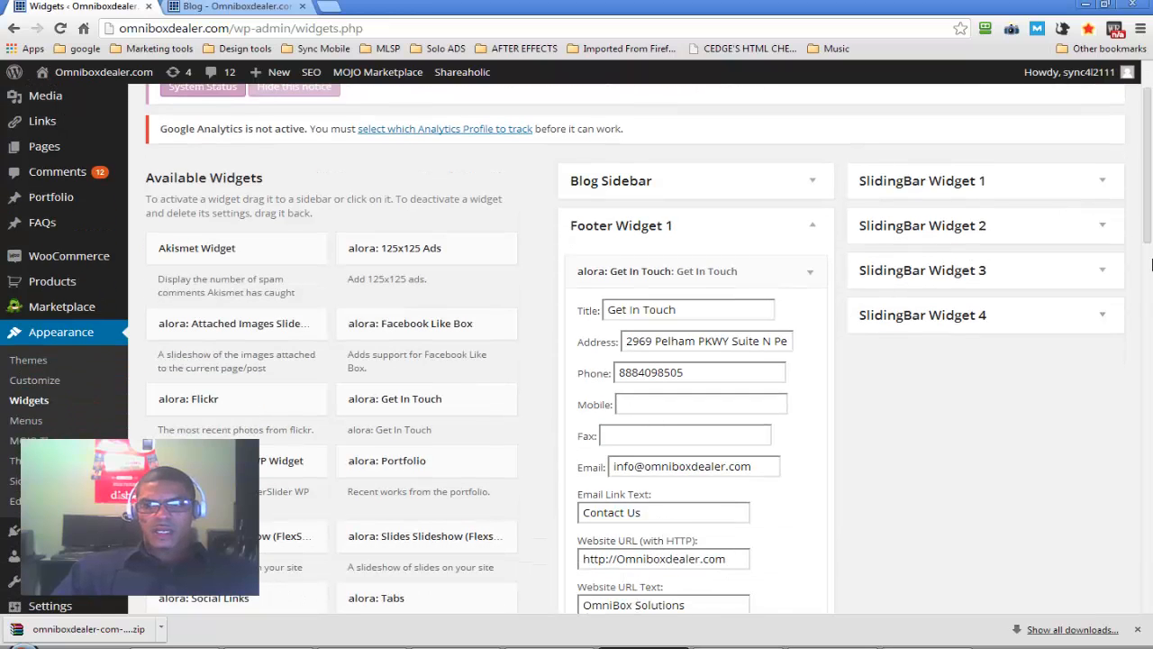
mouse_move(1149, 220)
left_mouse_down()
mouse_move(1151, 280)
mouse_move(1148, 203)
left_mouse_up()
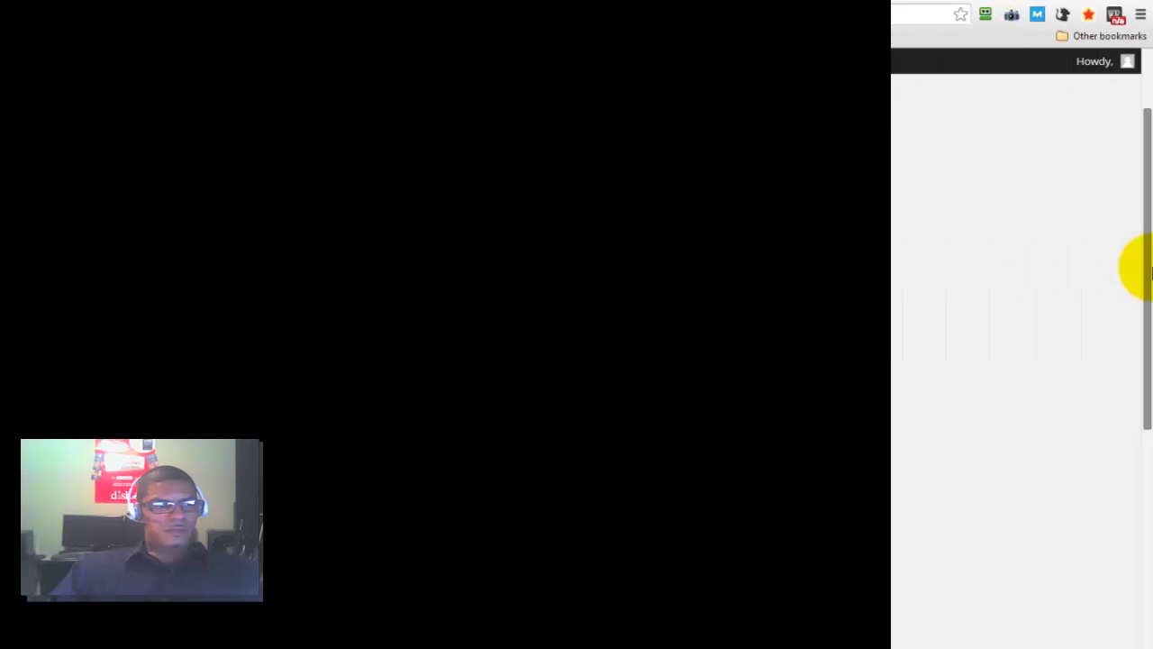
Leave Theme Options and open the Install Plugins page for adding a new plugin
scroll(1149, 294, "down", 1)
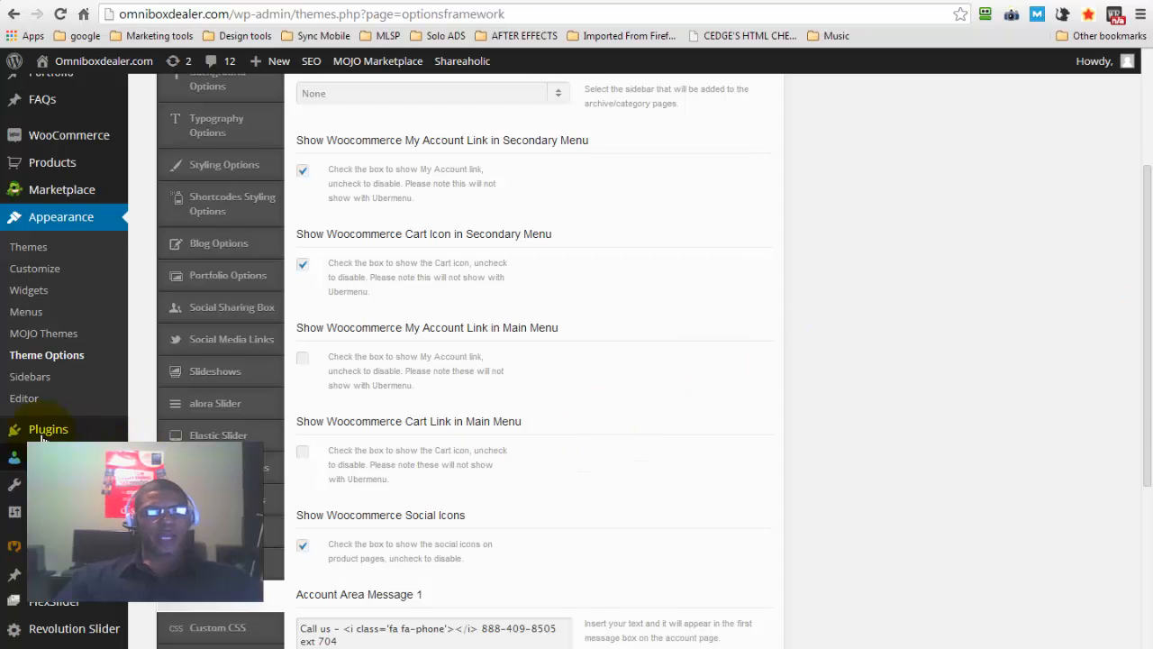
mouse_move(32, 437)
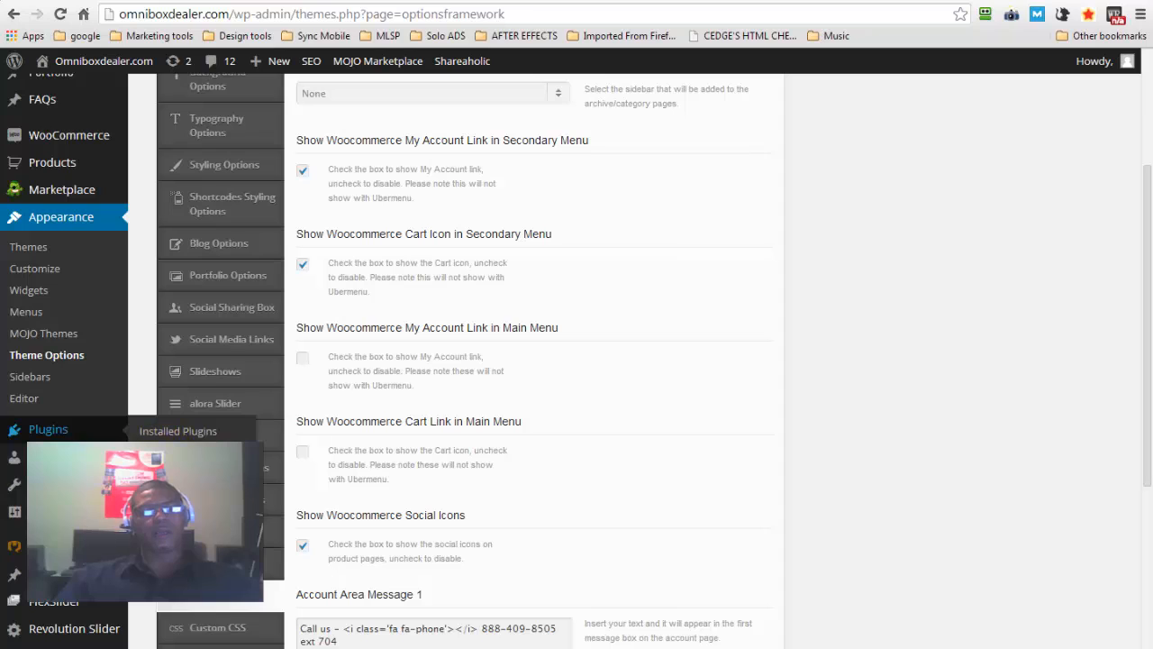
left_click(171, 433)
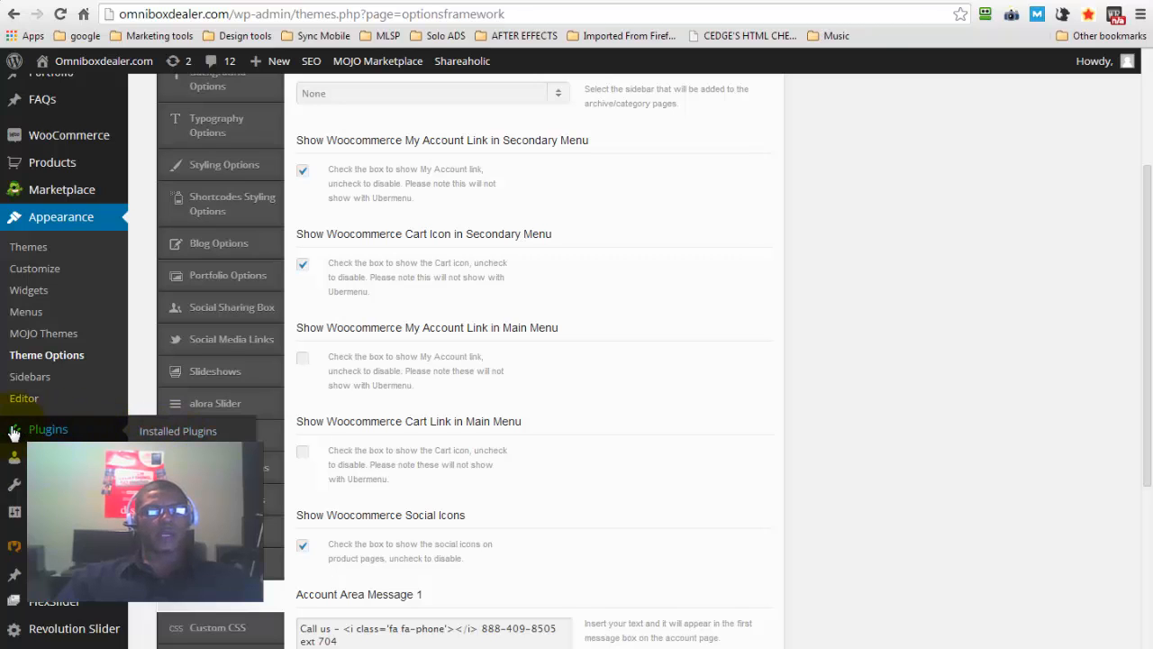
left_click(156, 454)
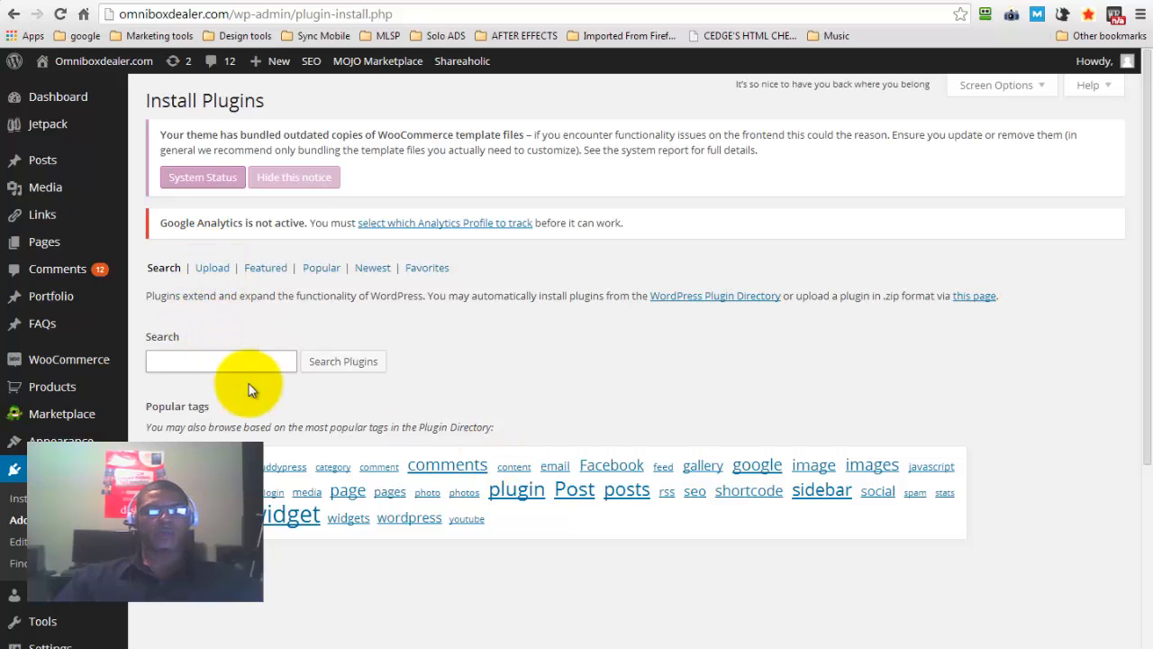
Search the plugin directory for "tubepress"
left_click(188, 364)
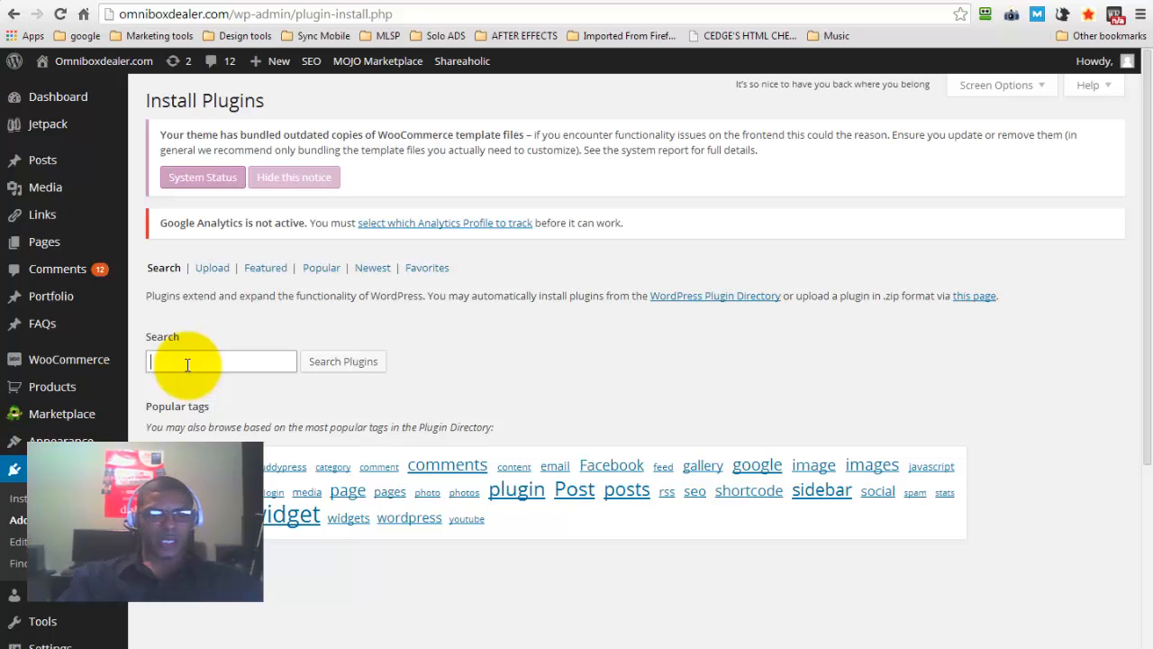
type("tubepress")
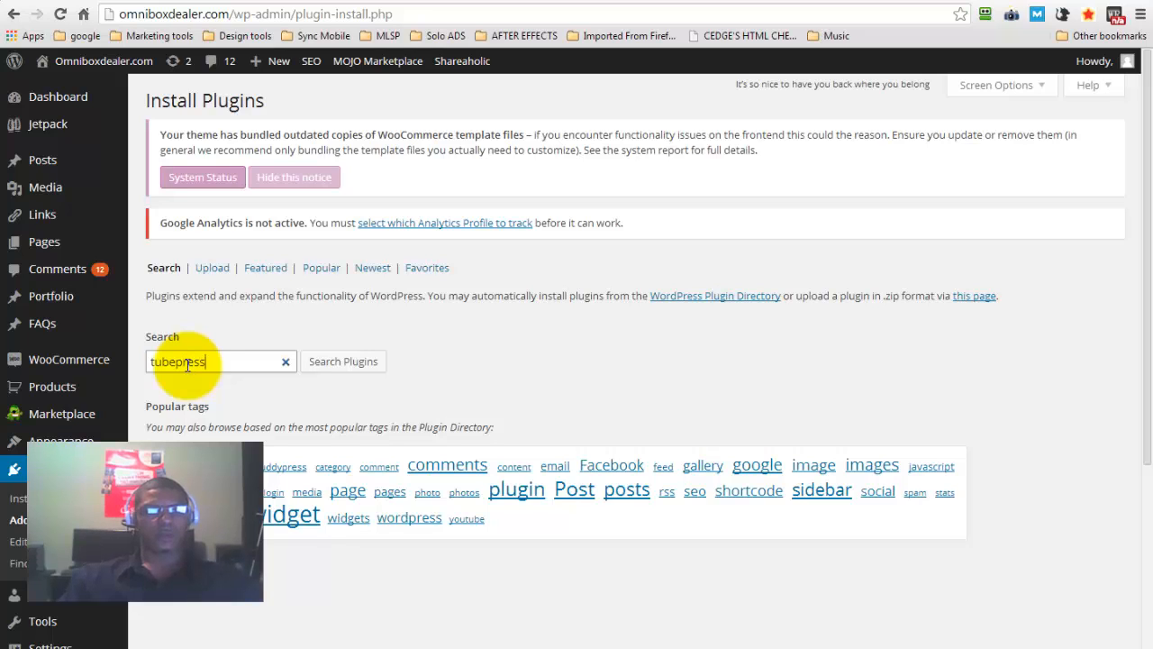
left_click(337, 368)
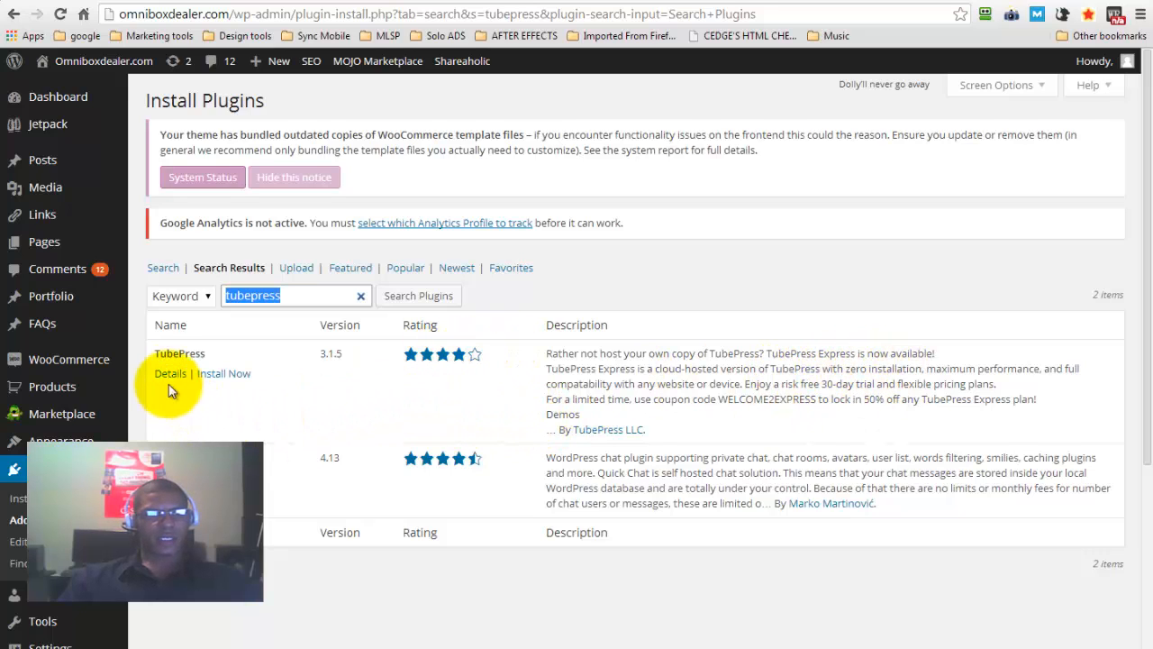
Install the TubePress plugin from the search results and activate it
left_click(223, 374)
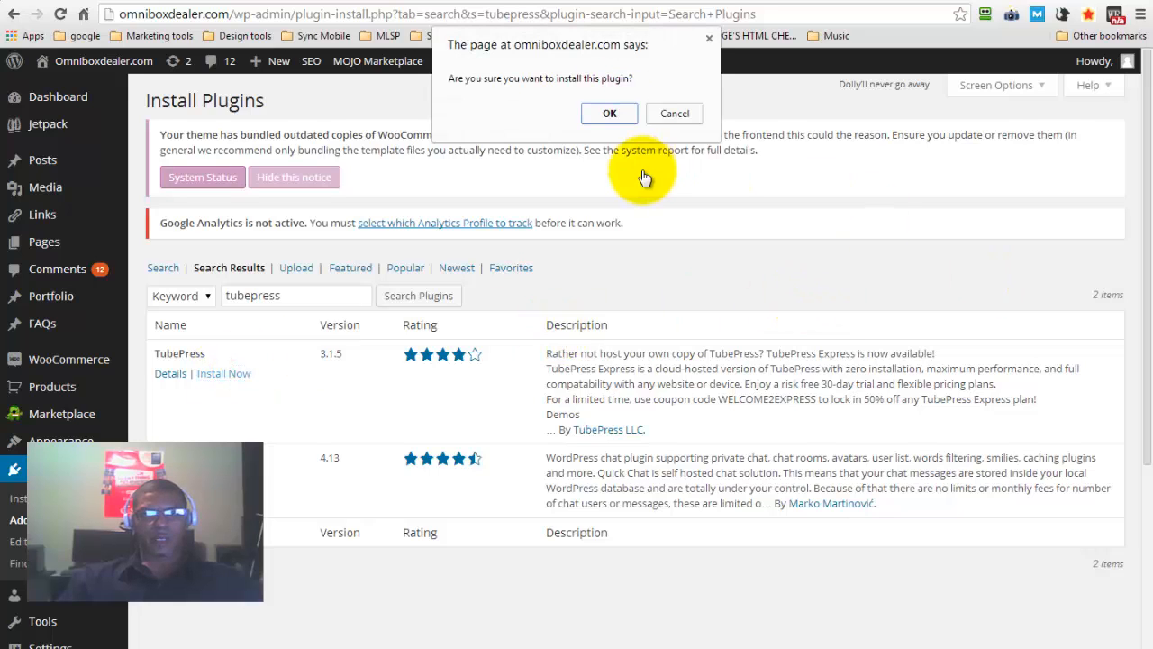
left_click(609, 114)
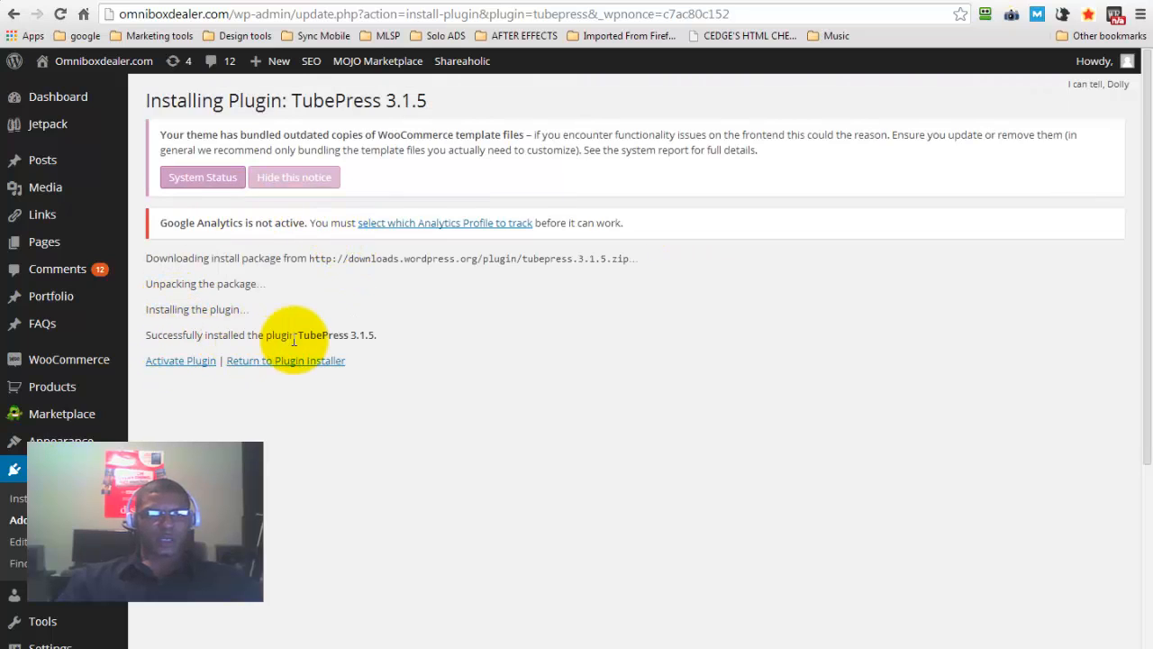
left_click_drag(146, 334, 371, 341)
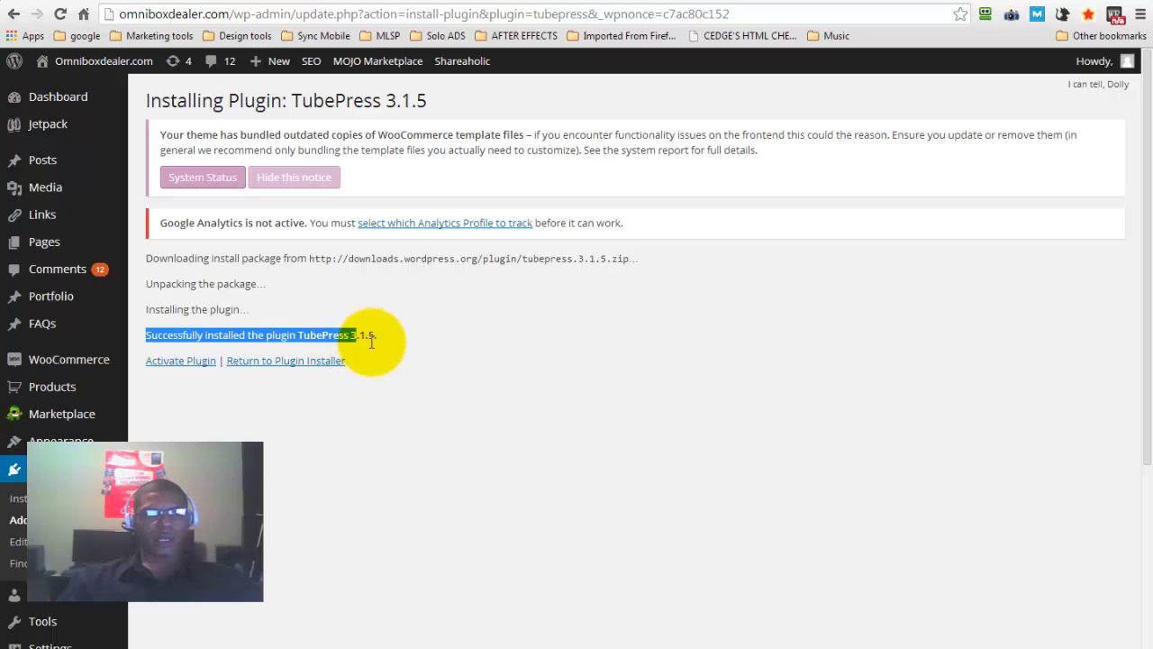
left_click(180, 360)
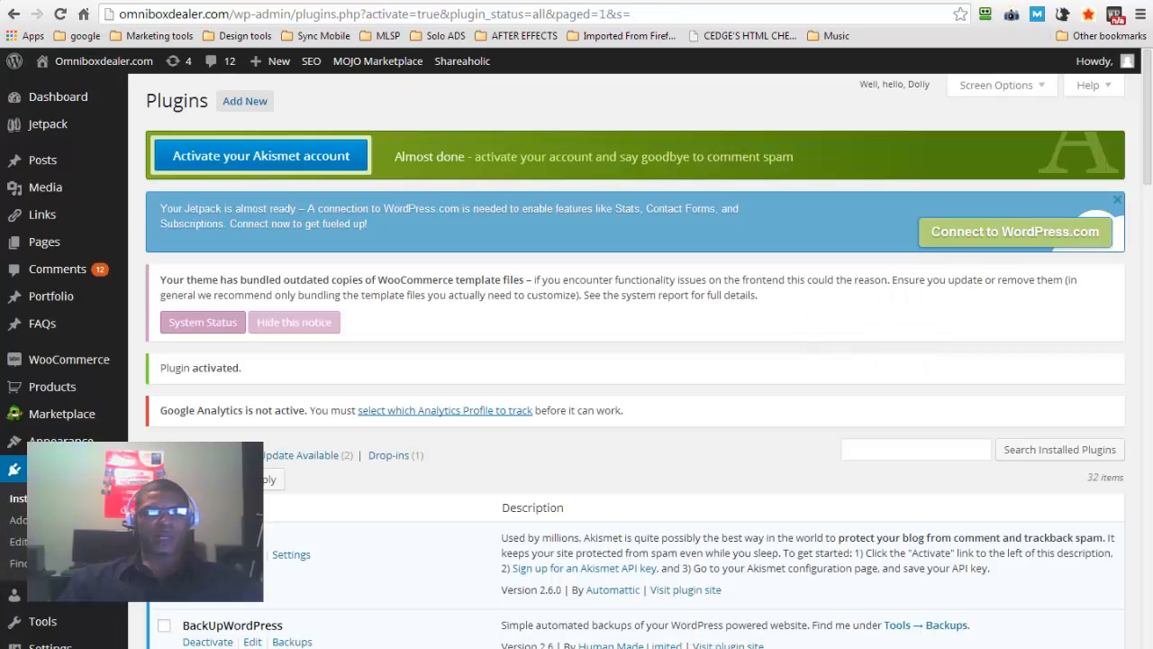
Look through the full list of installed plugins down to its end and back
left_click_drag(1150, 101, 1148, 607)
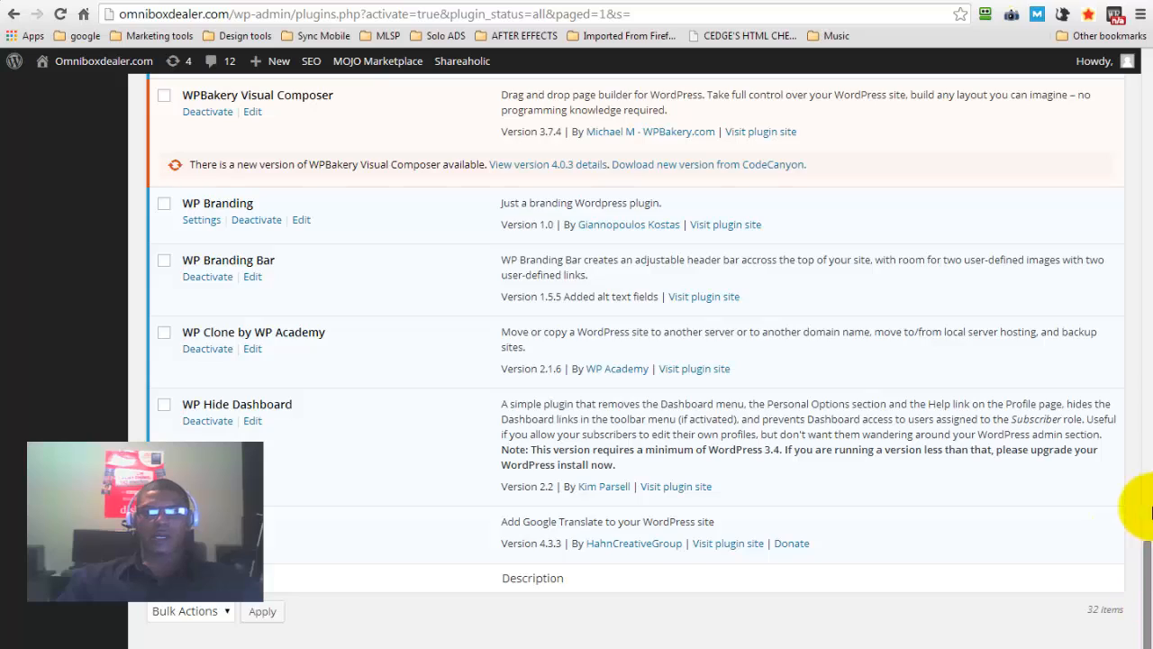
scroll(1124, 269, "up", 7)
scroll(1125, 269, "up", 15)
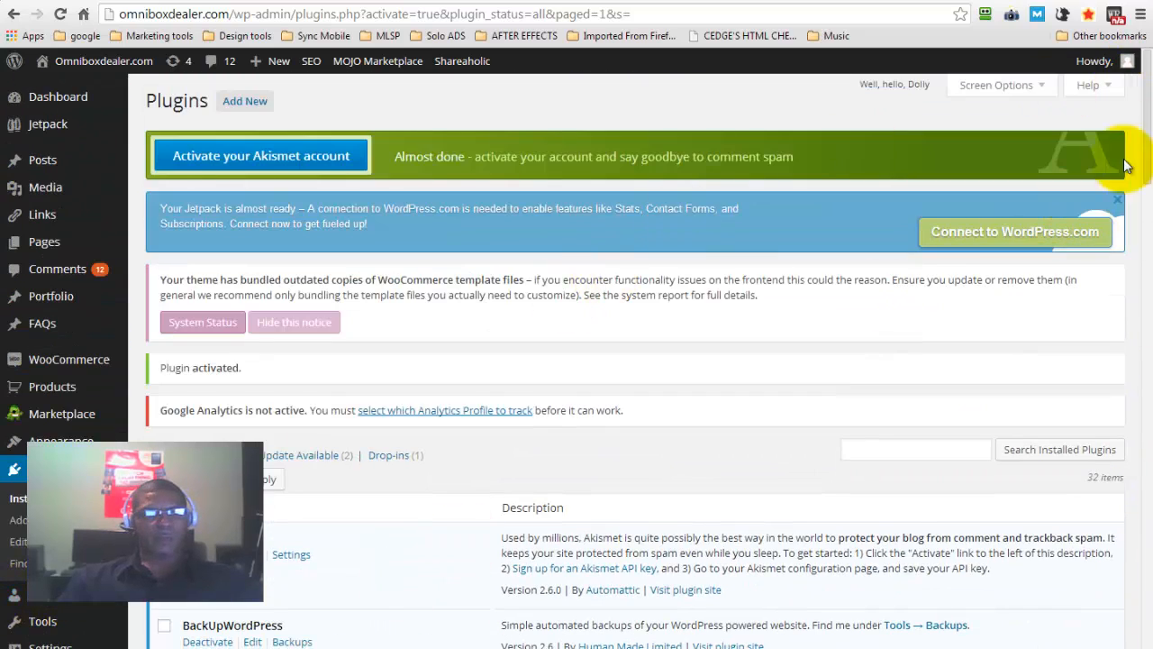
Open the list of all registered users of the site
scroll(1137, 126, "down", 2)
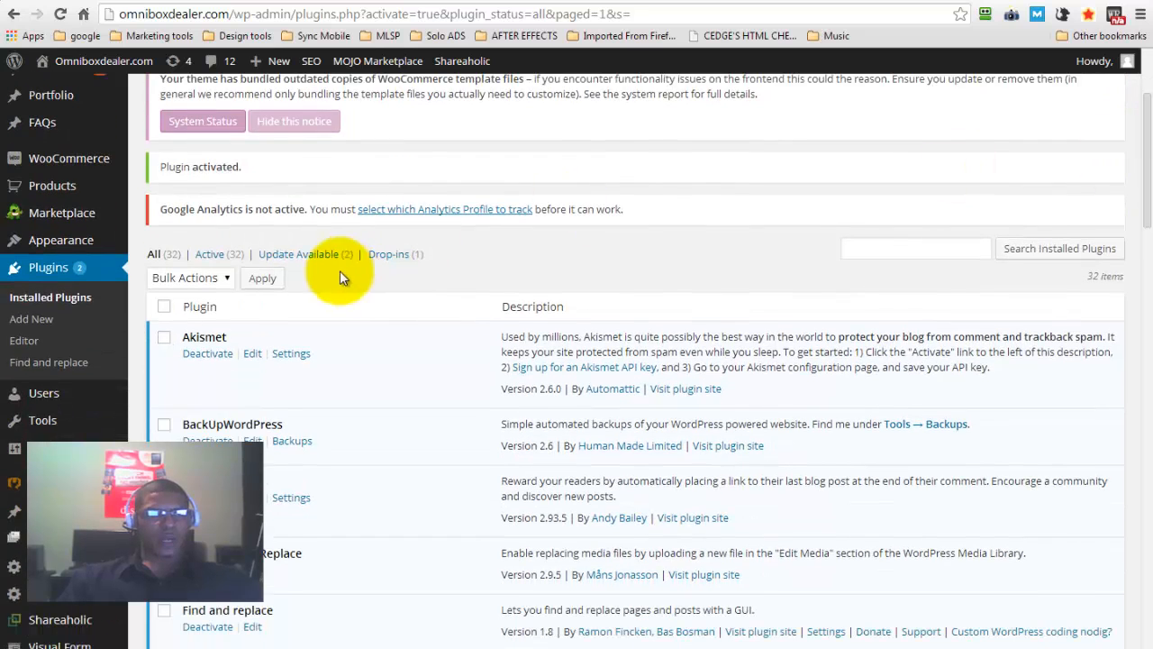
mouse_move(38, 388)
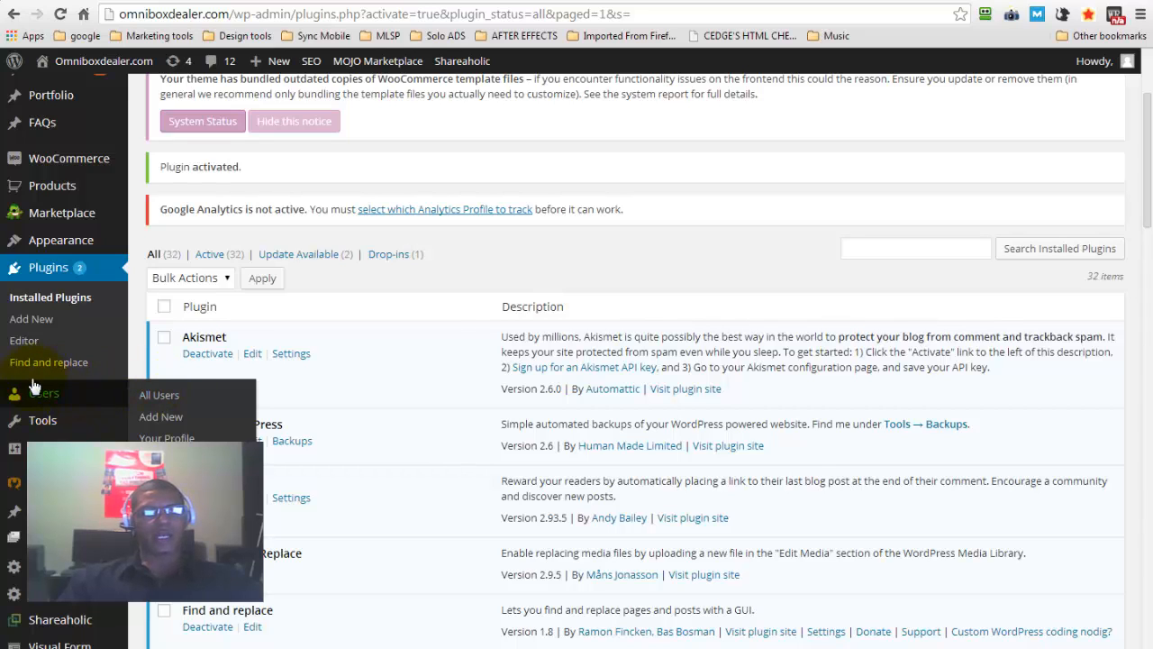
left_click(36, 394)
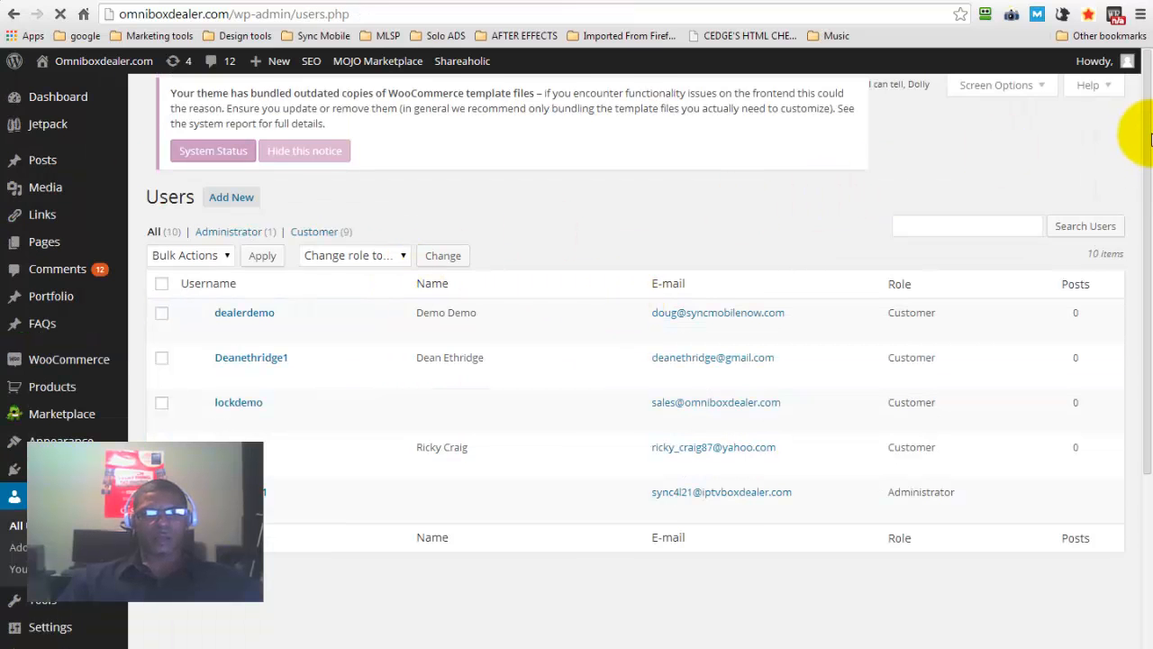
Look through the list of all registered users and their roles
scroll(1148, 135, "down", 2)
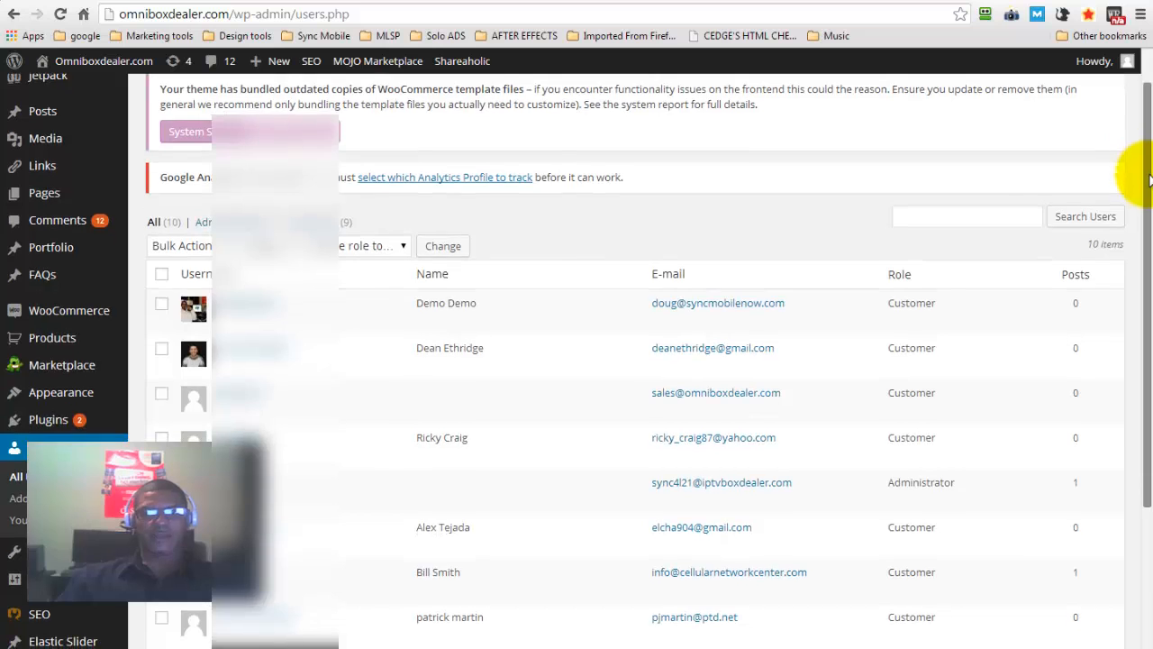
scroll(1150, 212, "down", 1)
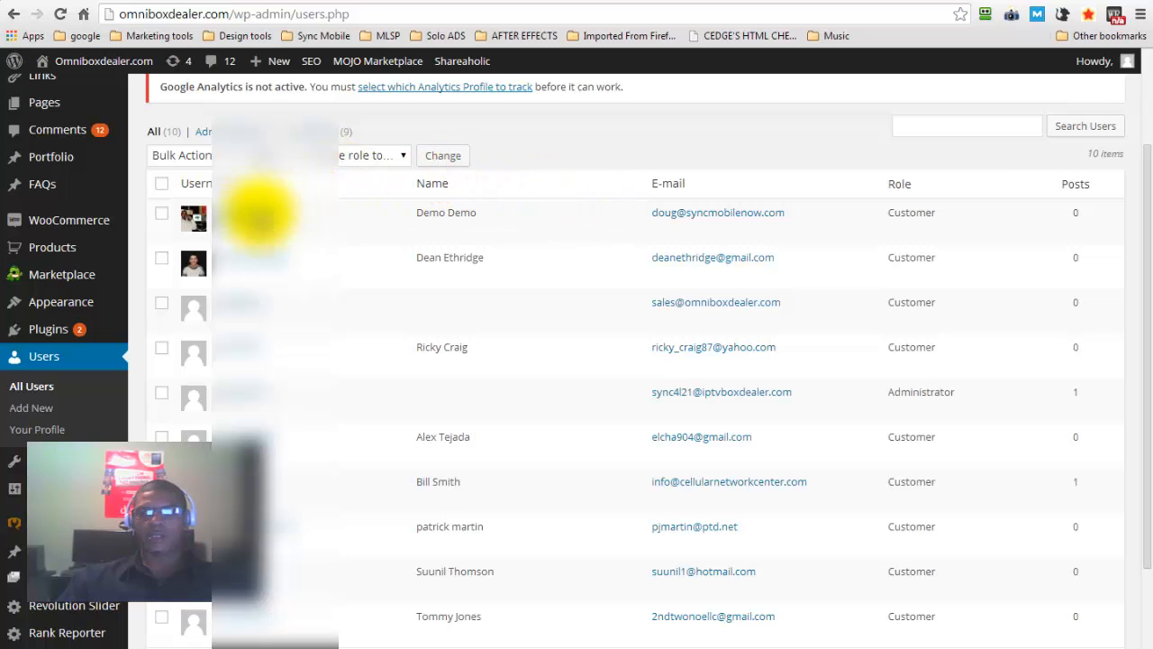
left_click_drag(1149, 274, 1146, 77)
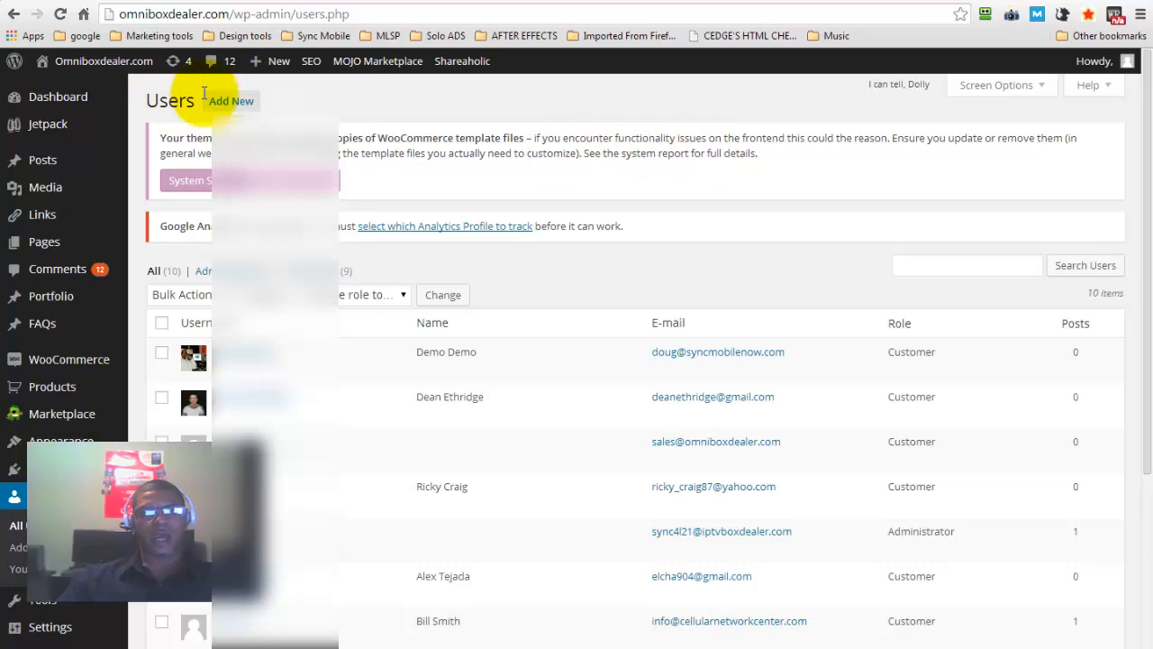
Open the form for adding a new user and examine its fields and the selectable roles
left_click(231, 101)
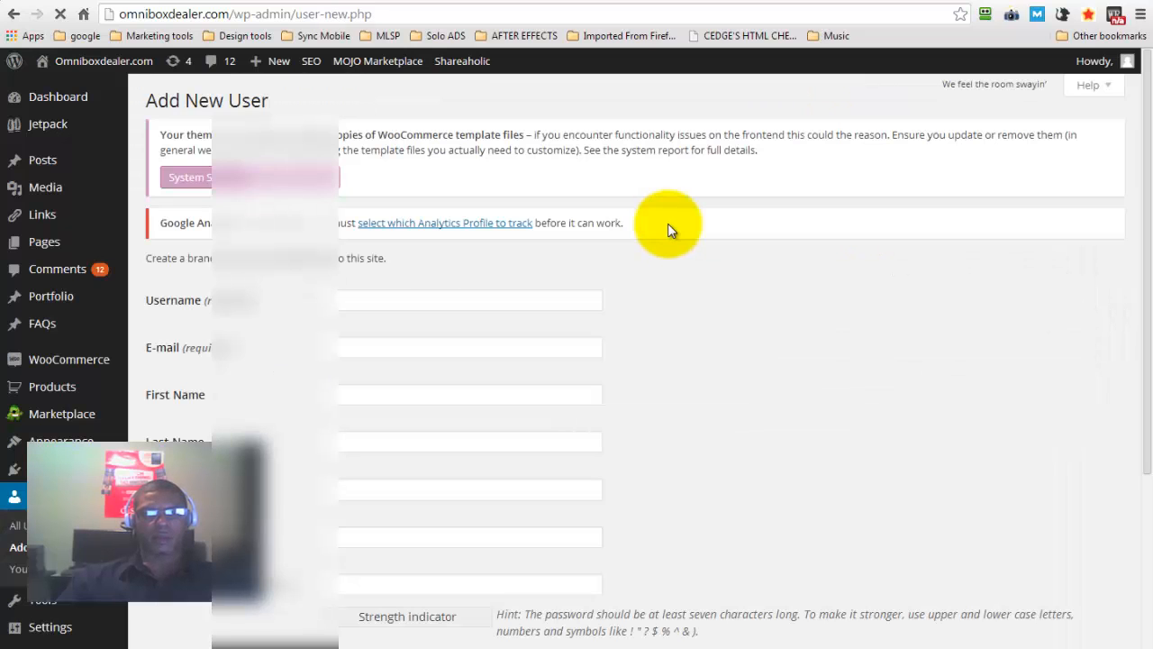
left_click(389, 305)
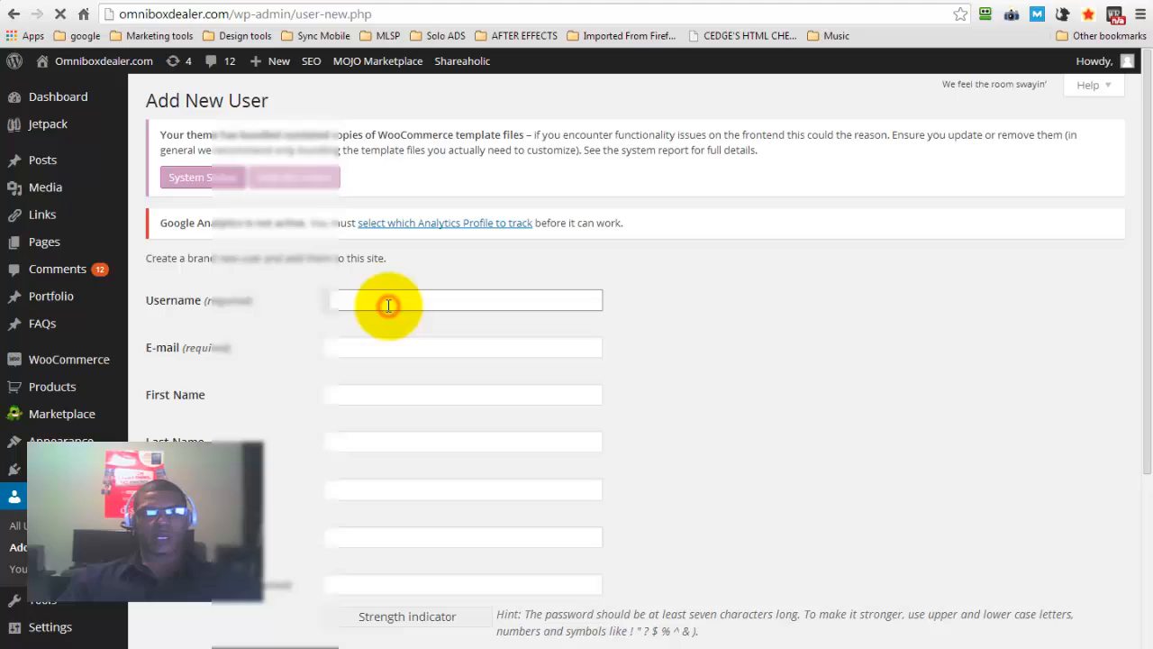
left_click(350, 346)
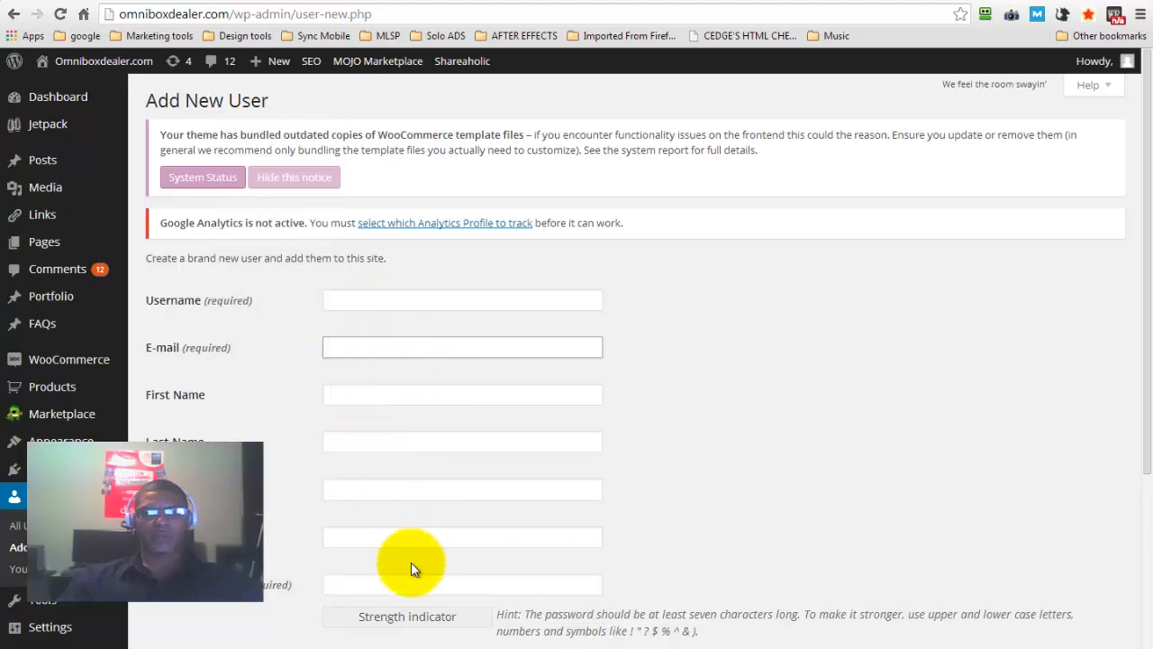
left_click_drag(1151, 309, 708, 446)
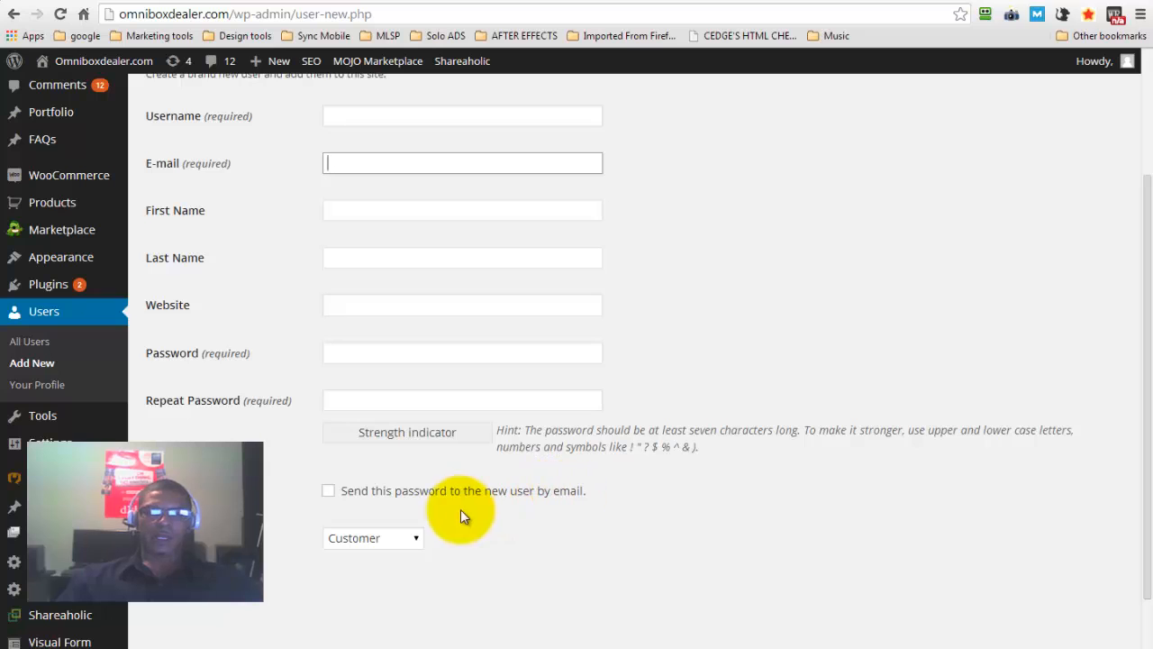
left_click(402, 536)
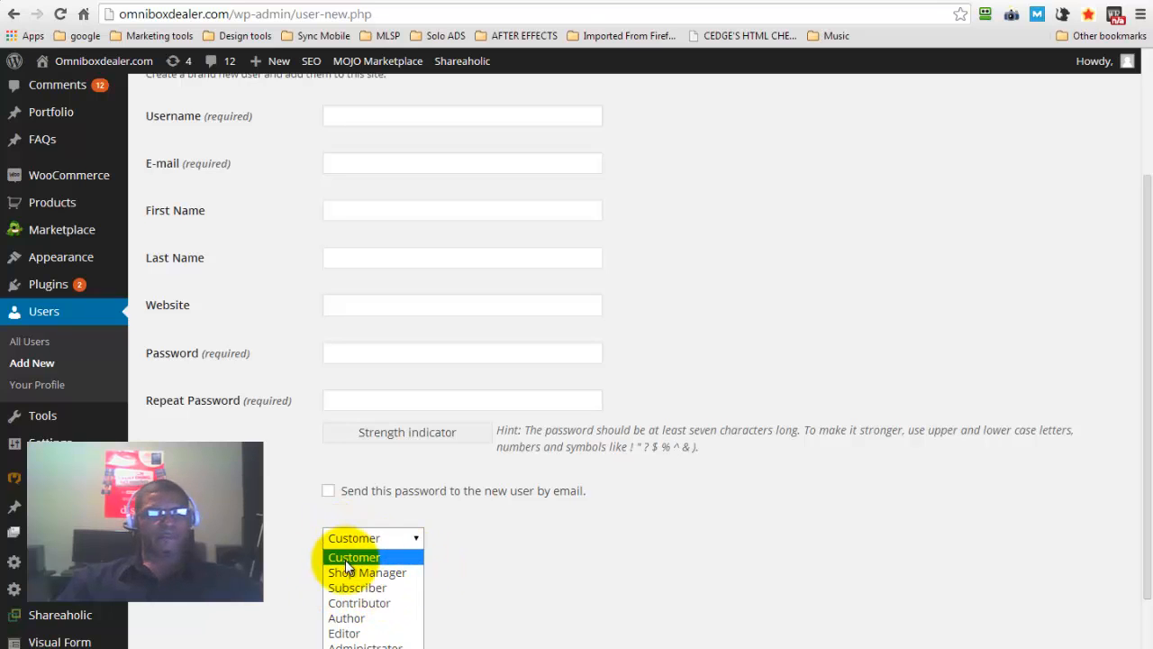
Replace the contact e-mail in your own profile with the site's info address and update the profile
left_click(215, 357)
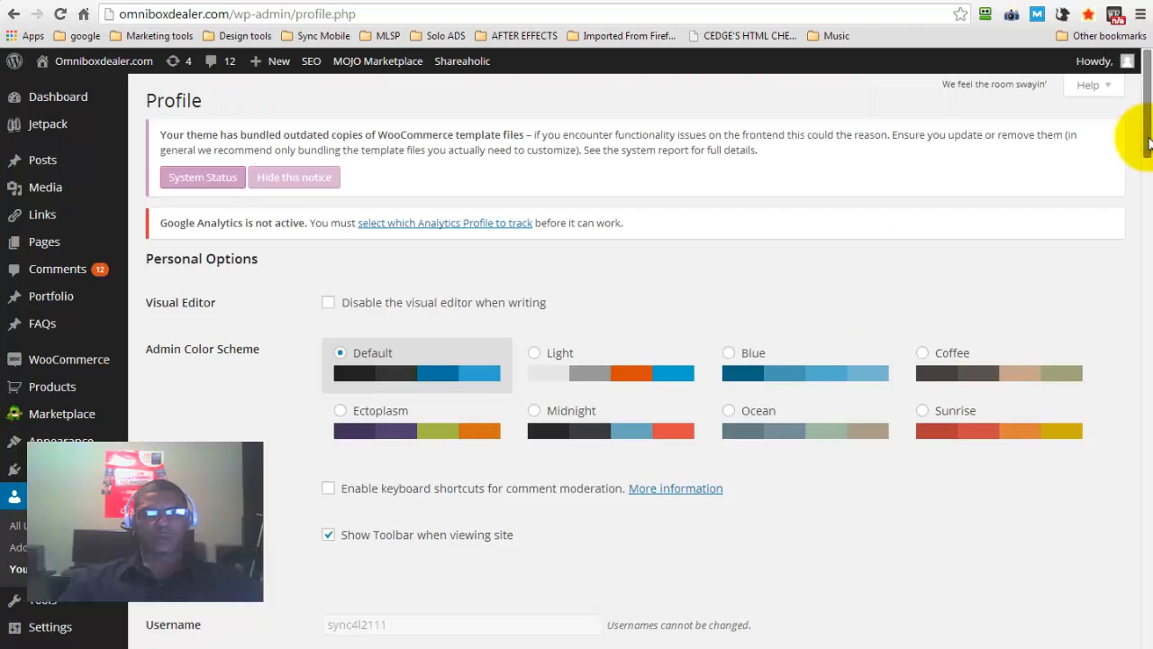
left_click_drag(1147, 135, 1148, 225)
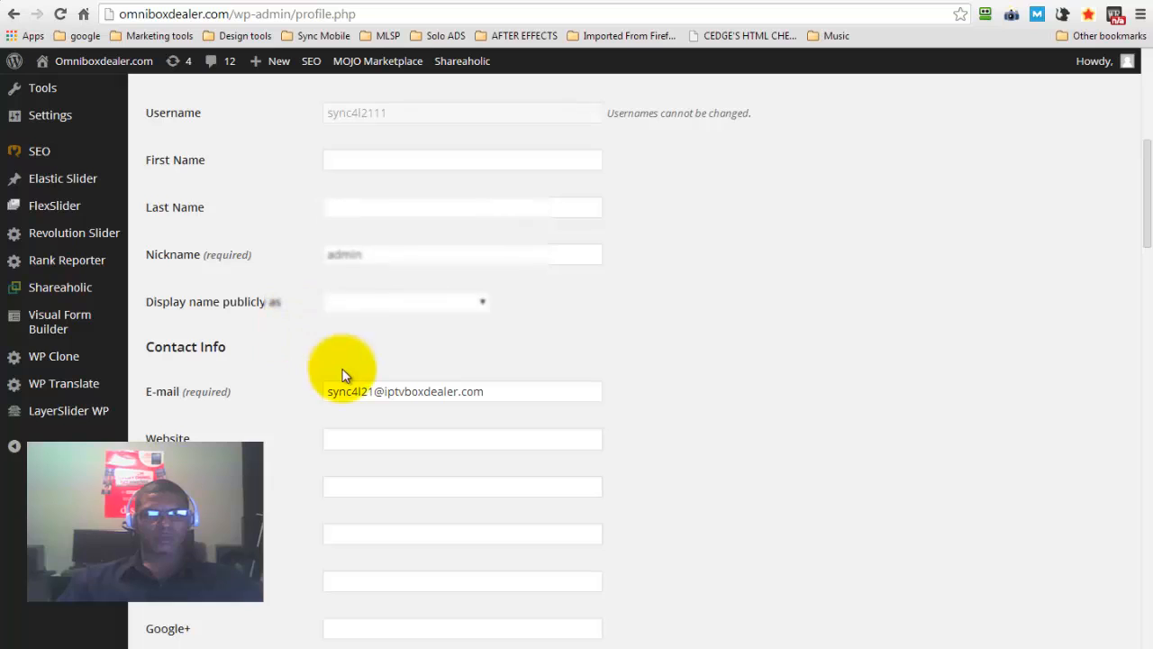
left_click_drag(371, 393, 309, 392)
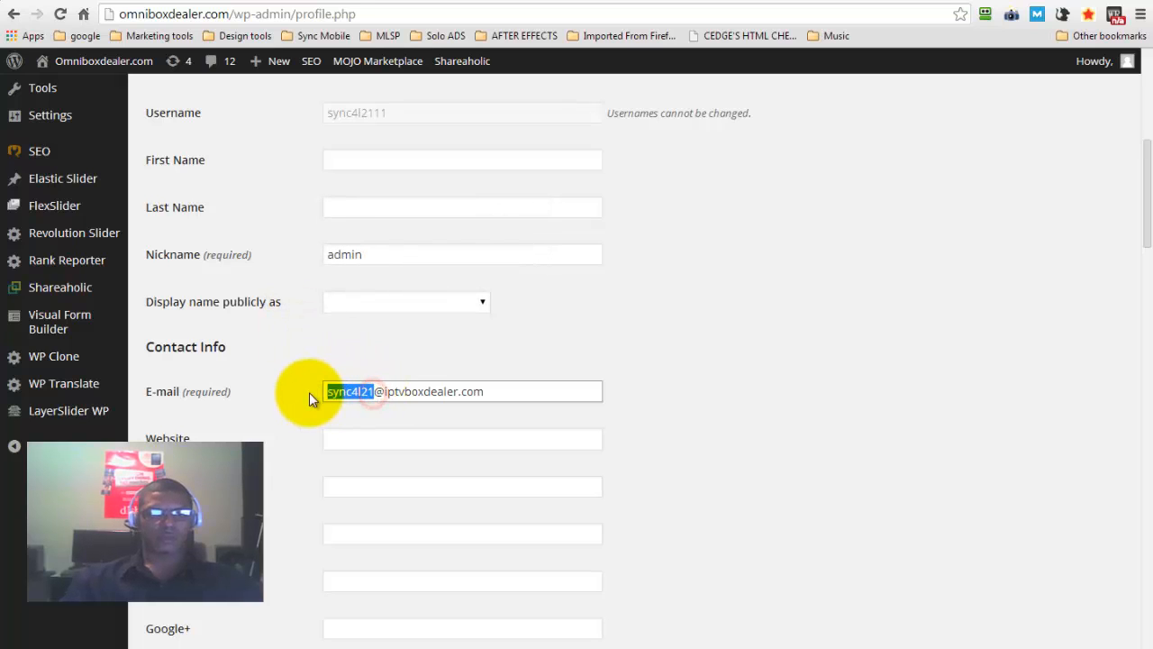
key("ctrl+a")
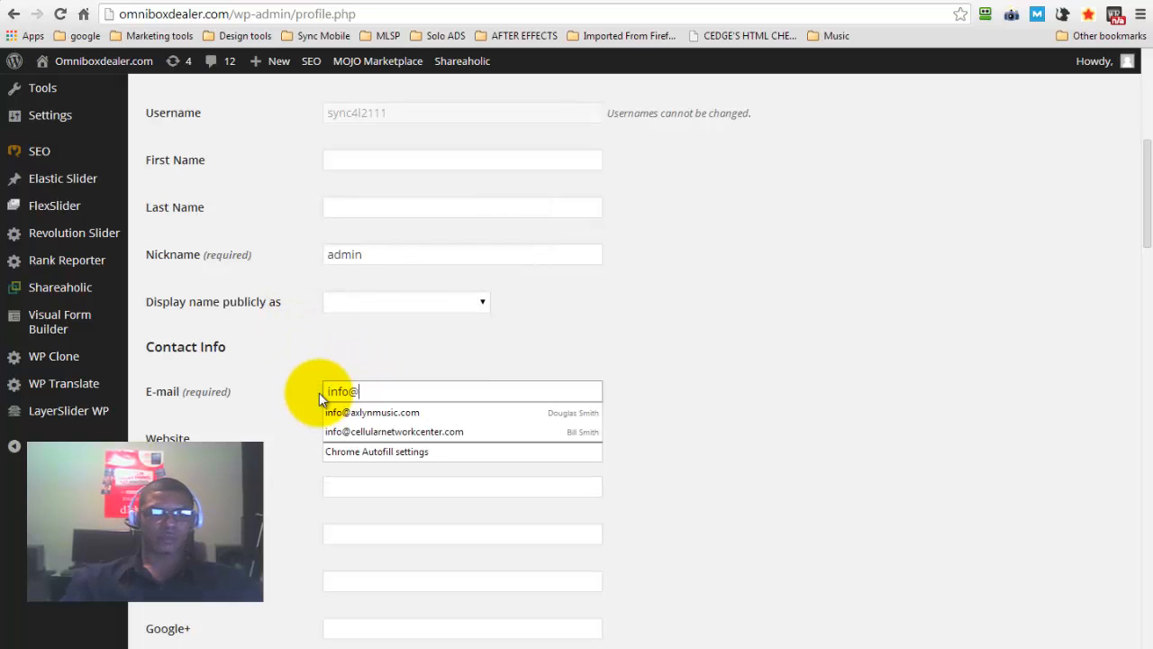
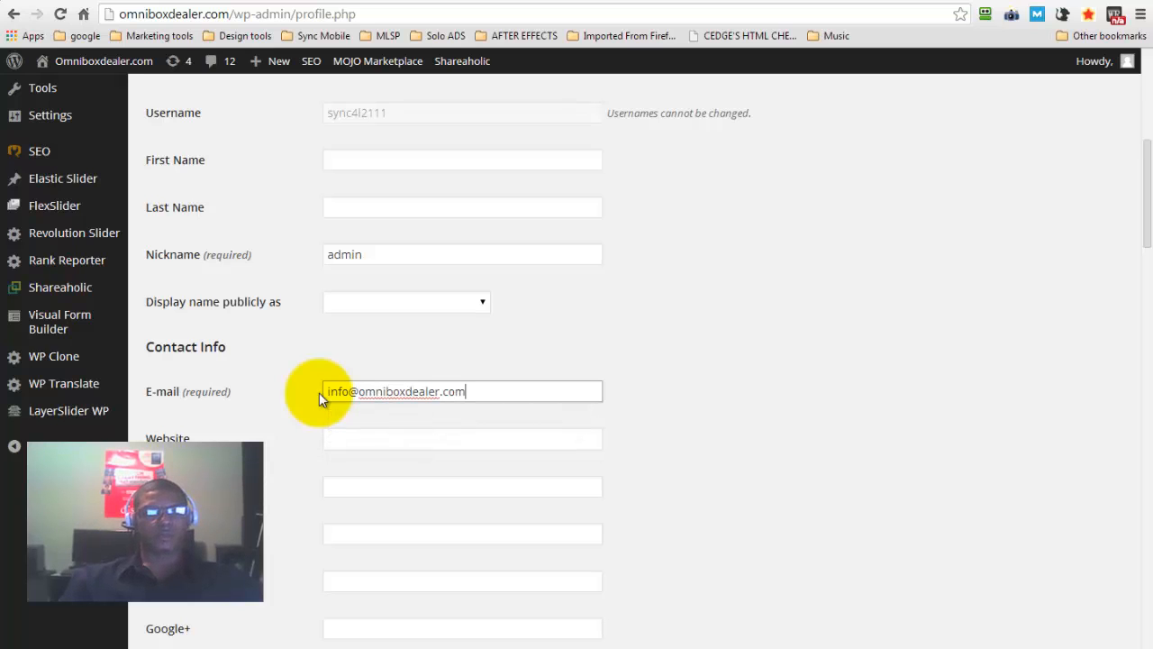
left_click(862, 355)
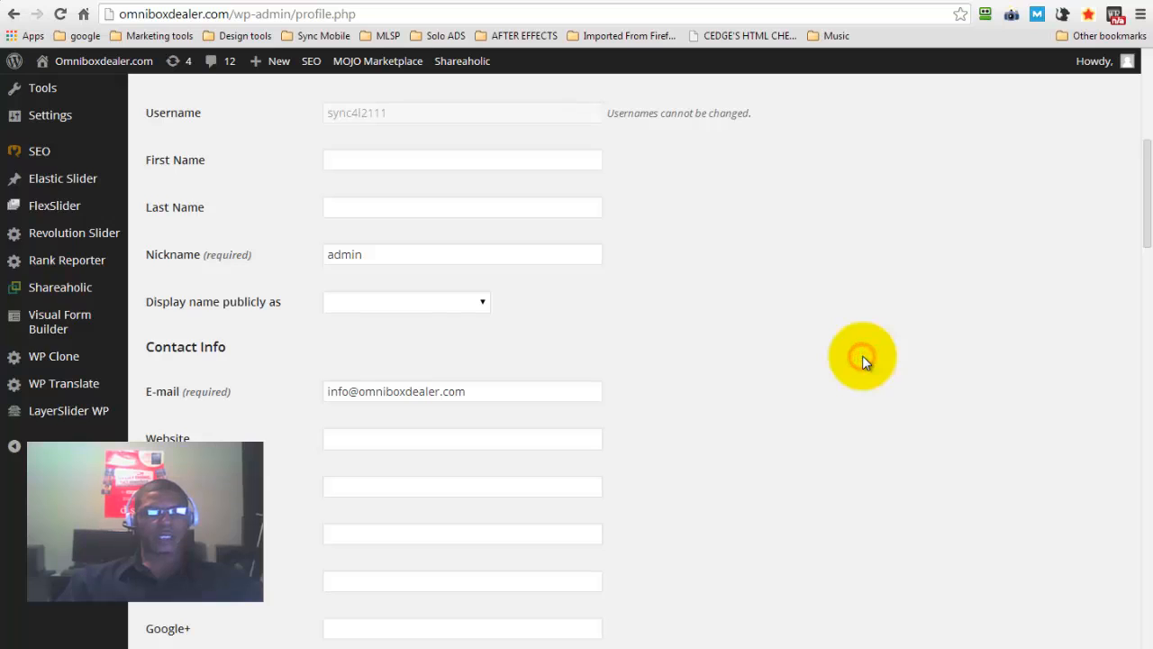
scroll(862, 355, "down", 10)
scroll(862, 360, "down", 5)
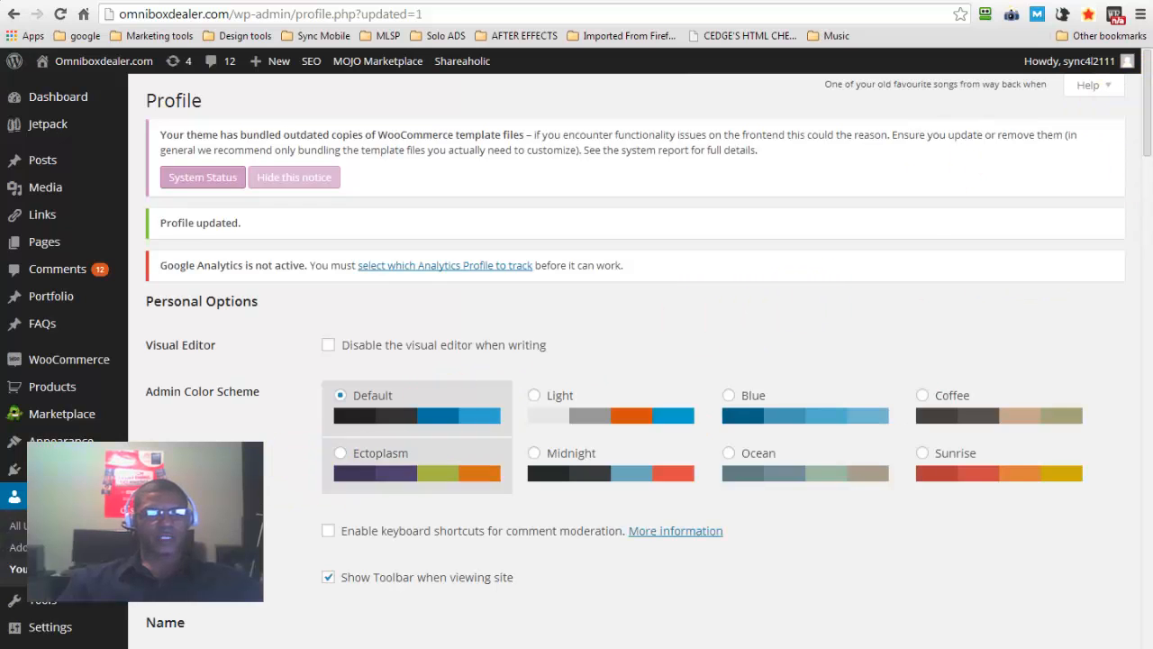
Open the backup management page among the site tools
mouse_move(34, 610)
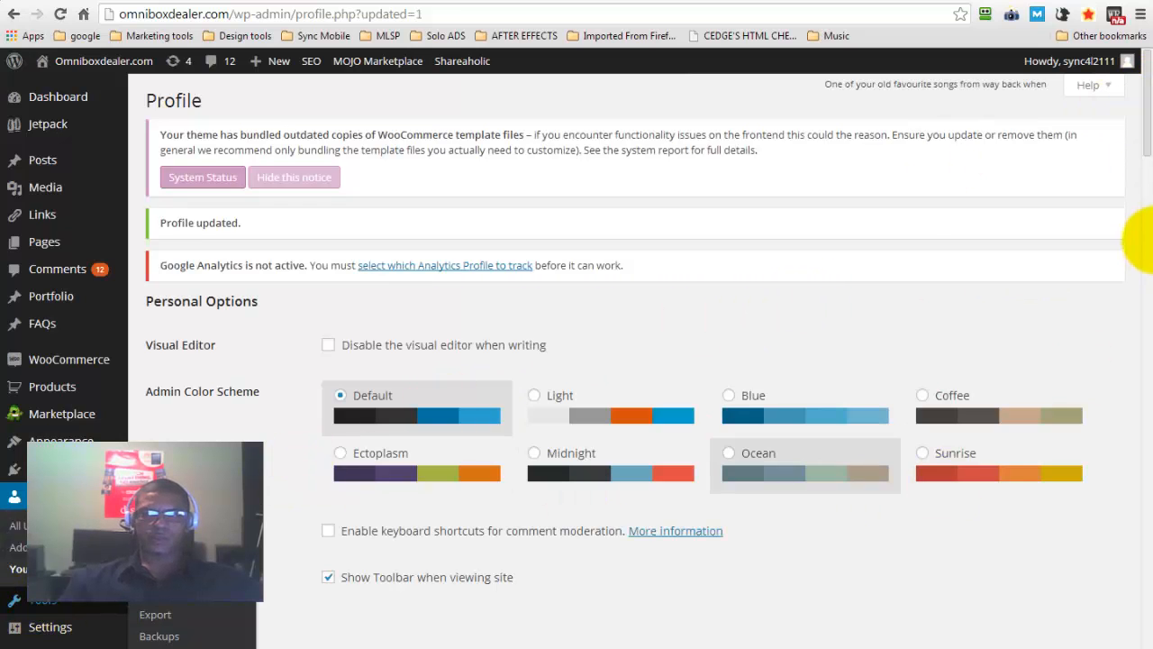
left_click_drag(1146, 140, 1148, 184)
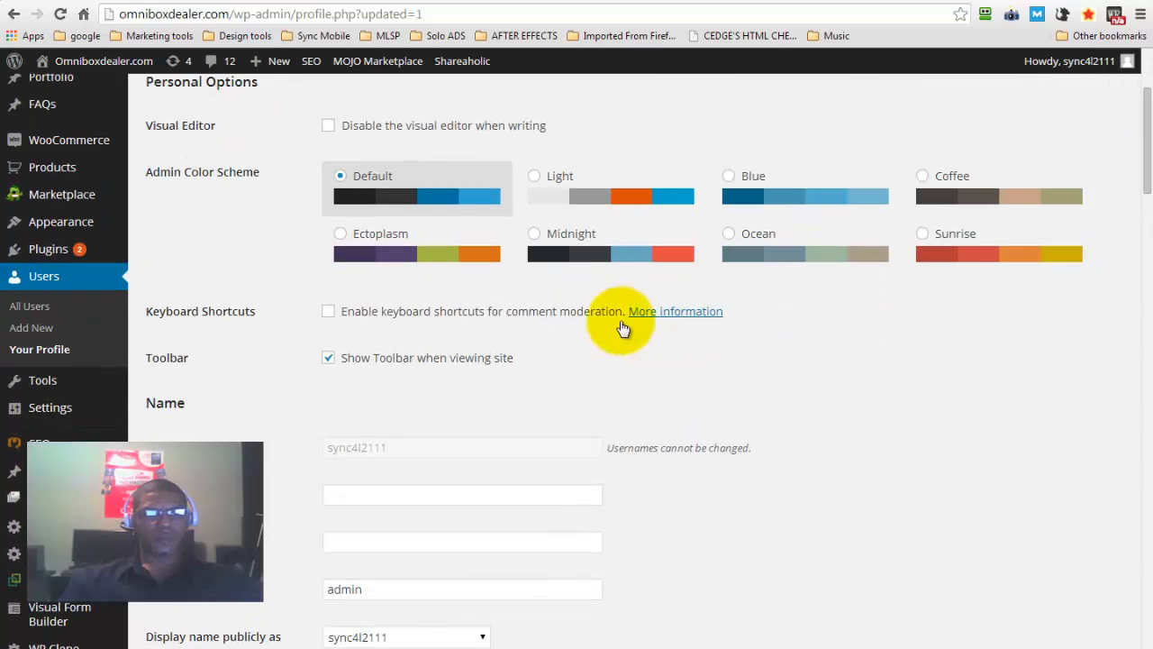
mouse_move(63, 385)
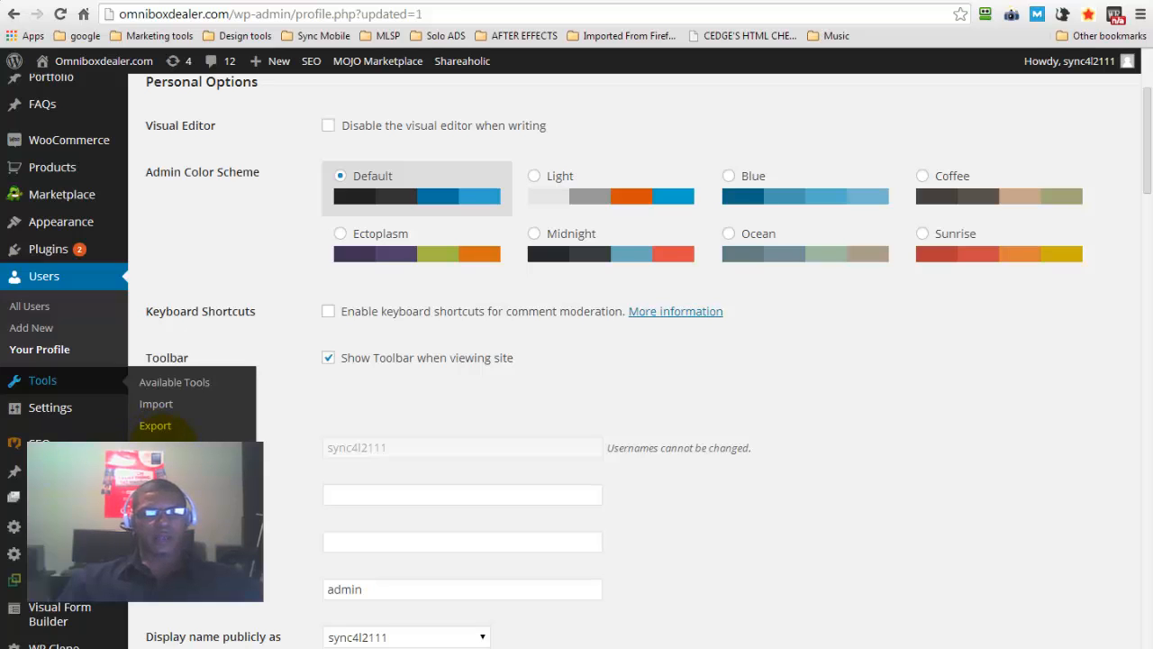
left_click(162, 445)
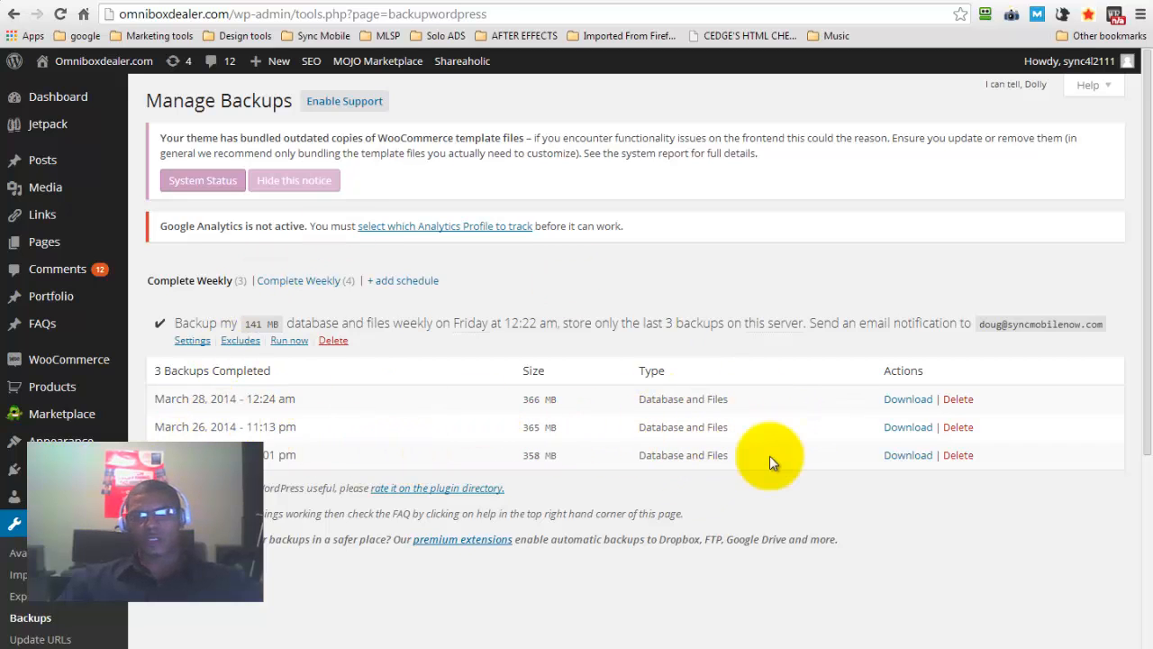
Delete the two oldest completed backups of the Complete Weekly schedule, keeping only the March 28, 2014 backup
left_click(957, 455)
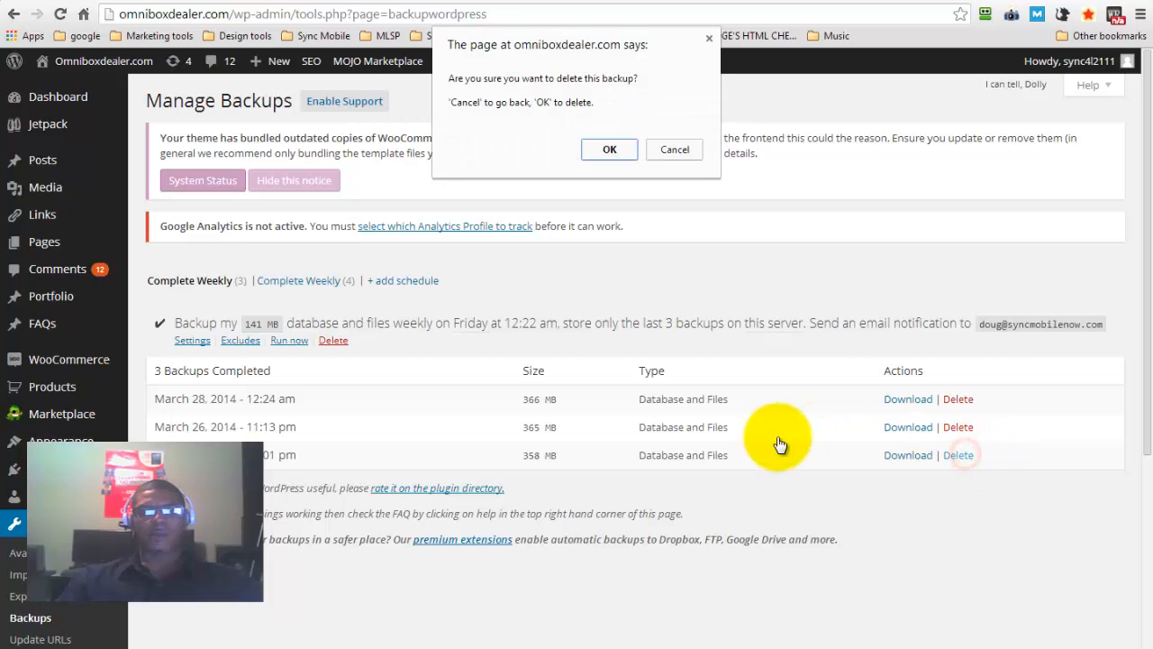
left_click(608, 147)
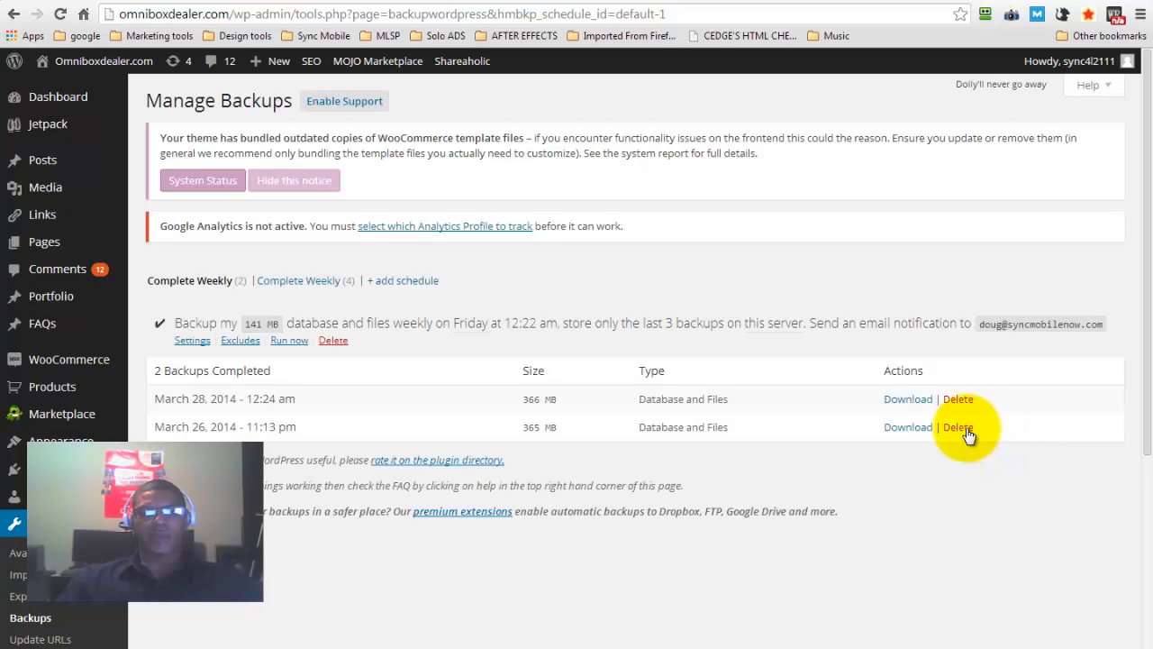
left_click(963, 430)
left_click(606, 153)
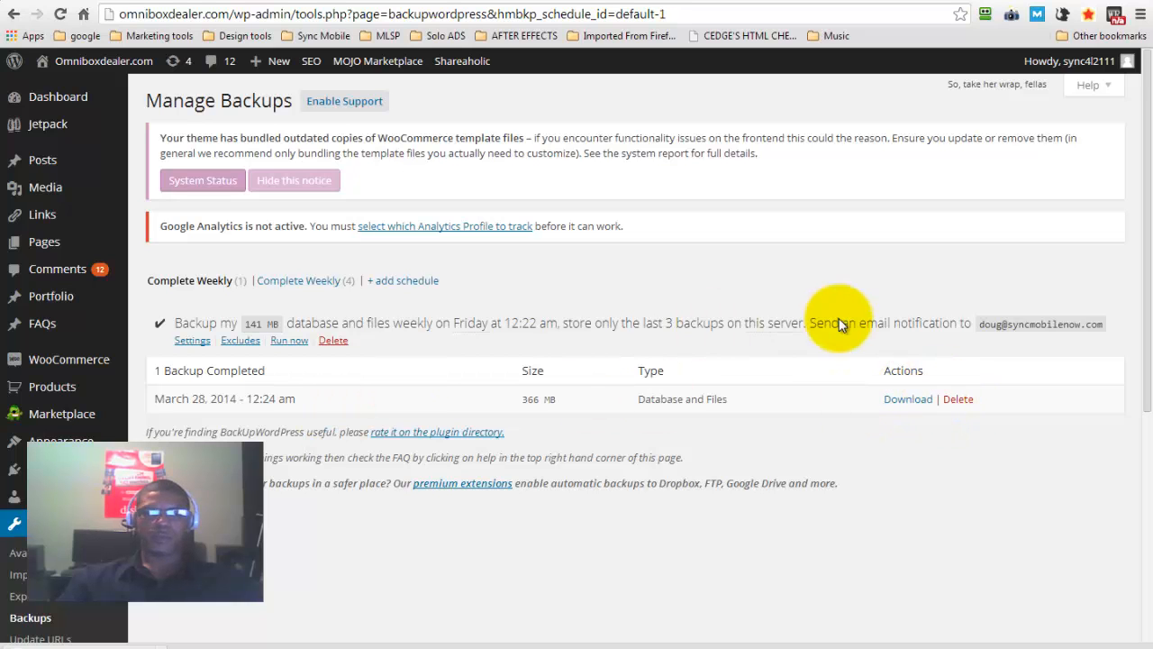
Open the site's general settings and review them from the site title down to the time format
scroll(1135, 162, "down", 3)
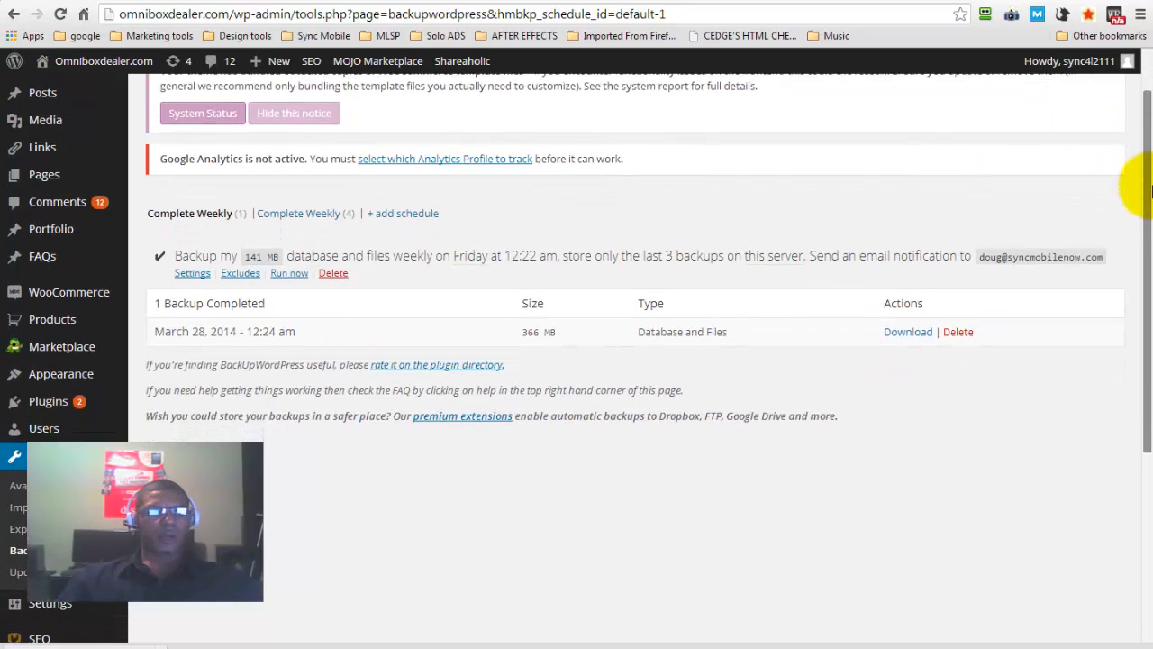
scroll(1135, 276, "down", 3)
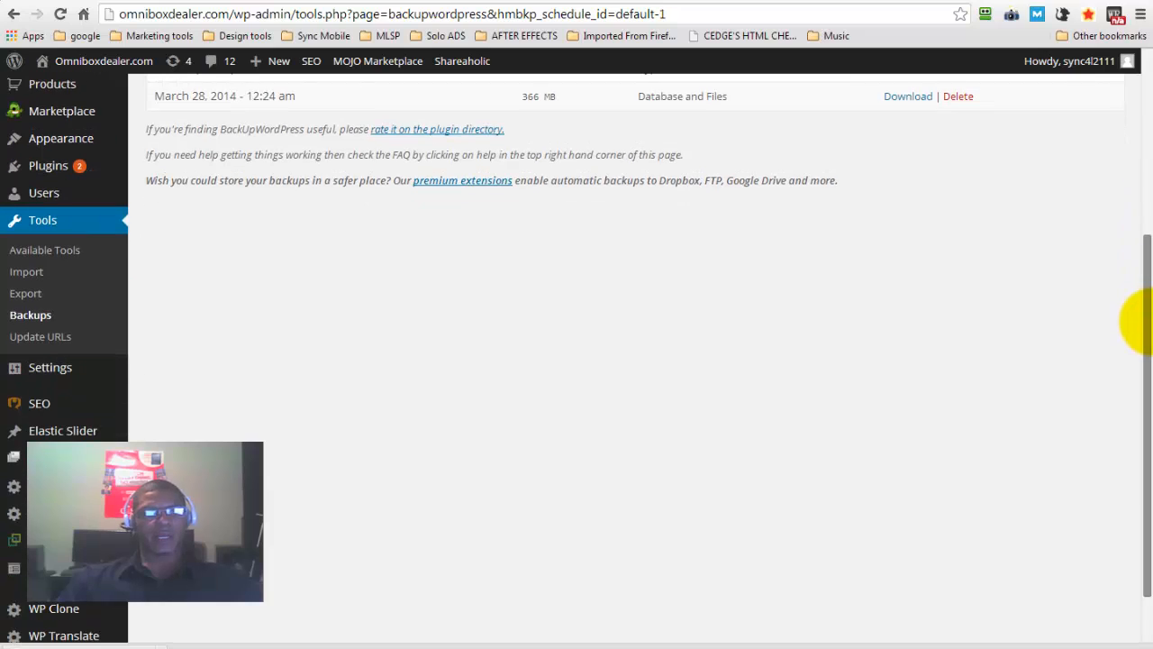
mouse_move(49, 376)
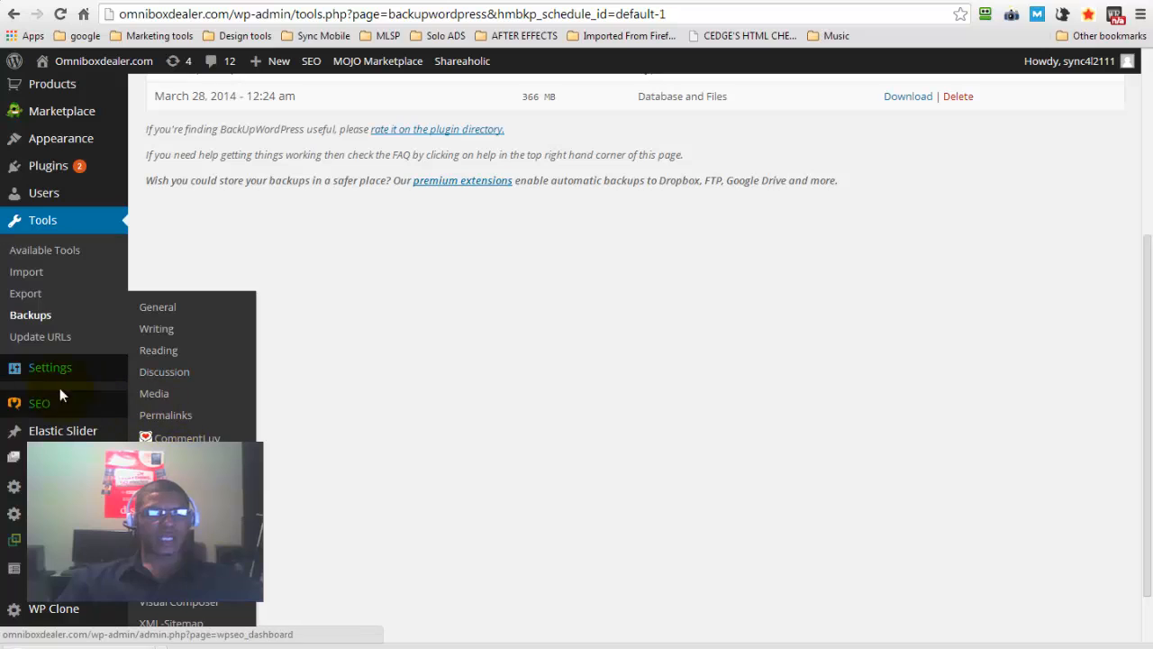
left_click(163, 313)
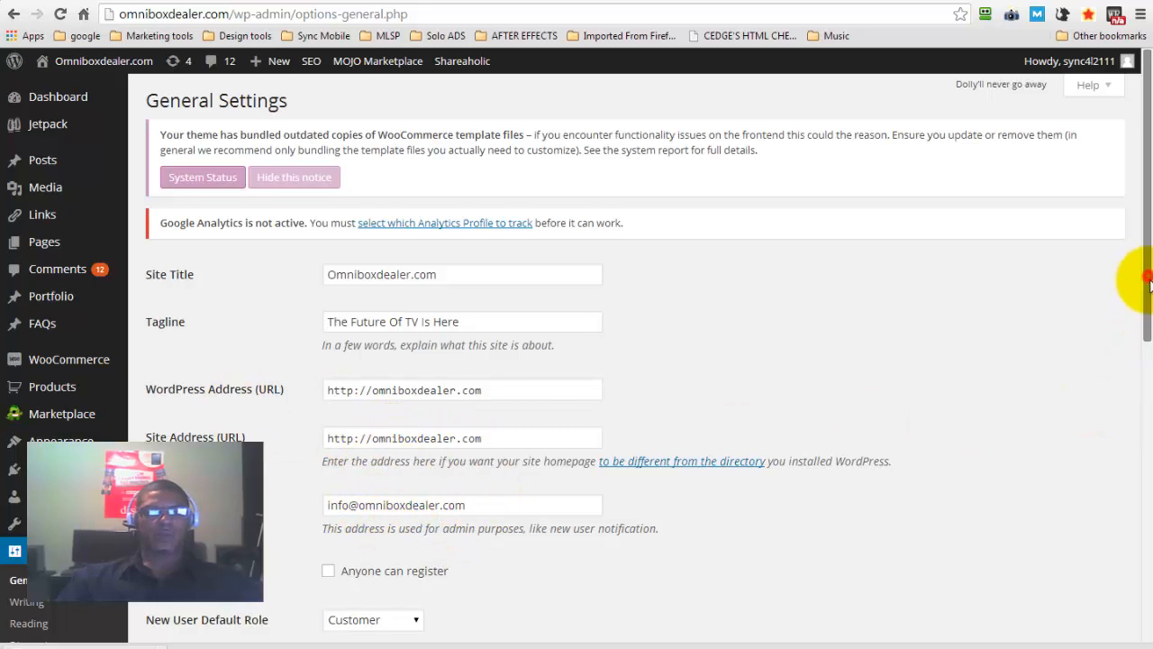
left_click_drag(1141, 278, 1141, 368)
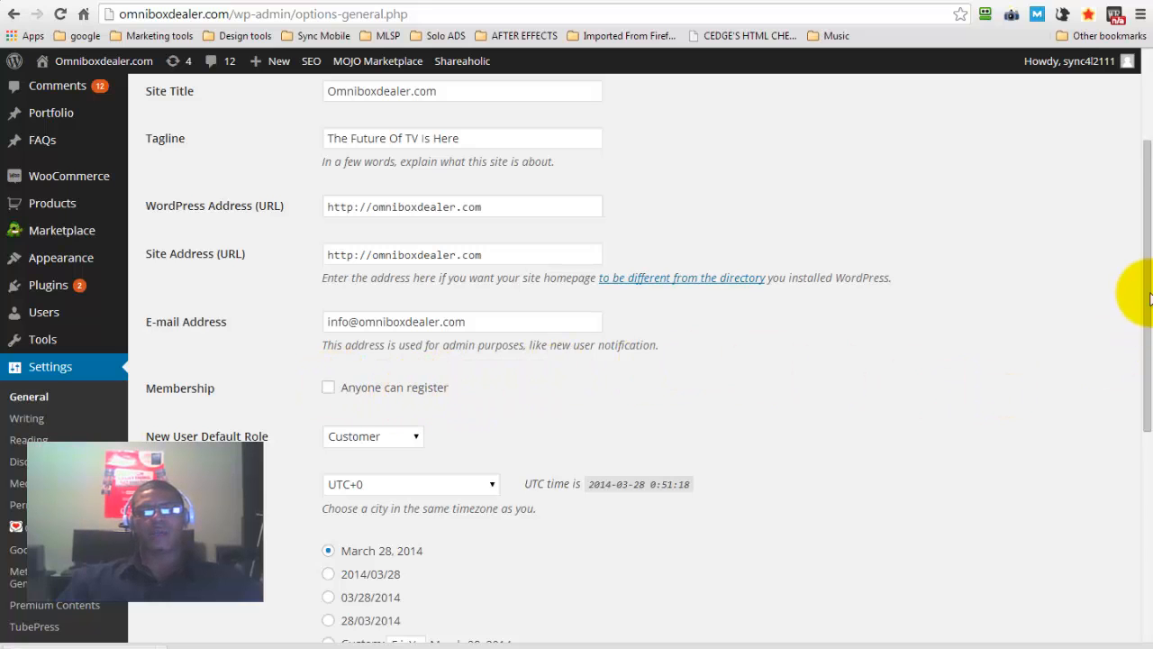
left_click_drag(1147, 282, 1128, 442)
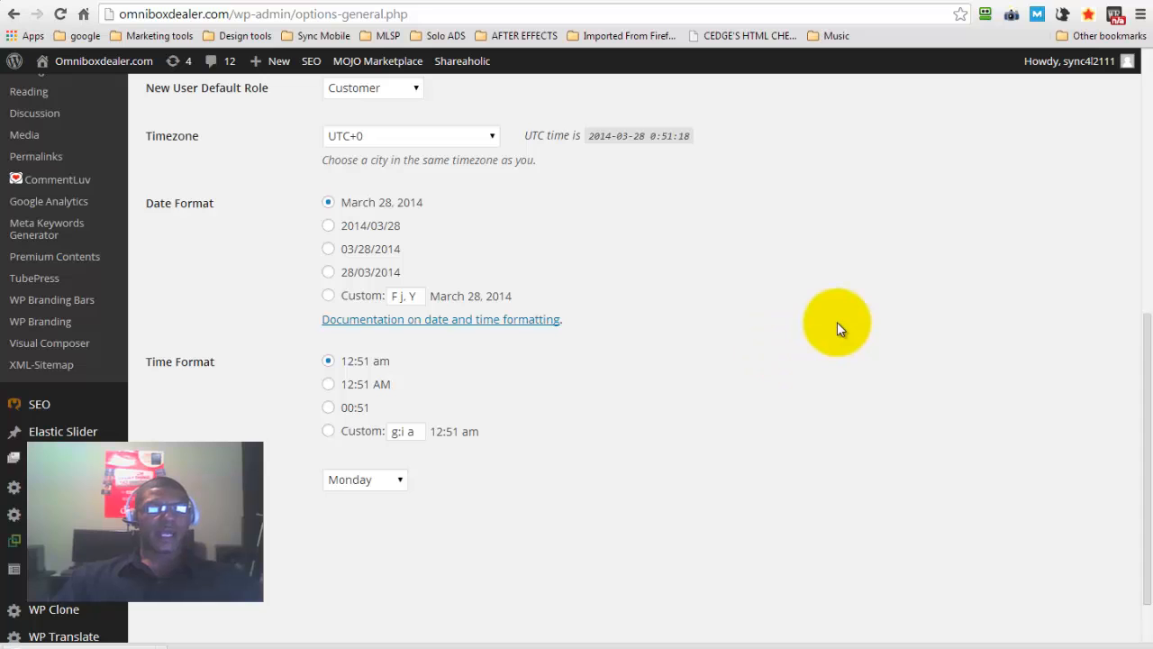
Open the SEO Rank Reporter, sort the keyword table by rank change with the improved keyword first, and review the rankings
scroll(837, 324, "down", 1)
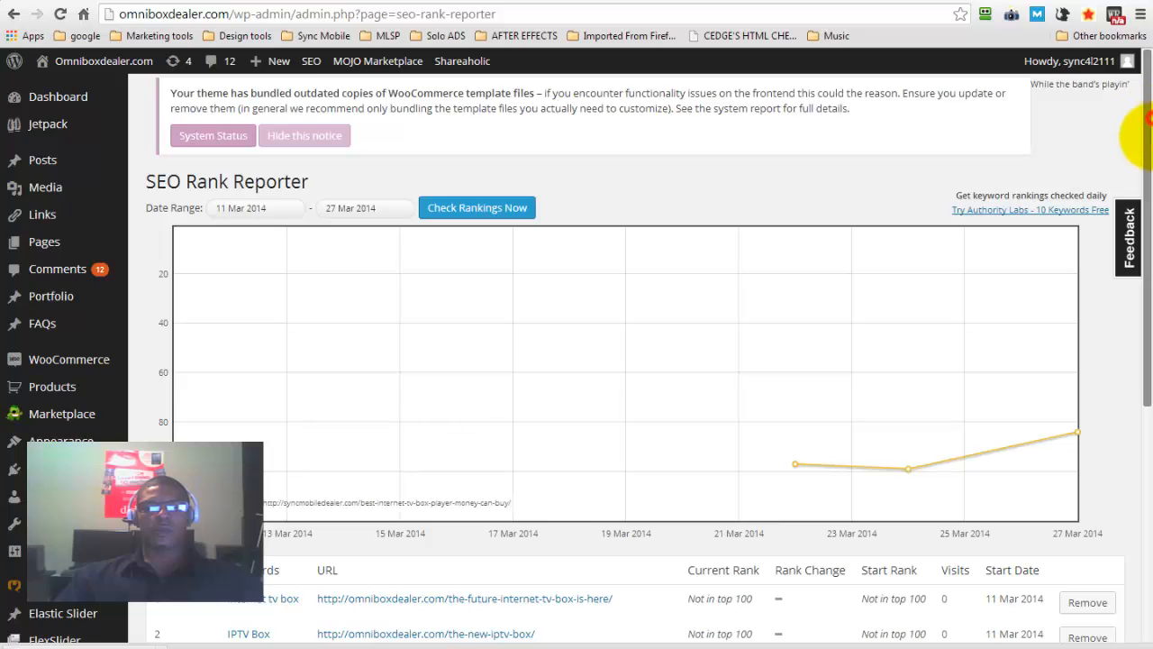
left_click_drag(1149, 119, 1150, 185)
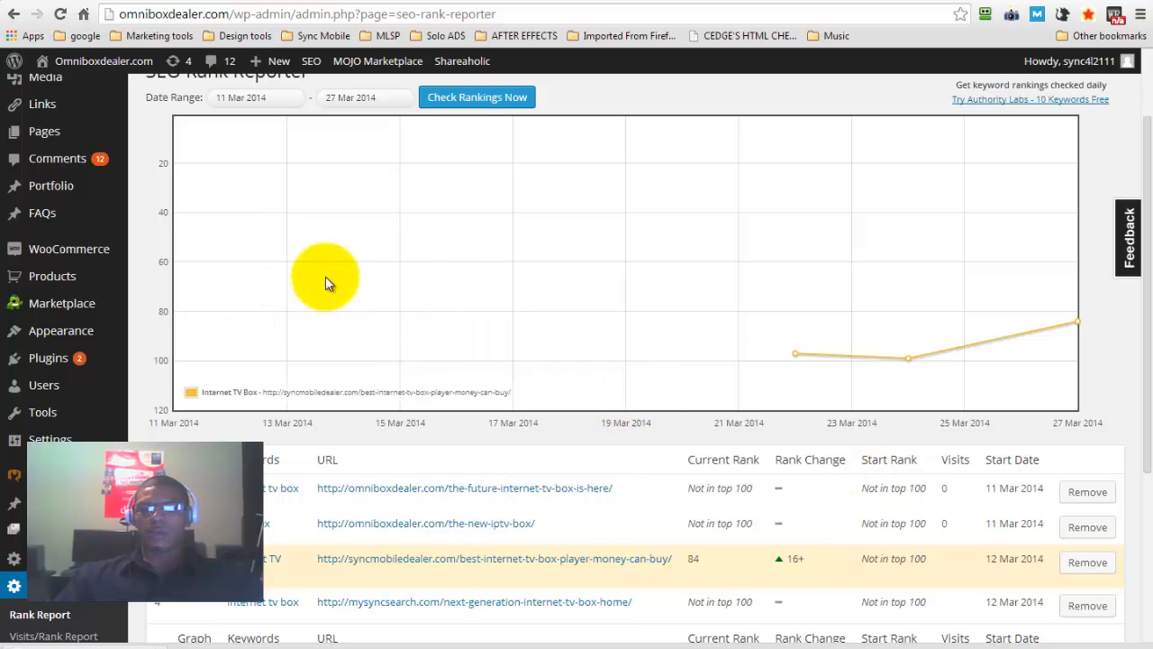
left_click(818, 462)
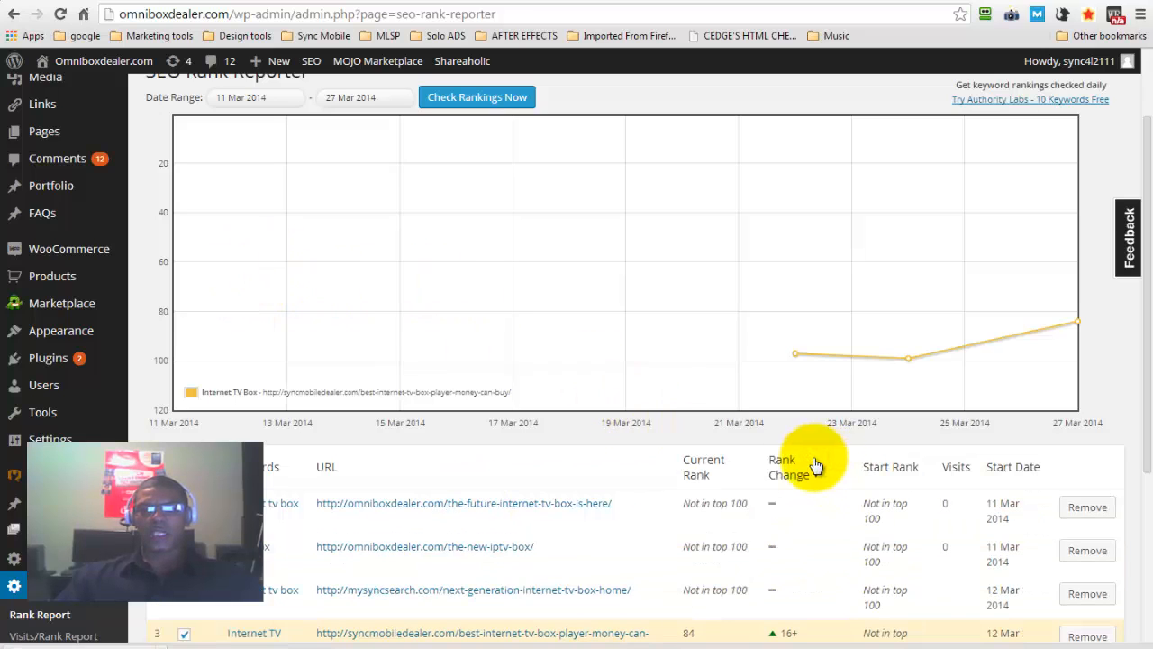
left_click(803, 473)
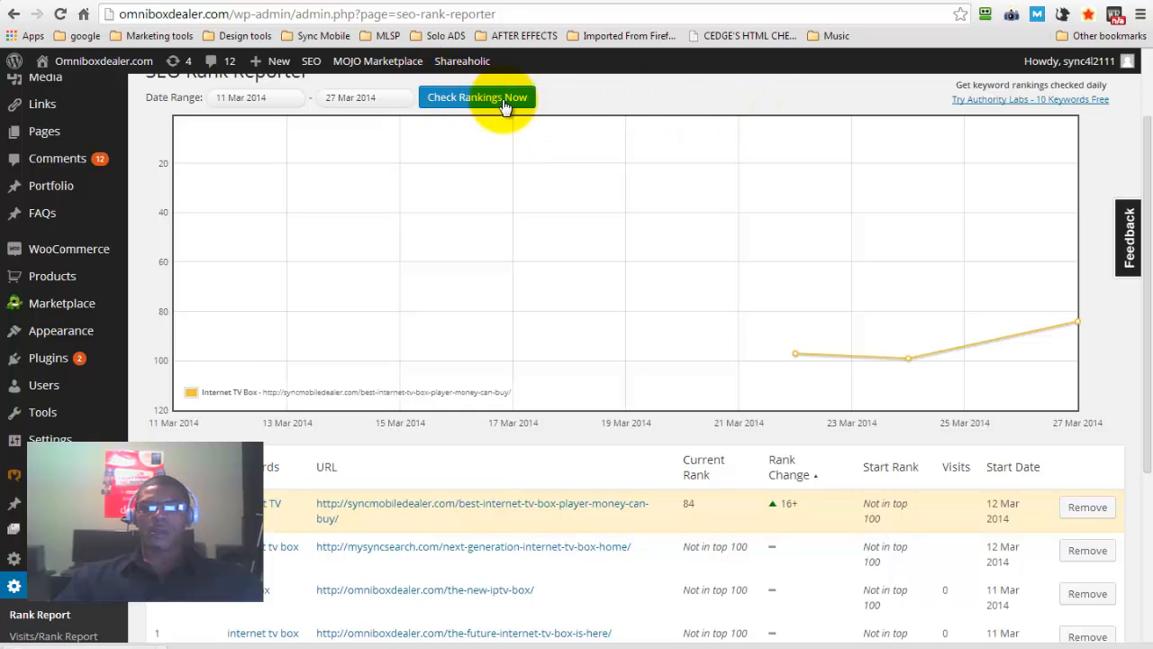
left_click_drag(1148, 129, 1152, 77)
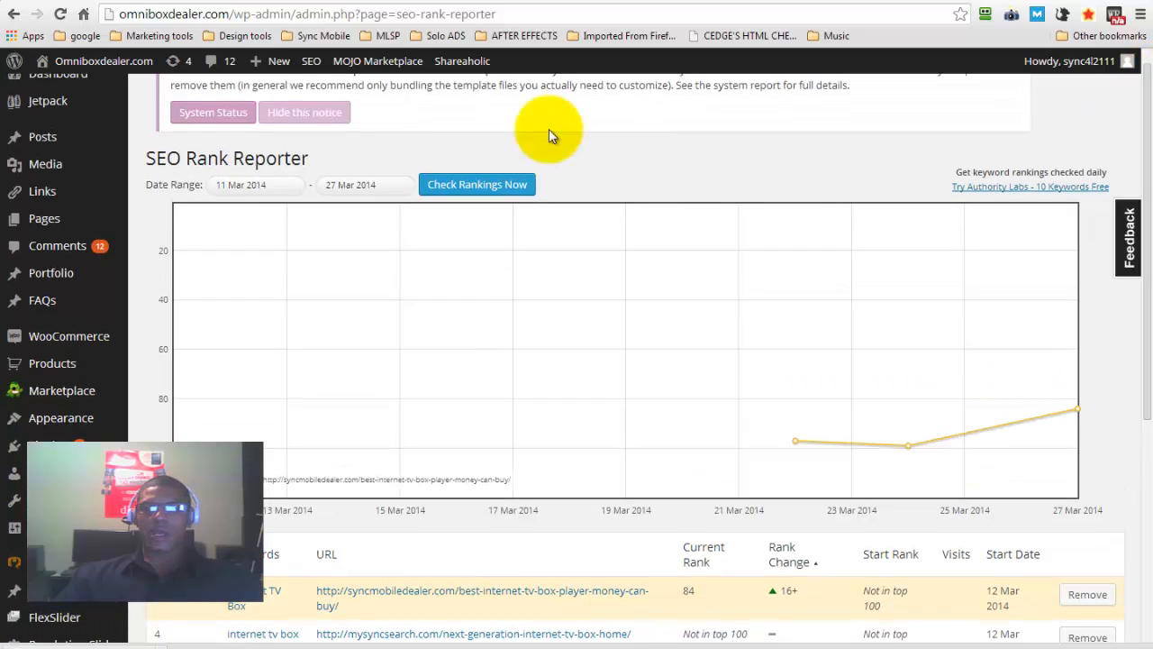
left_click_drag(1149, 165, 1152, 200)
left_click_drag(1145, 148, 1151, 231)
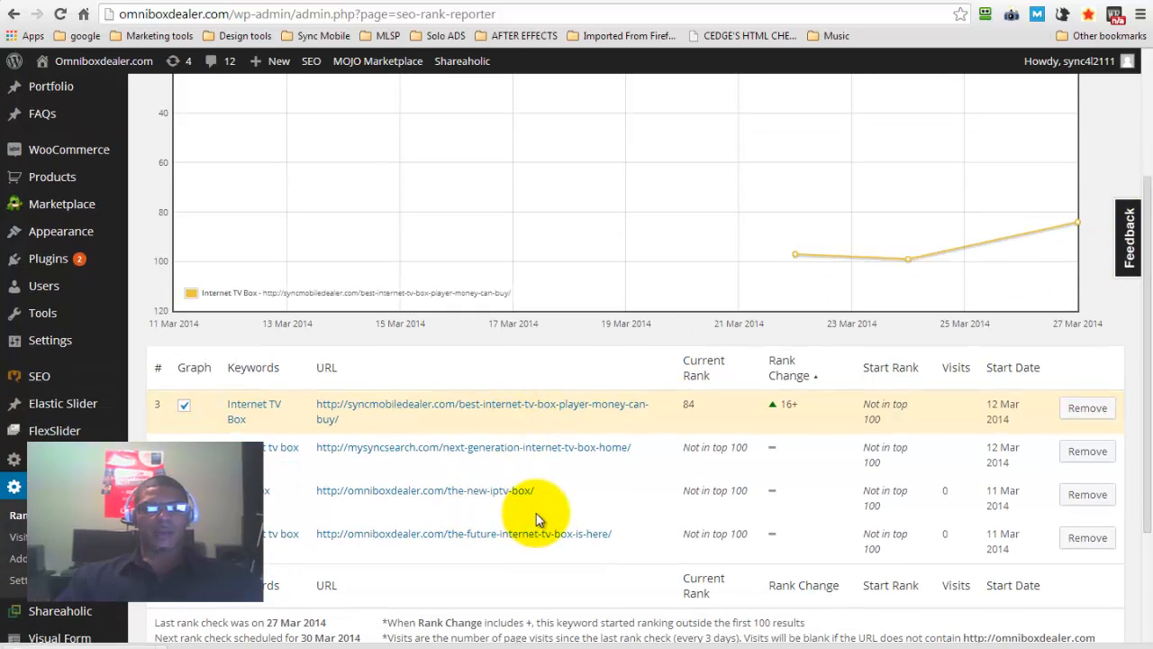
left_click_drag(552, 498, 320, 503)
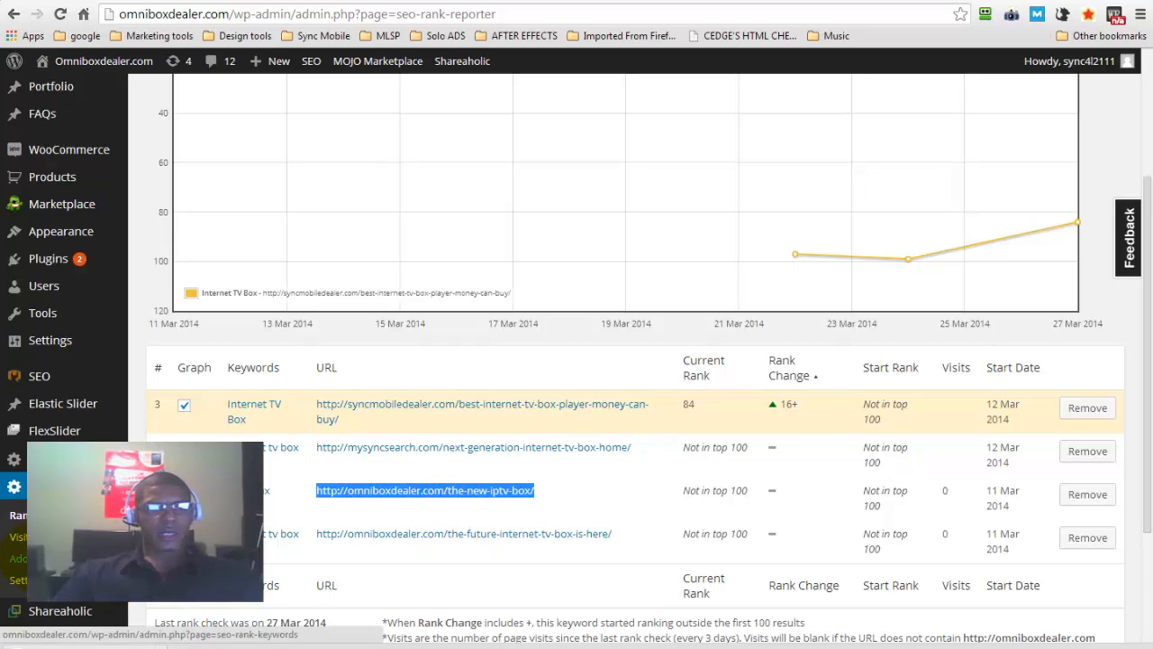
left_click(18, 558)
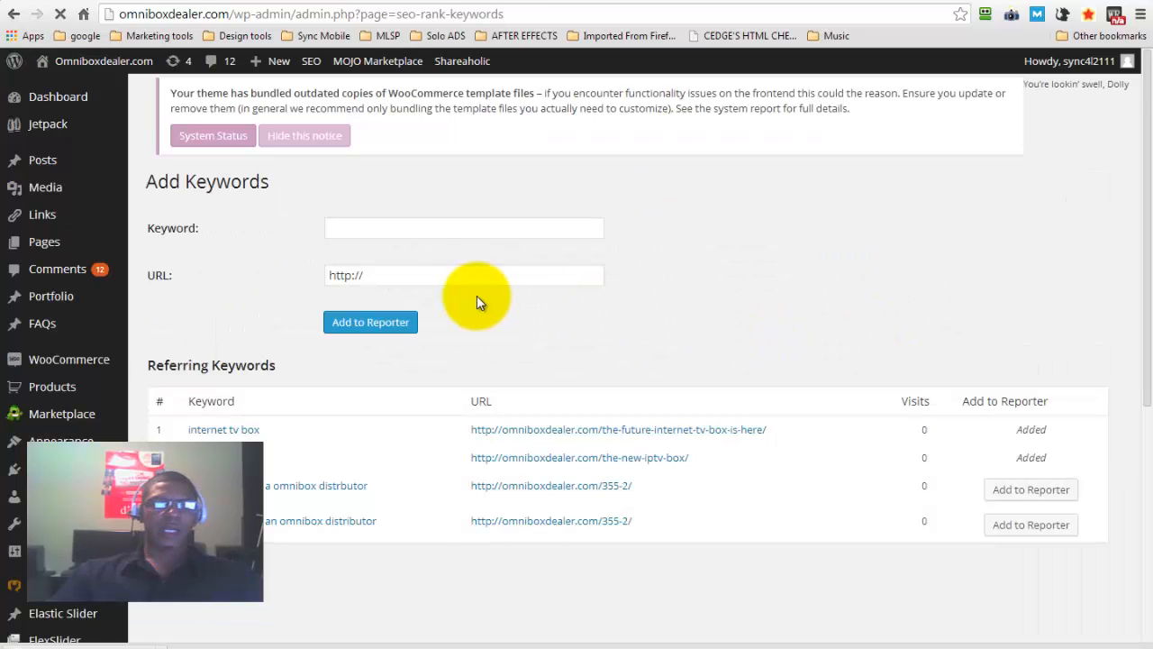
left_click(399, 227)
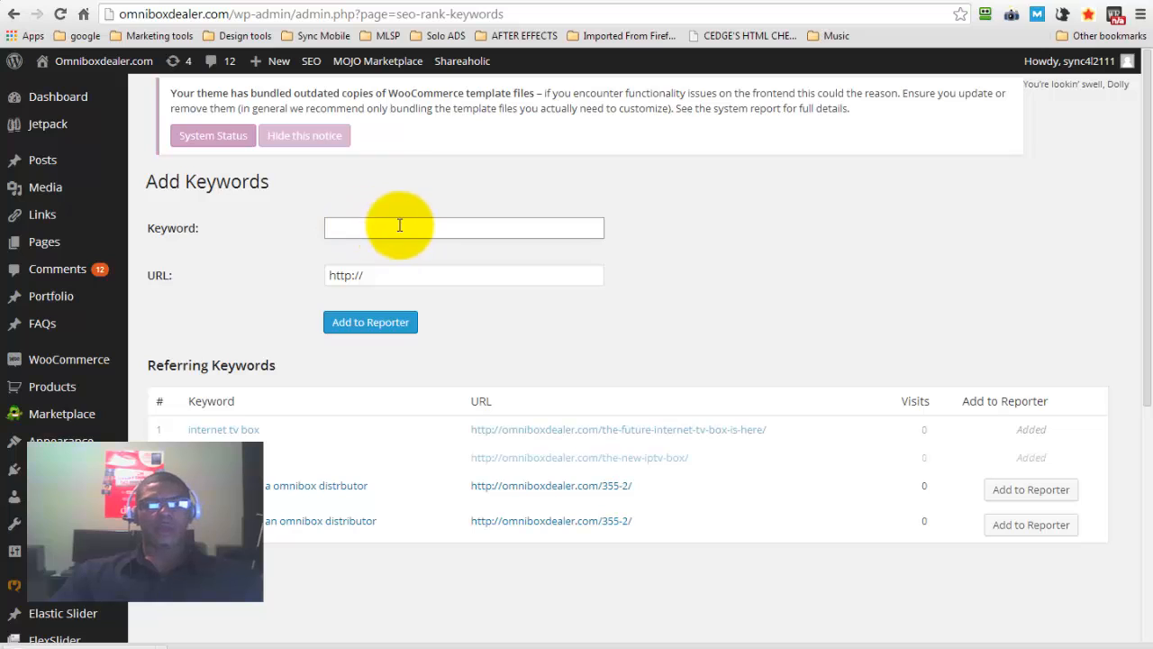
left_click(409, 275)
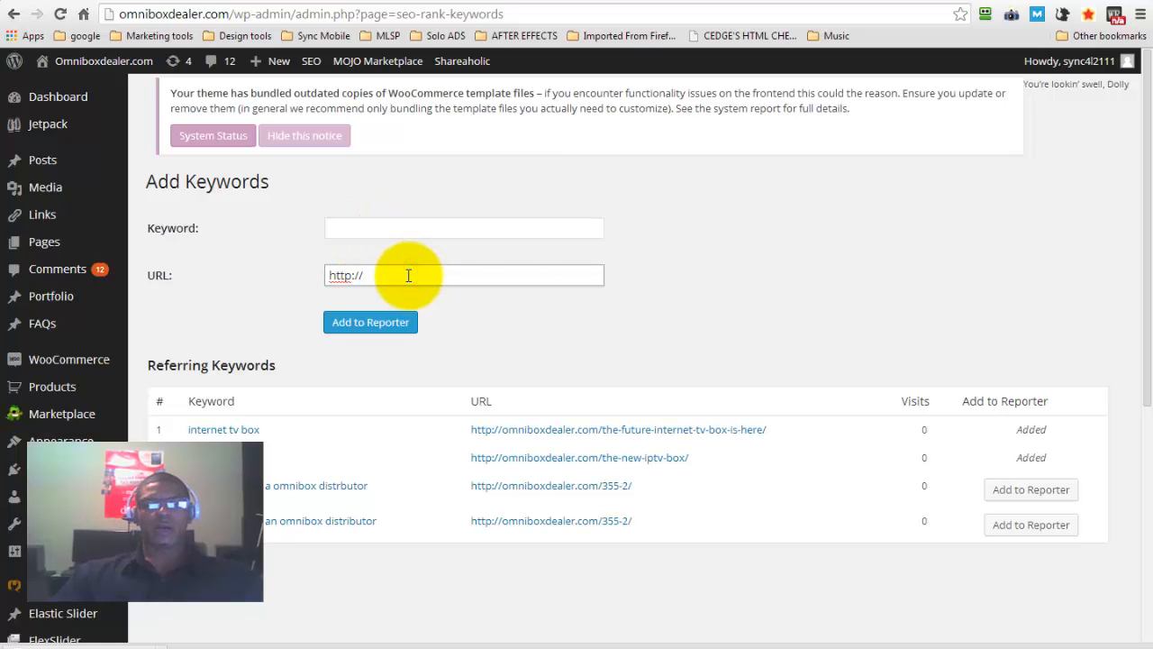
key("ctrl+a")
type("http://omniboxdealer.com/the-new-iptv-box/")
left_click(716, 267)
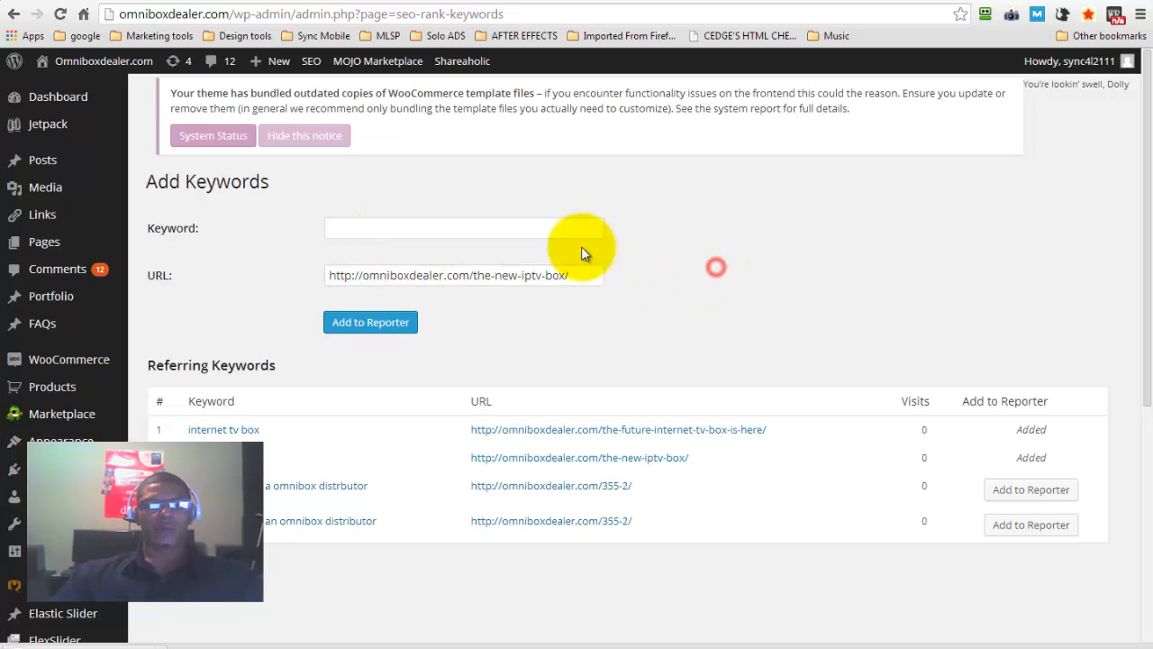
left_click(497, 228)
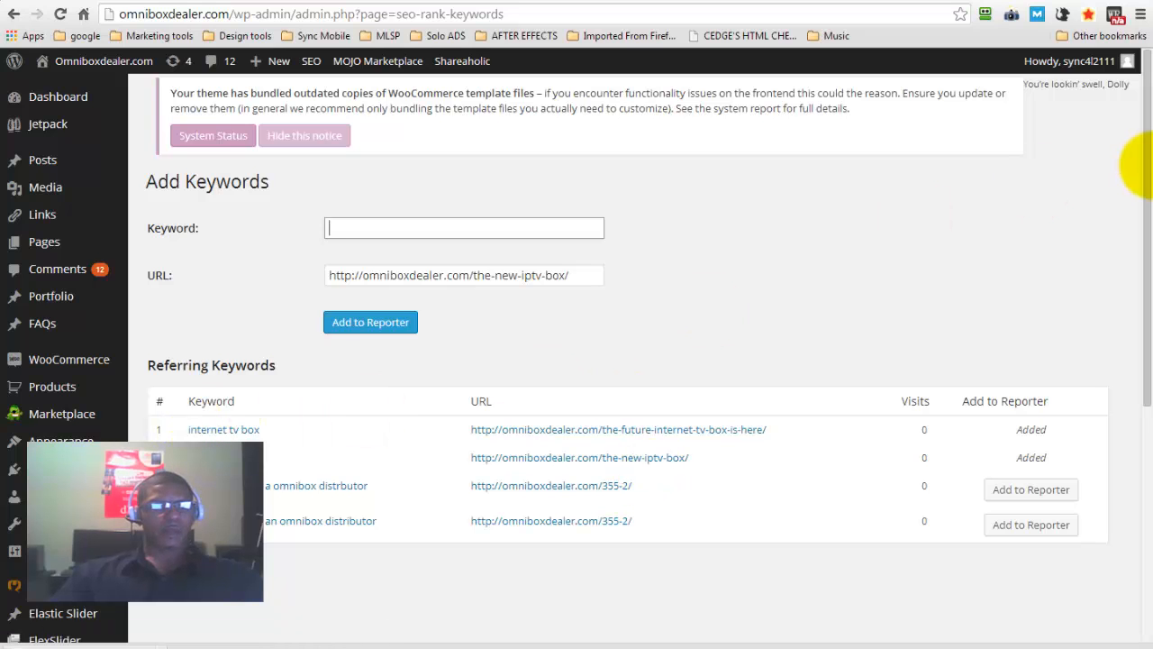
Open the partner Registration page on the live site and review the list of forms in Visual Form Builder
left_click_drag(1148, 164, 1137, 412)
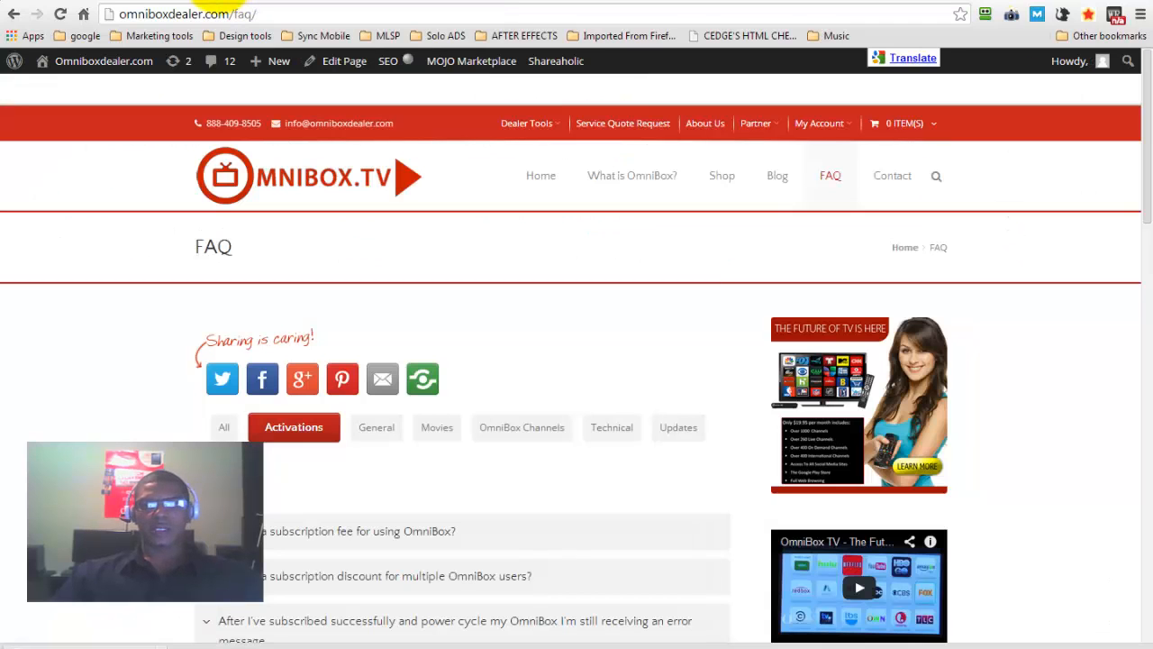
mouse_move(761, 126)
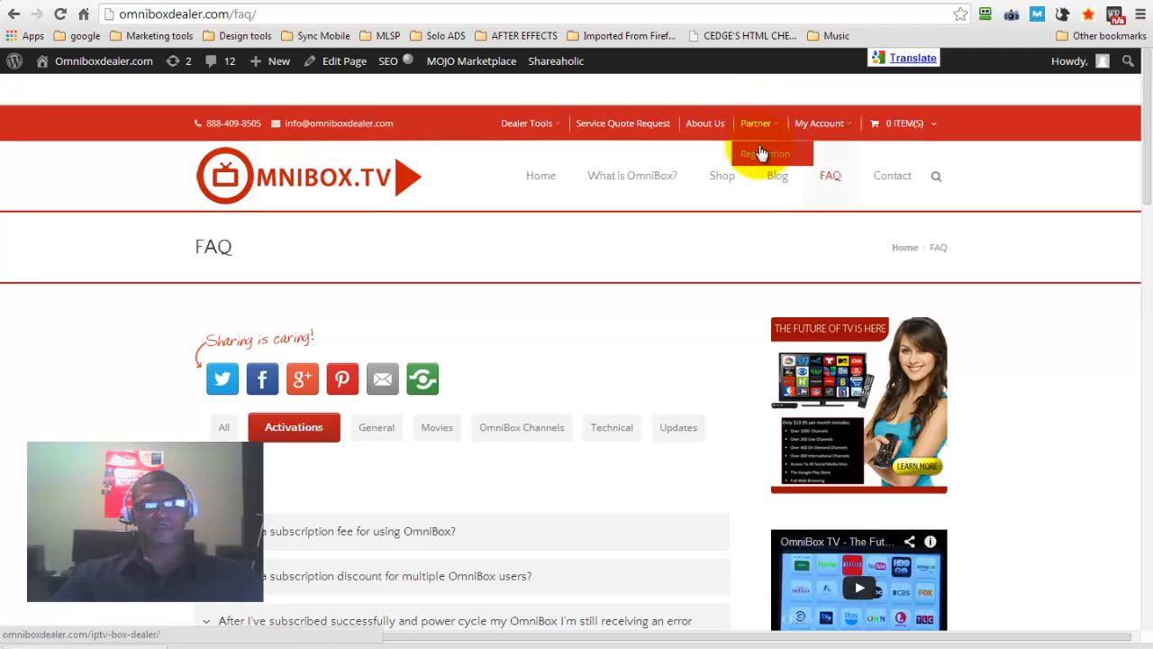
left_click(754, 154)
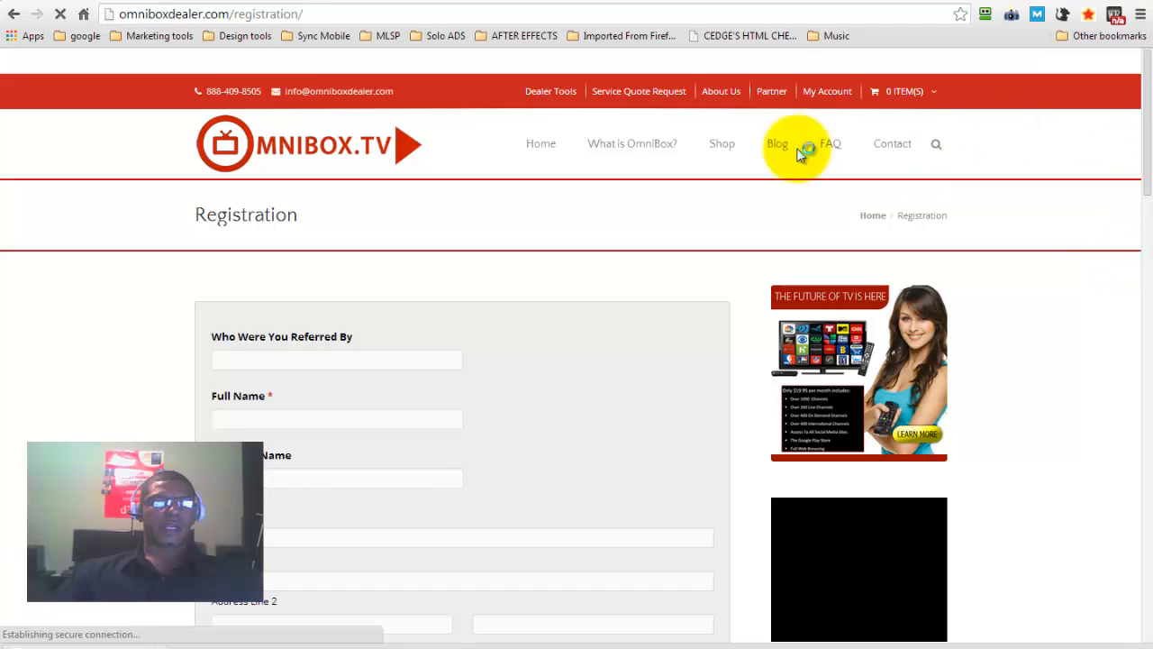
left_click(63, 1)
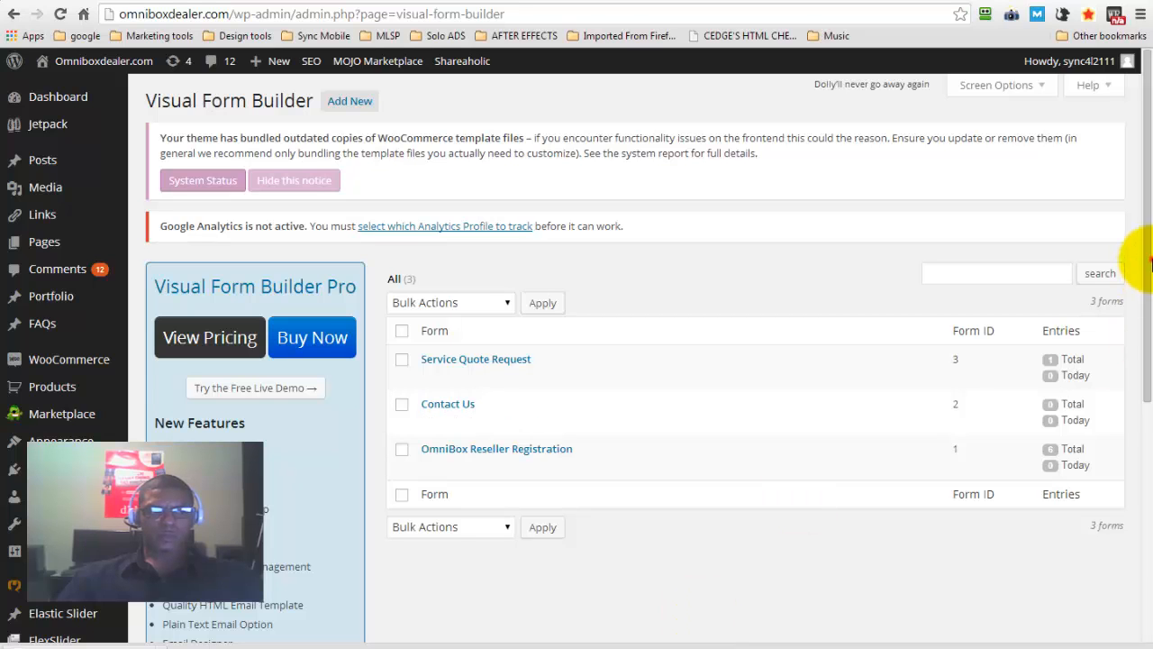
scroll(1145, 403, "down", 3)
scroll(1137, 442, "down", 2)
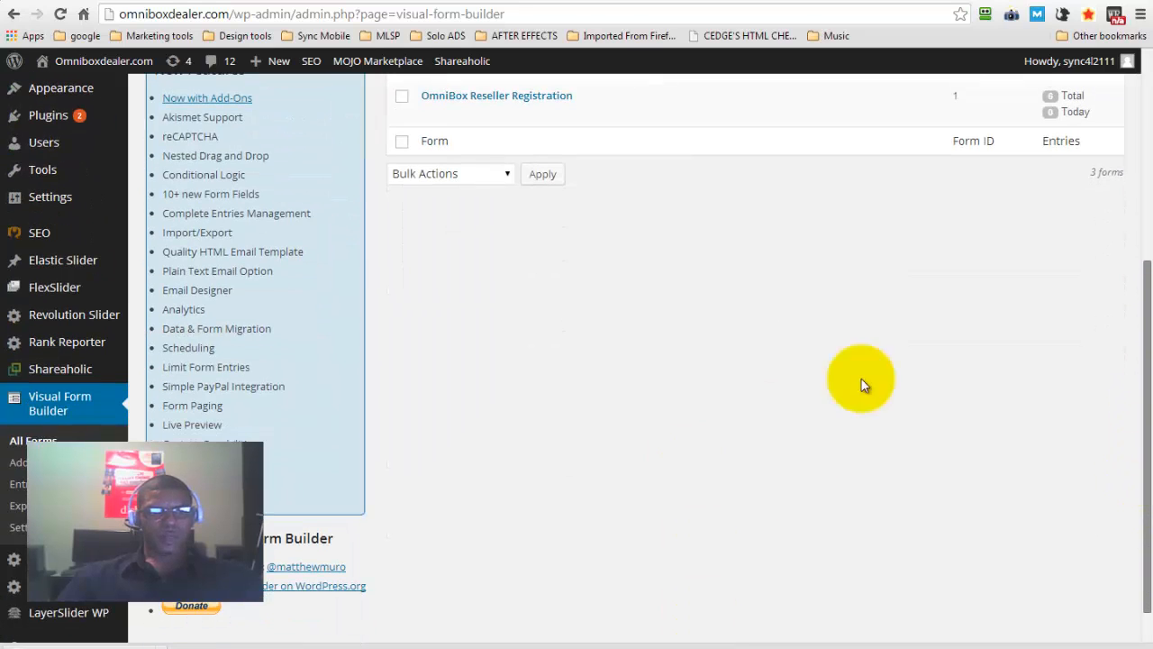
scroll(649, 359, "down", 1)
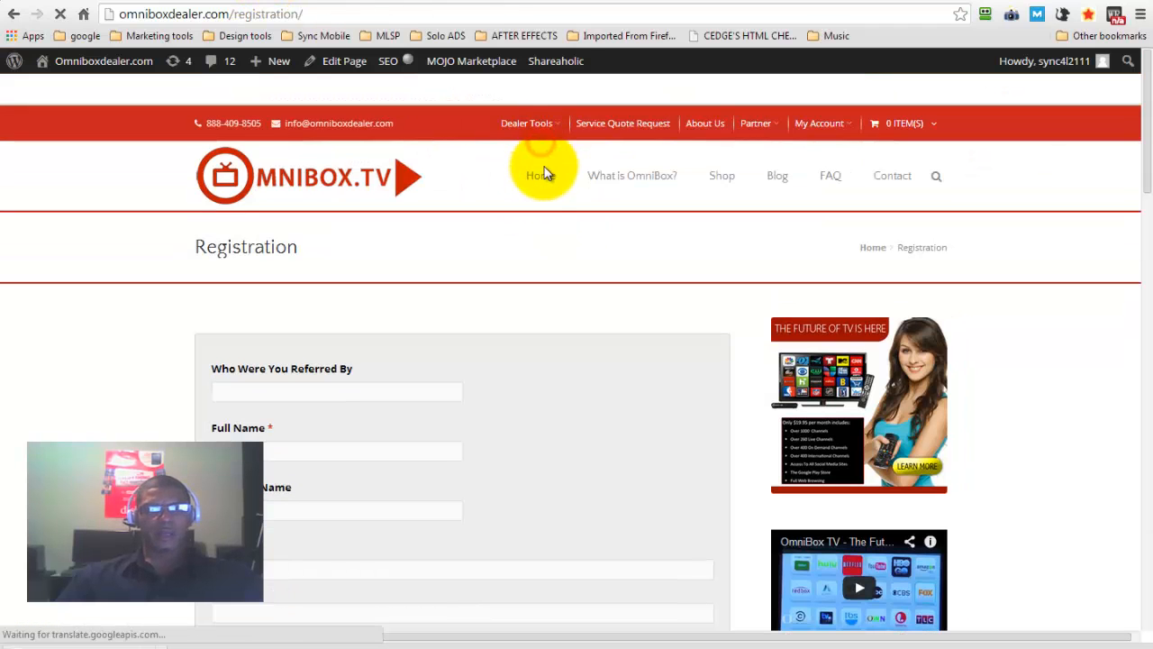
View the slider on the live home page and open the Corporate slider for editing in LayerSlider
left_click(546, 178)
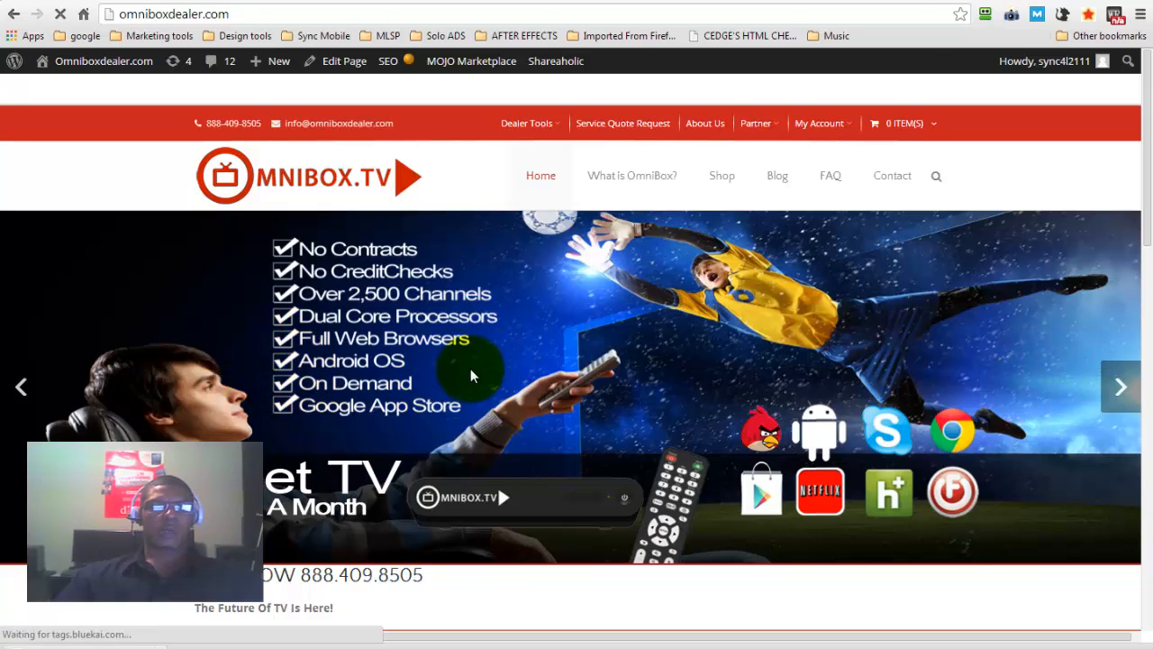
left_click(82, 0)
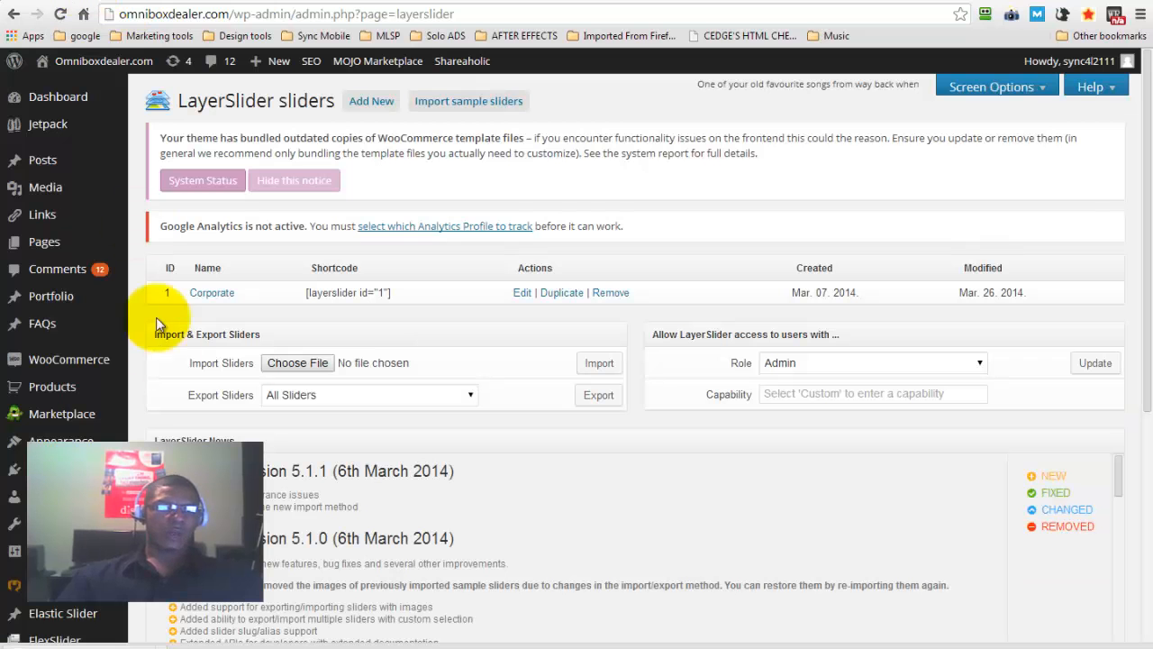
scroll(18, 518, "down", 4)
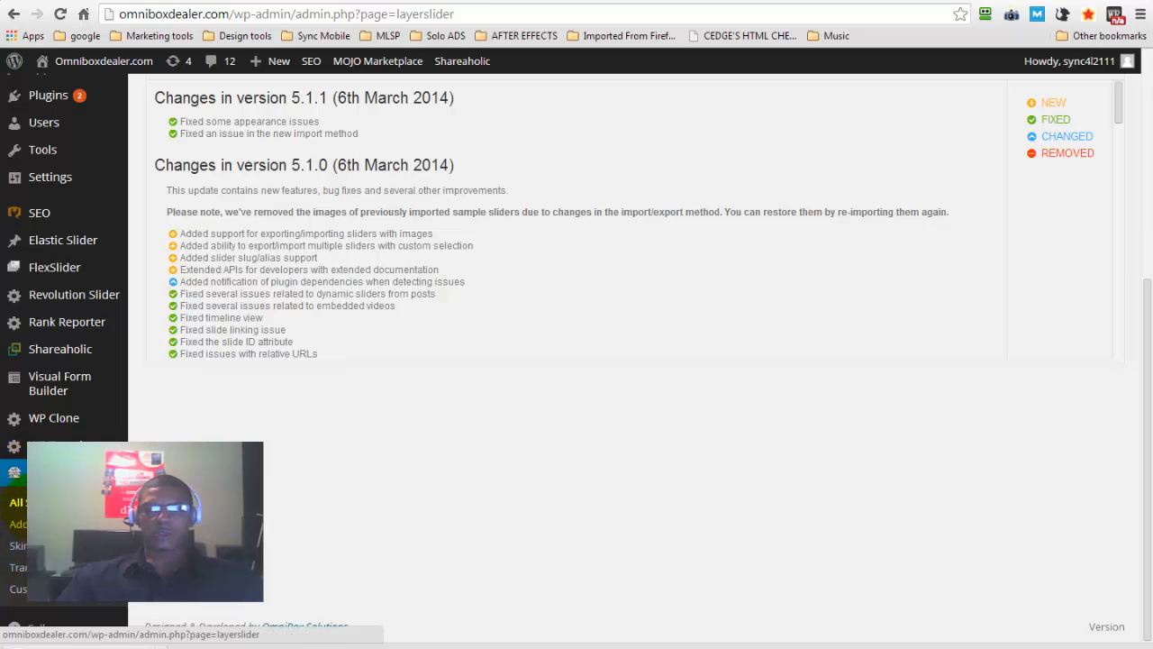
left_click_drag(1132, 334, 1142, 152)
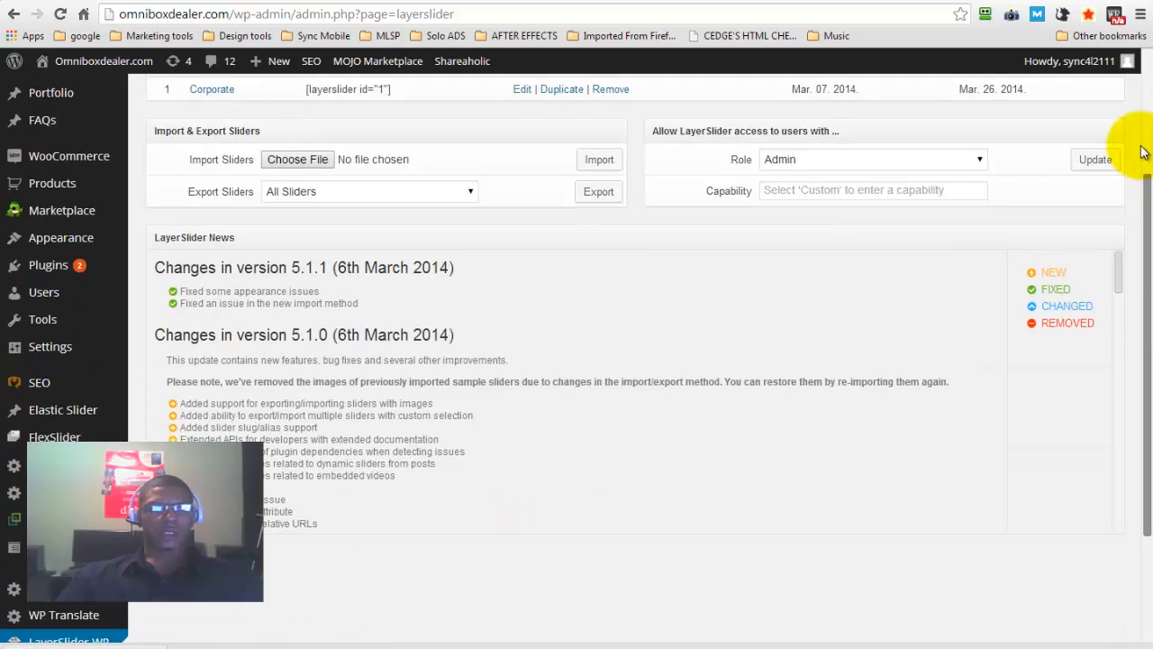
scroll(1131, 149, "up", 2)
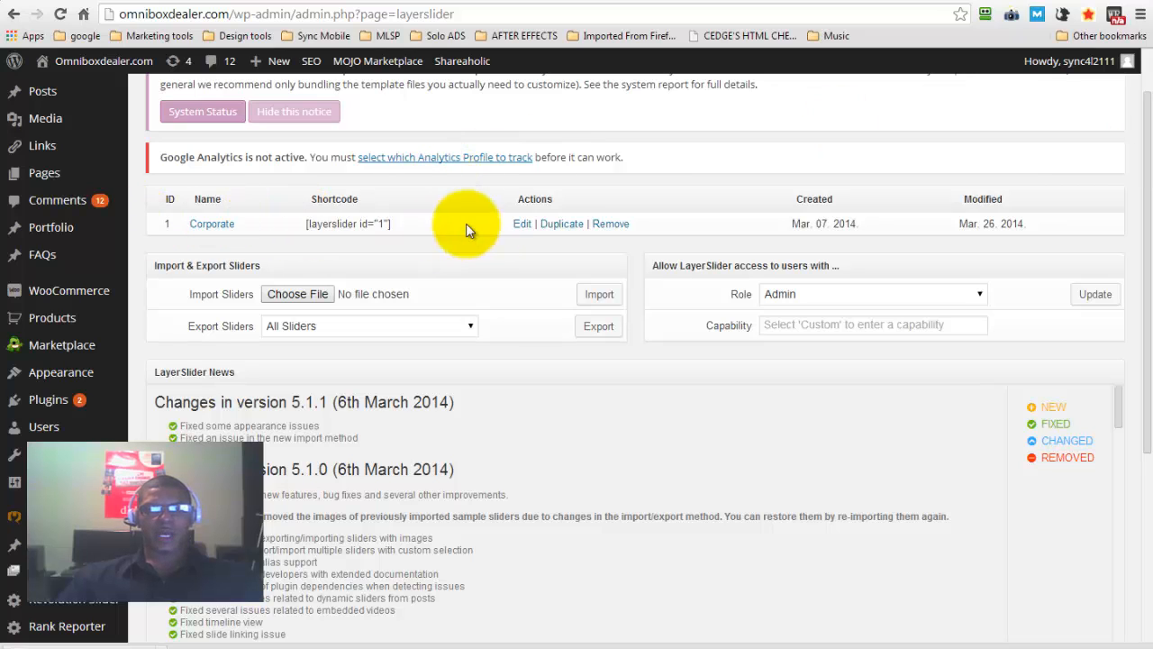
left_click(521, 225)
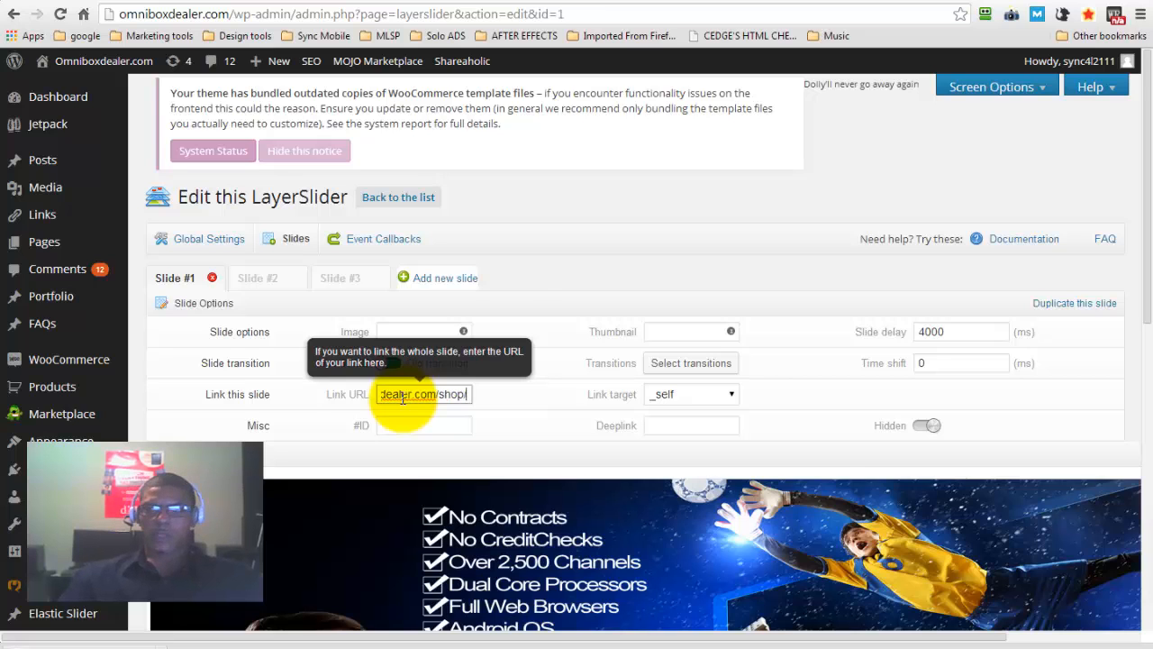
Examine the image layer of Slide #1 and the slide options and banner of Slide #2
left_click_drag(1146, 137, 1150, 434)
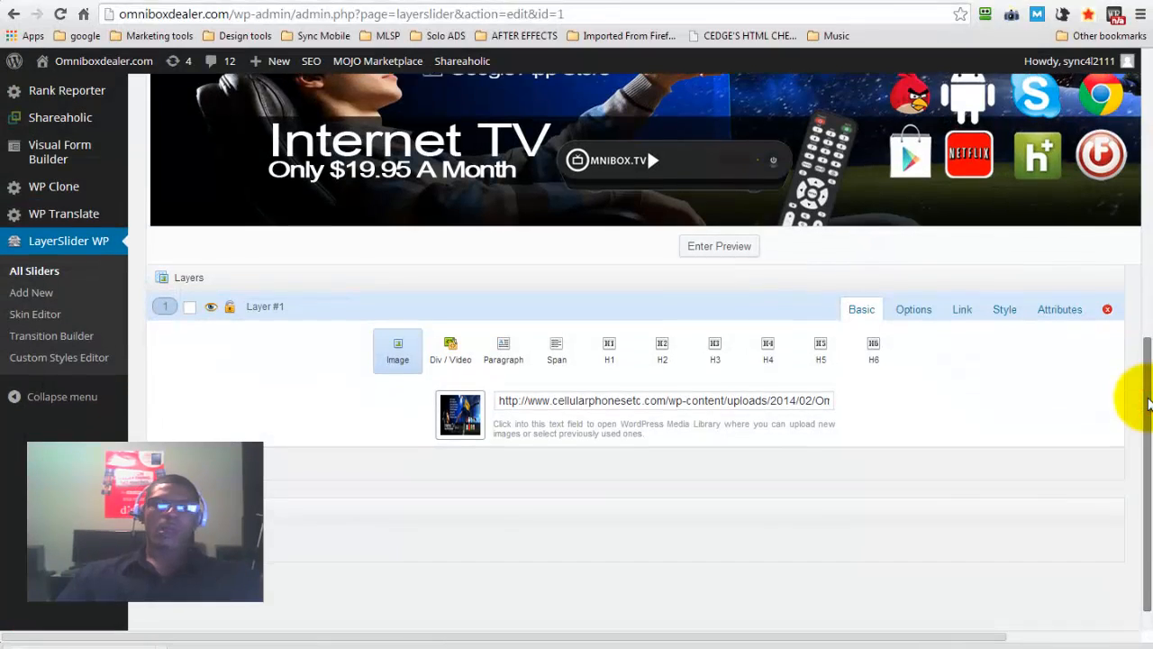
left_click_drag(1148, 404, 520, 227)
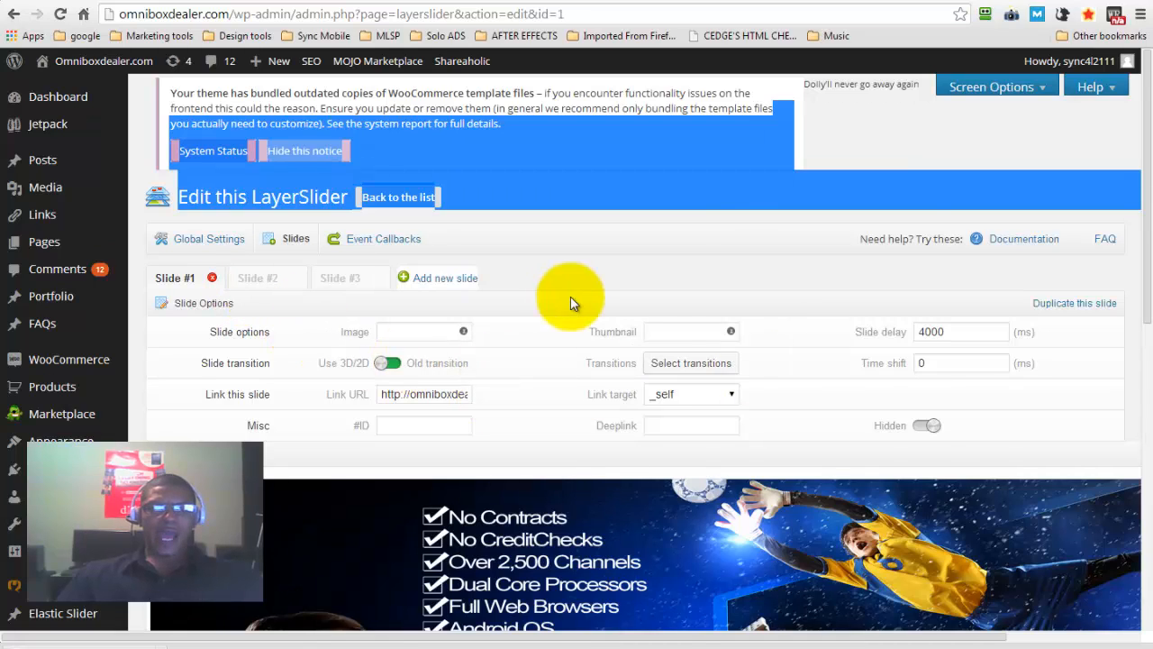
left_click(670, 271)
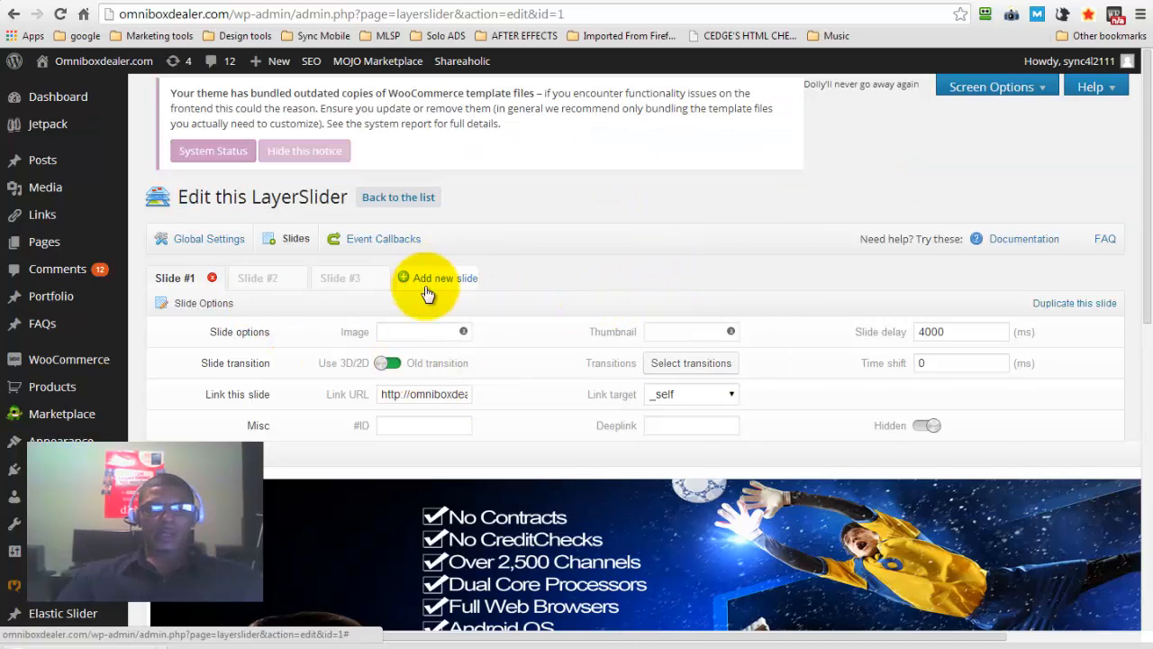
left_click(262, 281)
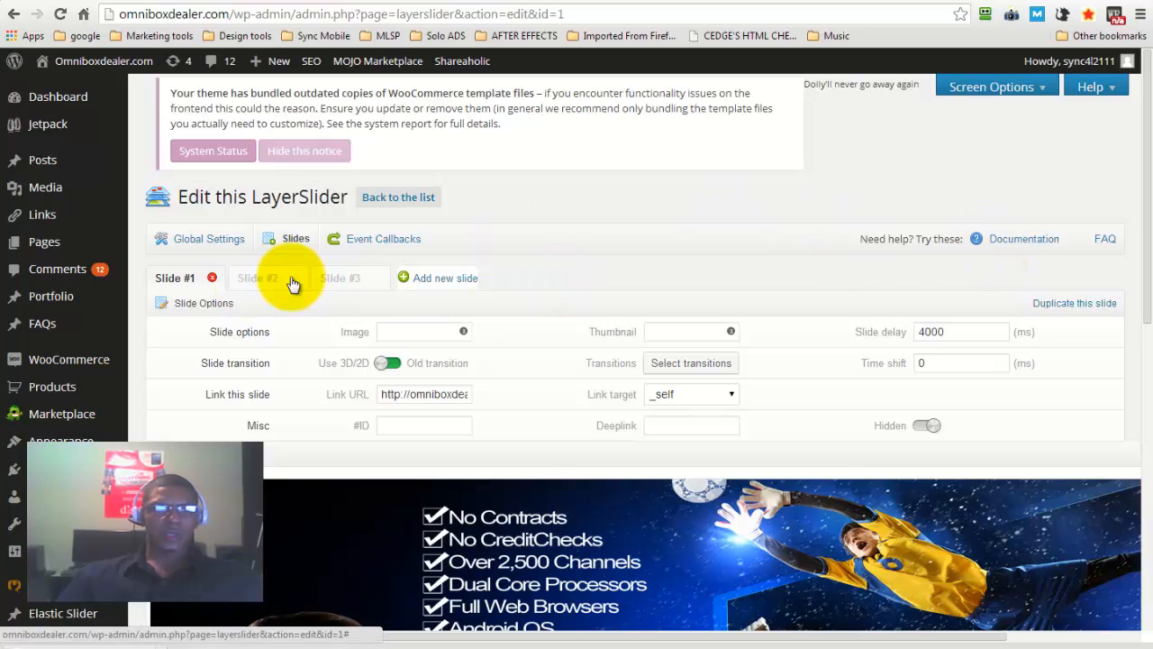
left_click(263, 280)
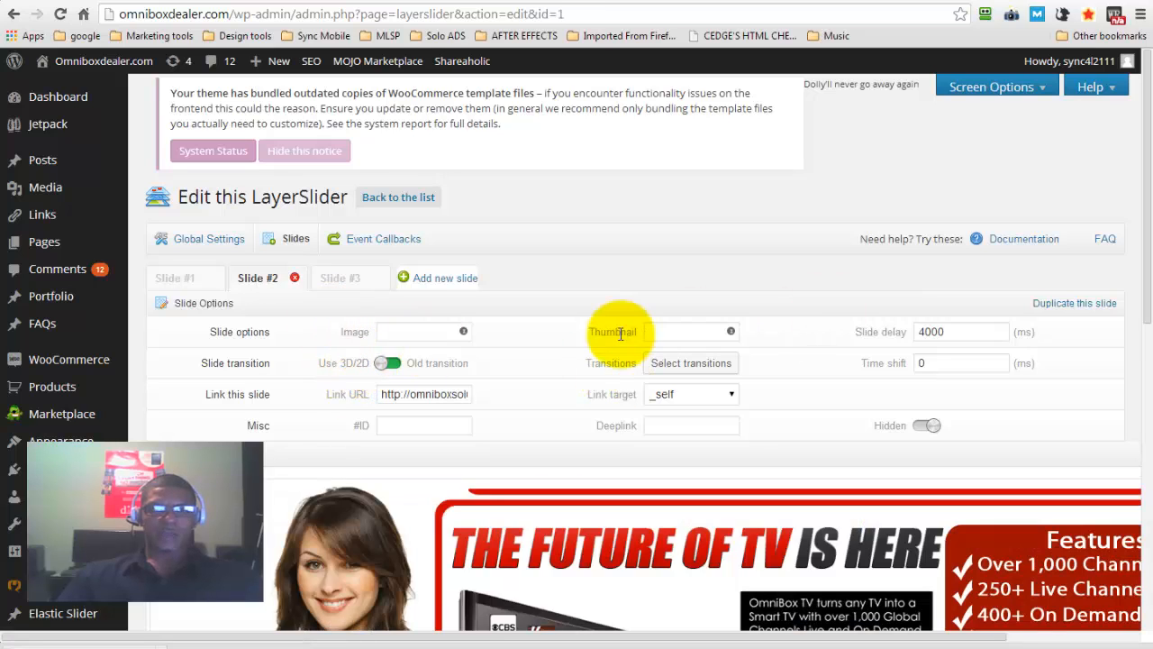
left_click(342, 281)
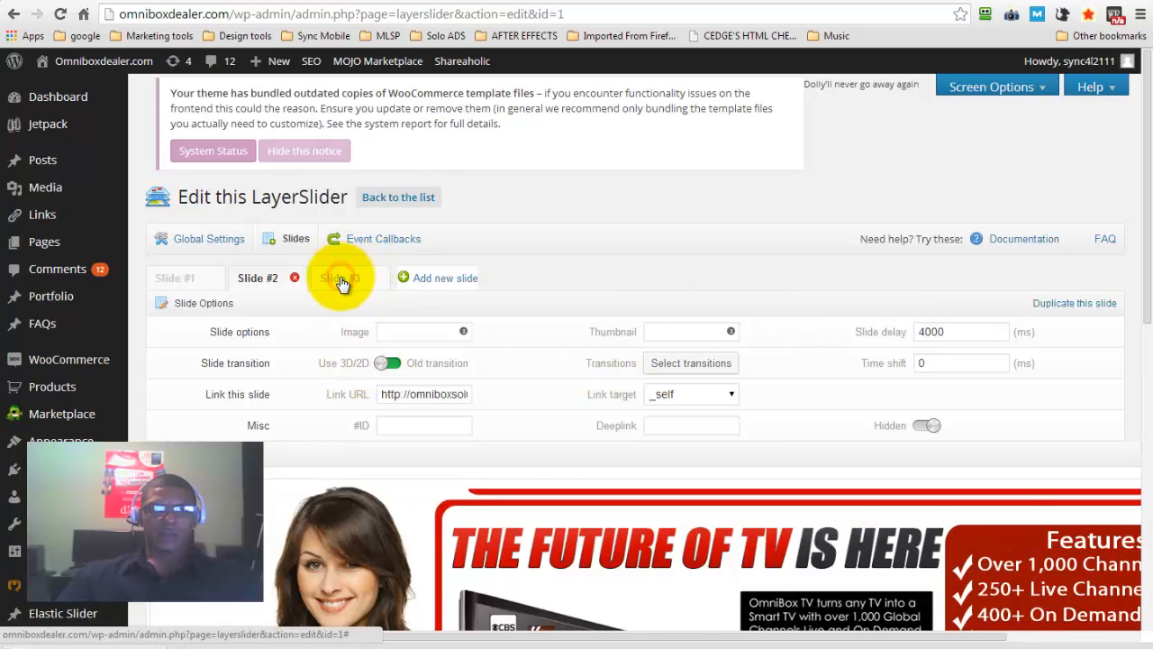
left_click(404, 393)
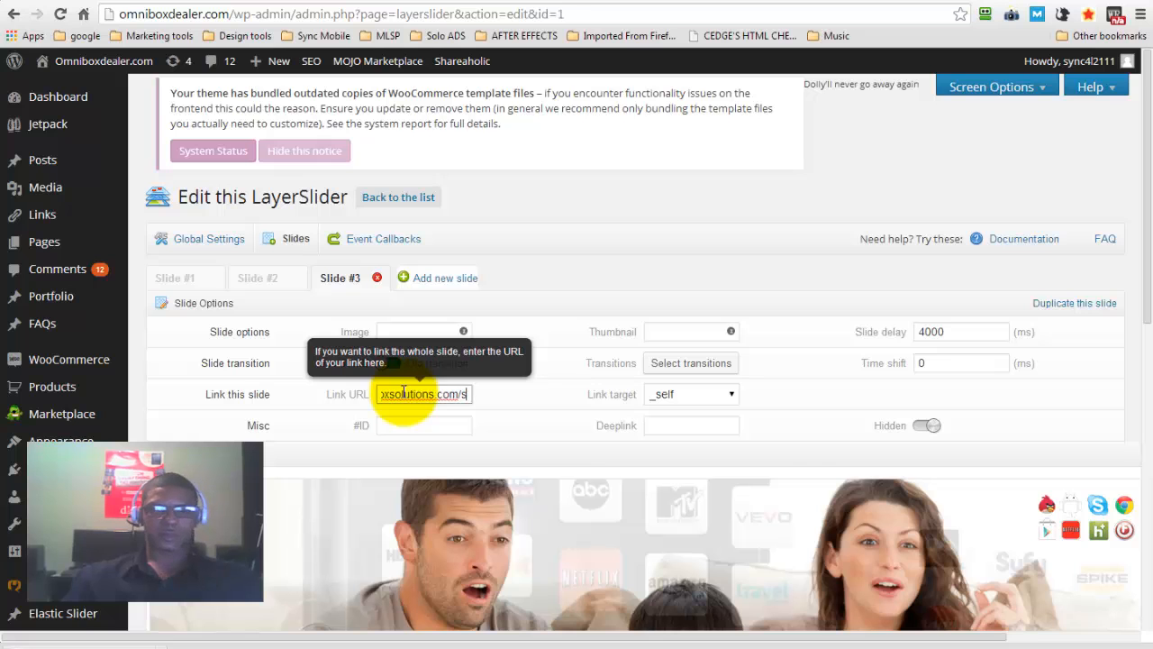
type("p/")
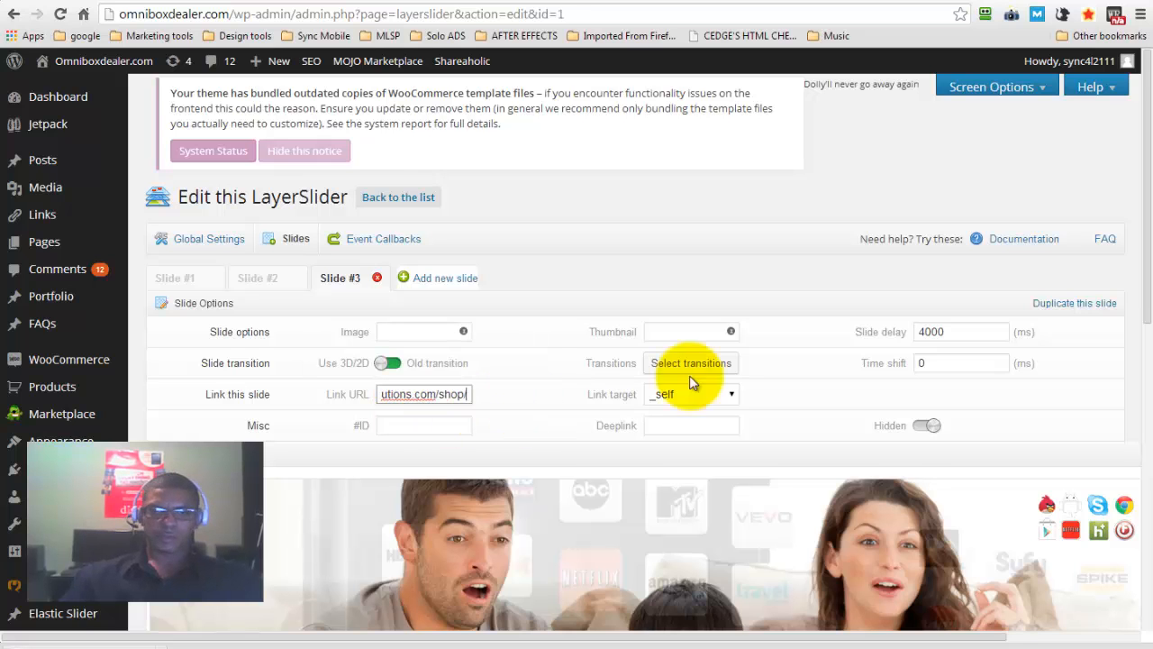
left_click_drag(1148, 322, 1151, 527)
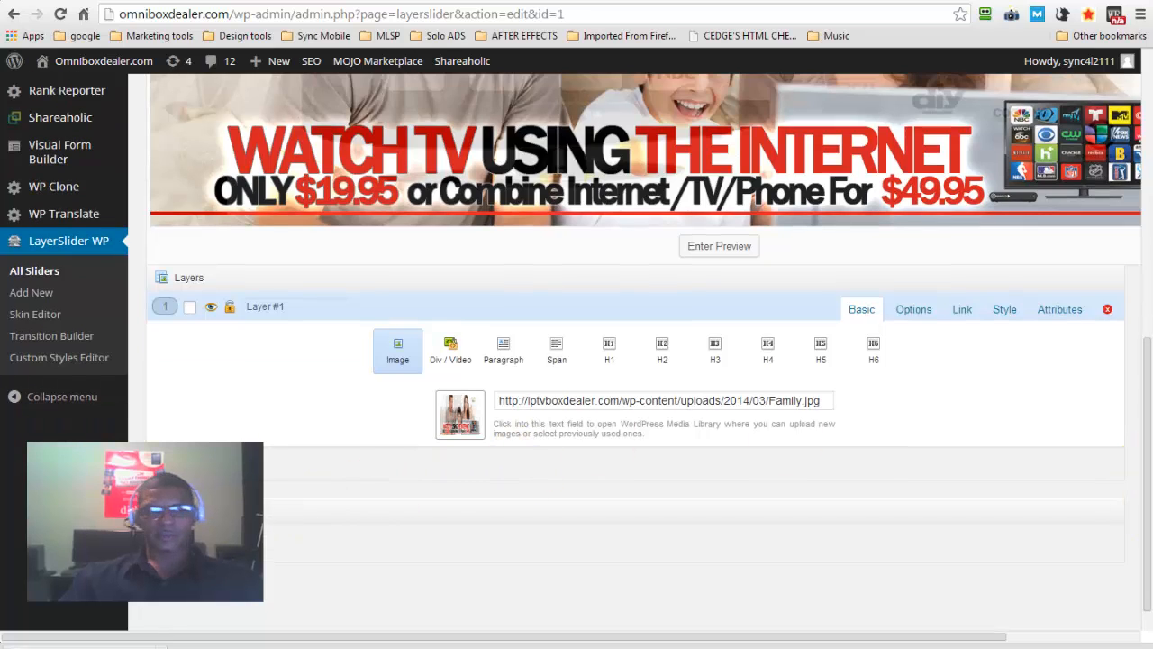
left_click(195, 543)
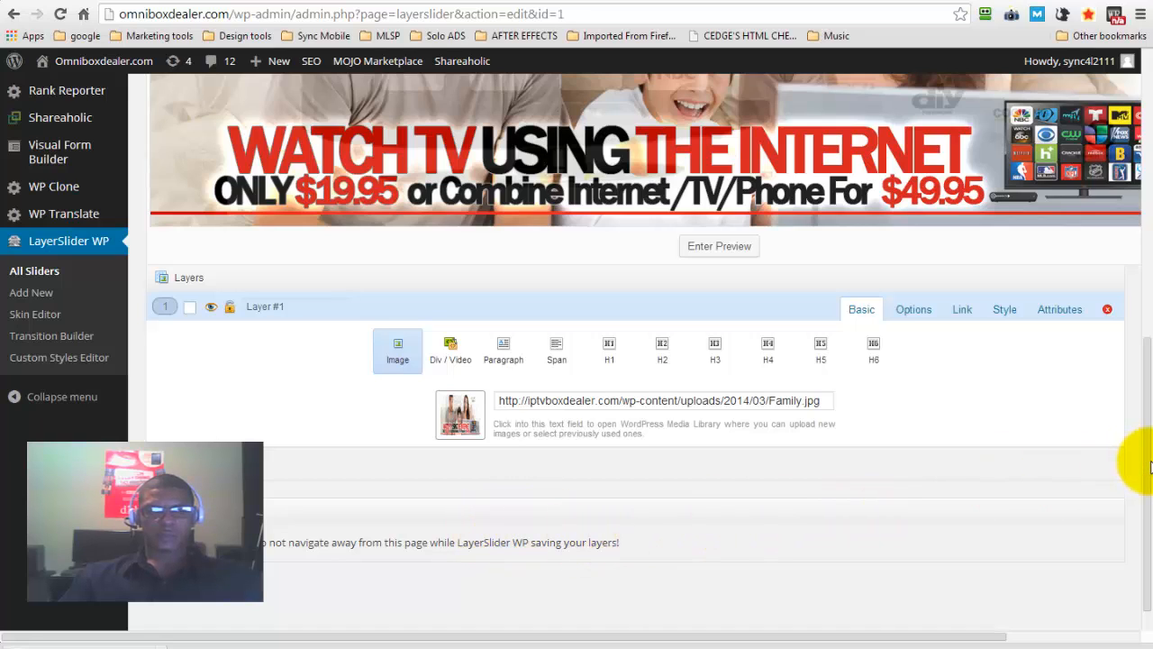
left_click_drag(1149, 464, 1148, 154)
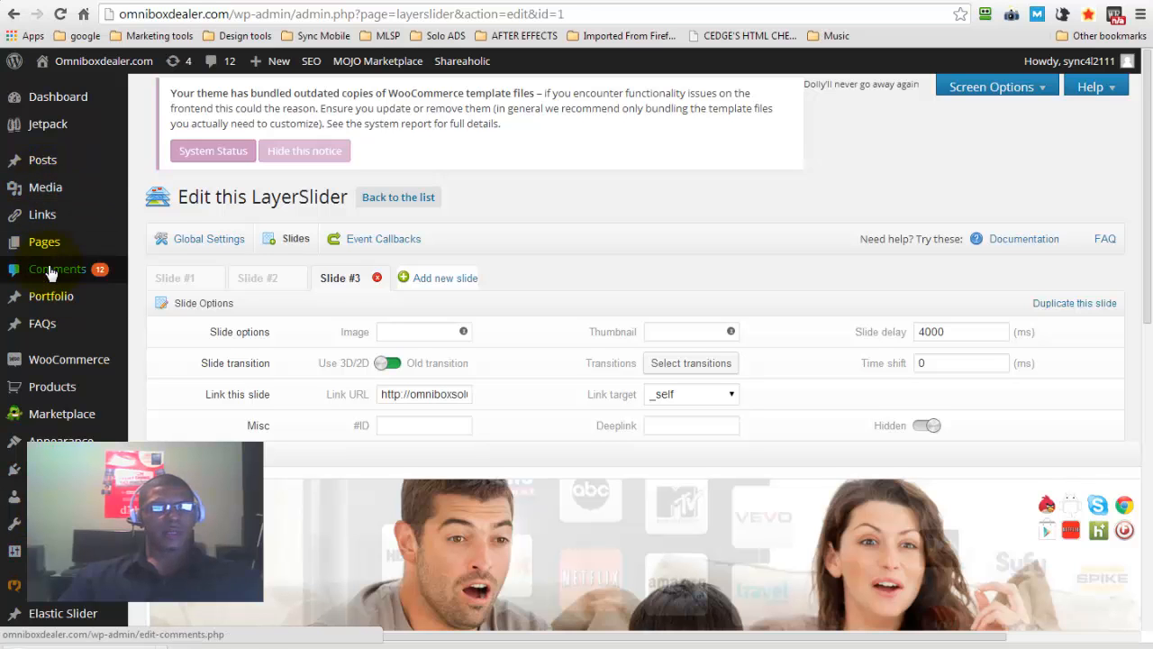
Look over the remaining dashboard sections and open the list of installed plugins
scroll(52, 270, "down", 4)
scroll(52, 274, "down", 3)
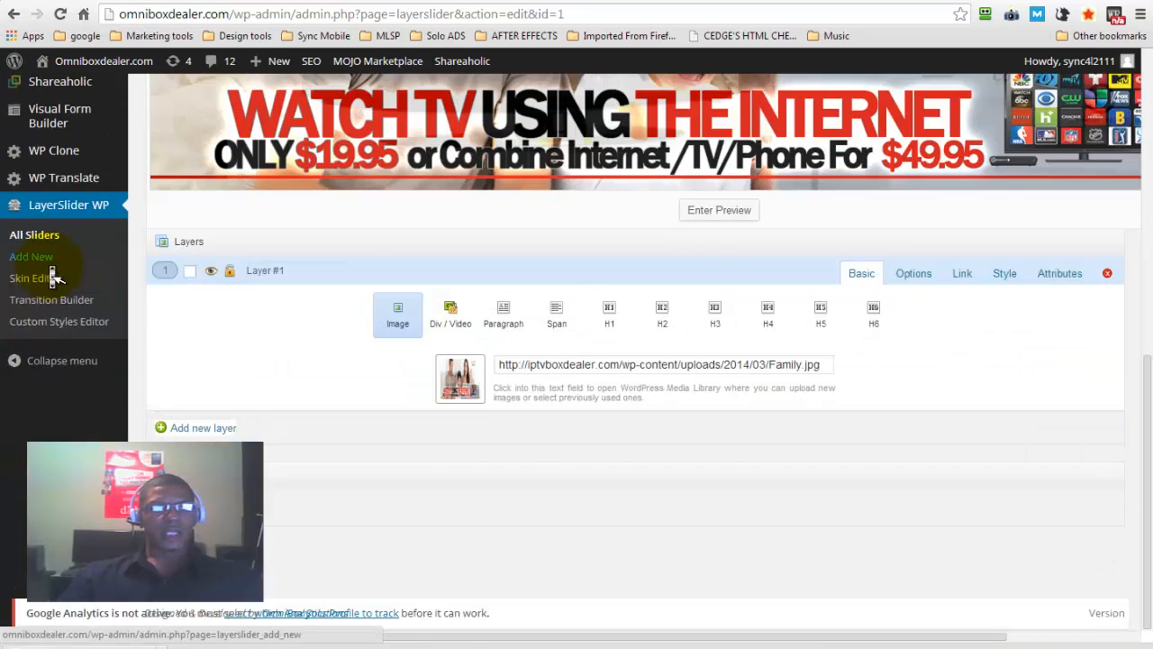
scroll(54, 278, "up", 7)
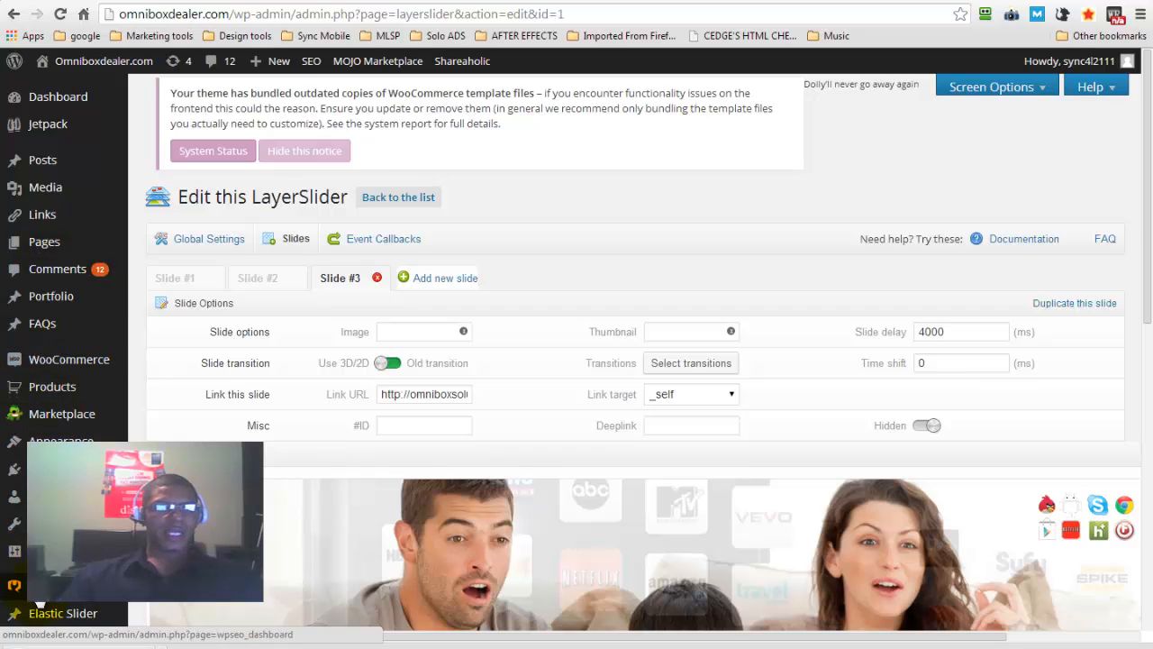
left_click(42, 617)
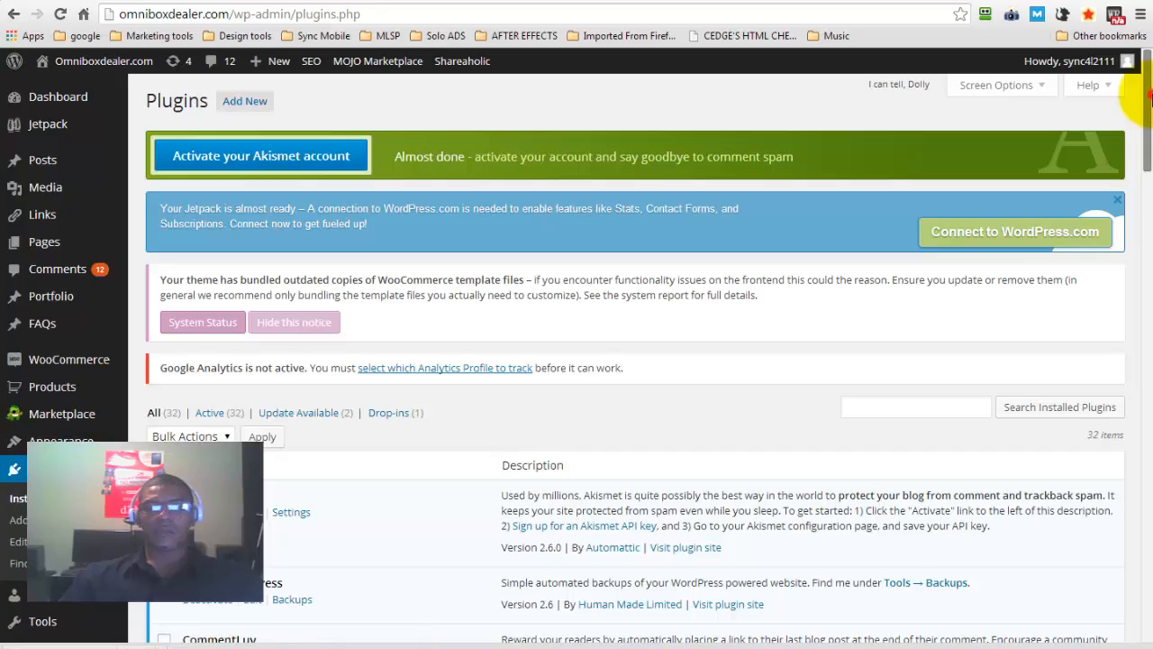
Visit the live home page of omniboxdealer.com from the dashboard
left_click_drag(1149, 99, 1126, 27)
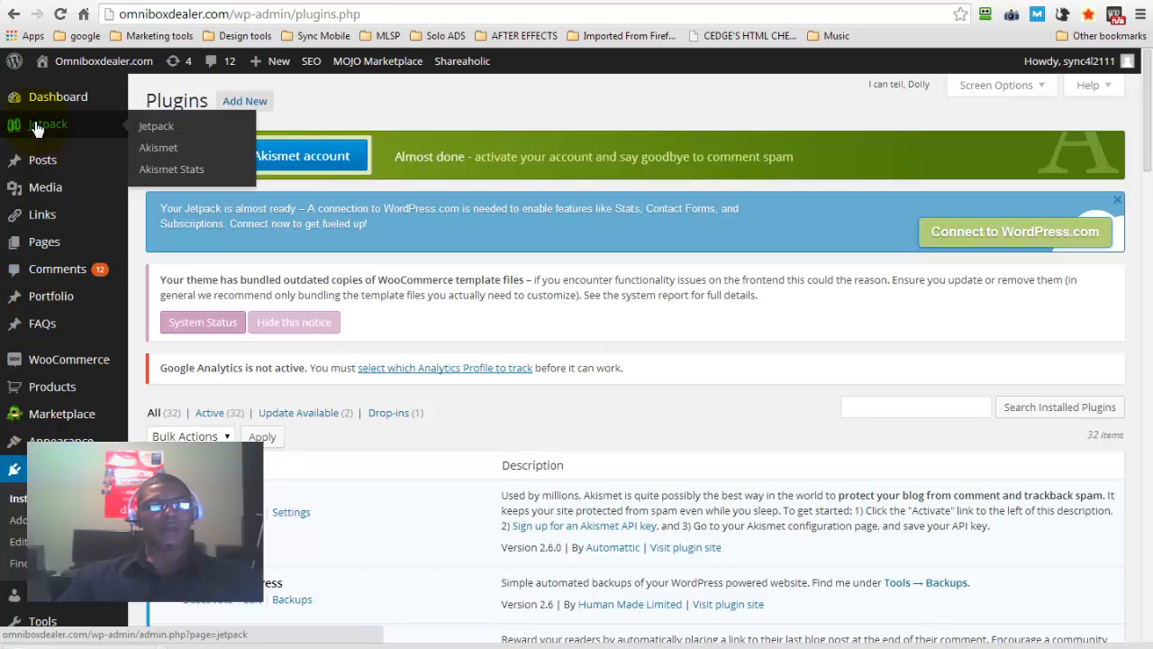
mouse_move(33, 113)
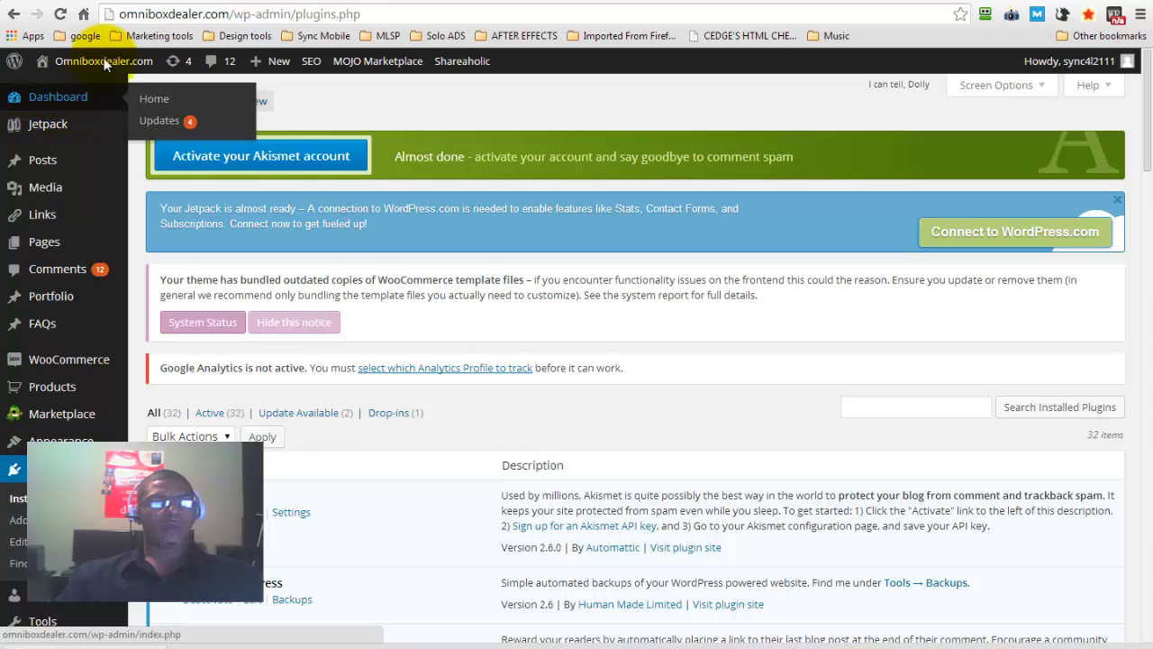
mouse_move(104, 61)
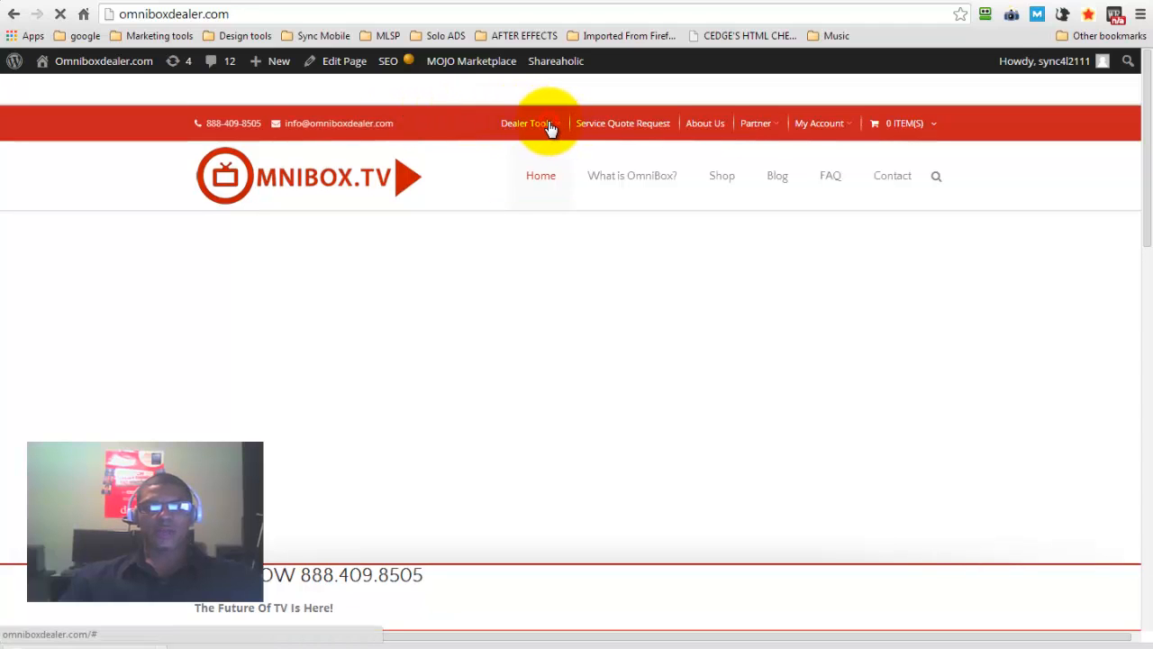
Browse the Dealer Tools menu of the live site, including its WordPress Training Program and Marketing submenus
mouse_move(560, 127)
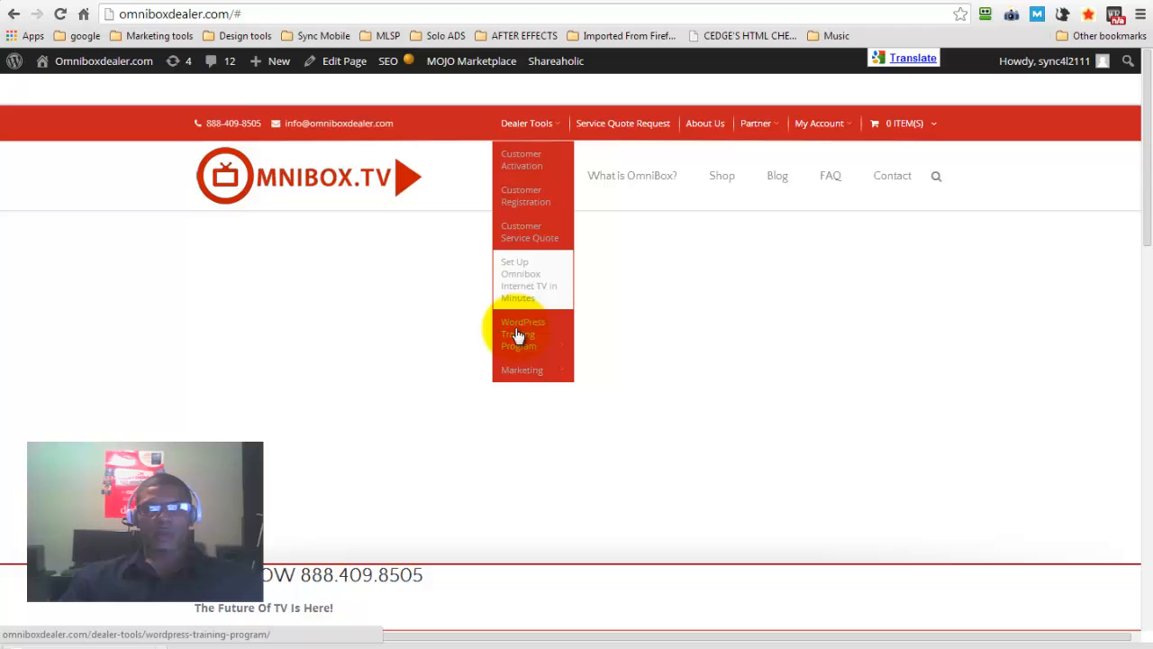
mouse_move(521, 339)
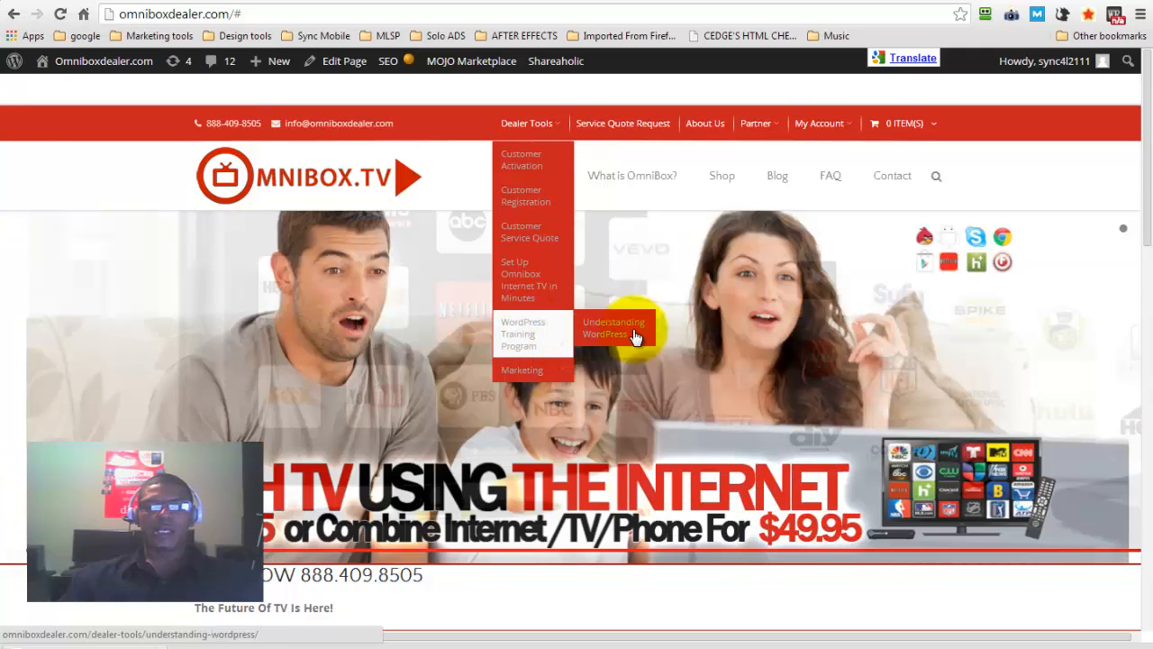
left_click(635, 335)
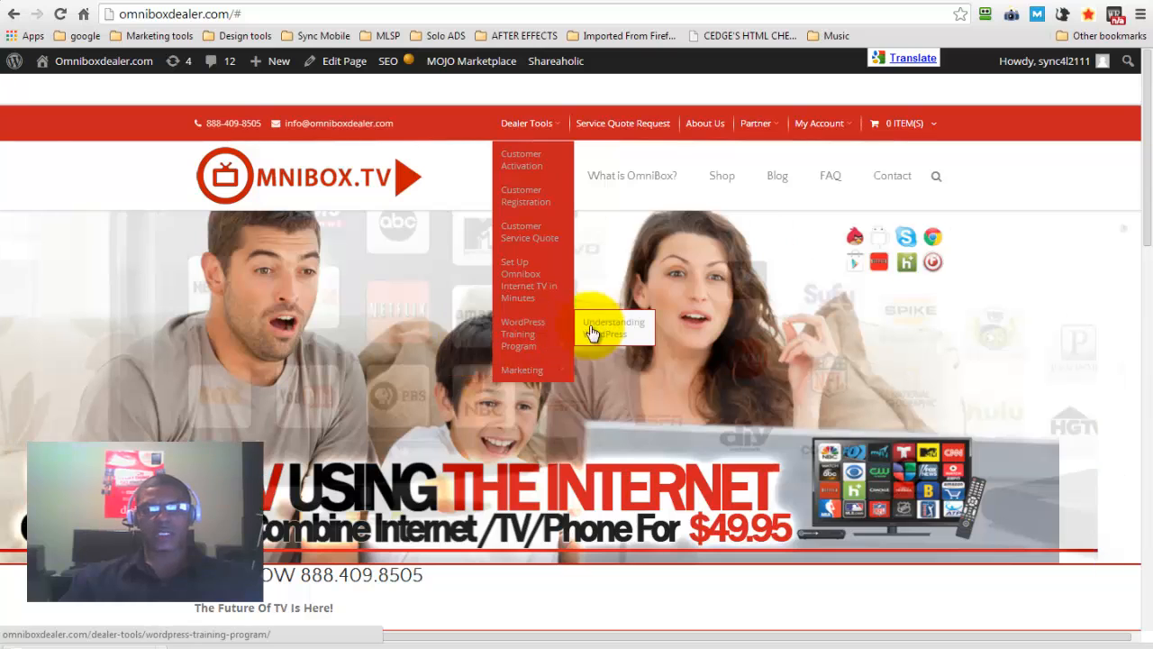
left_click(528, 339)
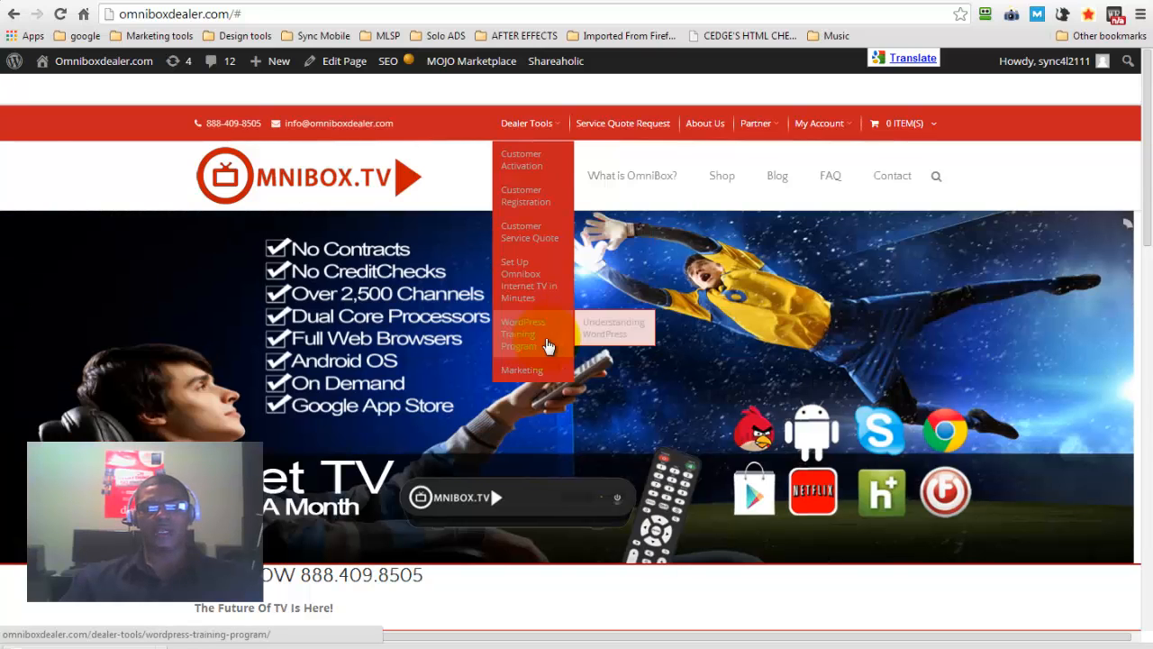
left_click(601, 335)
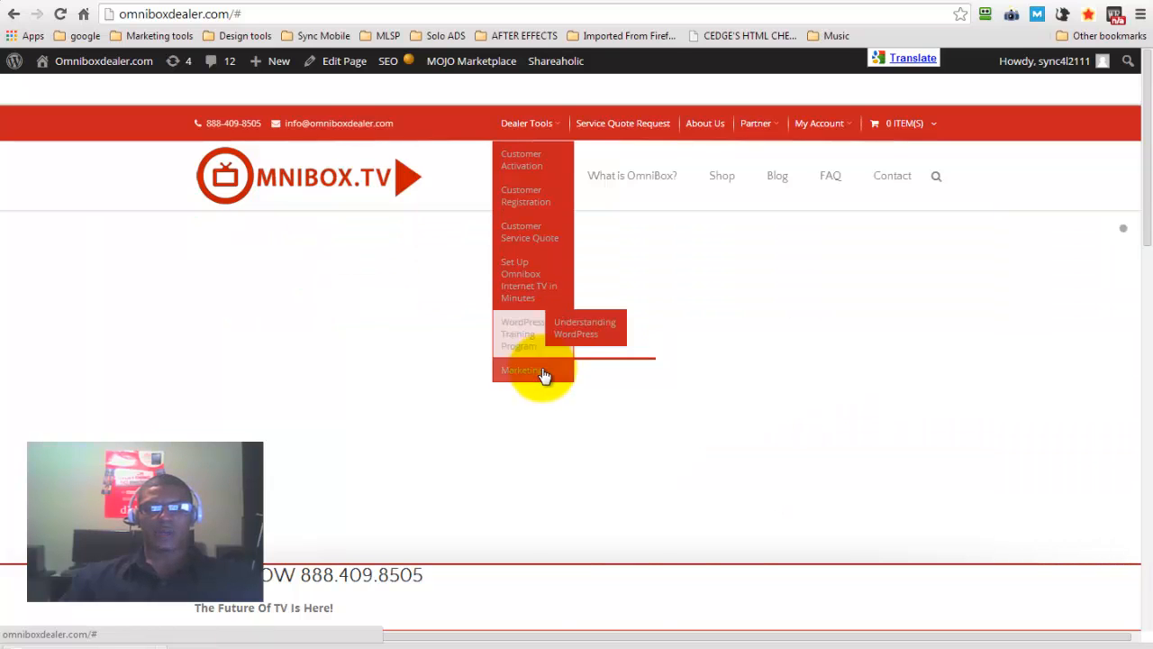
mouse_move(545, 377)
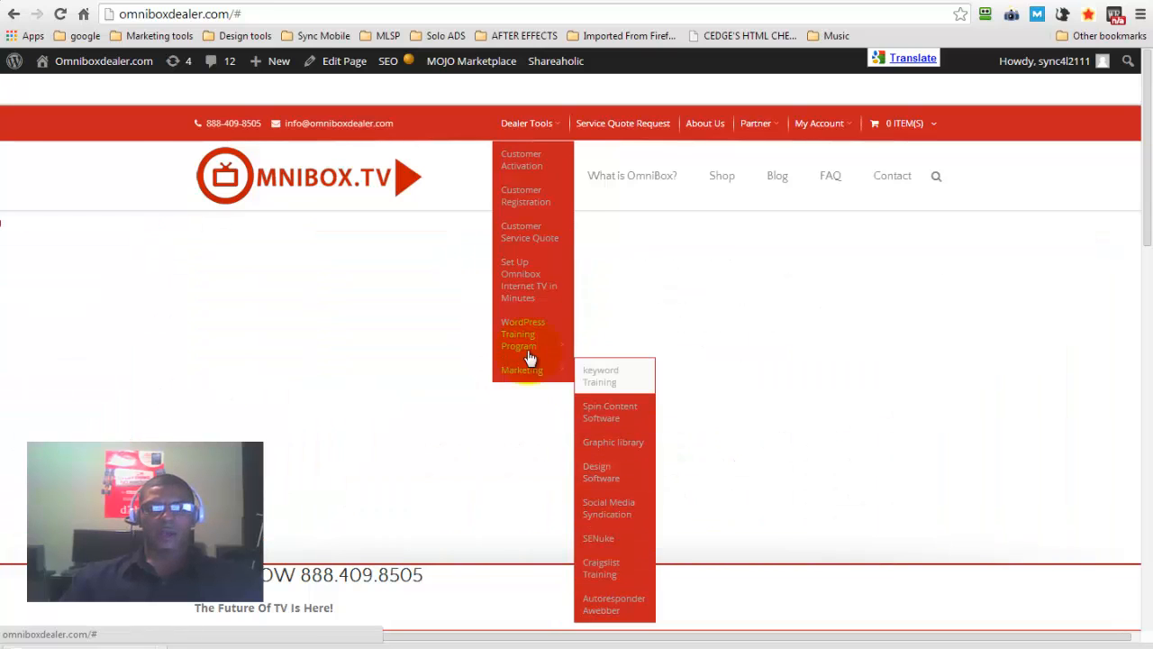
left_click(521, 210)
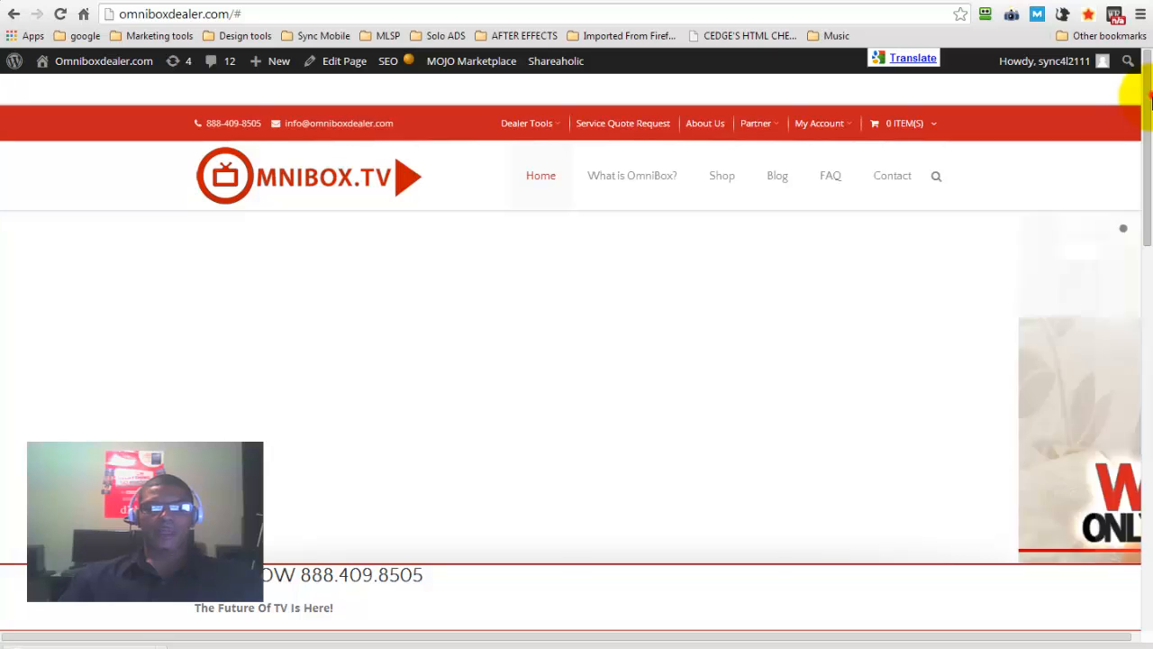
Look over the upper part of the home page and reload it through the site logo
scroll(590, 347, "down", 2)
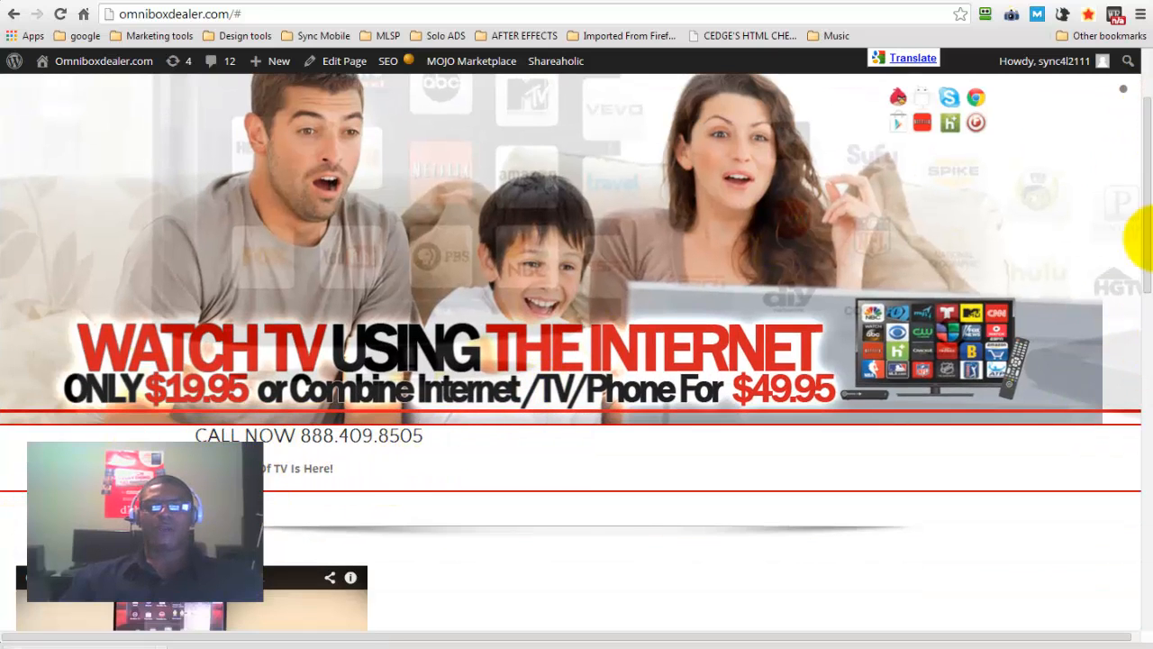
scroll(1127, 81, "up", 2)
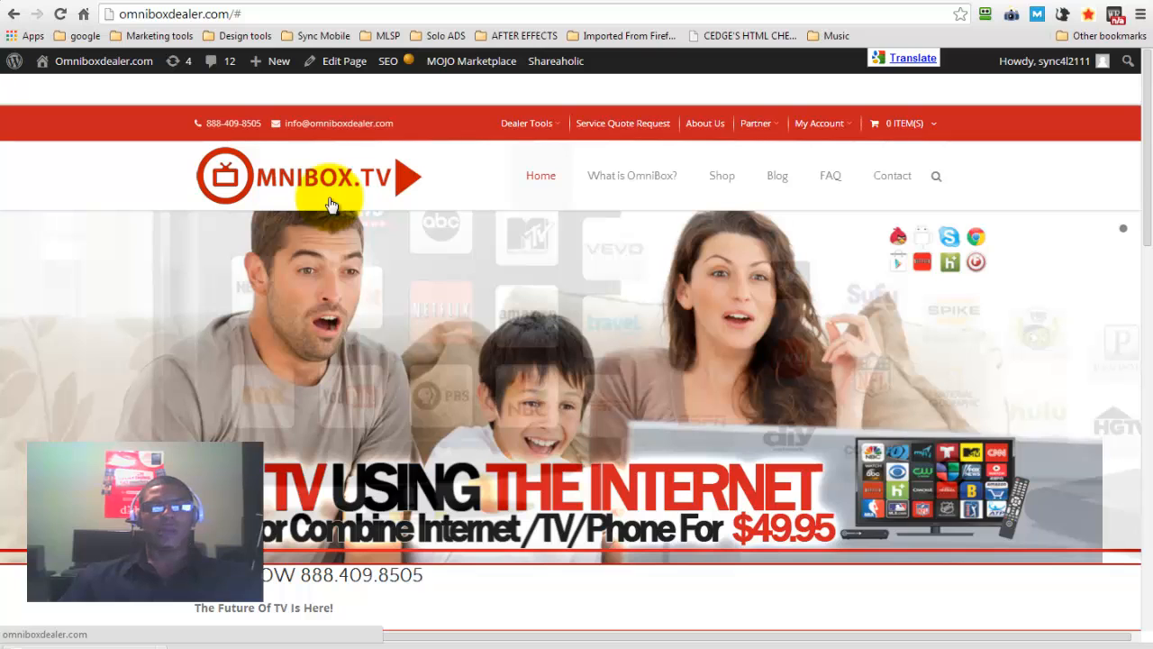
left_click(331, 198)
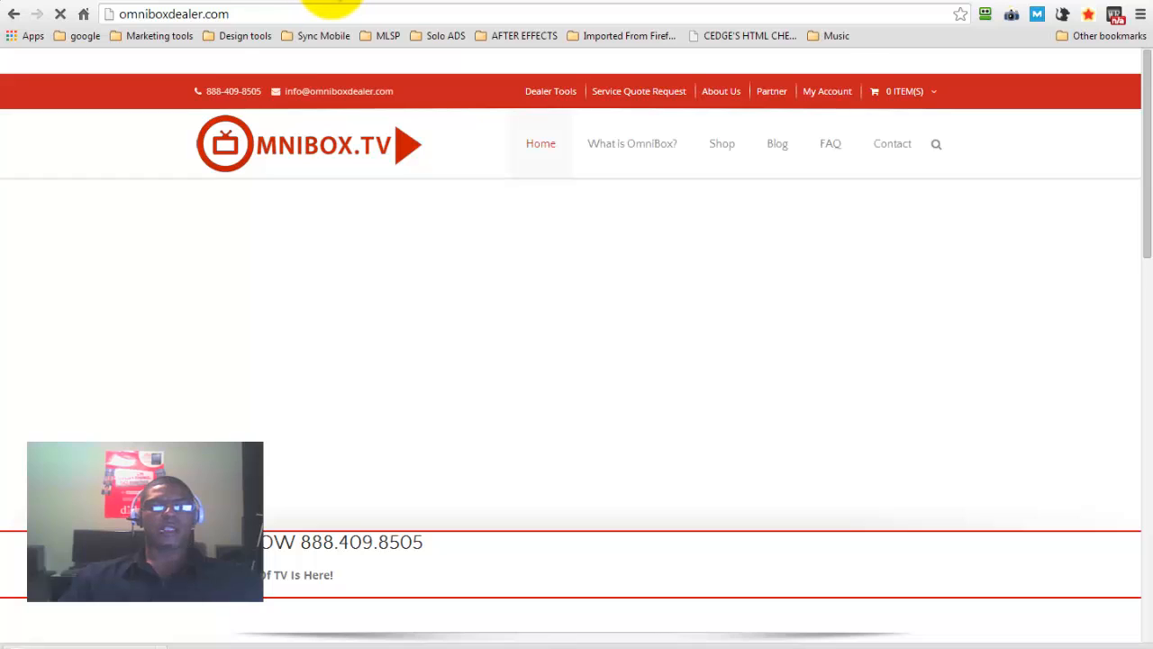
left_click(331, 1)
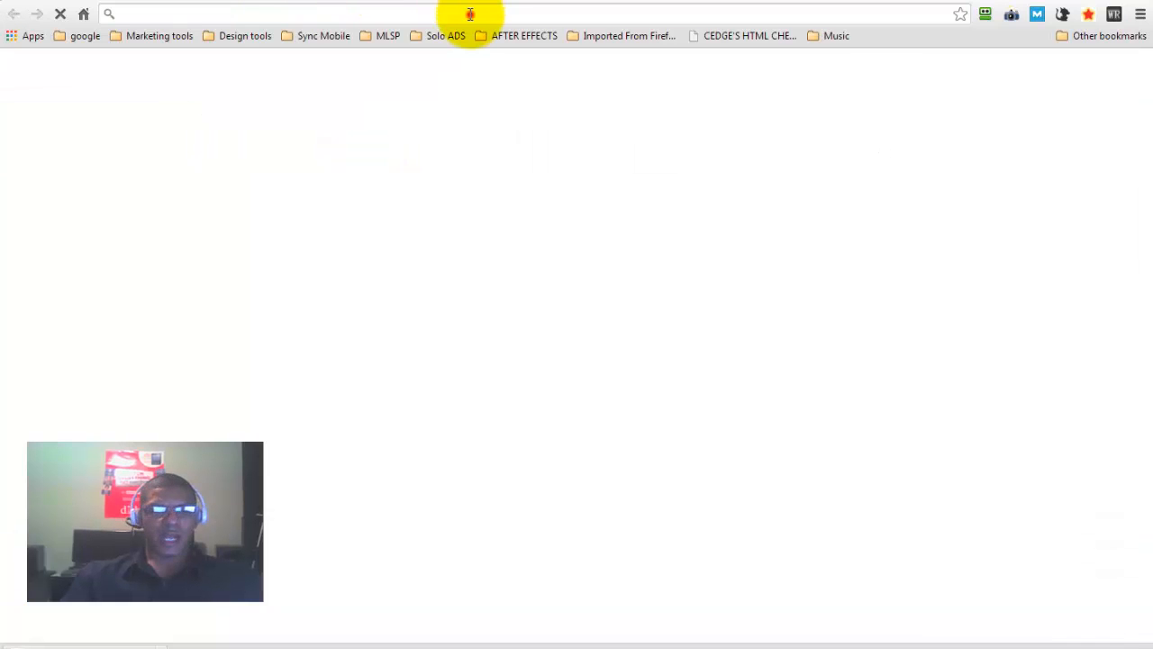
type("nextg")
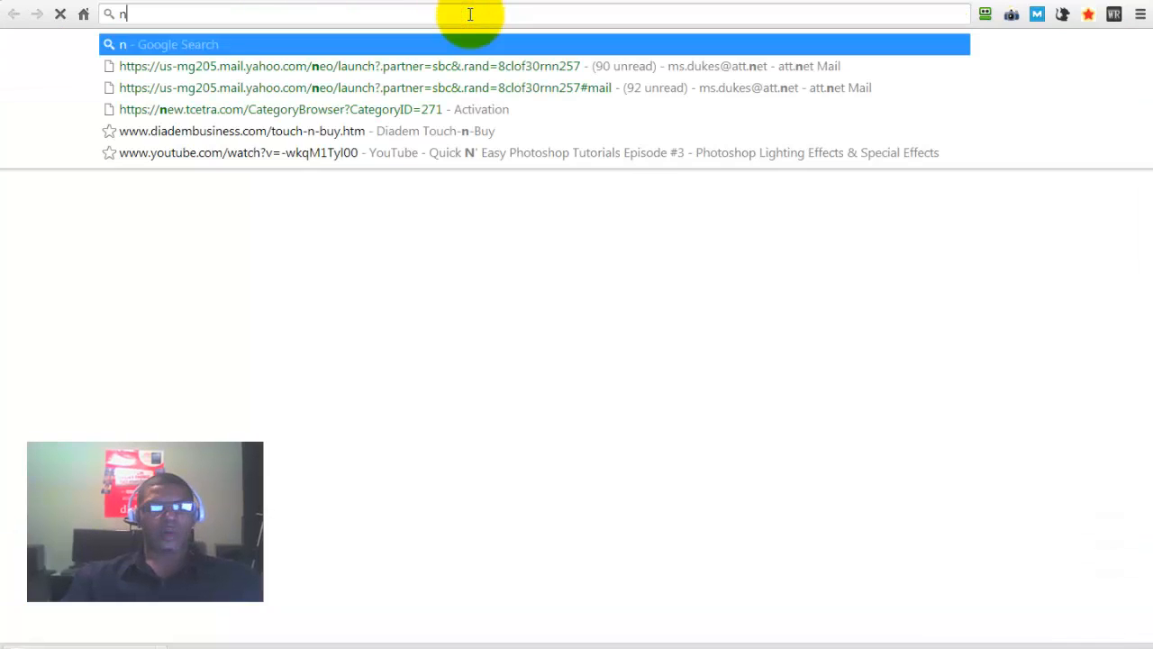
type("eniptv.com")
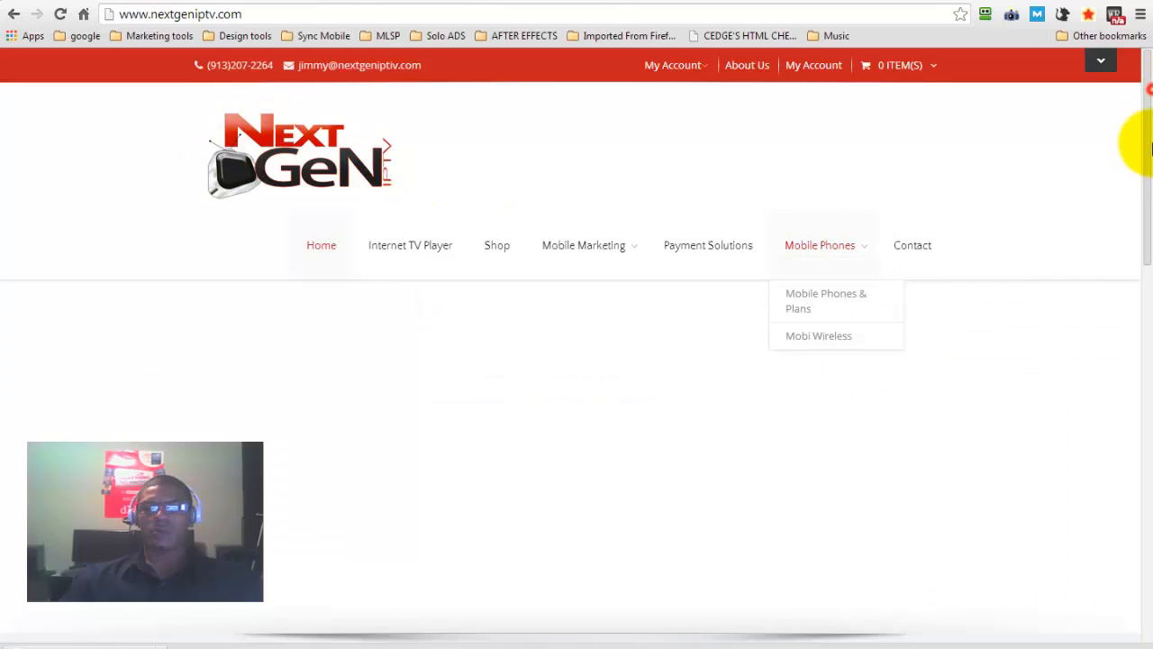
left_click_drag(1146, 69, 1150, 375)
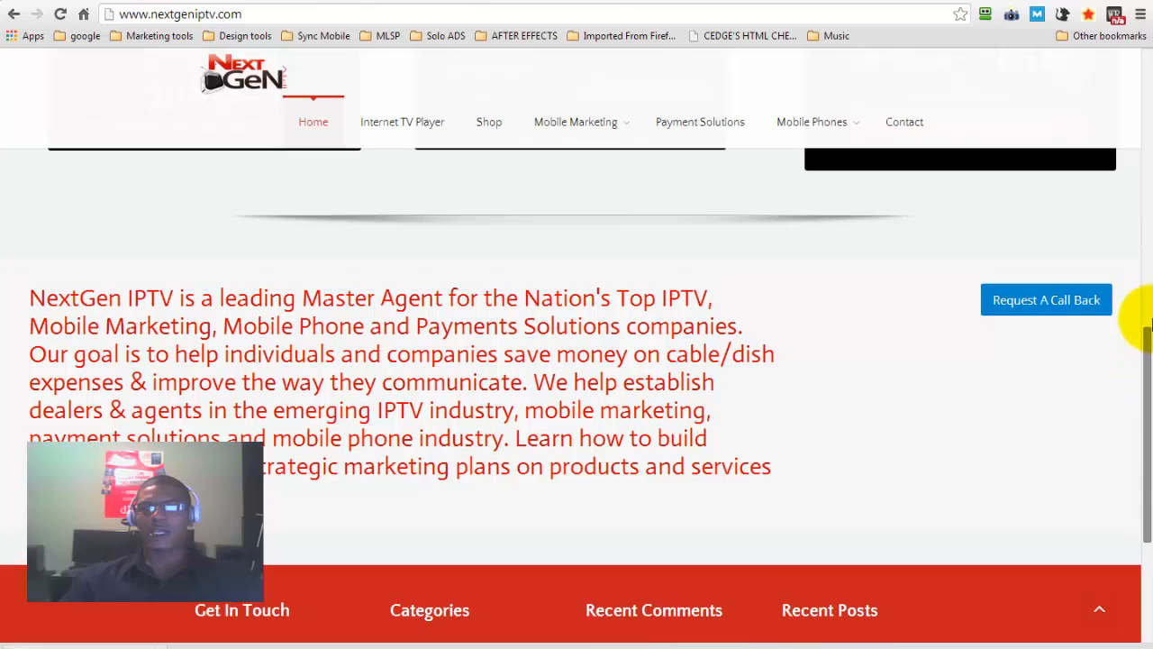
left_click_drag(1152, 234, 1146, 61)
scroll(631, 108, "down", 1)
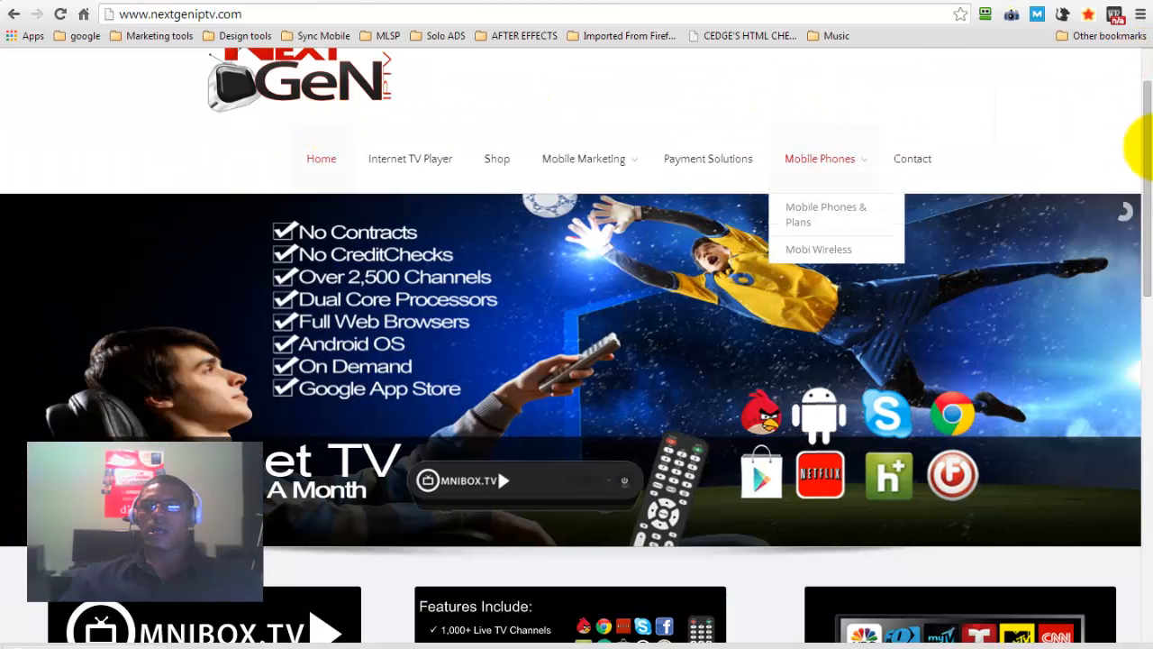
left_click_drag(1150, 135, 1150, 106)
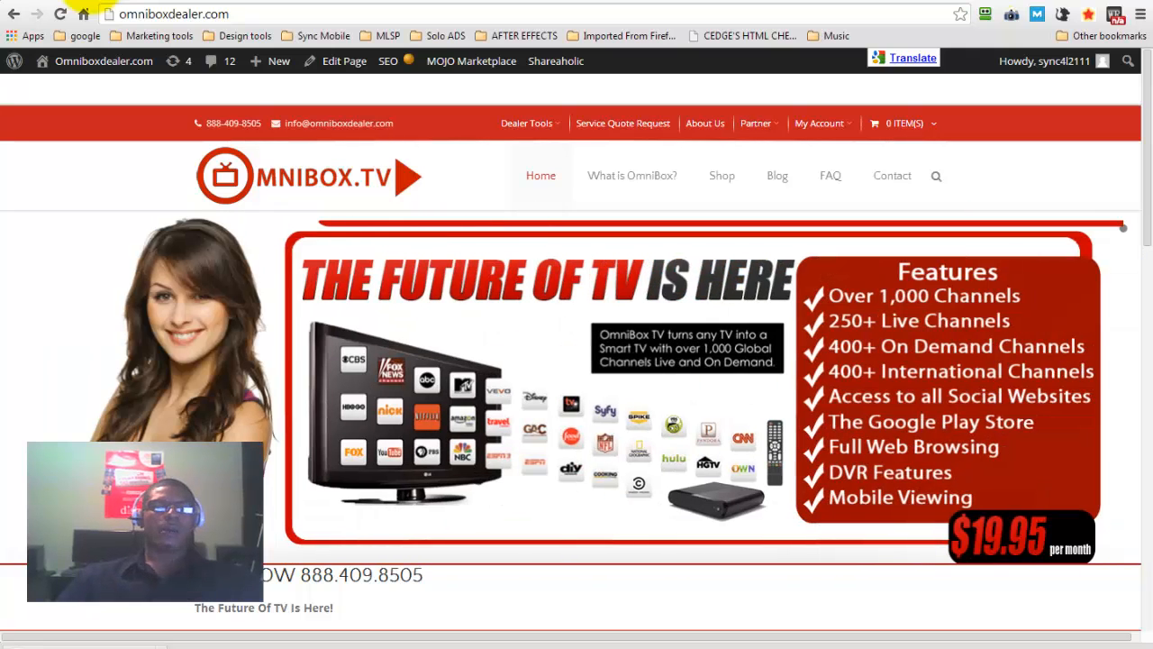
Return to the omniboxdealer.com site and start a new post from its admin bar
left_click(84, 13)
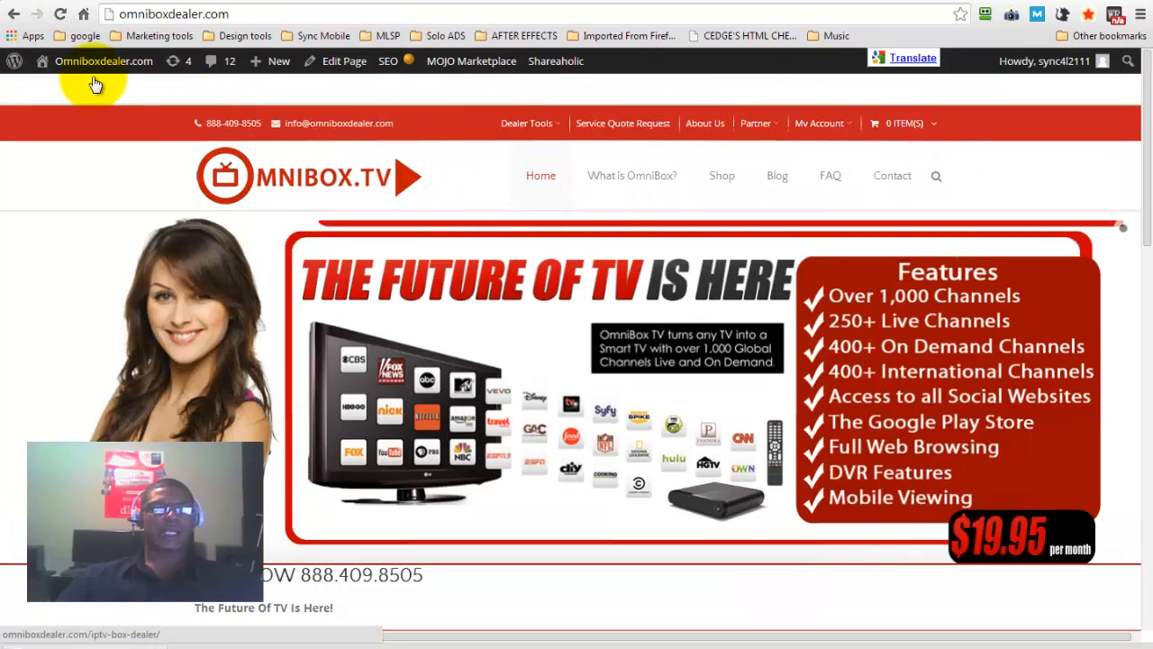
mouse_move(63, 63)
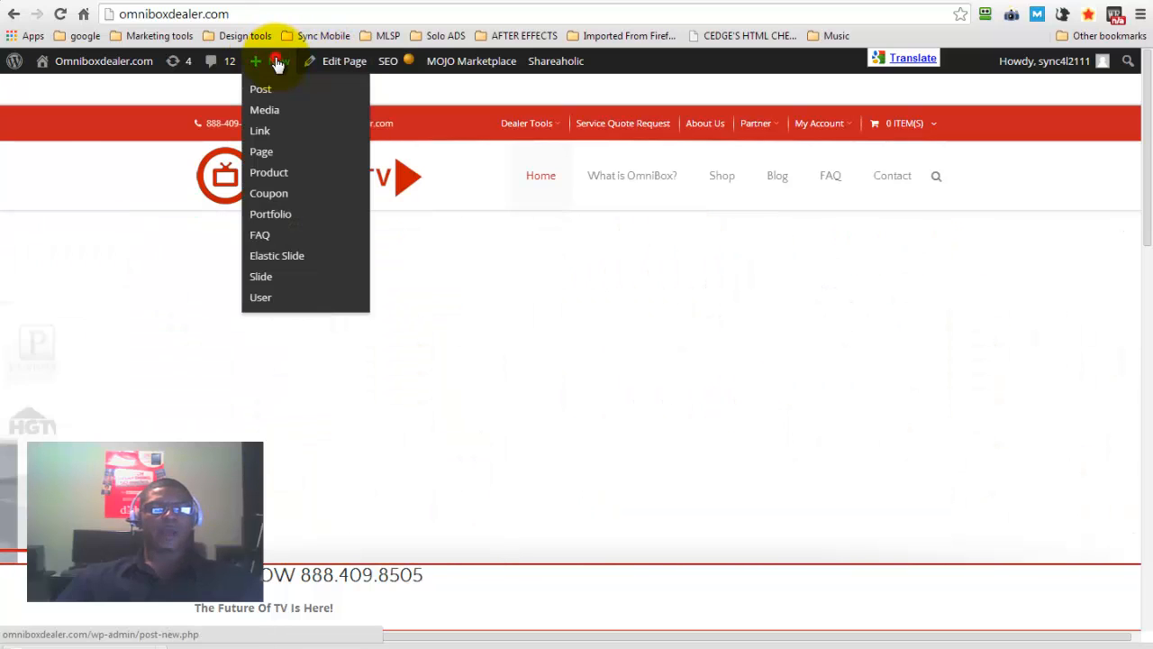
left_click(278, 63)
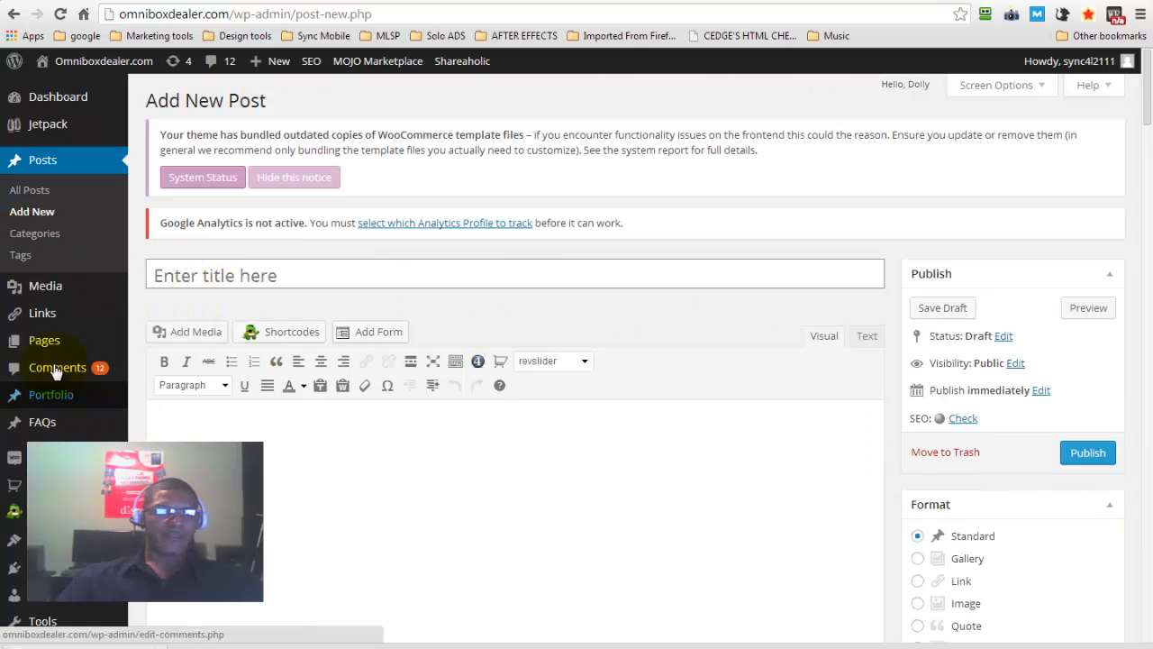
Open the Menus page under Appearance and load the Main (Main Navigation) menu for editing
mouse_move(45, 410)
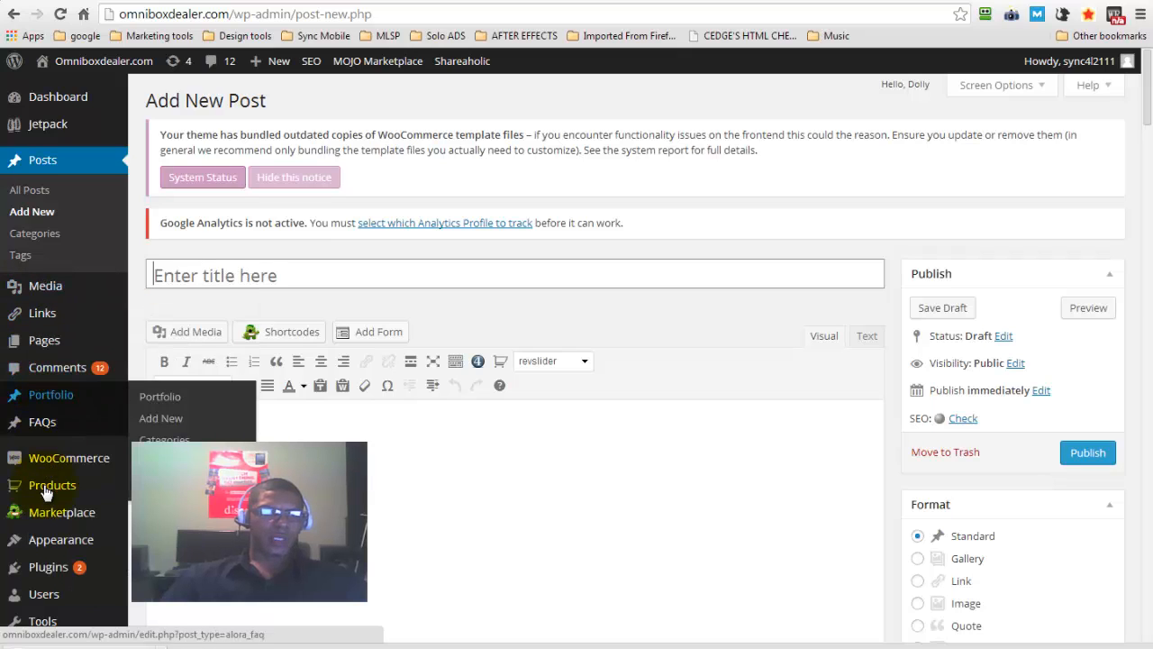
mouse_move(45, 496)
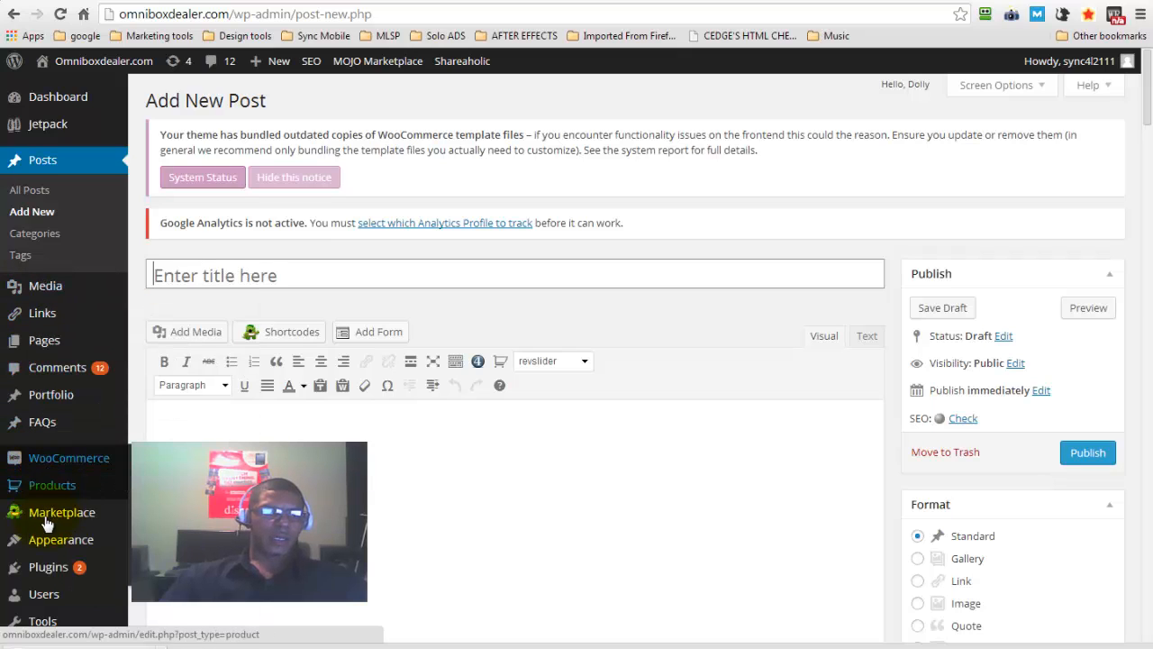
mouse_move(45, 542)
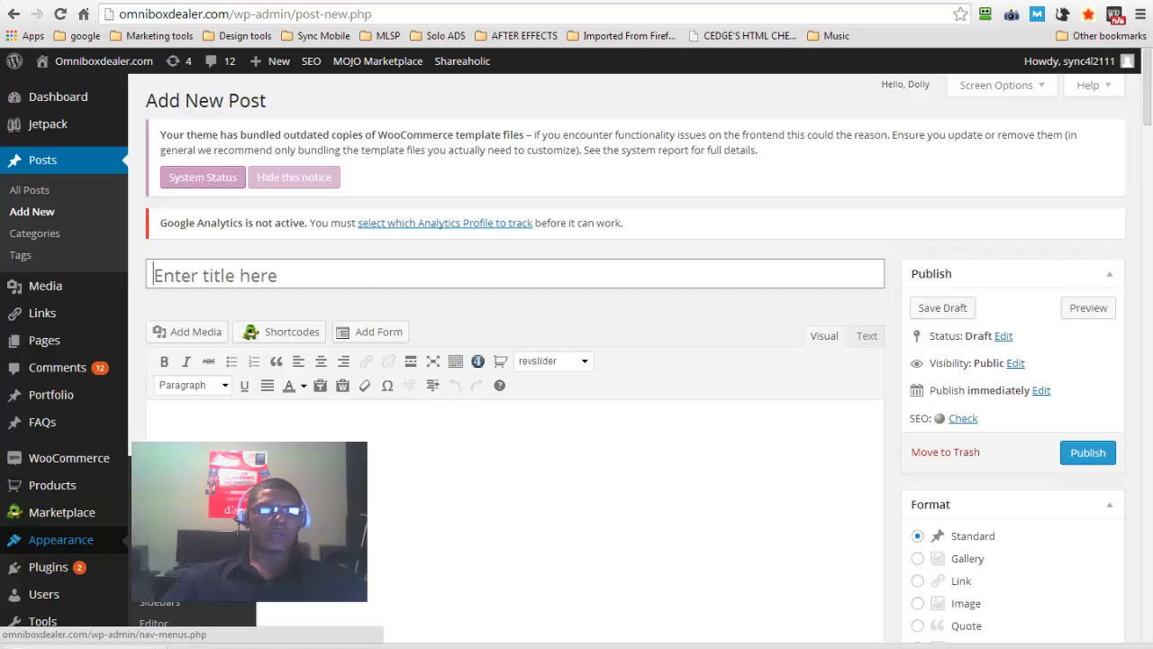
left_click(162, 537)
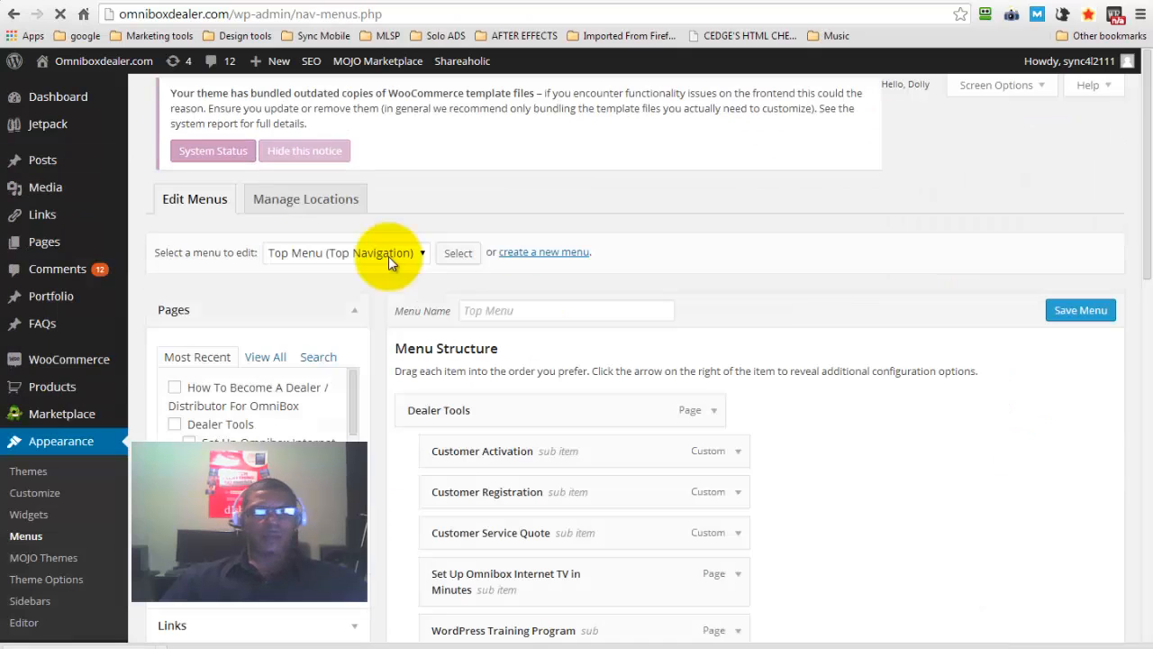
left_click(309, 293)
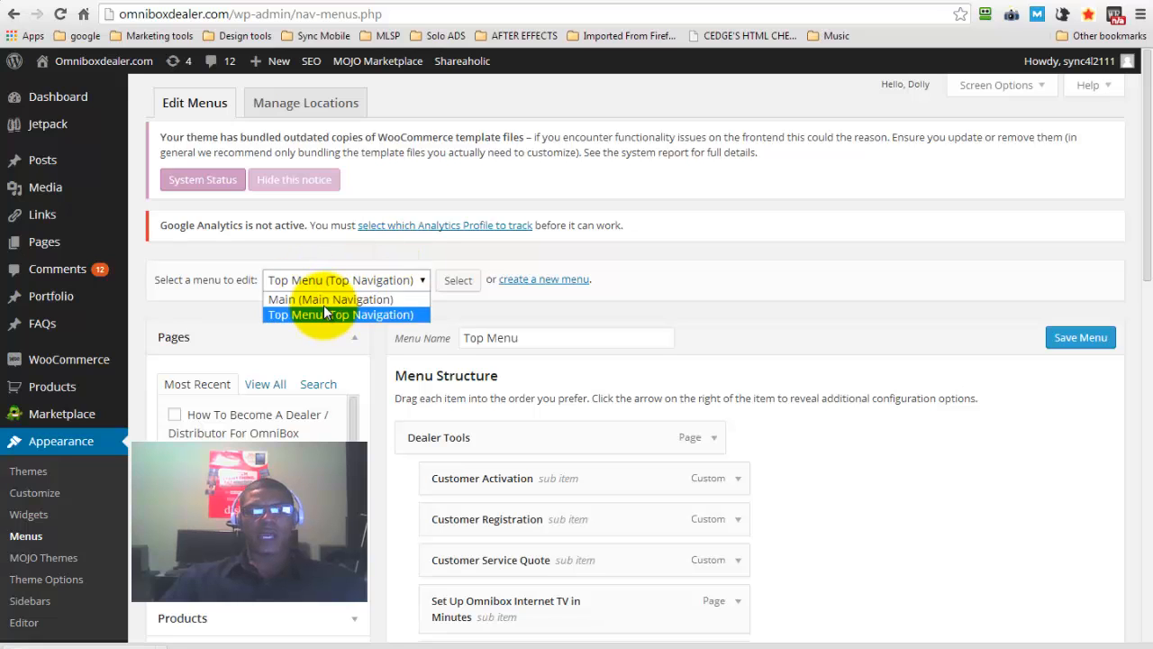
left_click(320, 298)
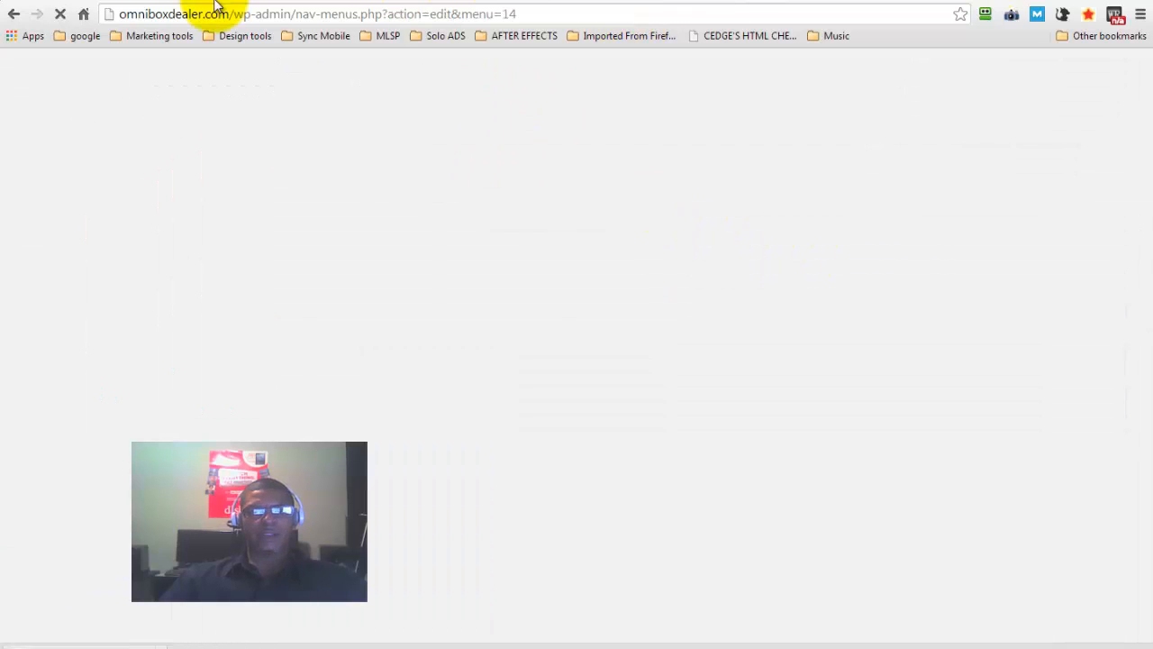
Compare the navigation bar on the live home page with the structure of the Main menu
left_click(250, 0)
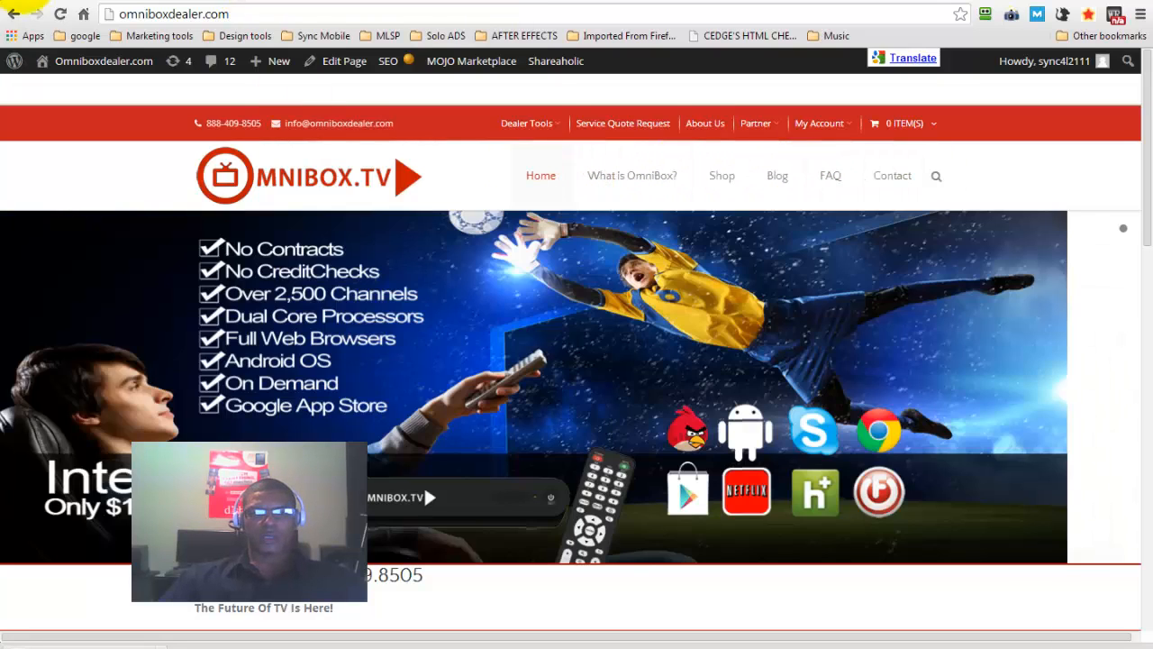
left_click(14, 12)
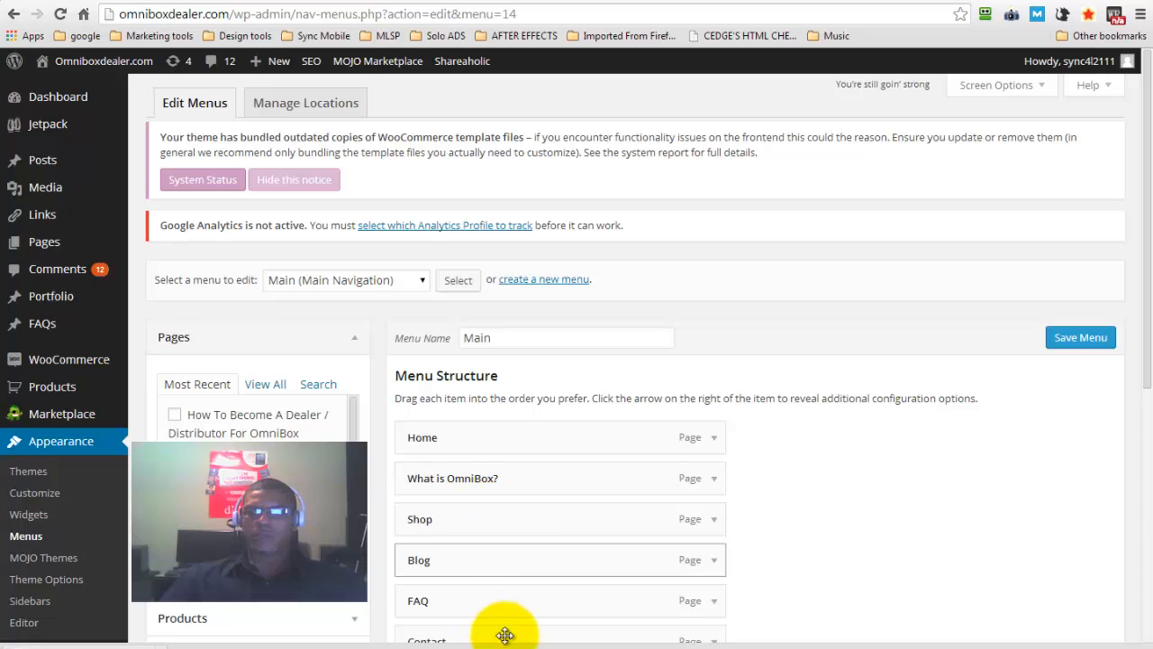
left_click_drag(1143, 249, 1148, 311)
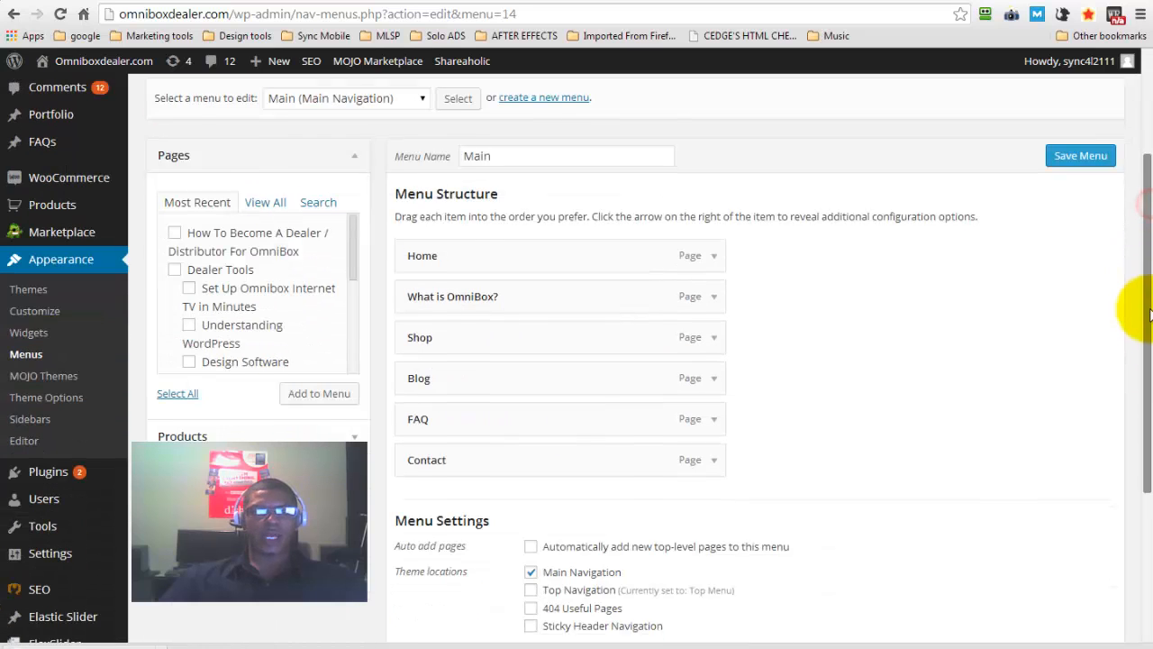
Tick the page How To Become A Dealer / Distributor For OmniBox in the Pages list and untick it again
left_click(173, 233)
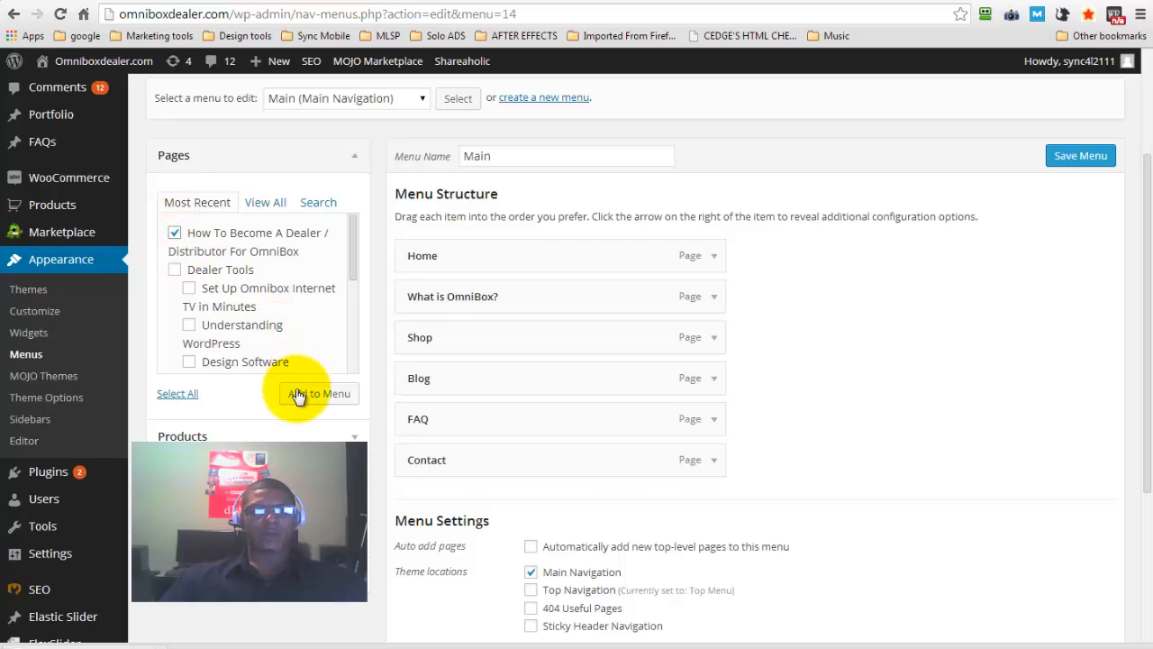
left_click(177, 233)
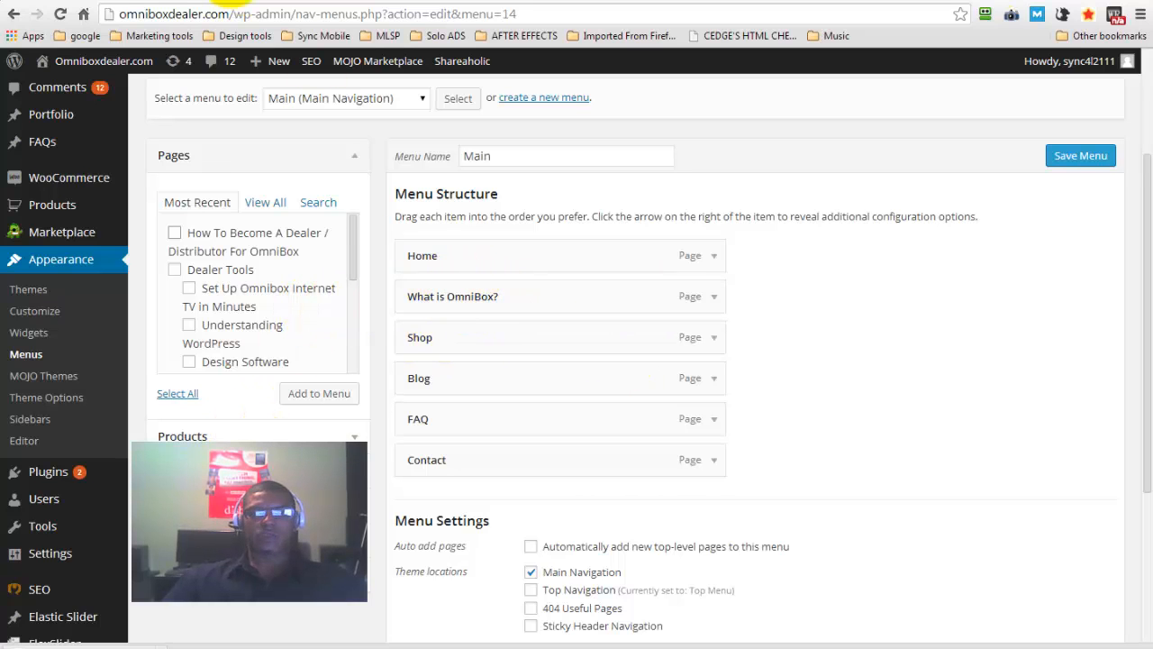
Check the Dealer Tools dropdown on the live site and return to the menu editor
left_click(206, 1)
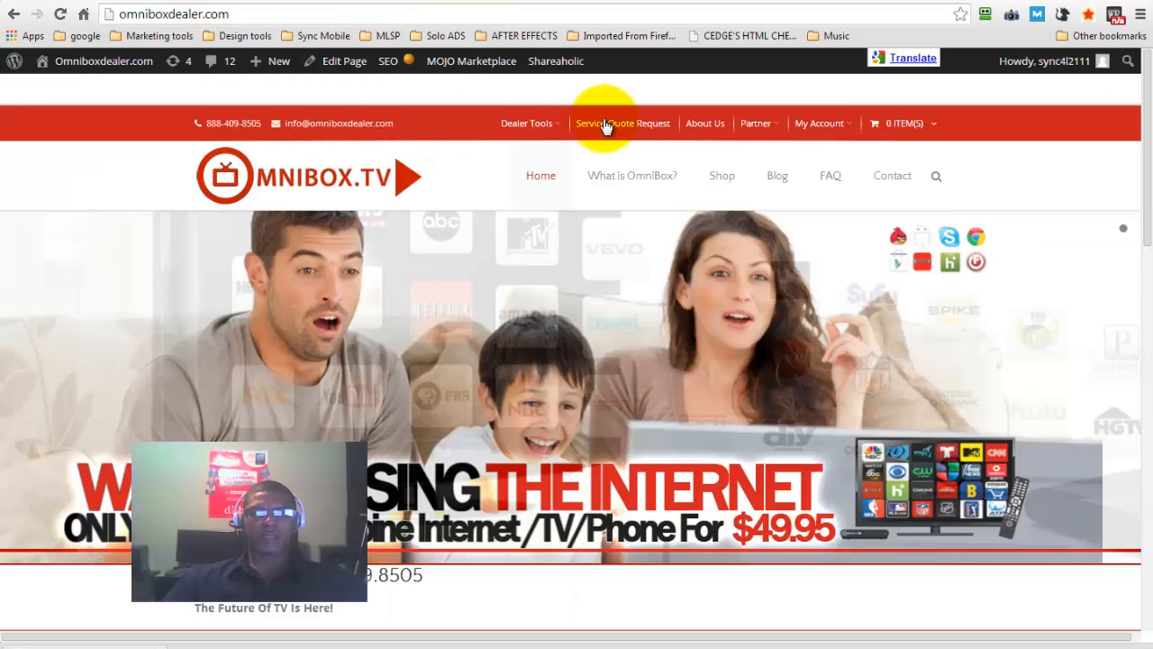
left_click(552, 127)
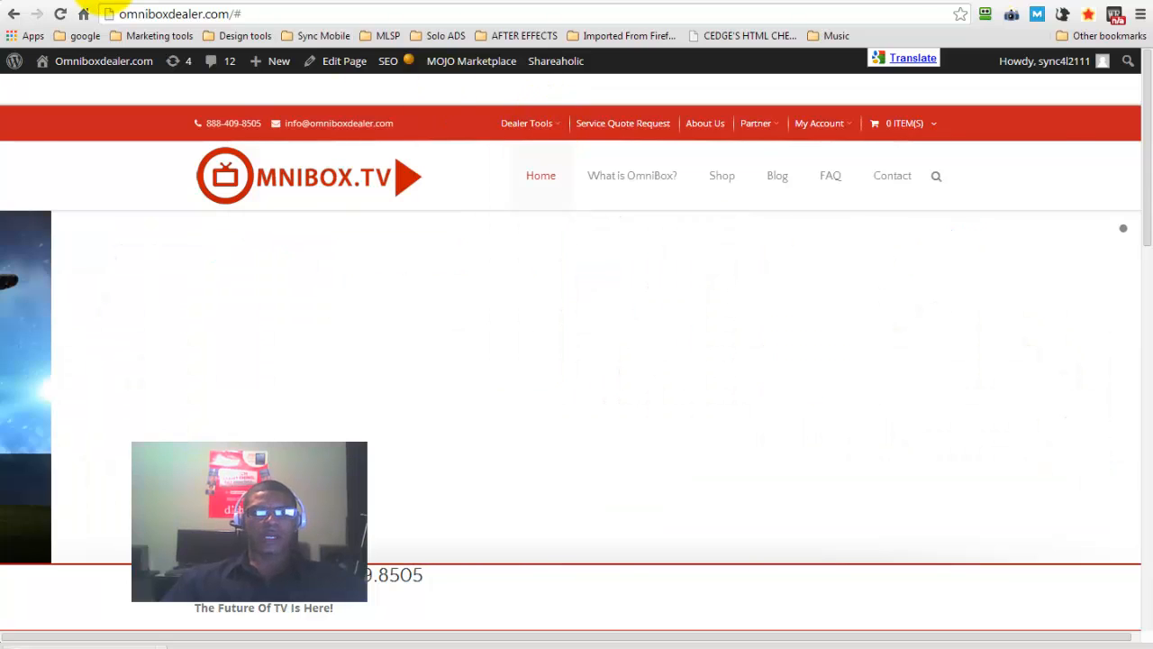
left_click(101, 2)
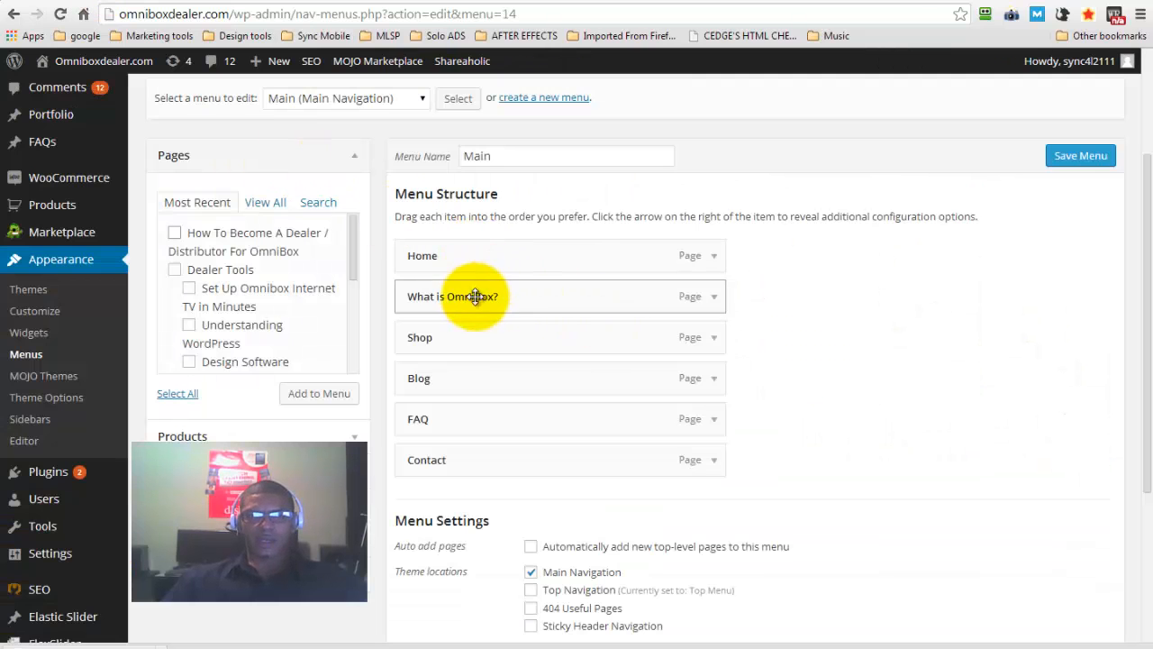
Nest What is OmniBox? under Home as a sub item and move it back to the main level
left_click_drag(455, 297, 503, 297)
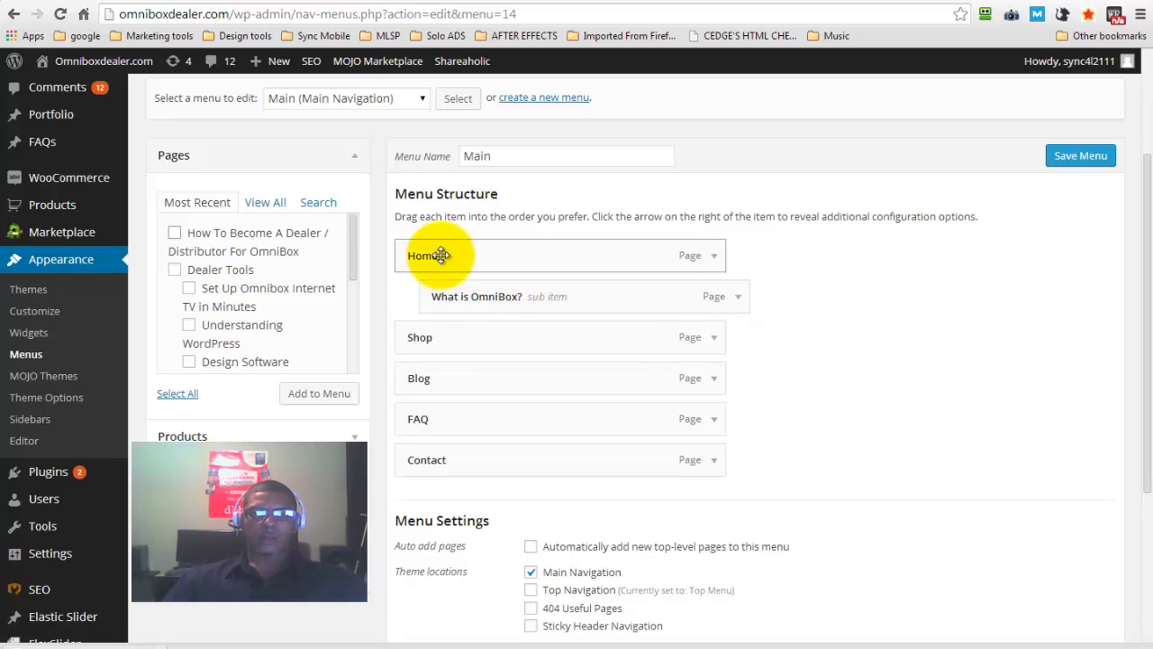
left_click_drag(469, 300, 425, 296)
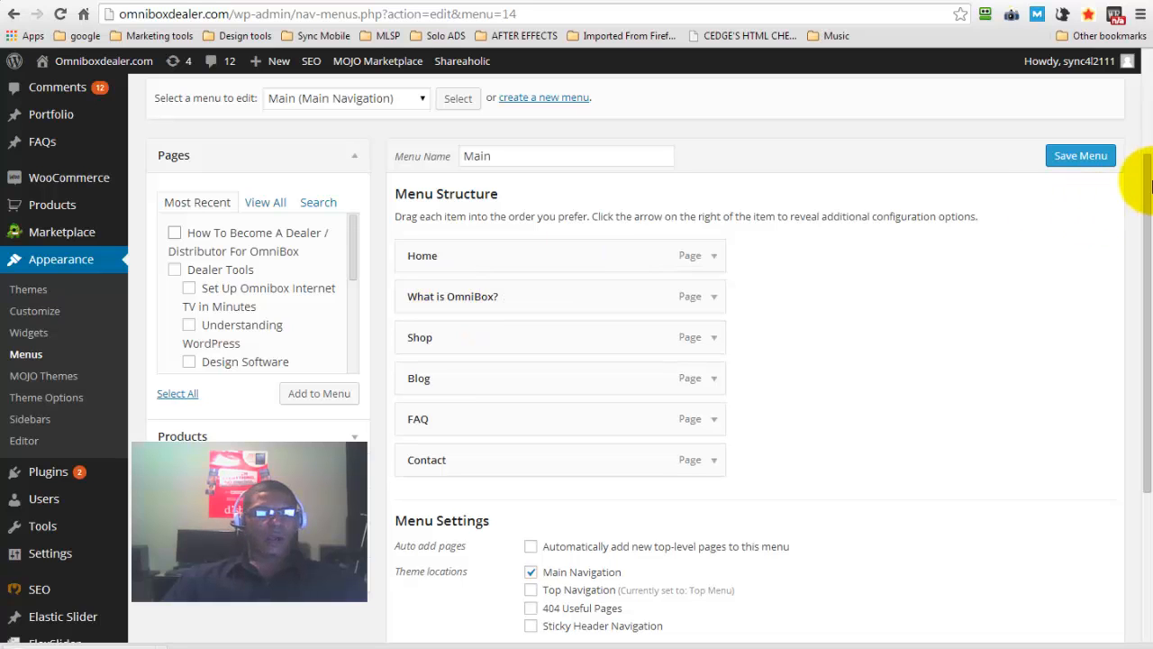
Review the Menu Settings and theme locations of the Main menu
left_click_drag(1151, 185, 1151, 360)
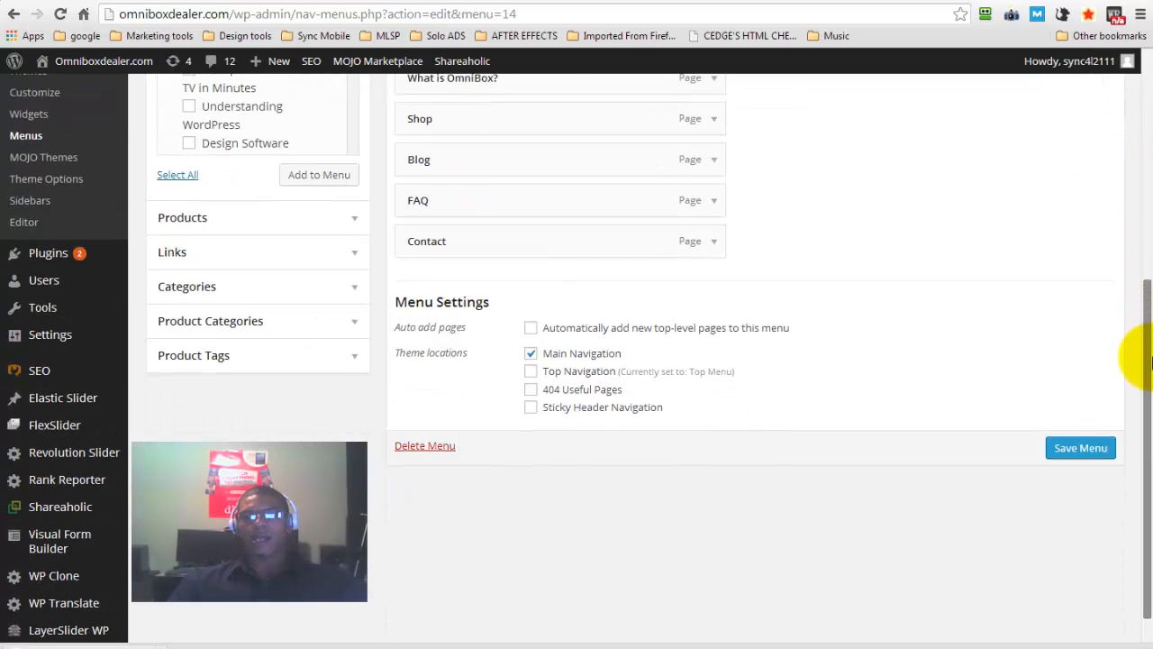
scroll(1151, 360, "down", 1)
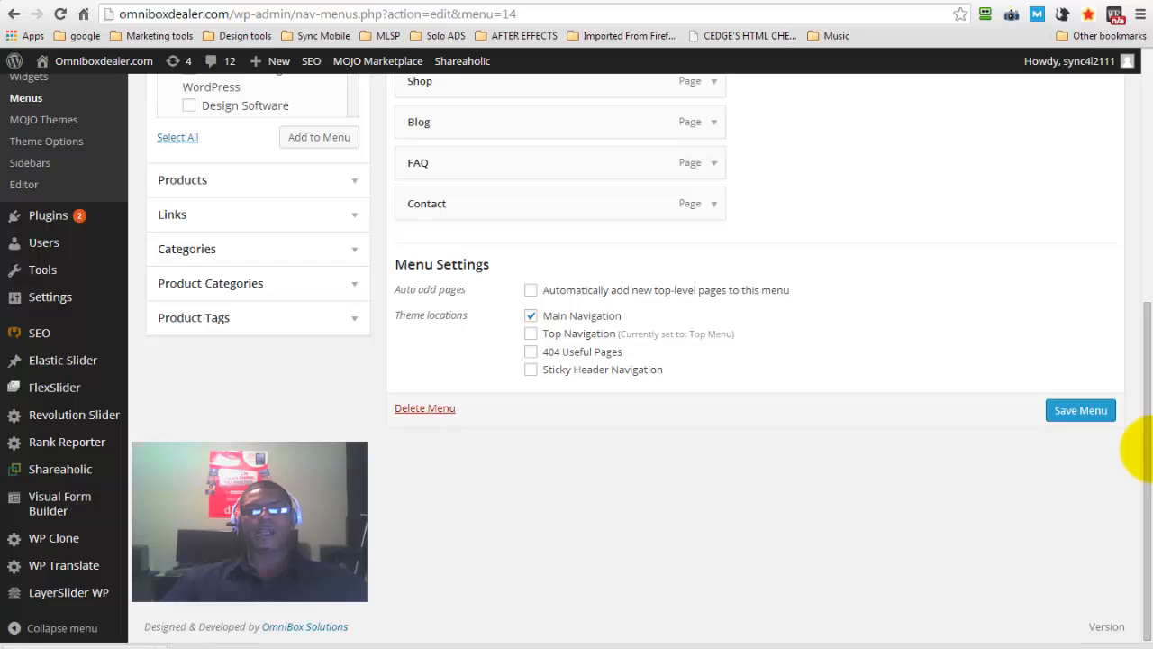